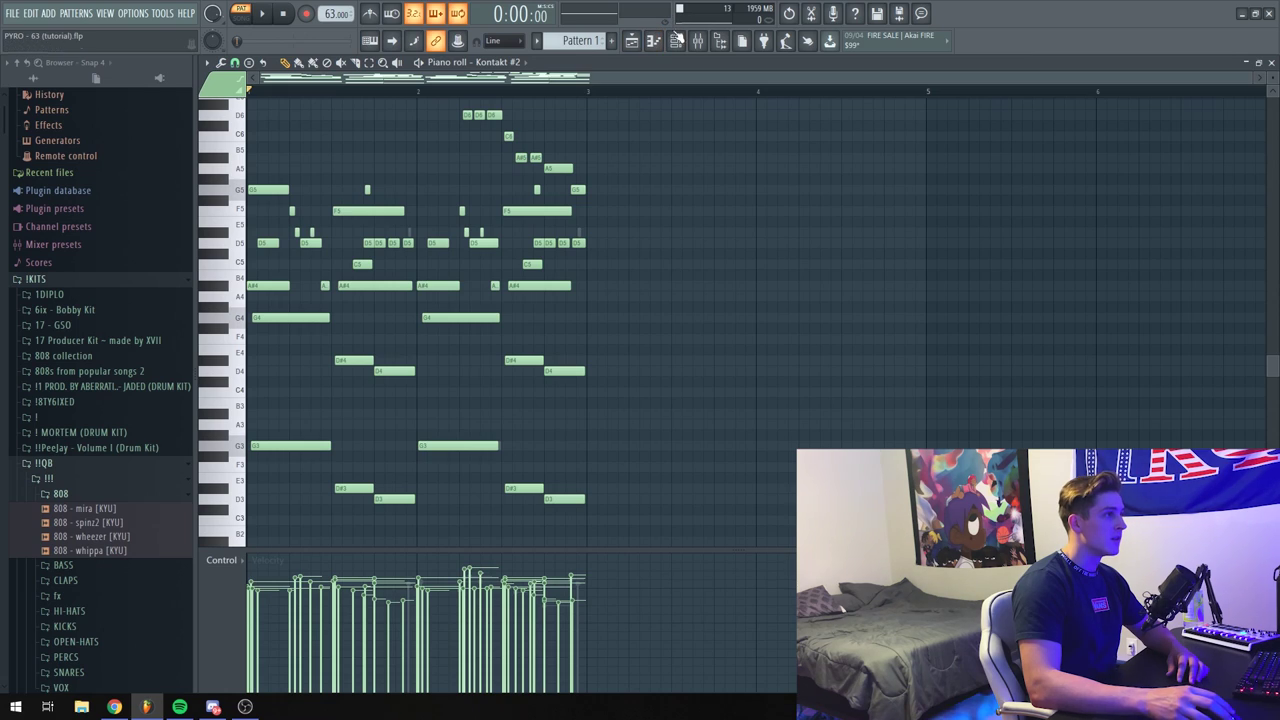
Inspect the Kontakt instrument used for the melody and play back the pattern's guitar notes
left_click(416, 368)
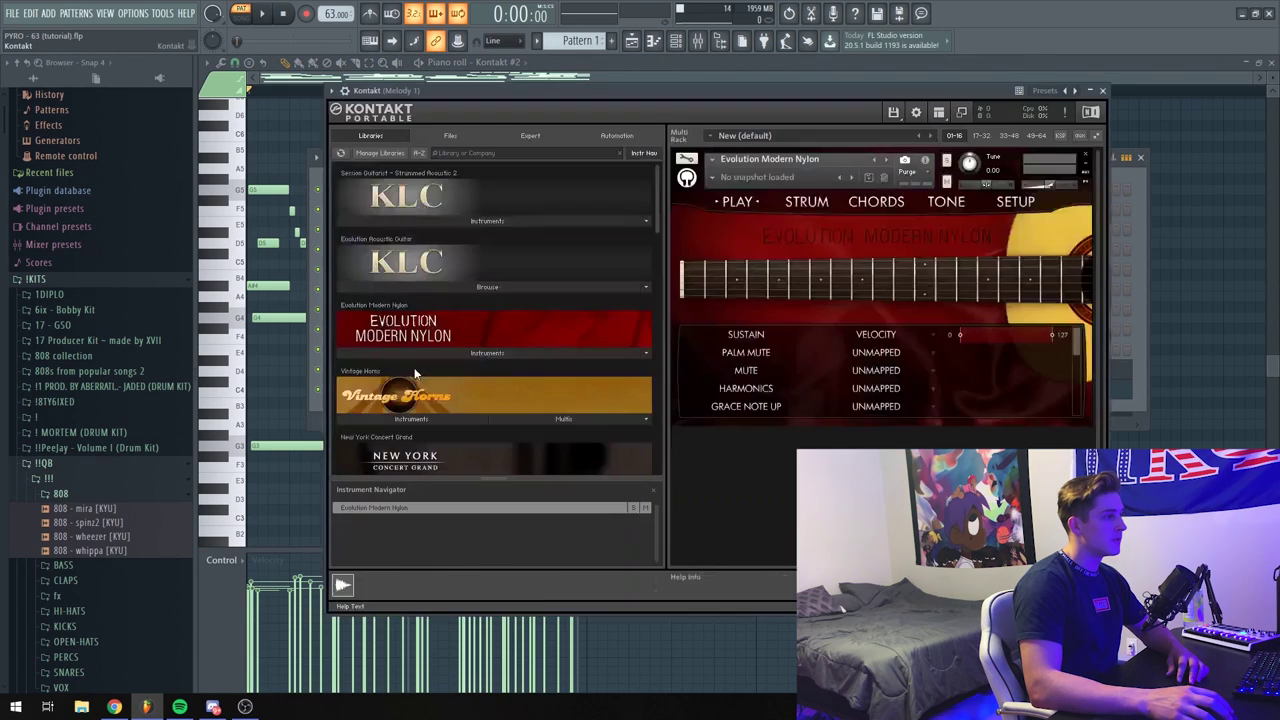
left_click(1103, 91)
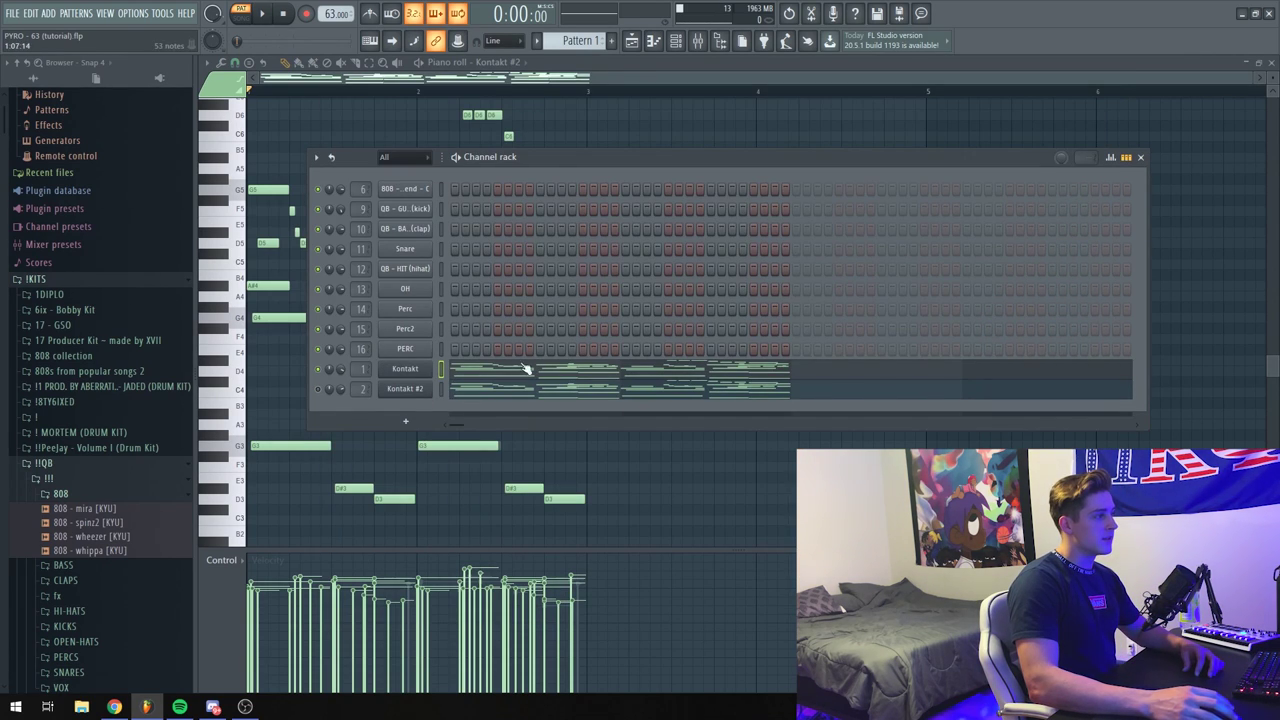
left_click(595, 90)
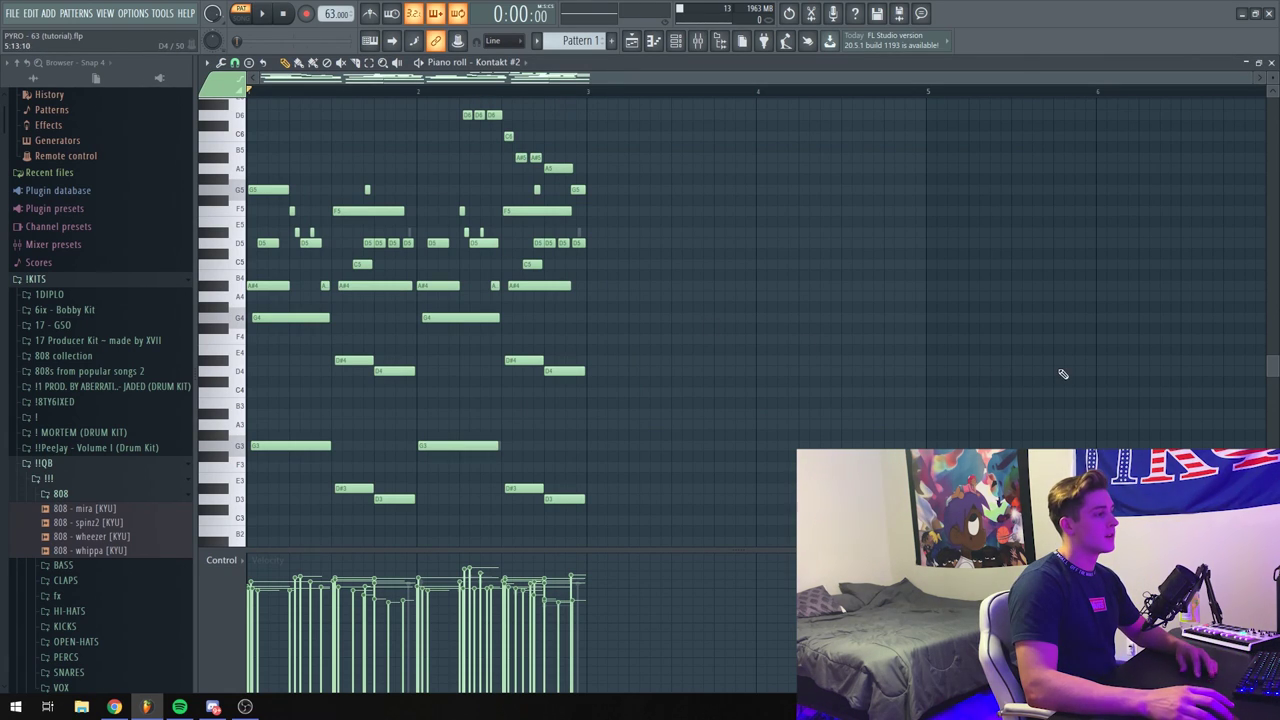
key("space")
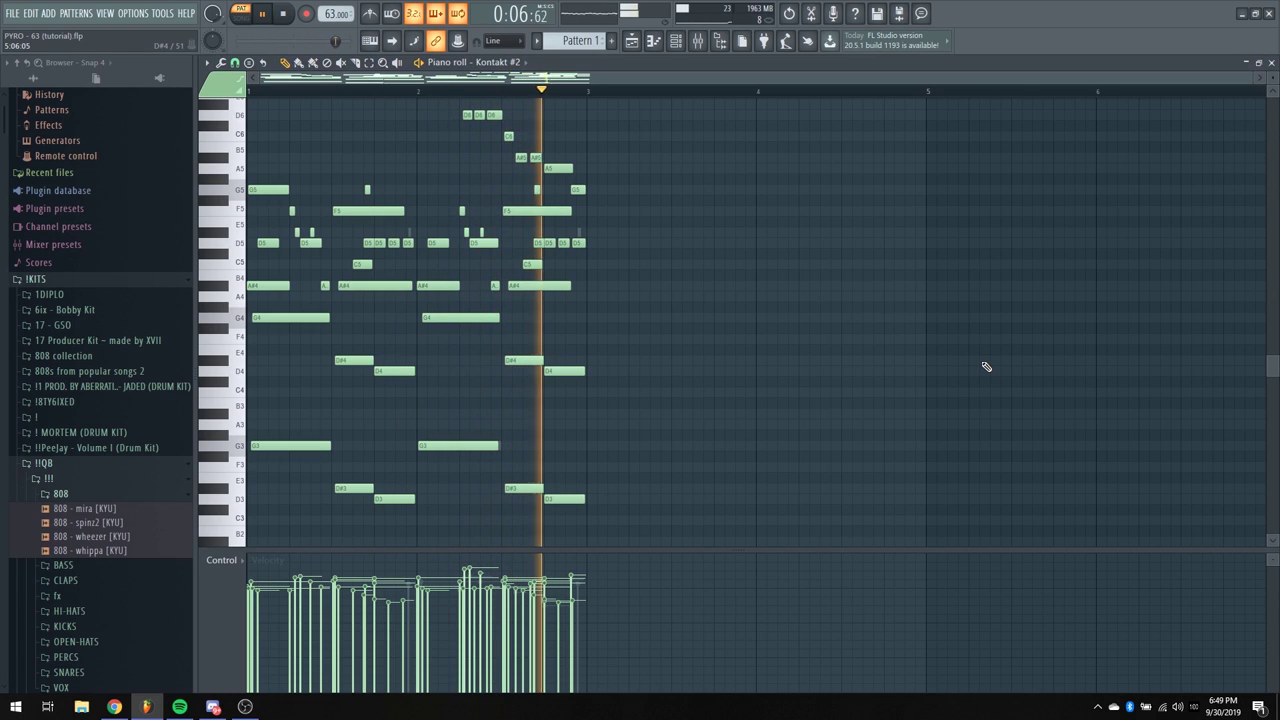
key("space")
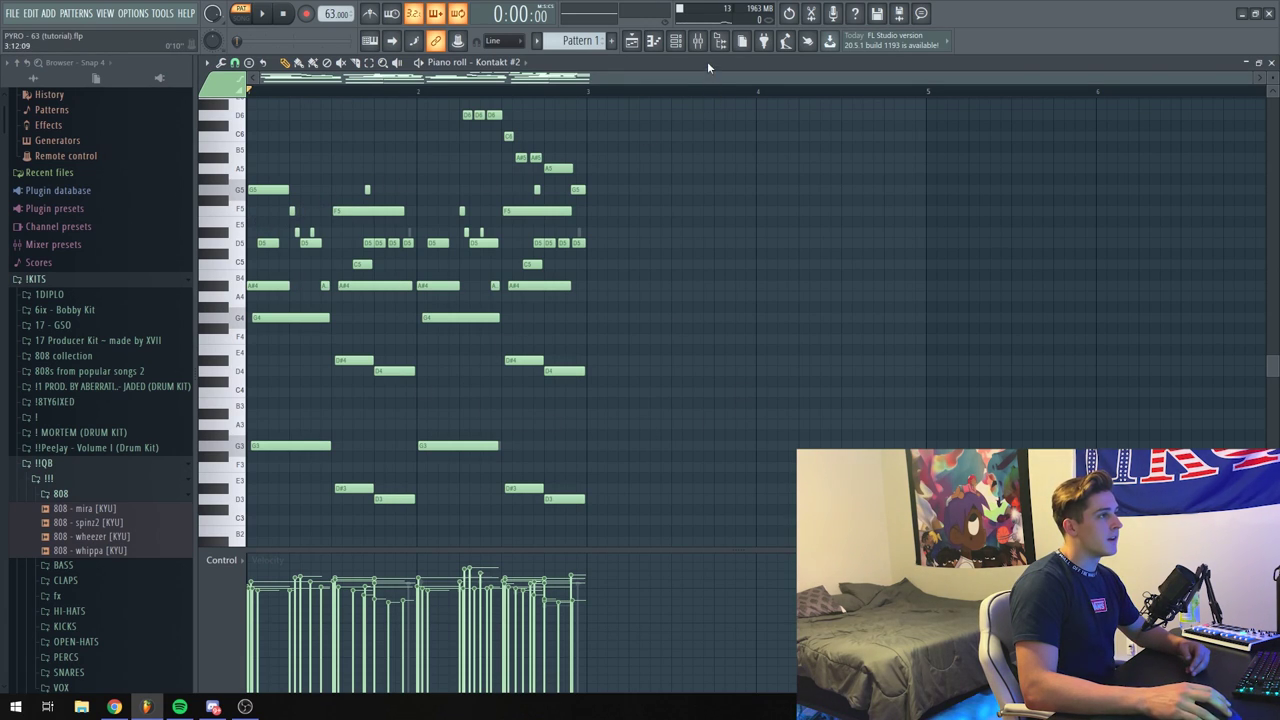
Start a new project and set its tempo to 61 BPM
left_click(12, 13)
left_click(186, 13)
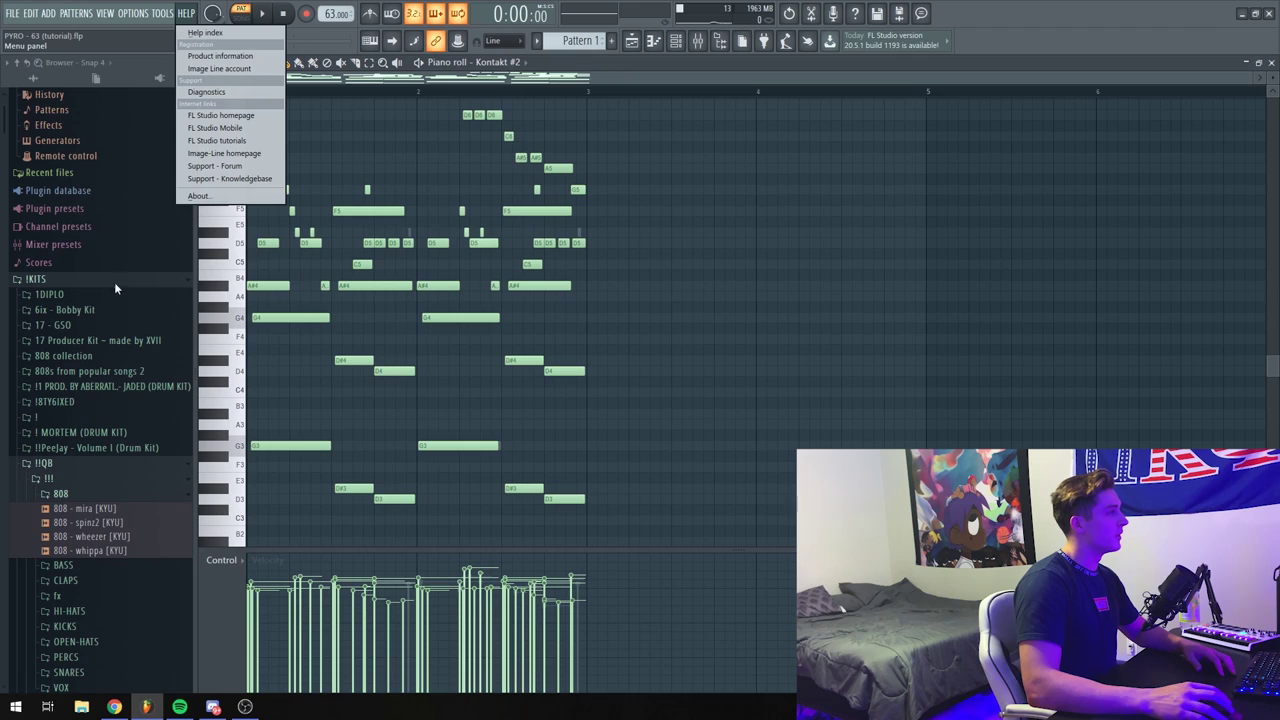
left_click(30, 32)
left_click_drag(331, 16, 331, 40)
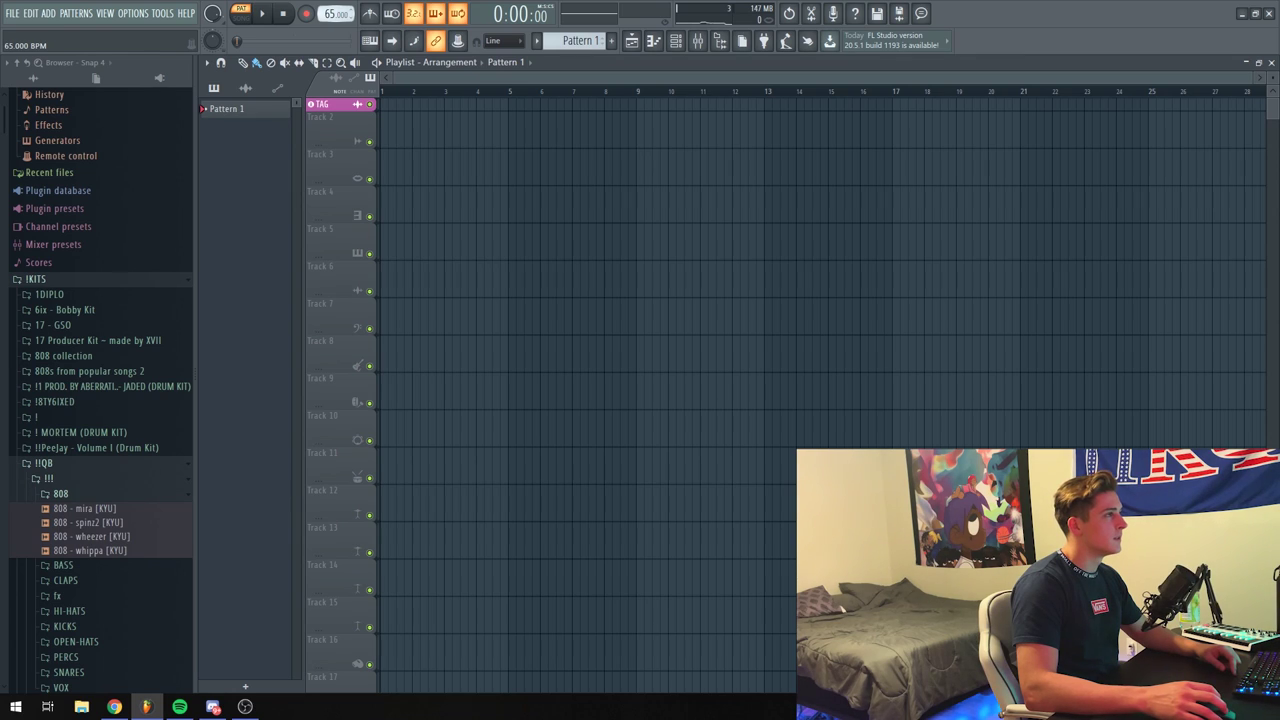
left_click_drag(333, 16, 333, 18)
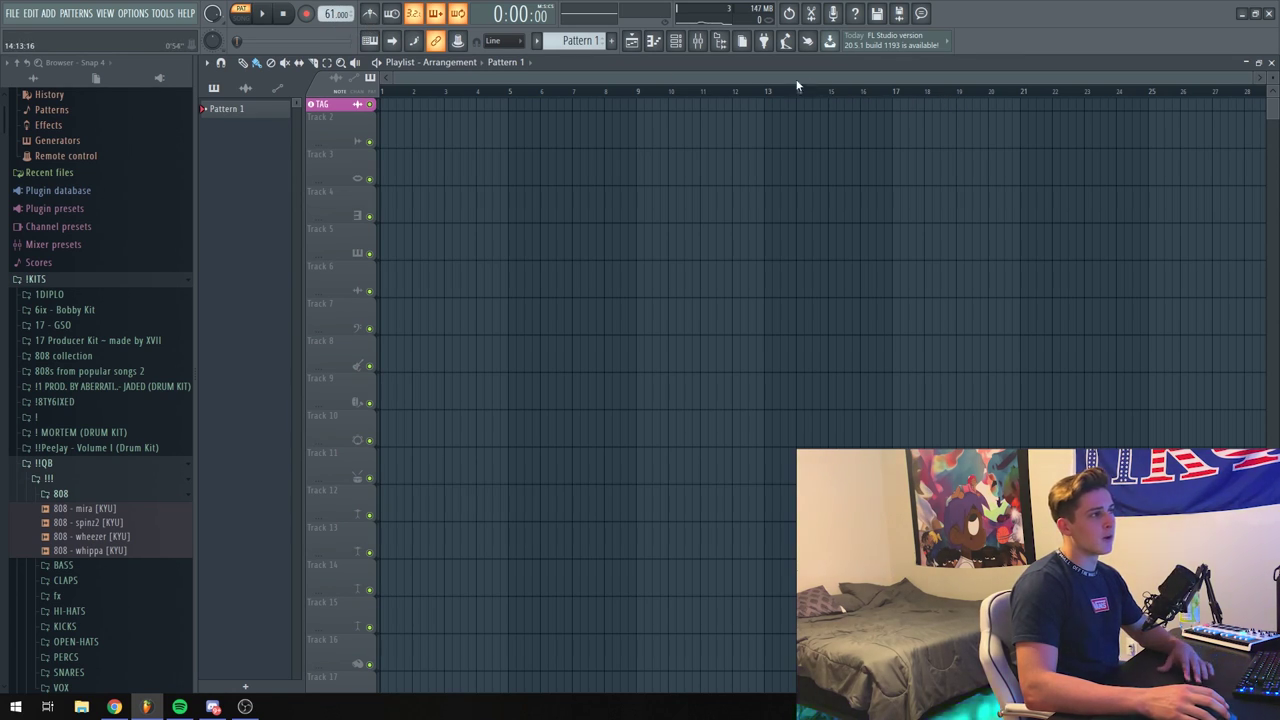
Add a Kontakt channel routed to mixer track 1 and open its piano roll
left_click(676, 40)
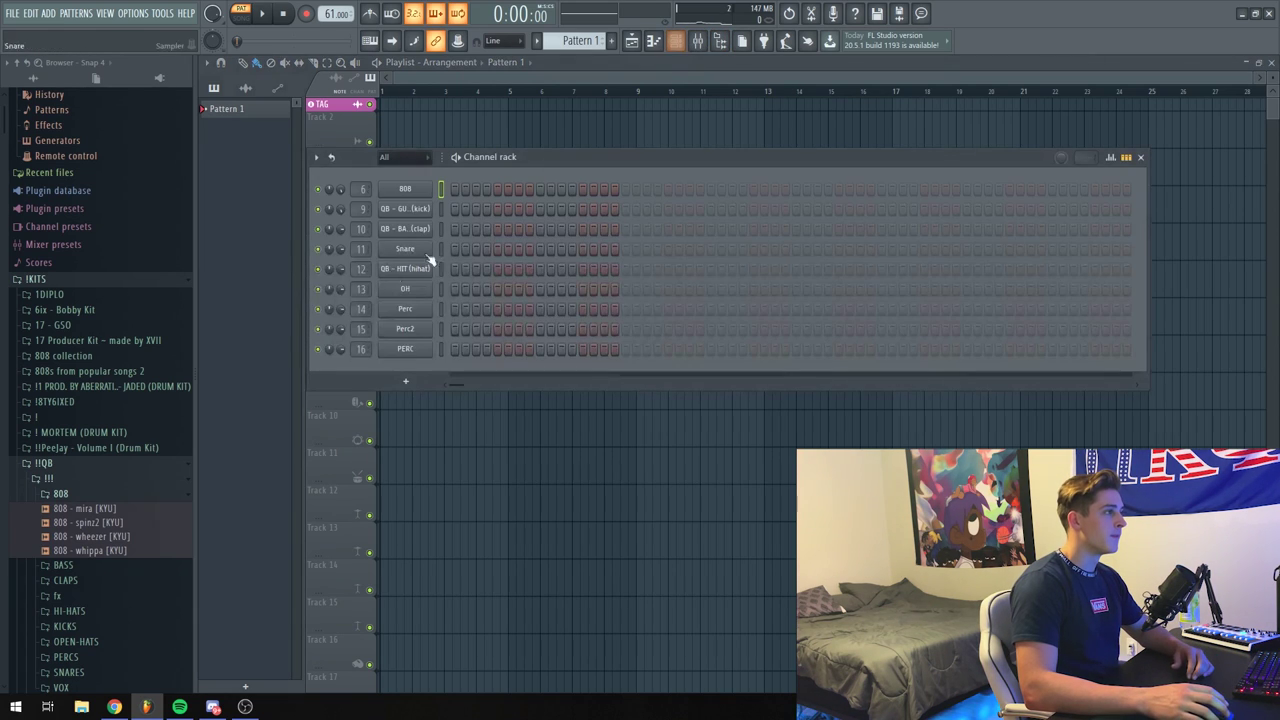
left_click(405, 381)
left_click(550, 292)
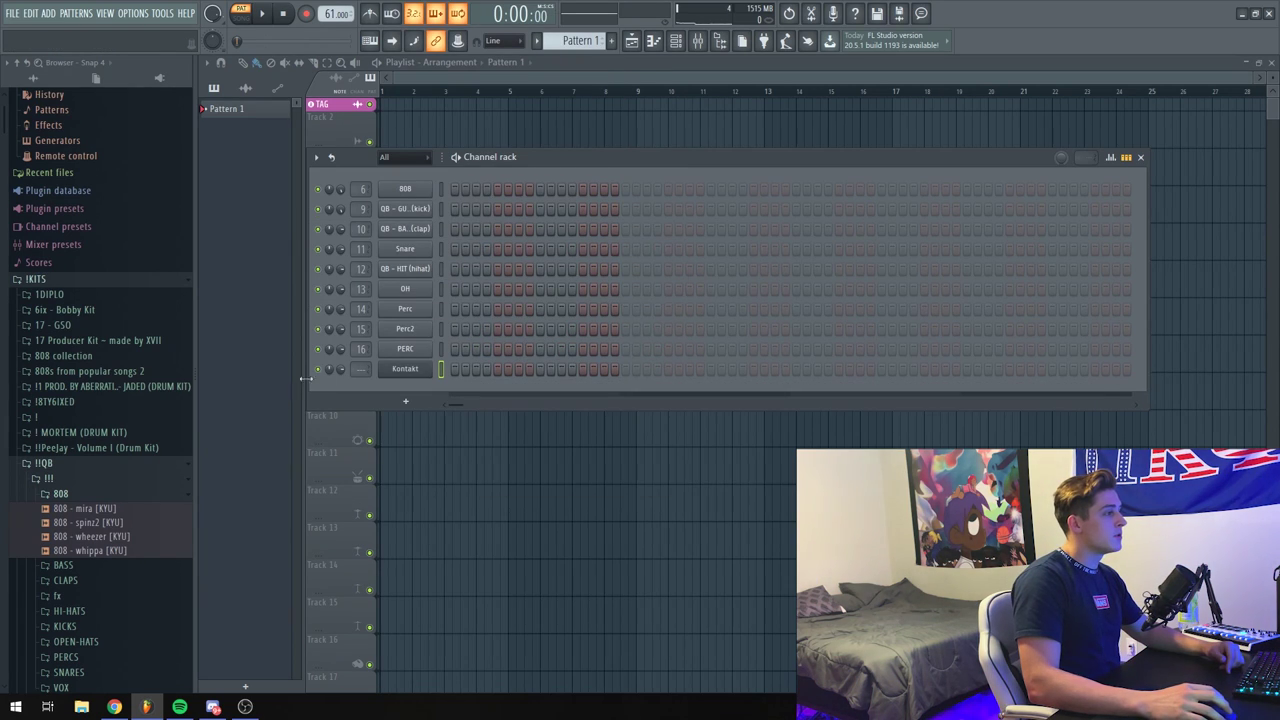
right_click(400, 372)
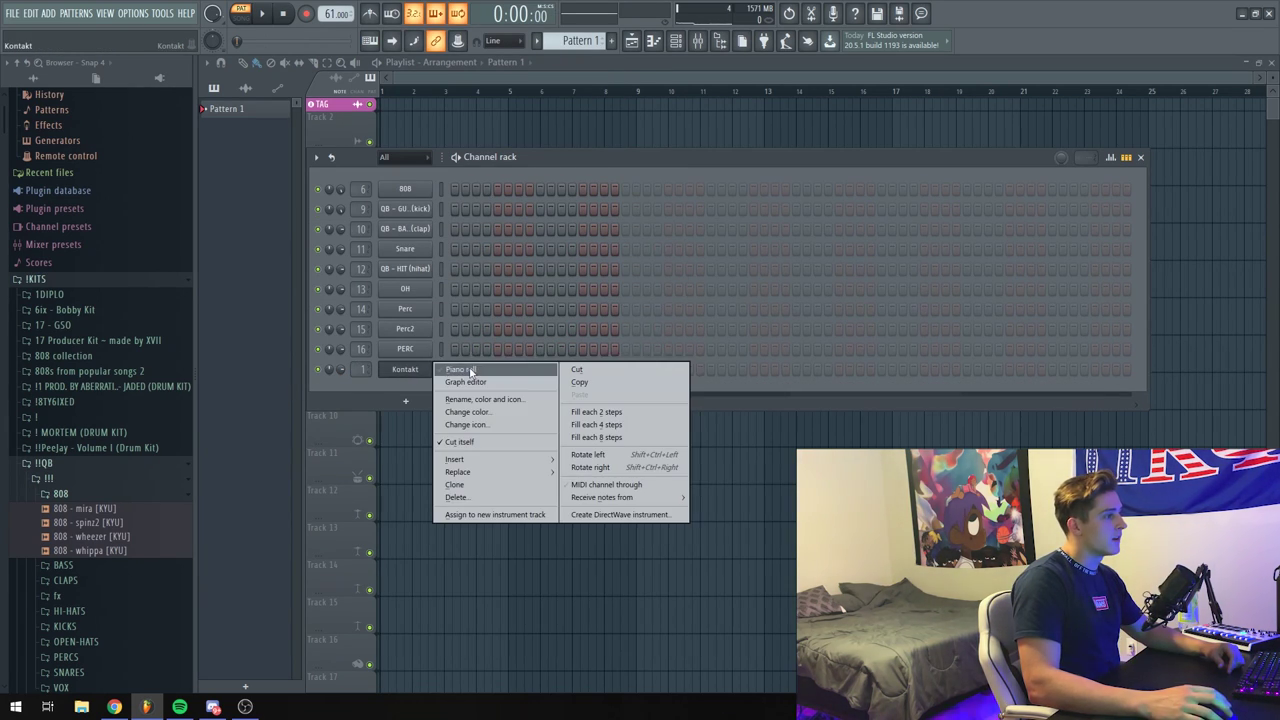
left_click(428, 371)
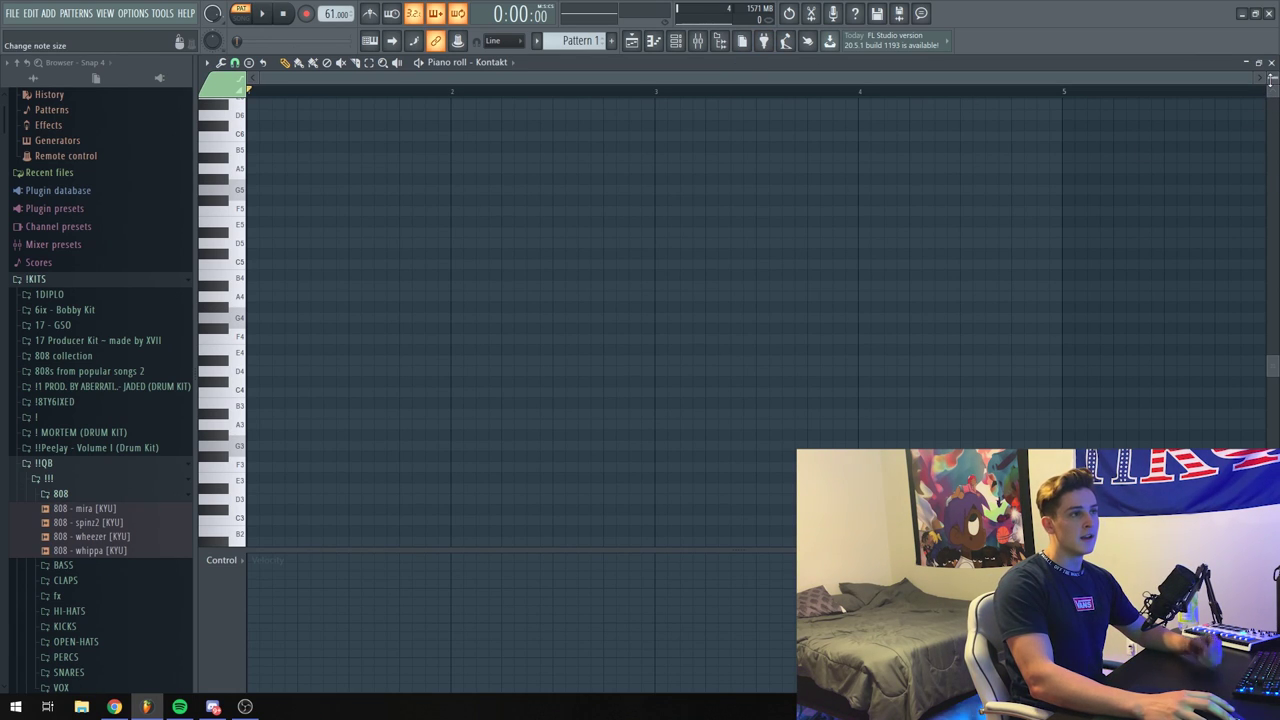
Set the root note of the piano roll's scale highlighting to F#
scroll(222, 320, "up", 3)
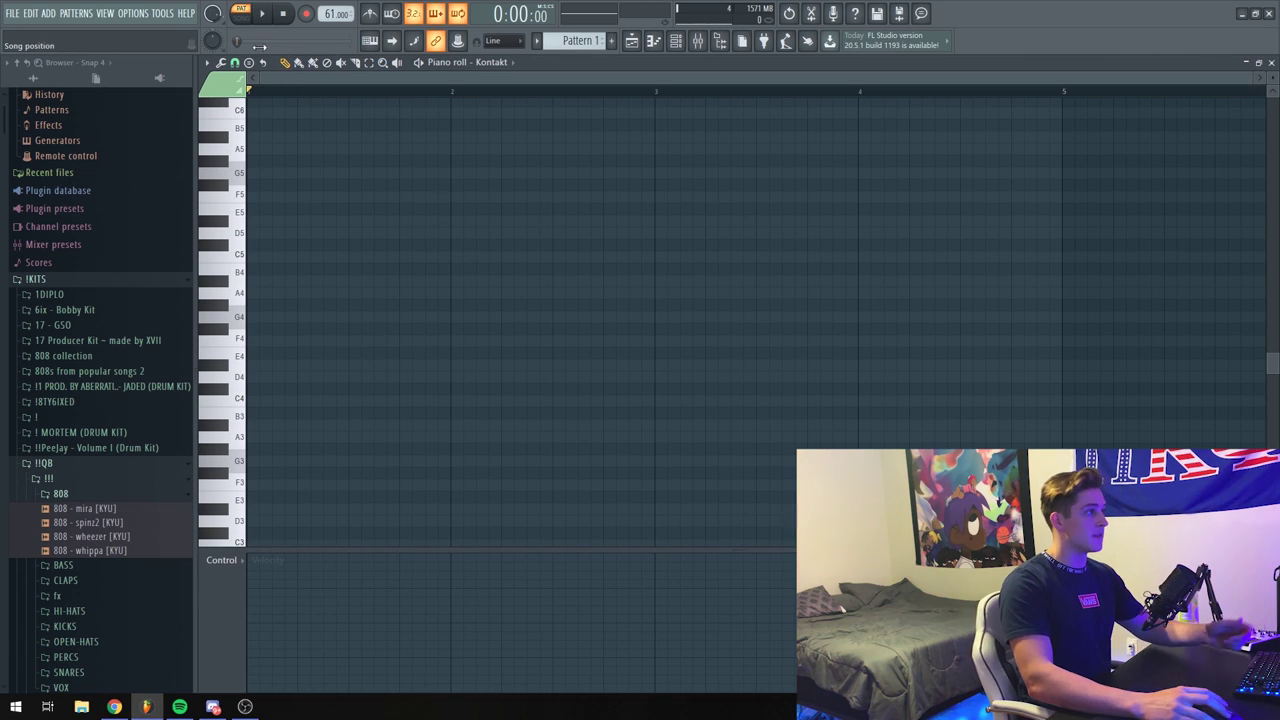
left_click(207, 62)
mouse_move(230, 143)
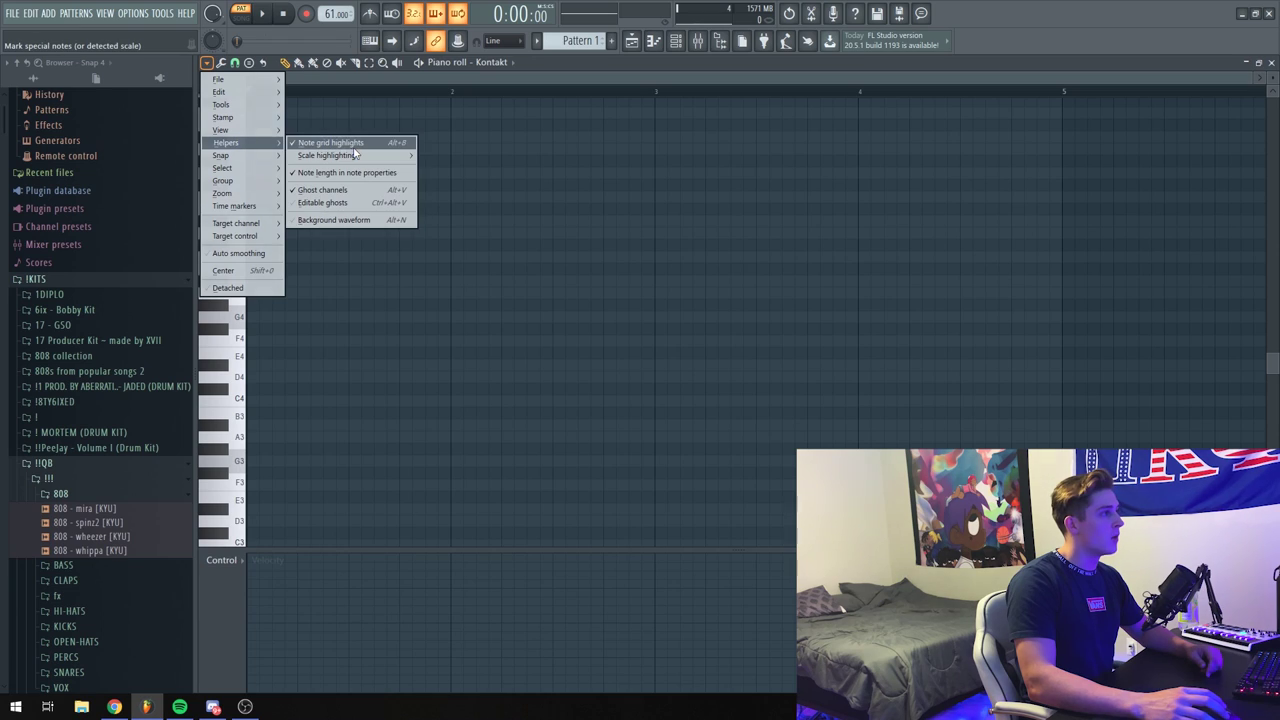
mouse_move(380, 158)
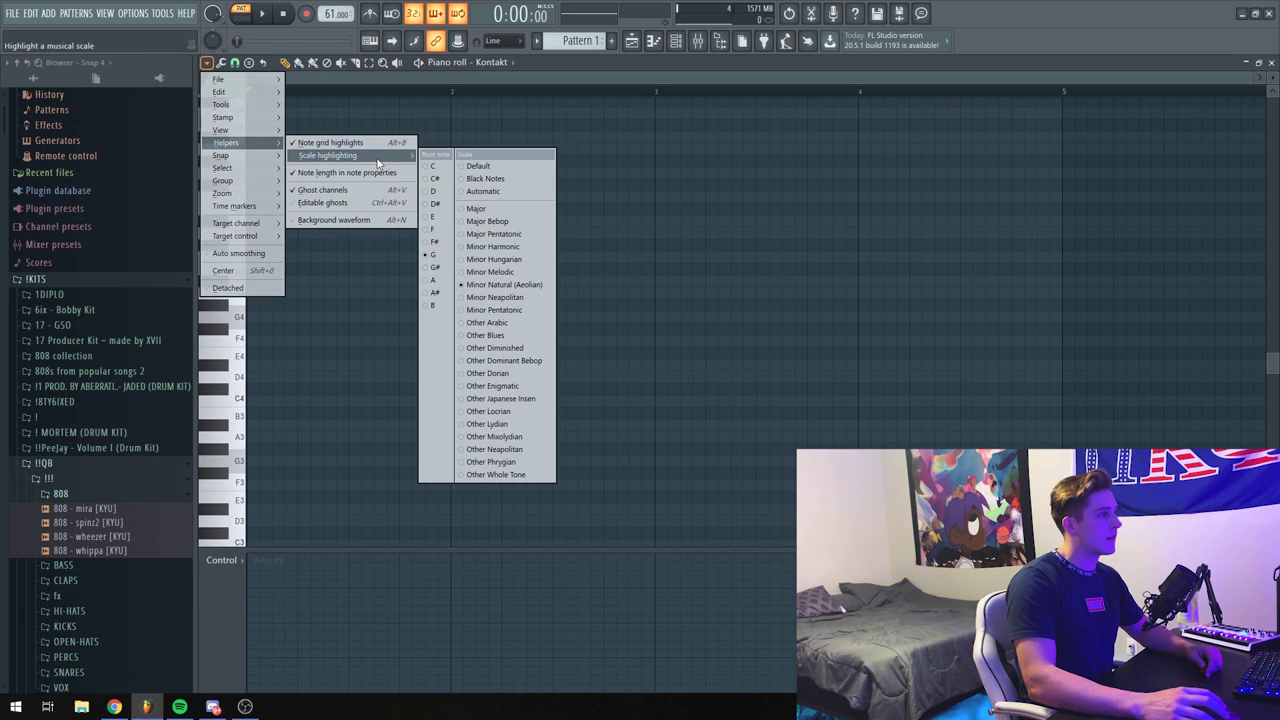
left_click(446, 244)
left_click(386, 297)
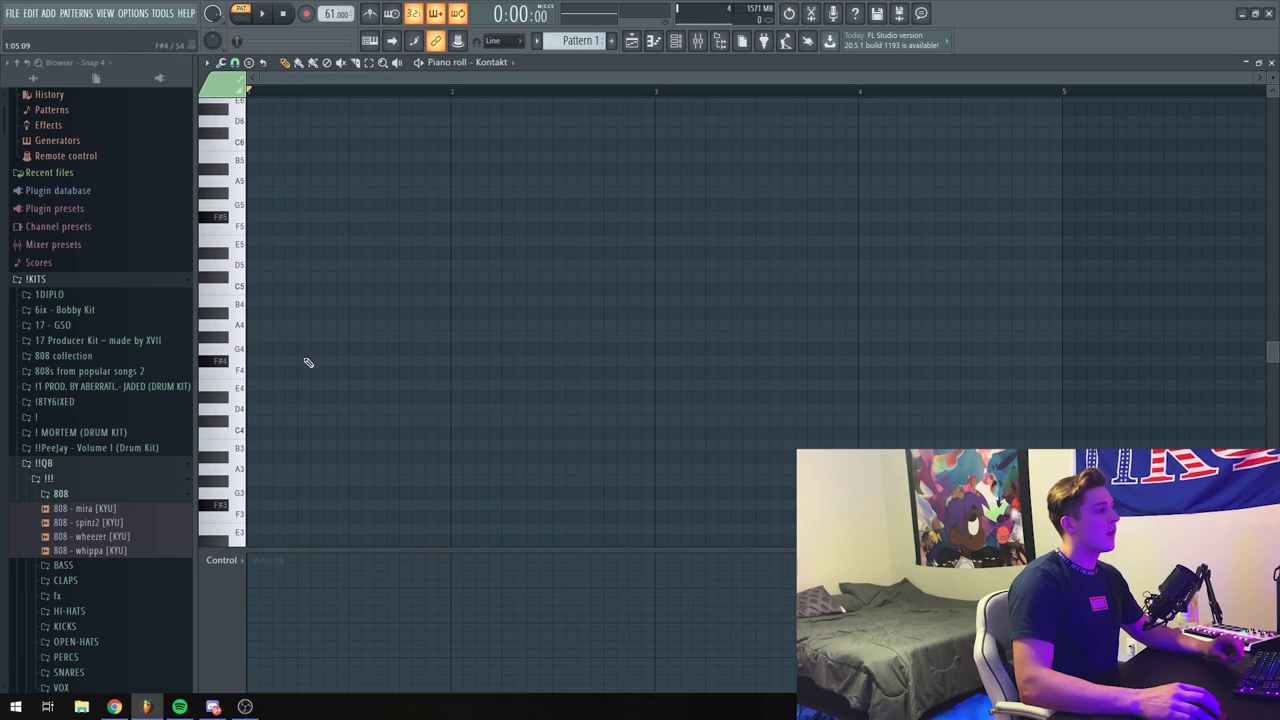
Draw one-bar F#4, A4 and C#5 notes stacked at the start of bar 1 and play back the chord
left_click_drag(321, 370, 177, 366)
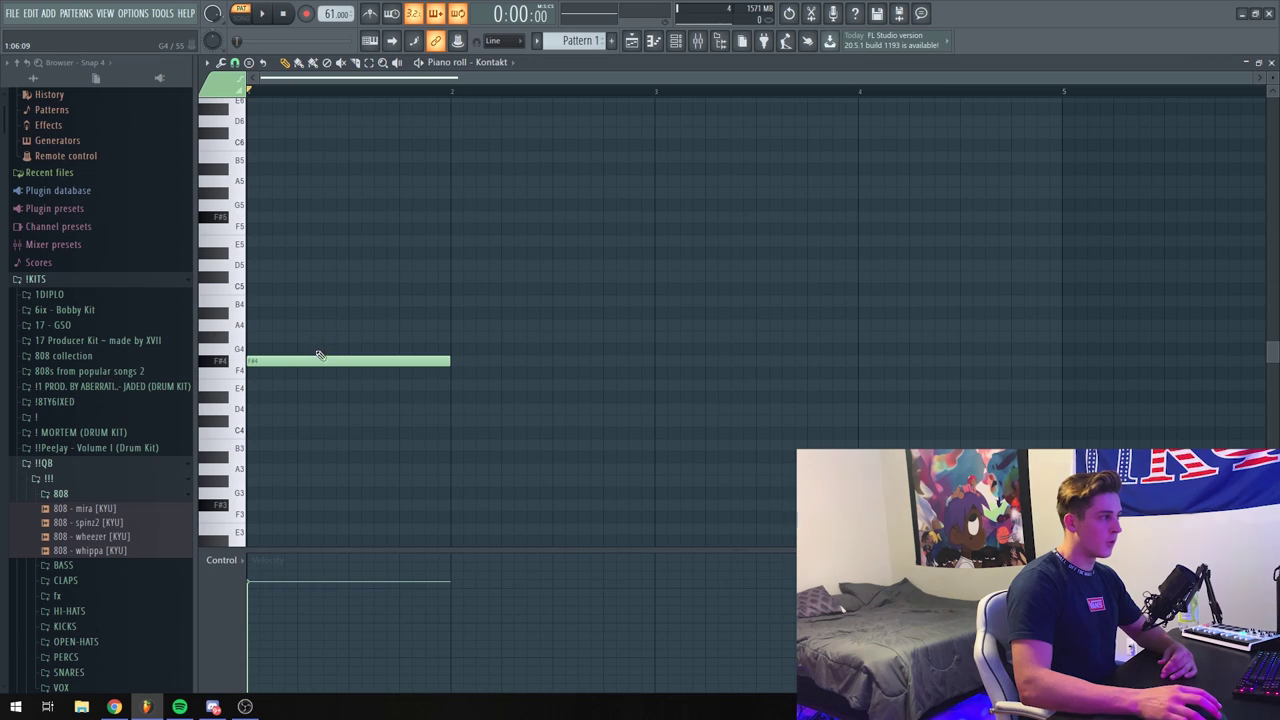
left_click(258, 327)
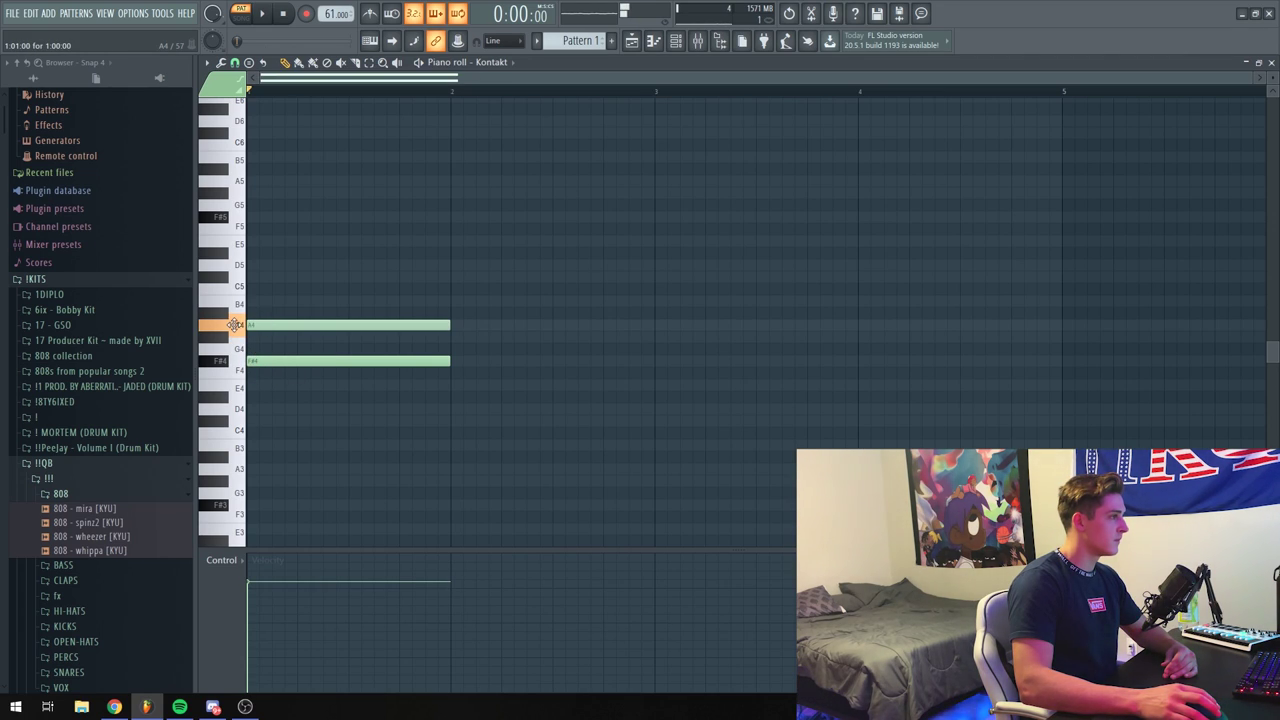
left_click(273, 277)
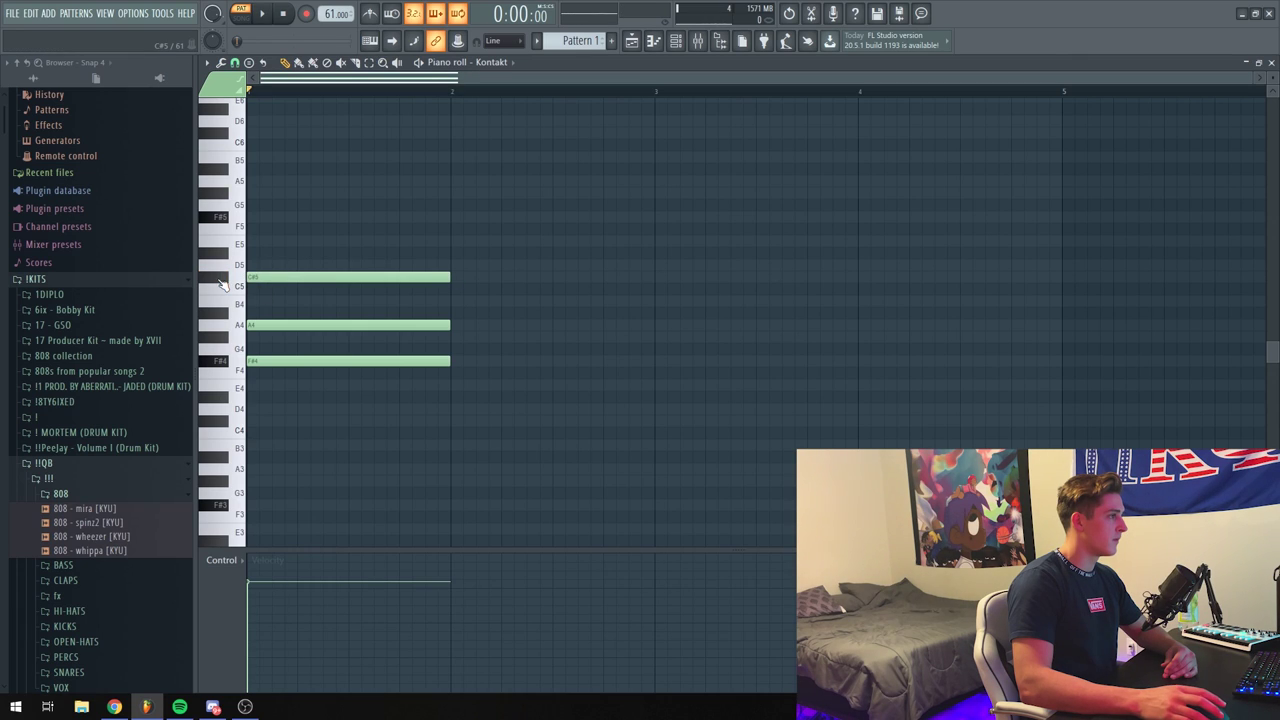
key("space")
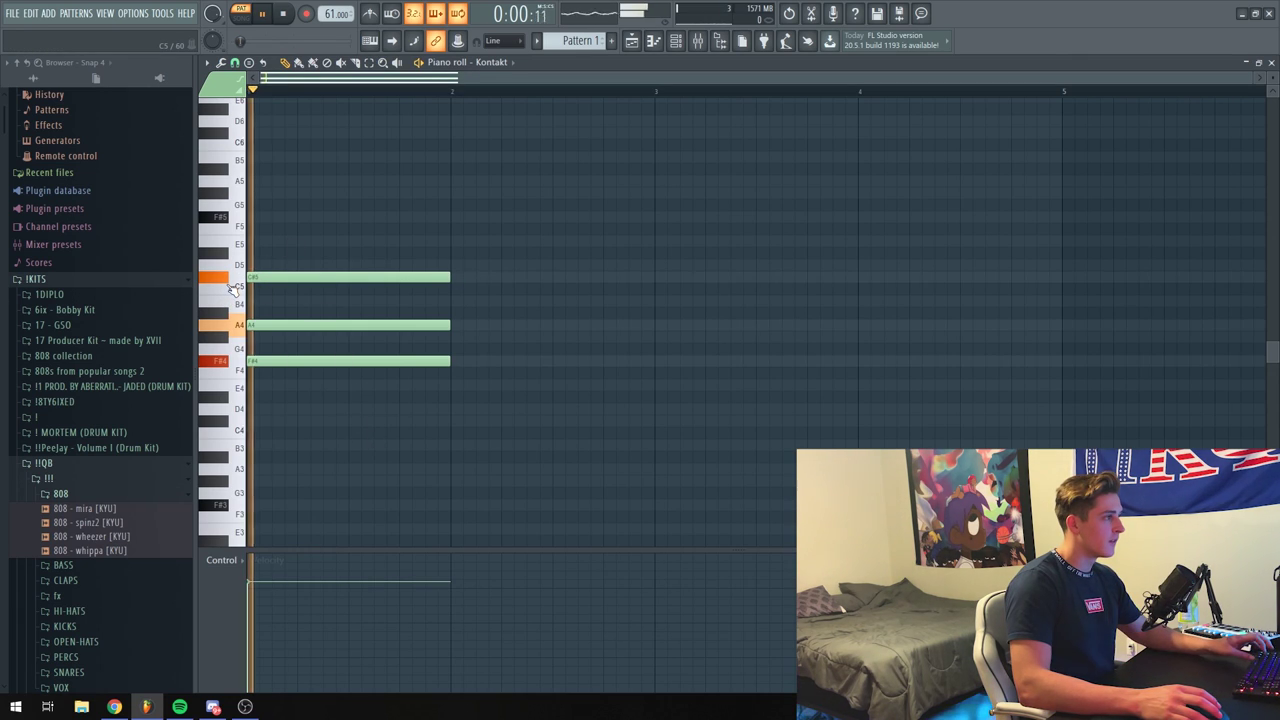
key("space")
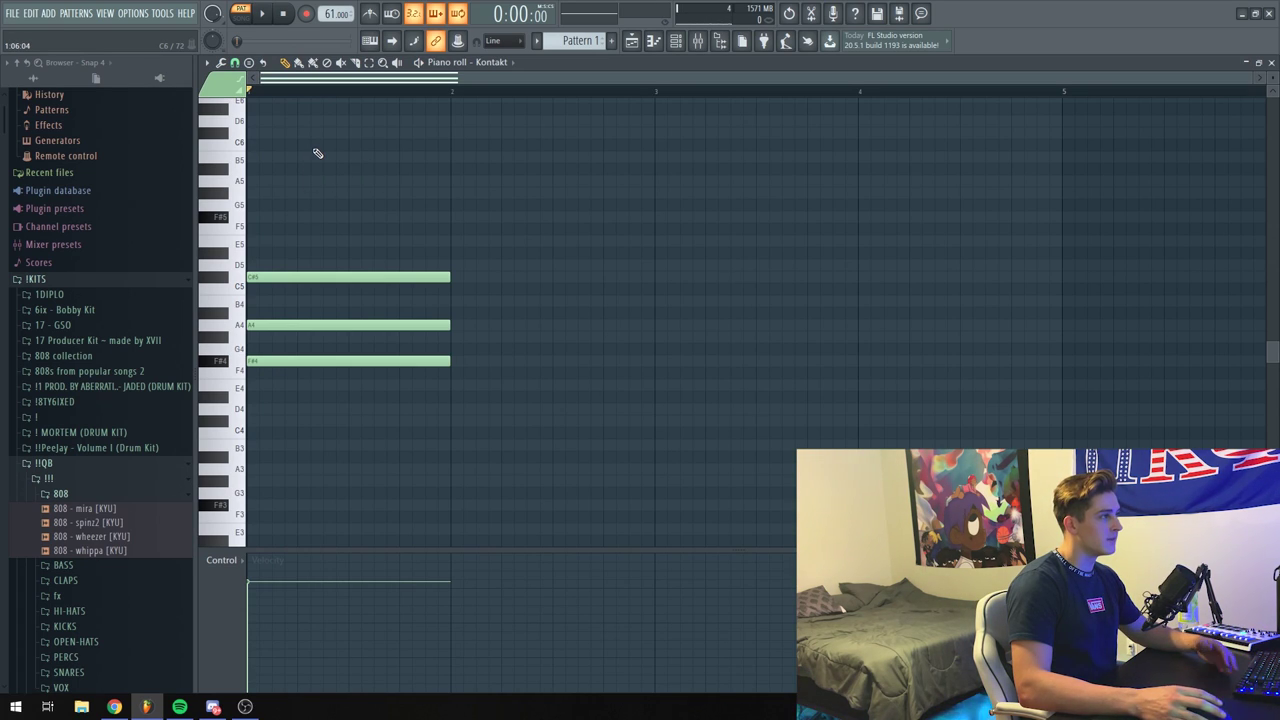
key("space")
key("space")
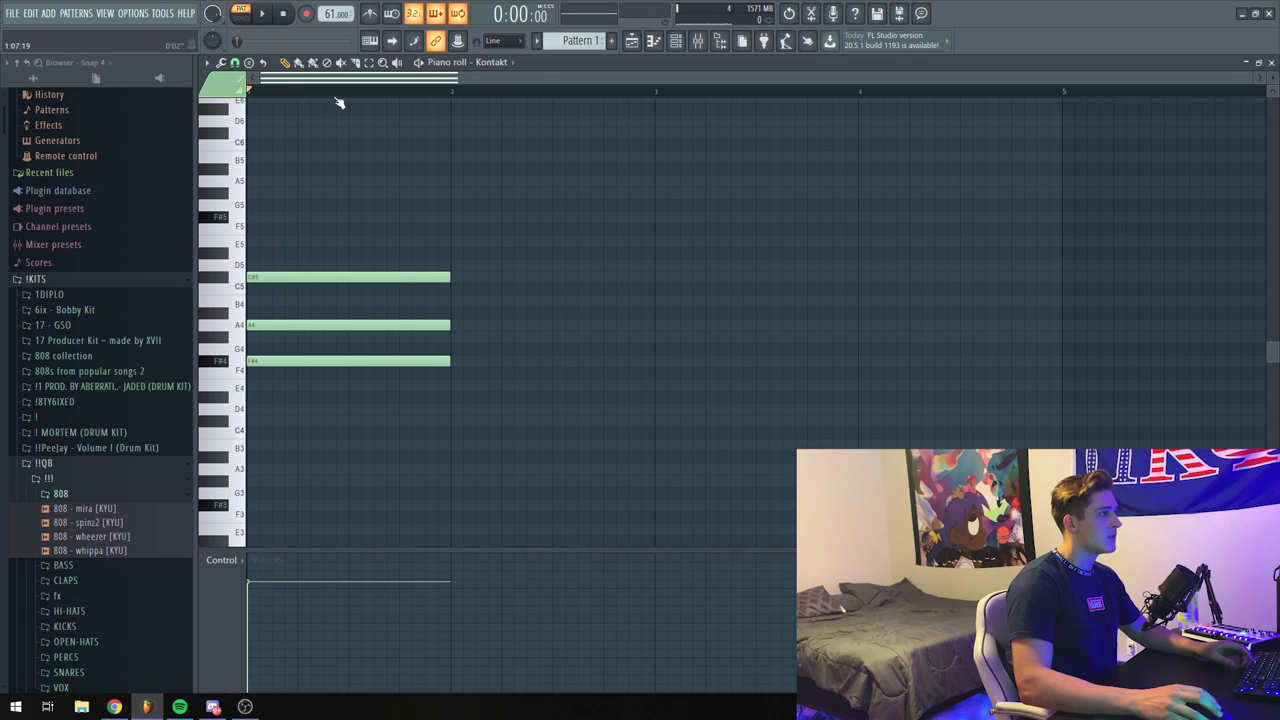
Offset A4 slightly after C#5 and F#4 slightly after A4 to strum the chord, and play it back
scroll(345, 92, "up", 2)
scroll(332, 101, "up", 3)
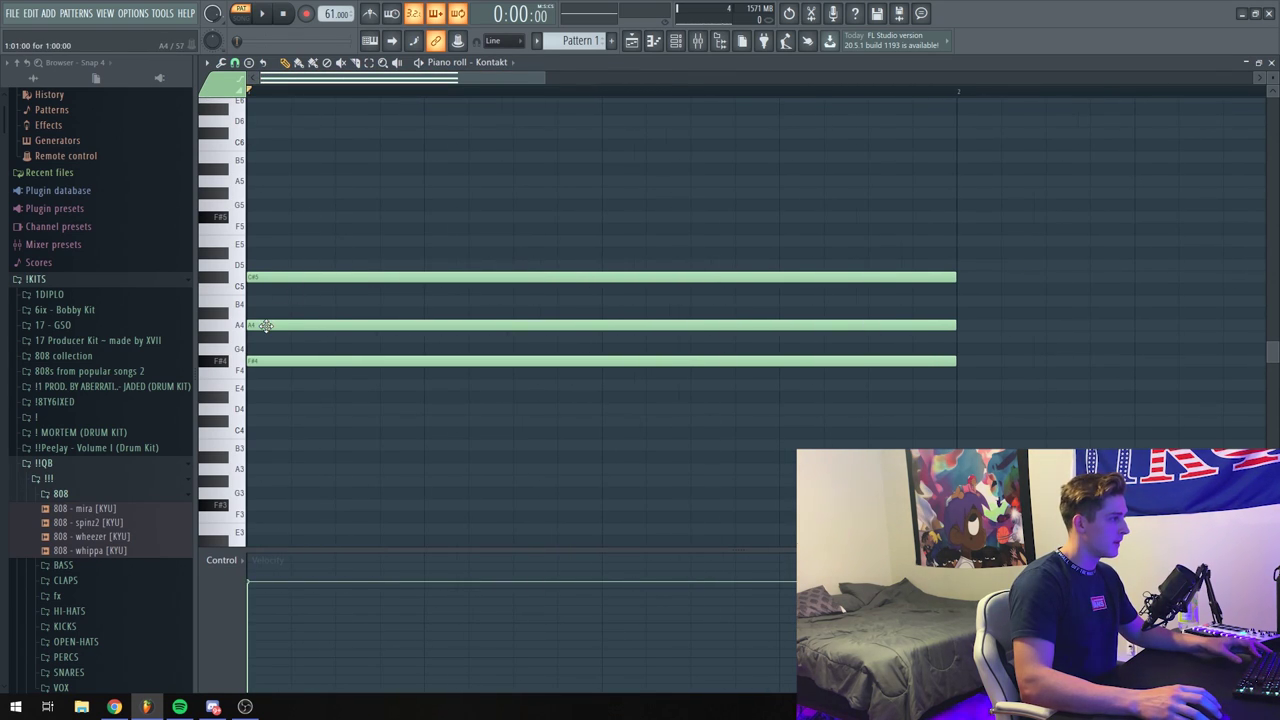
left_click_drag(260, 358, 285, 322)
key("space")
scroll(275, 112, "down", 2)
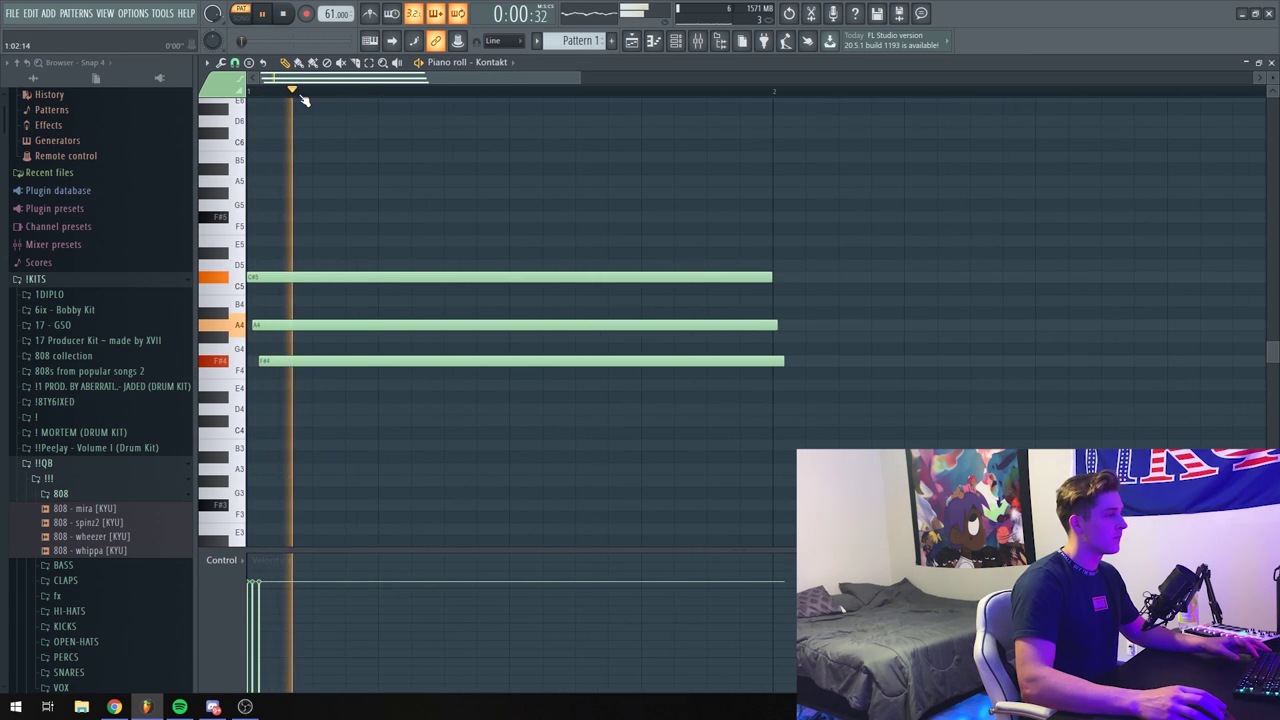
key("space")
Add a one-bar F#5 note shortly after the chord starts and lower its velocity below the other notes
left_click(276, 221)
left_click_drag(276, 221, 290, 221)
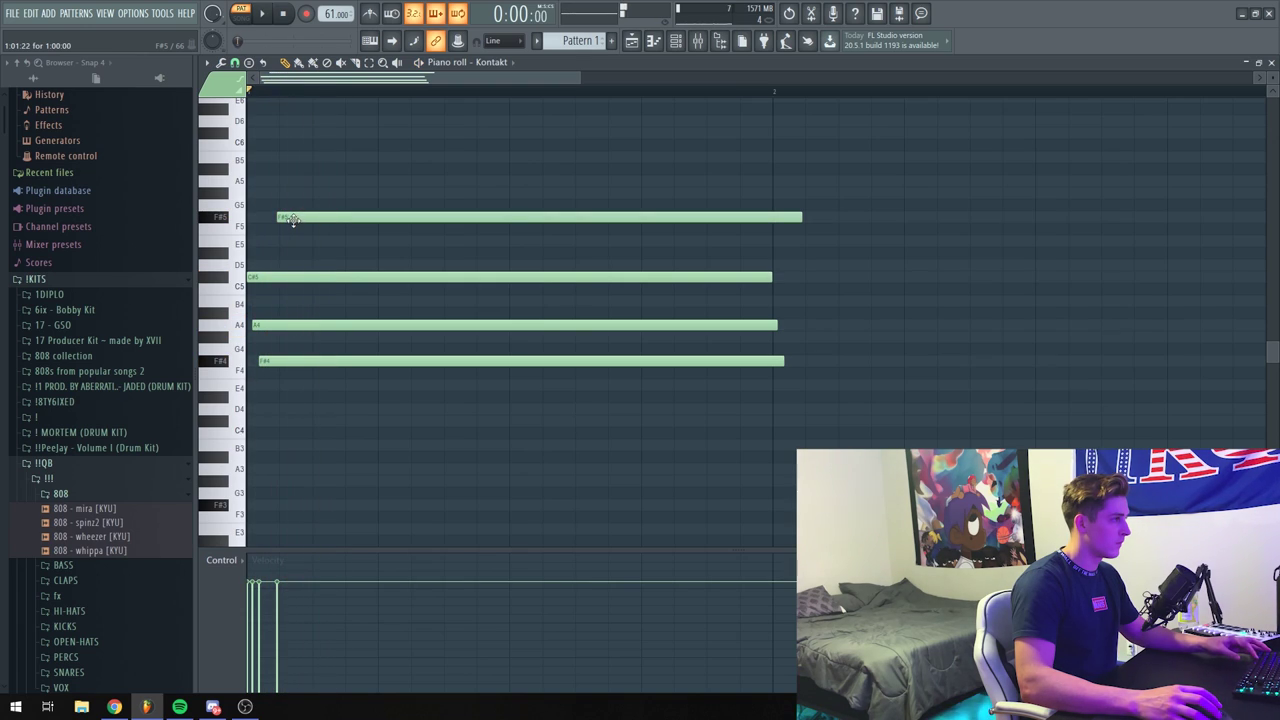
left_click(300, 217, "ctrl")
key("space")
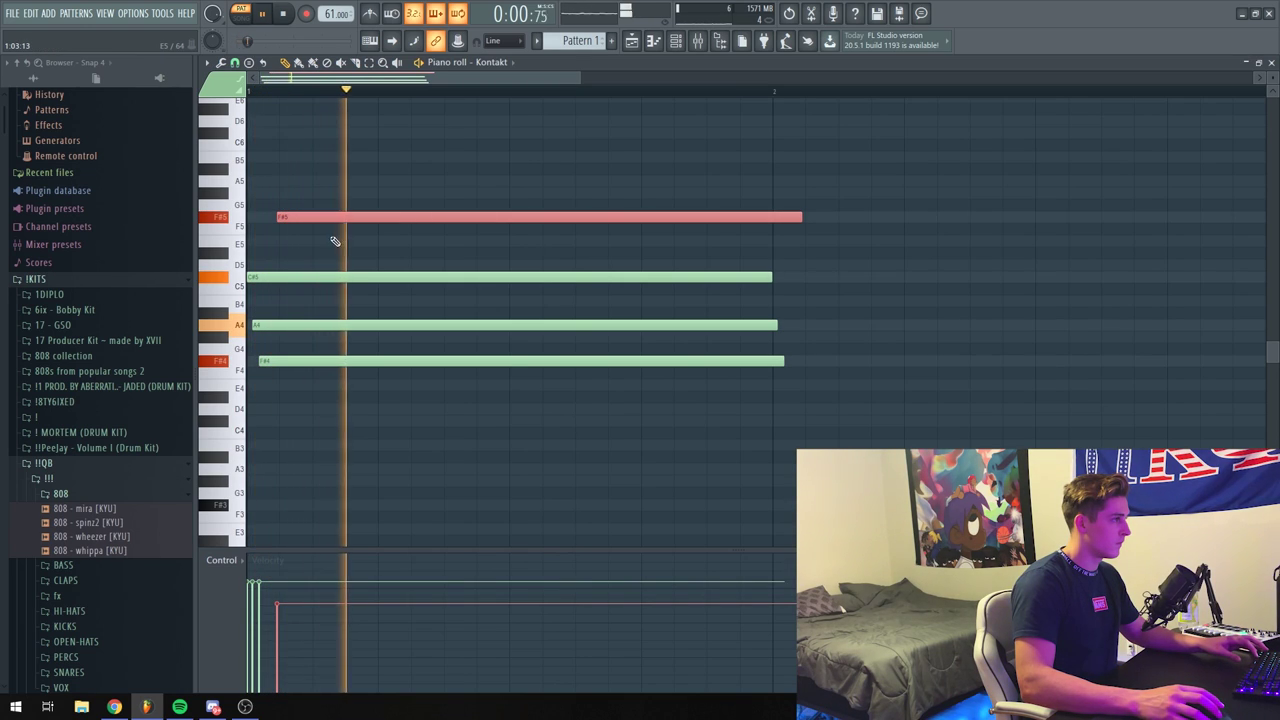
key("space")
left_click(325, 240)
scroll(320, 237, "up", 2)
scroll(254, 97, "left", 1)
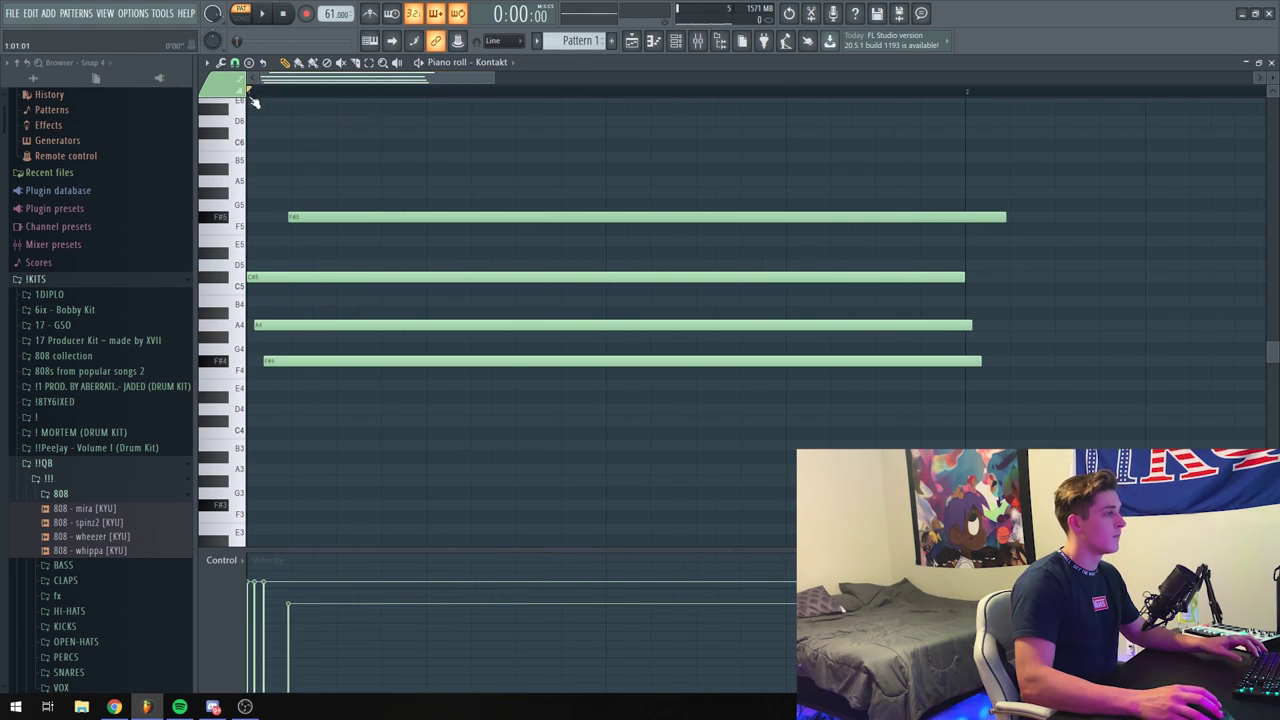
Fine-tune the F#5 note's velocity to slightly below the chord notes while auditioning the strum
left_click(340, 217, "ctrl")
scroll(343, 205, "up", 2)
key("space")
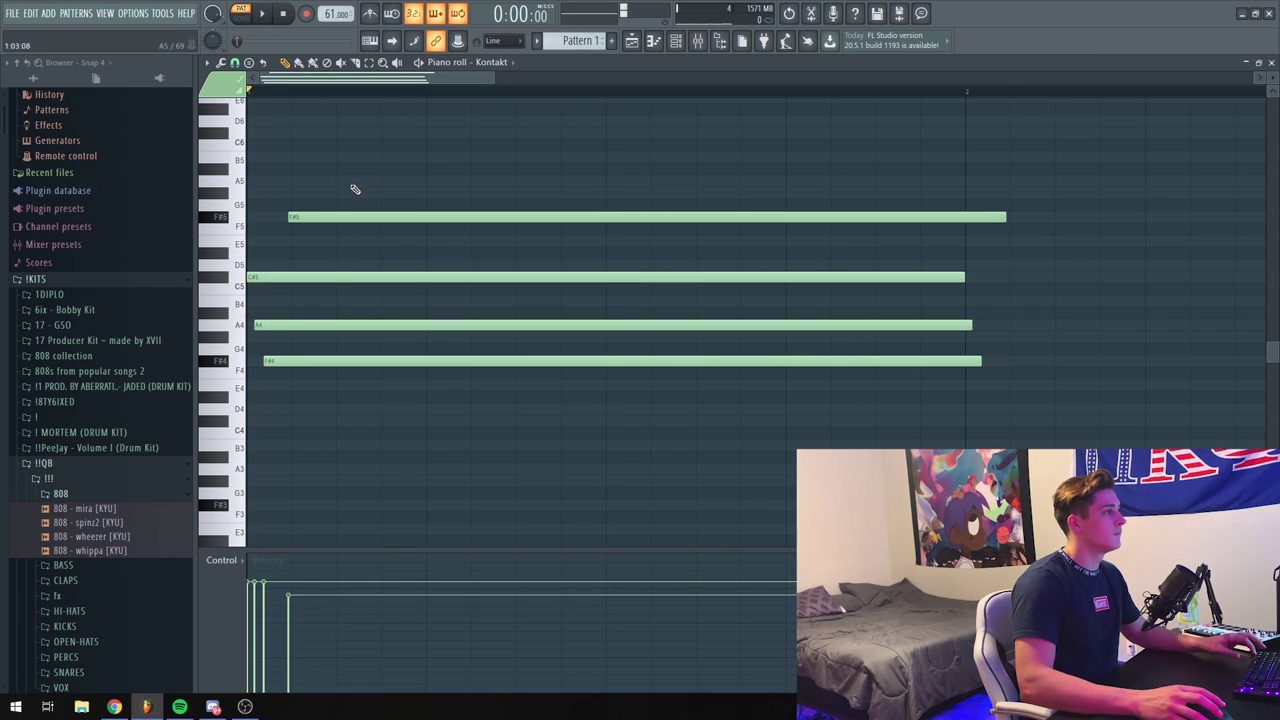
key("space")
left_click(354, 214, "ctrl")
scroll(354, 197, "up", 2)
key("space")
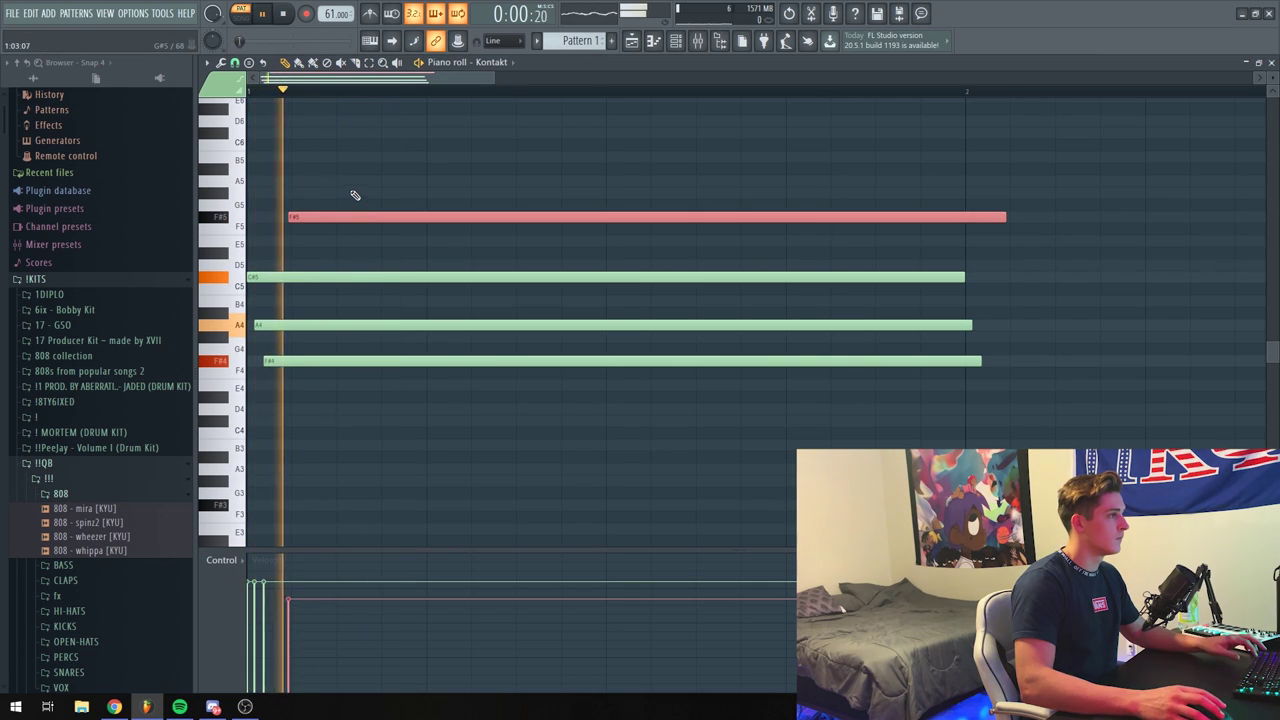
key("space")
key("space")
key("space")
Move the F#5 note slightly later in the bar and play back the chord
left_click_drag(308, 220, 317, 221)
key("space")
key("space")
key("space")
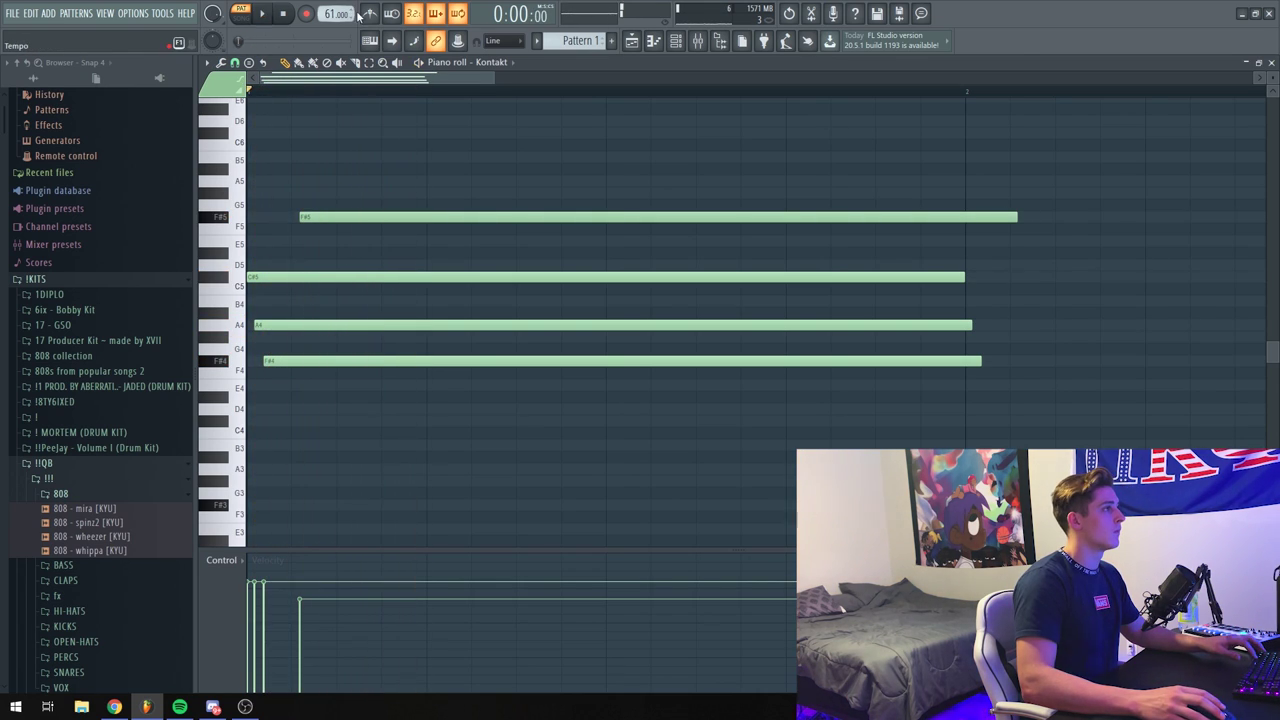
Turn on the metronome and lower the F#5 note's velocity slightly
scroll(358, 93, "down", 2)
key("space")
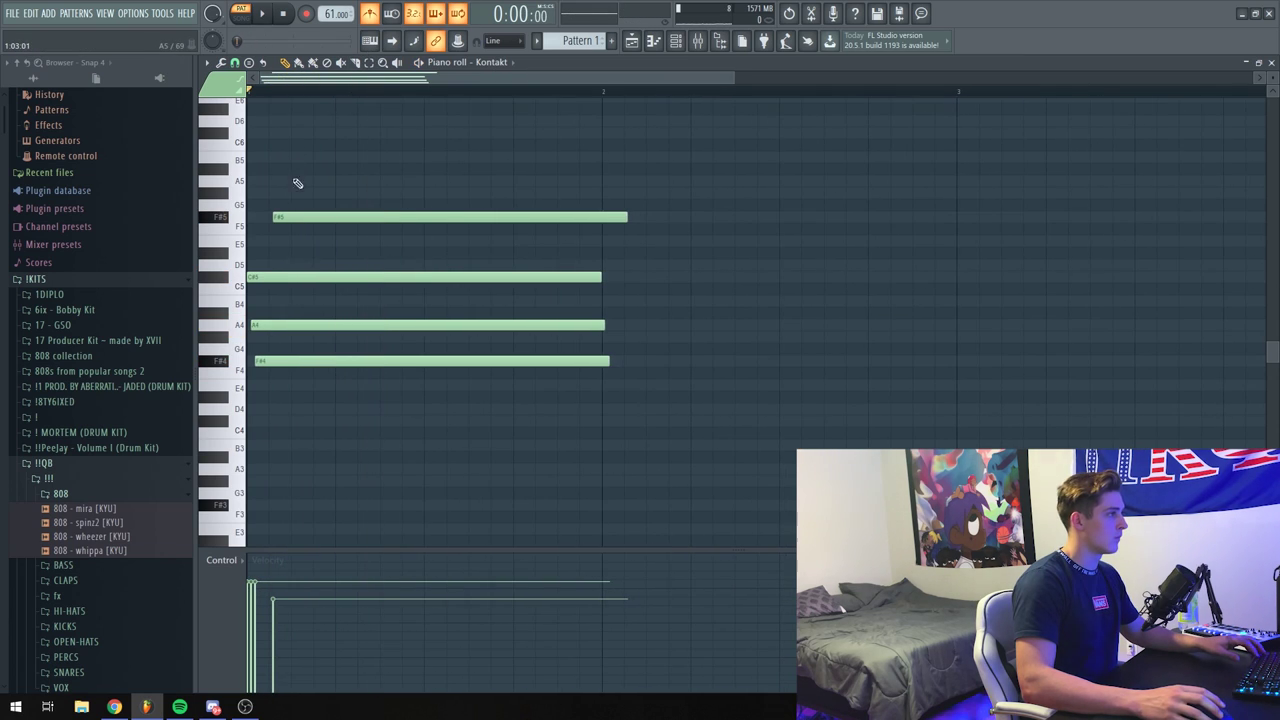
key("space")
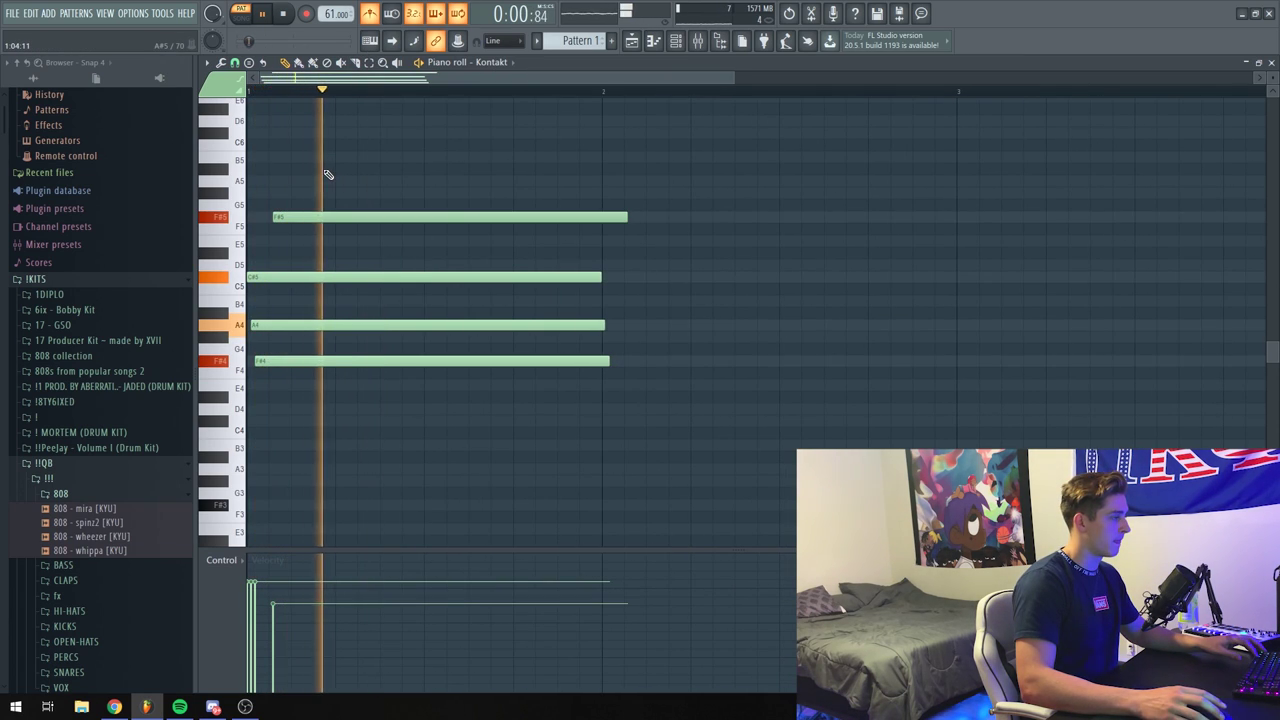
Play back the strummed chord against the metronome several times to check its timing
key("space")
key("space")
key("space")
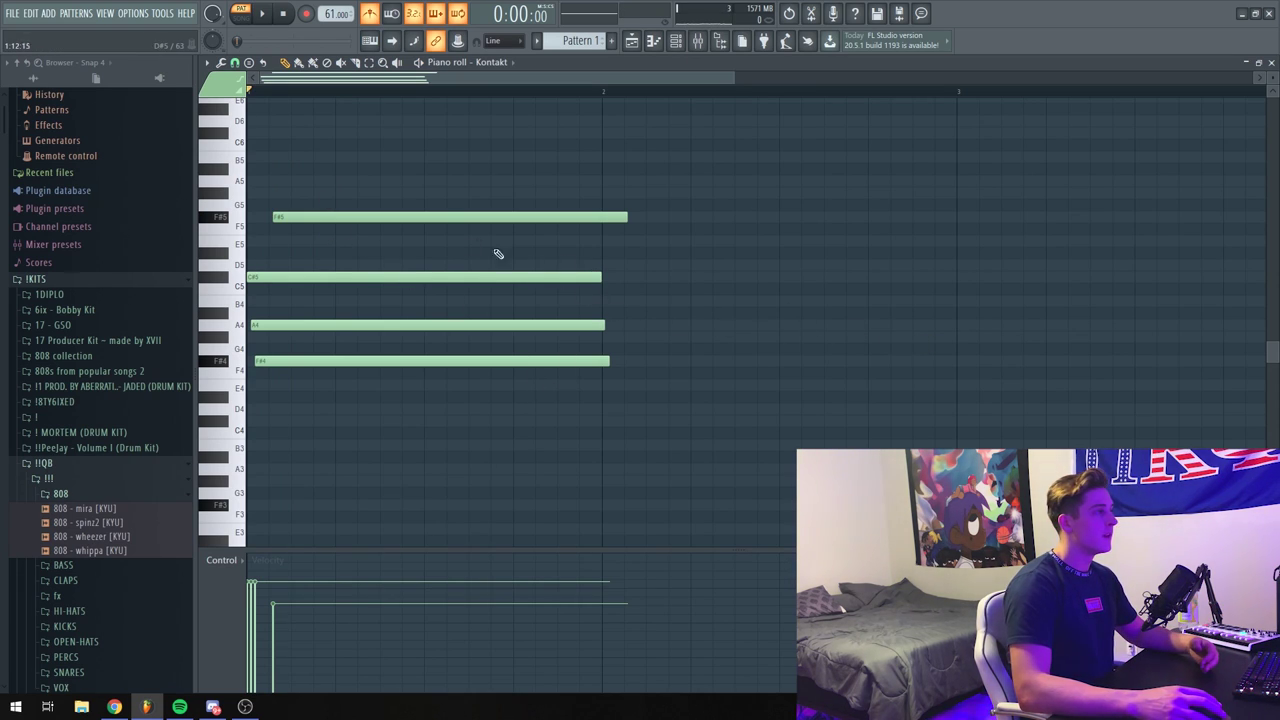
scroll(300, 98, "up", 2)
key("space")
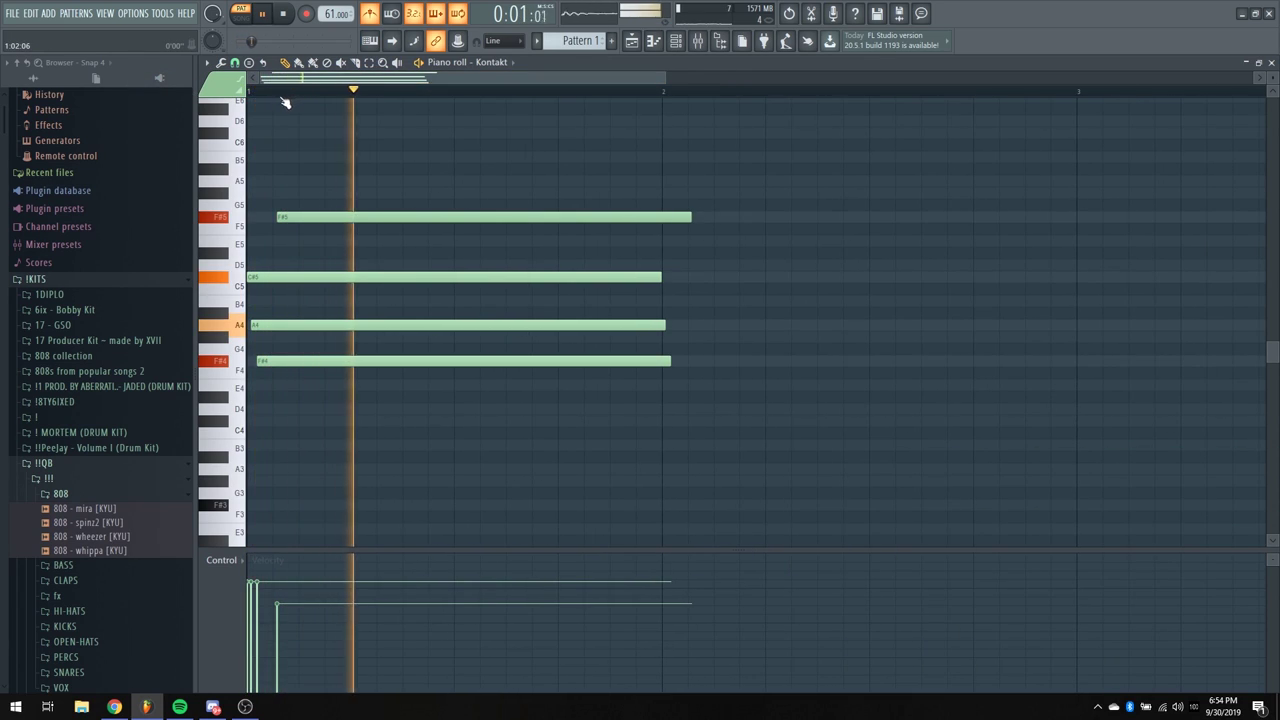
key("space")
key("space")
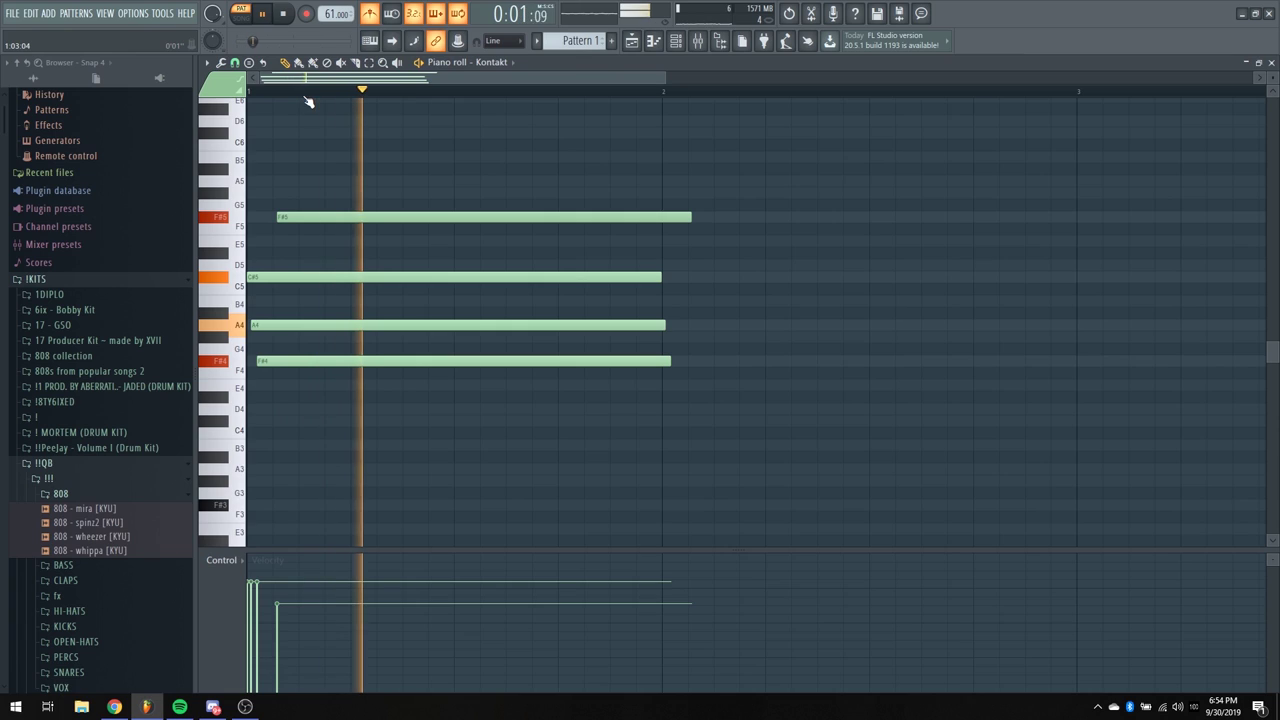
Try a short G#5 note at 1:04:00, just after the F#5 note's start
key("space")
key("space")
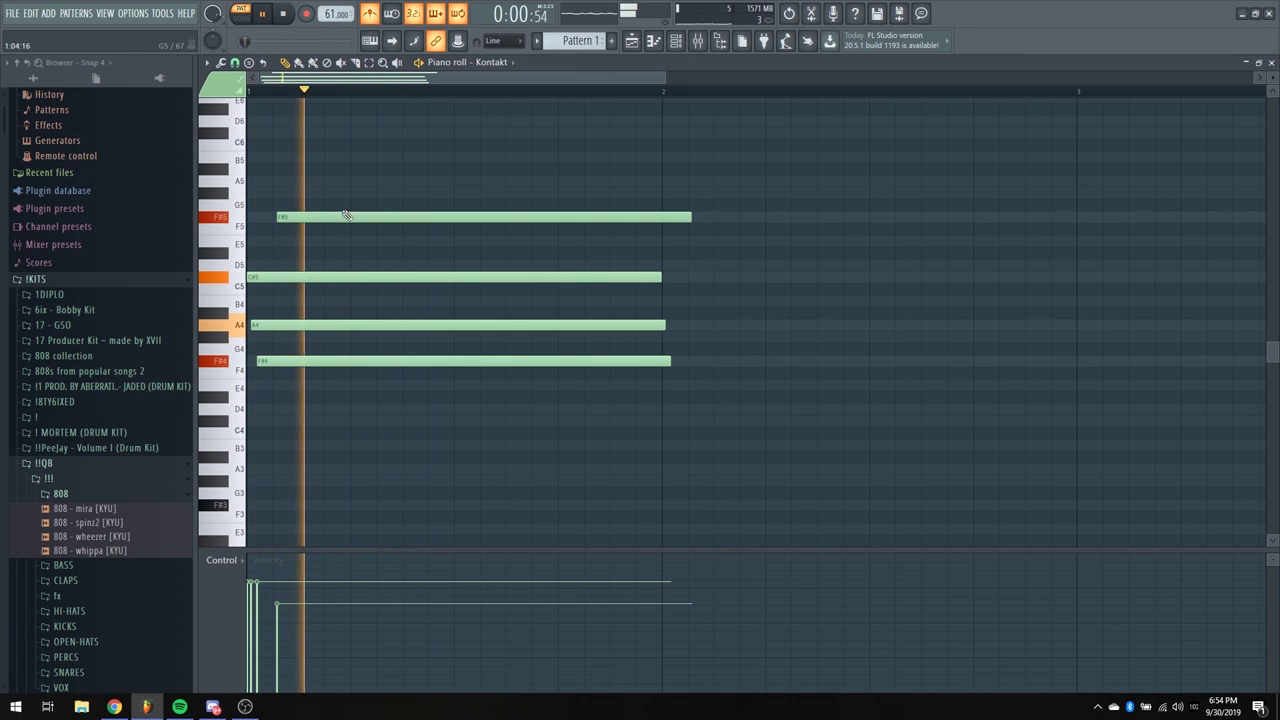
left_click(328, 193)
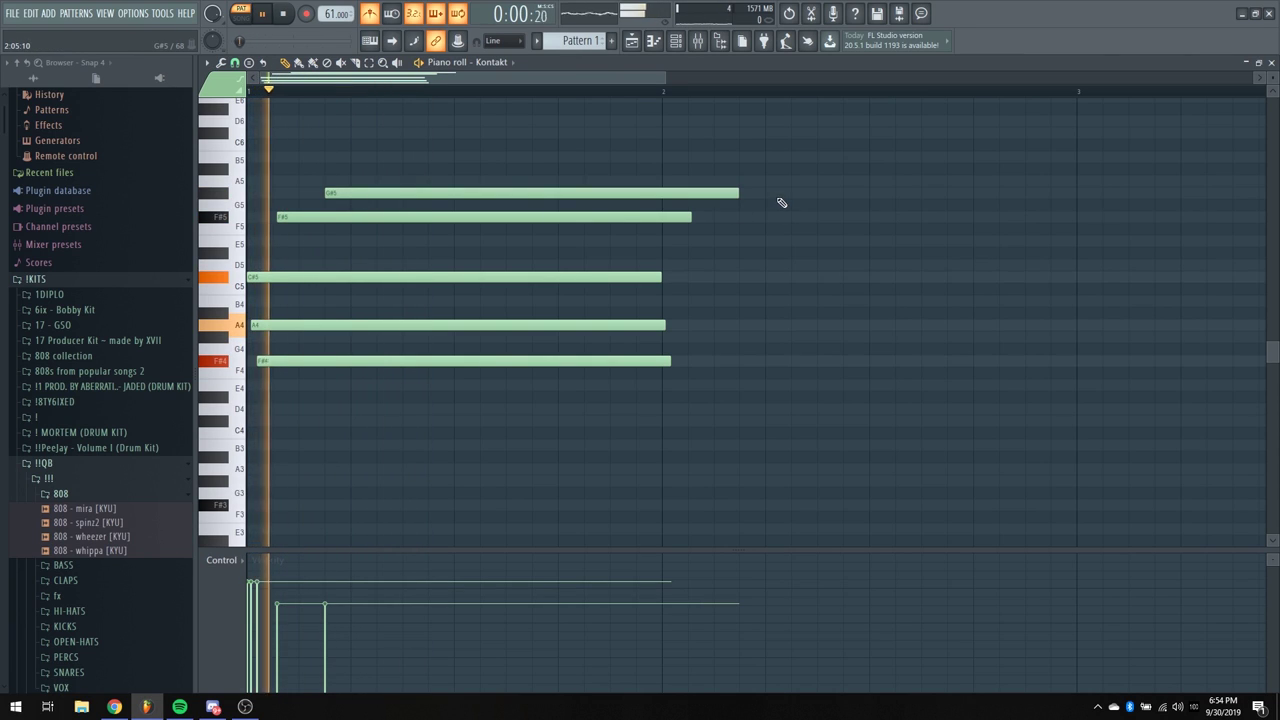
left_click_drag(739, 193, 327, 197)
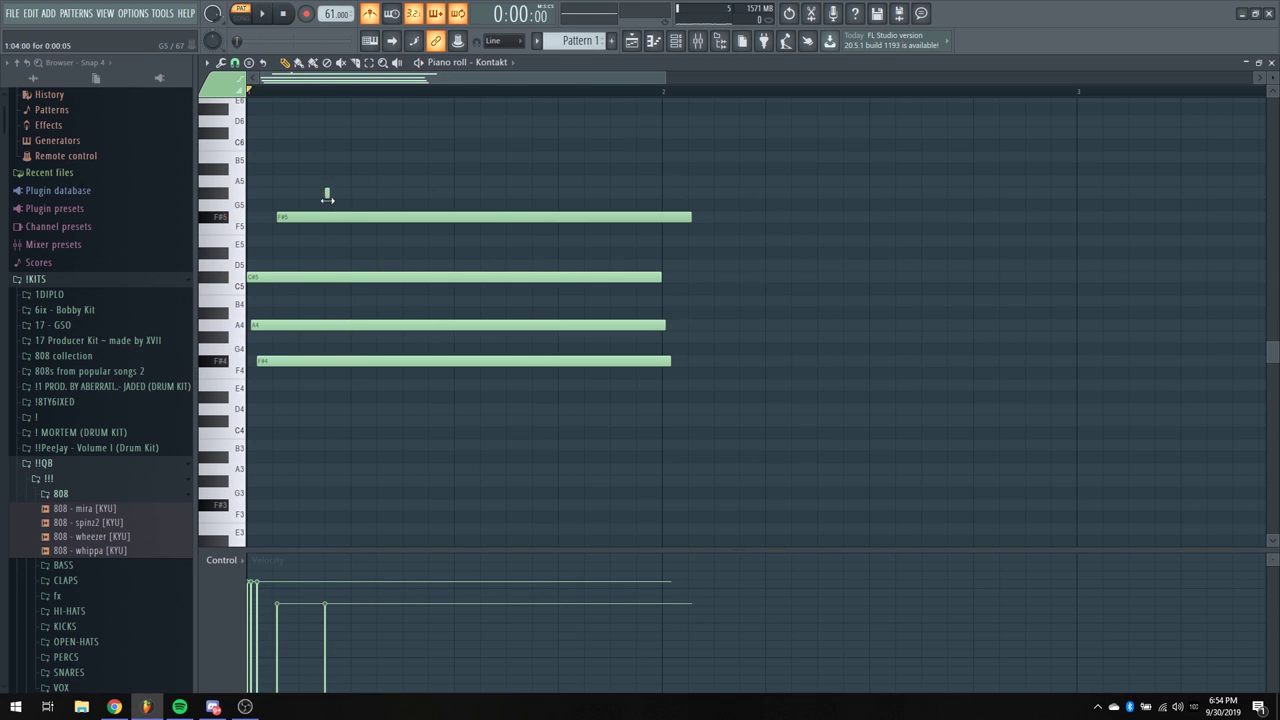
Play back the strummed chord repeatedly from the start to judge where a melody note should enter
key("space")
key("space")
key("space")
key("space")
key("space")
key("space")
key("space")
key("space")
key("space")
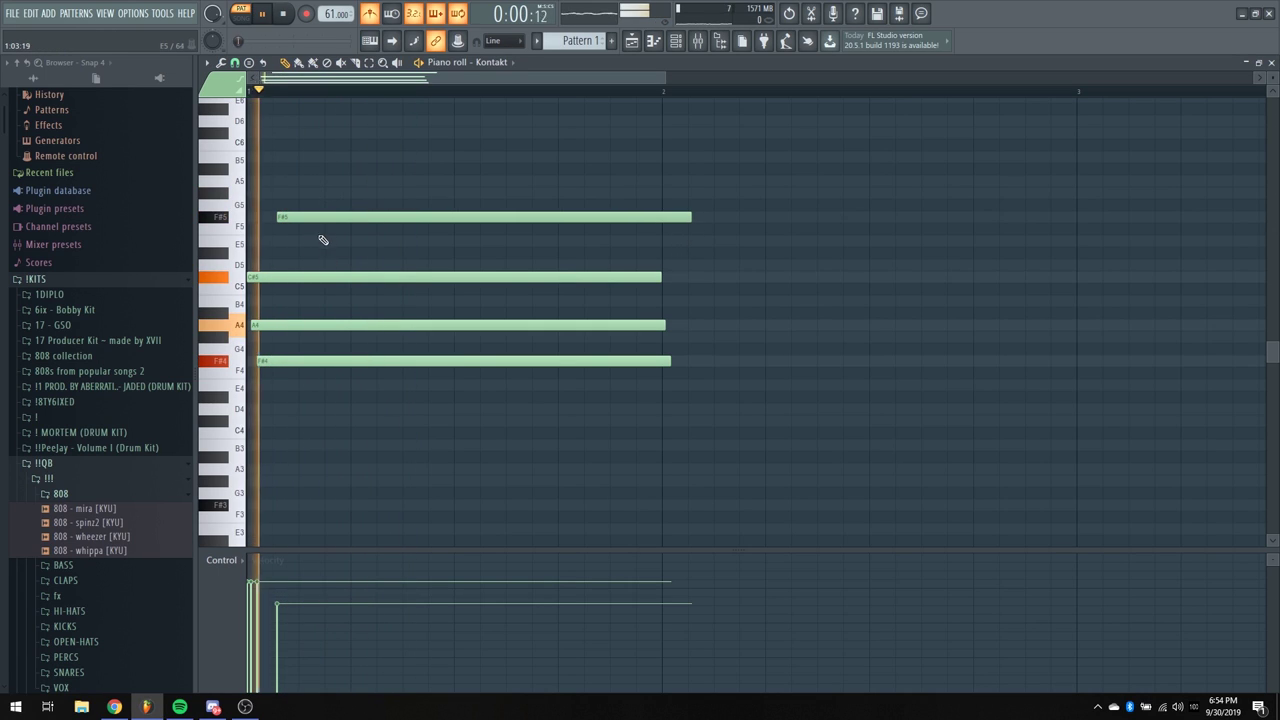
key("space")
Place a short D5 melody note at 1:04:00 in place of a trial G#5 note and audition it with the chord
left_click(328, 193)
left_click(405, 252)
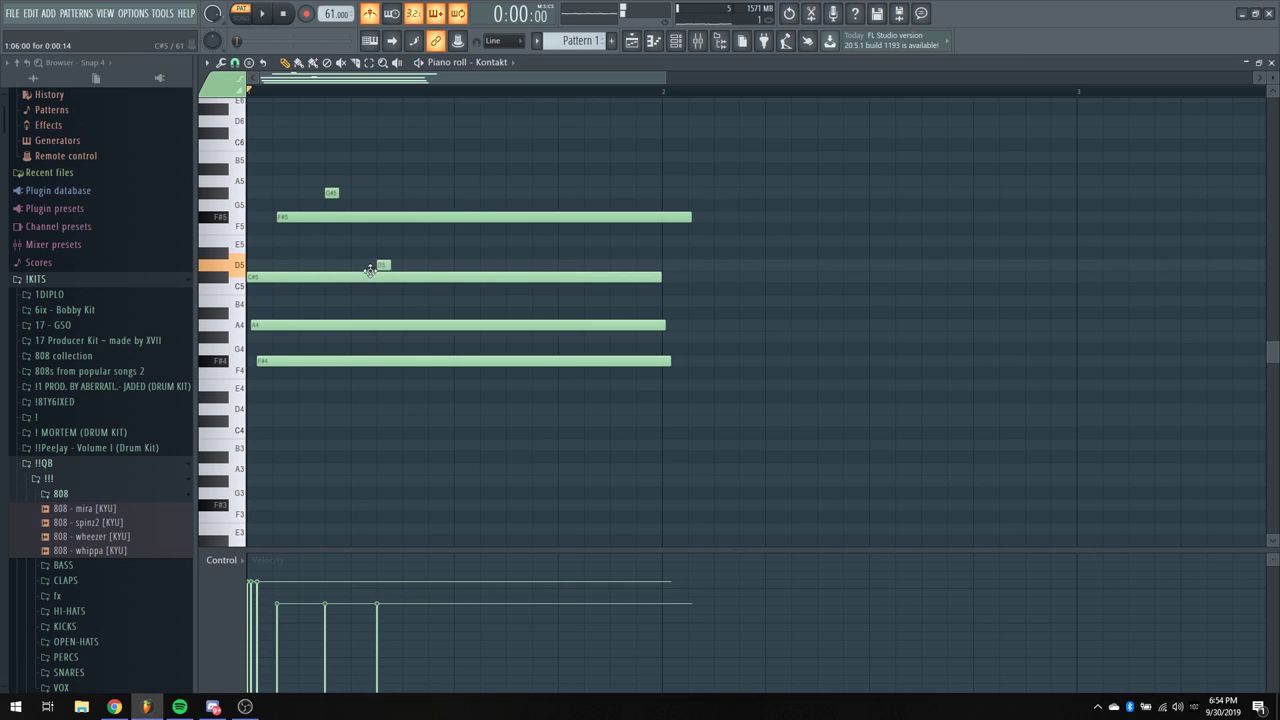
left_click_drag(390, 248, 330, 264)
key("space")
right_click(328, 193)
key("space")
key("space")
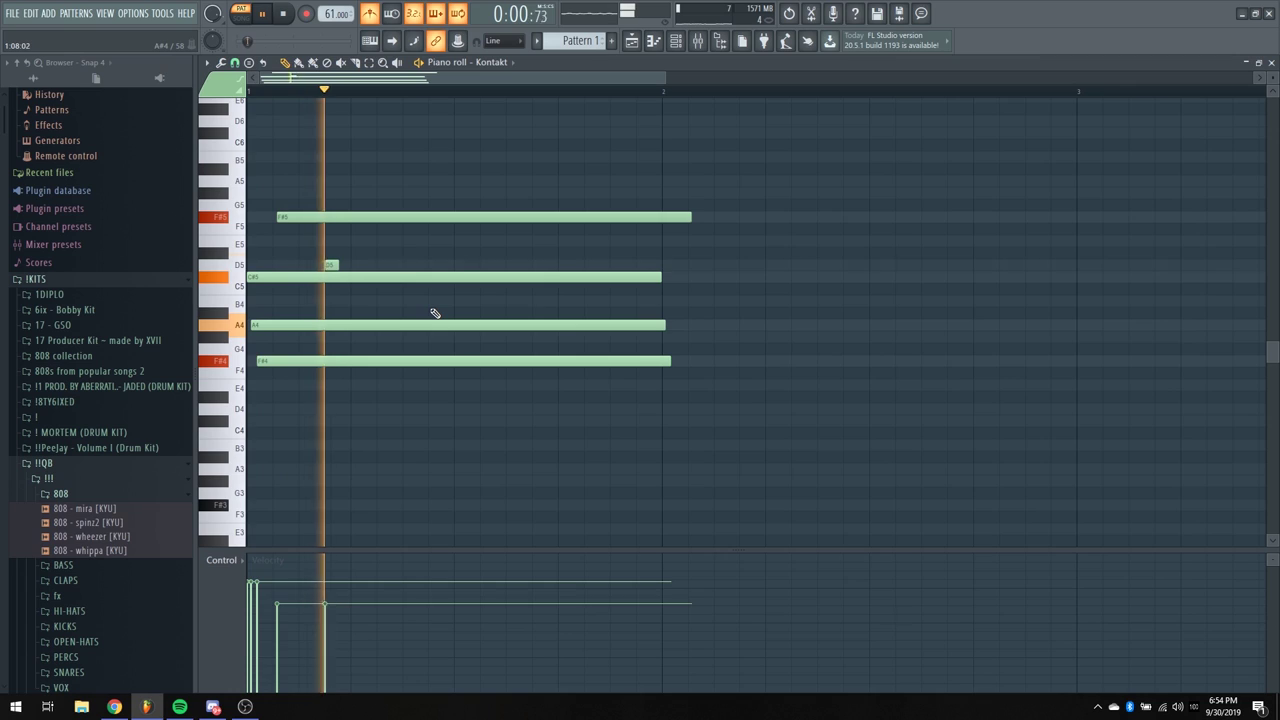
key("space")
key("space")
key("space")
key("space")
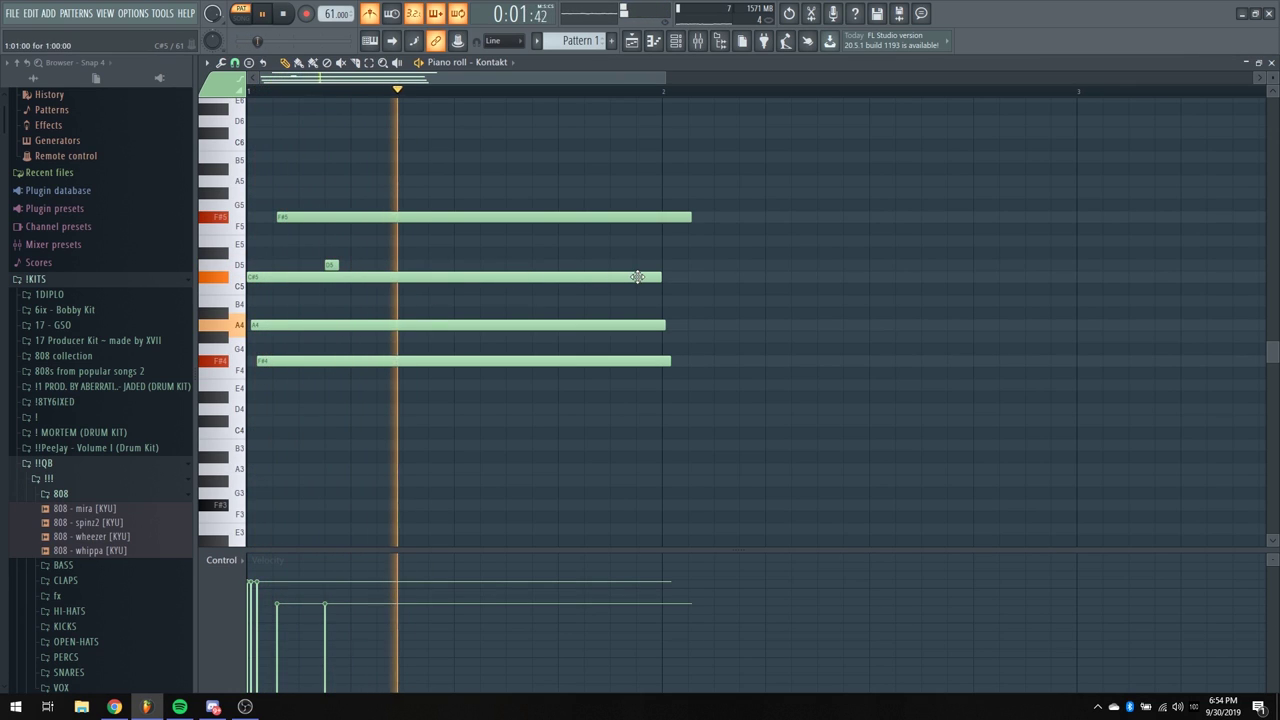
Shorten the C#5 chord note to end at 1:06:00, add a B4 note starting there, and audition the phrase
key("space")
left_click_drag(660, 275, 374, 284)
left_click(378, 277)
key("space")
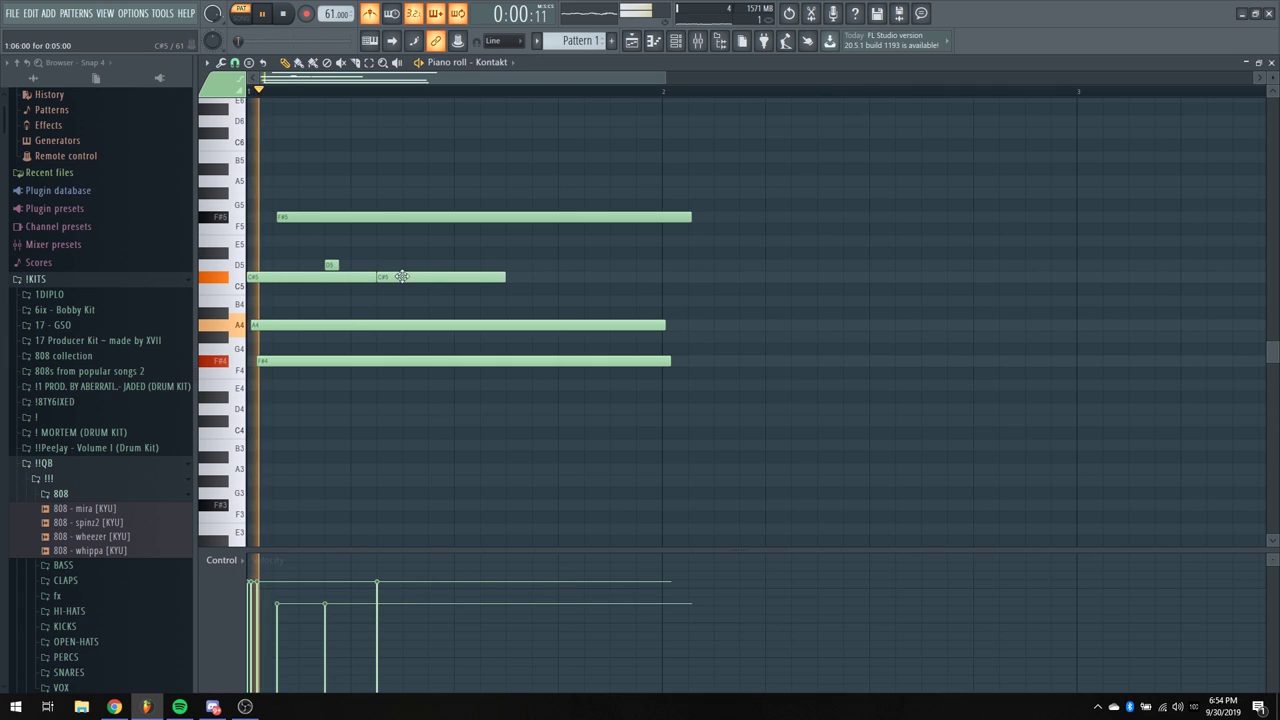
right_click(423, 277)
left_click(382, 302)
key("space")
key("space")
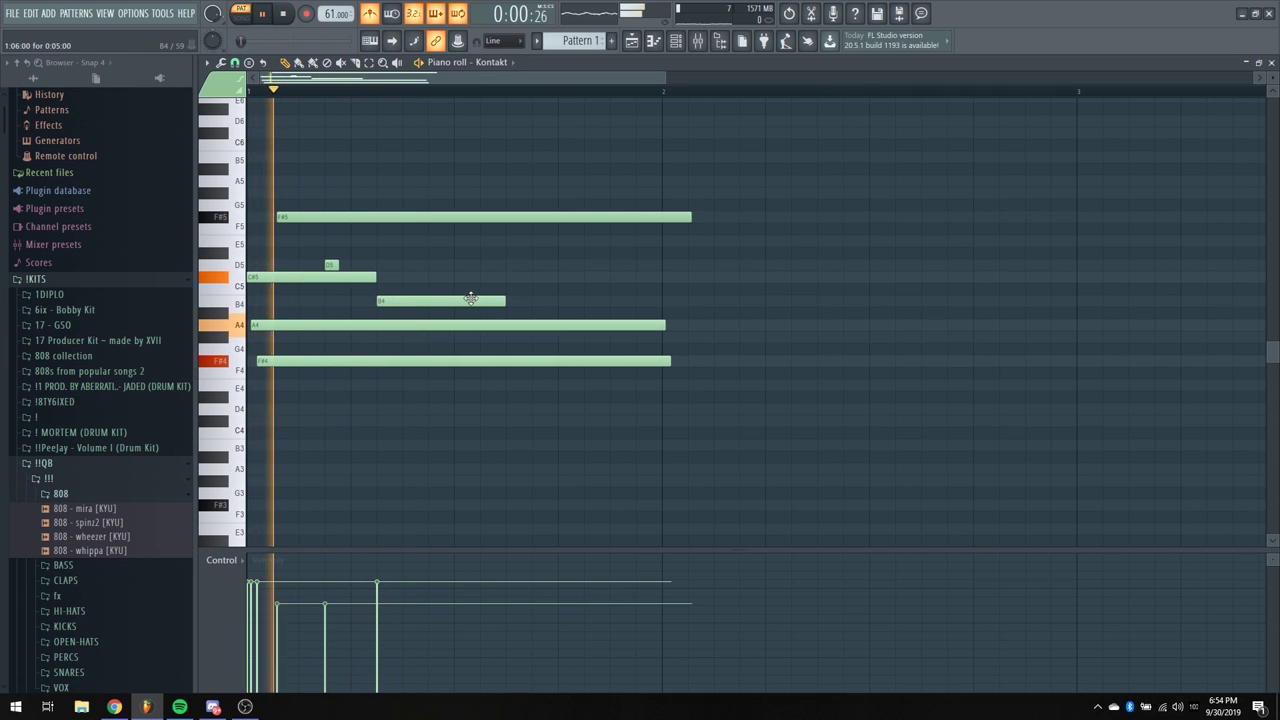
key("space")
key("space")
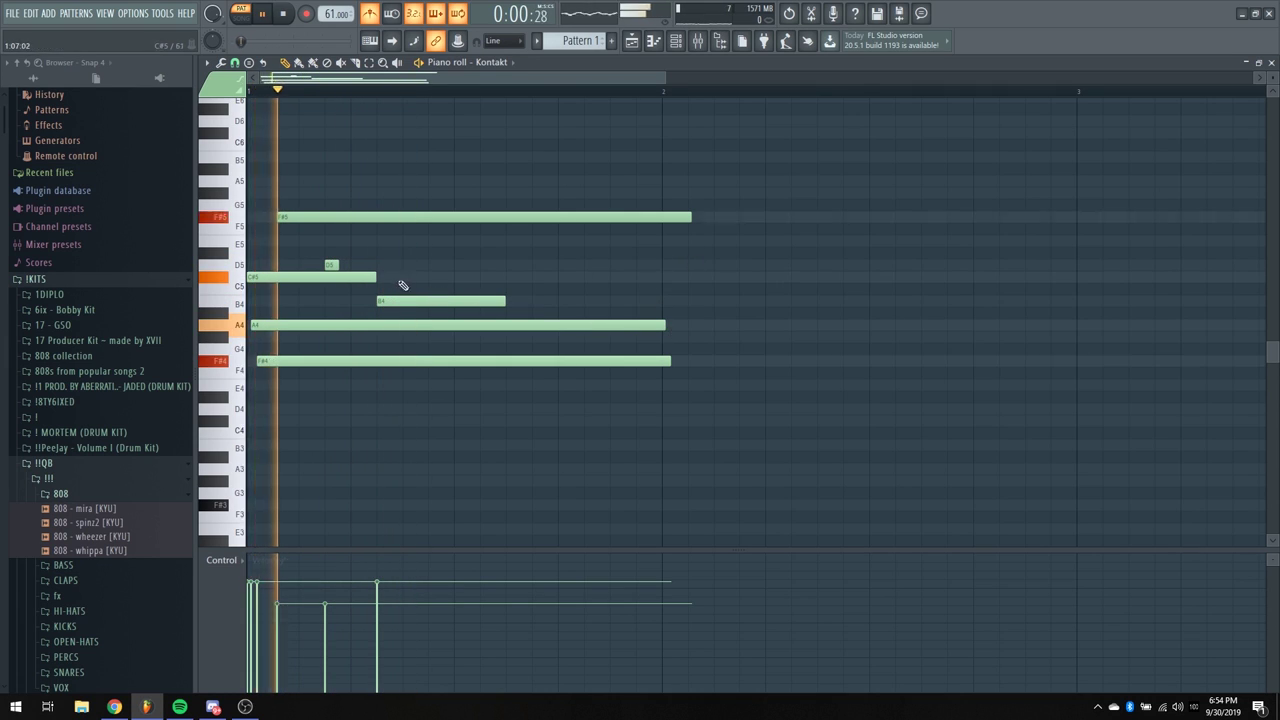
key("space")
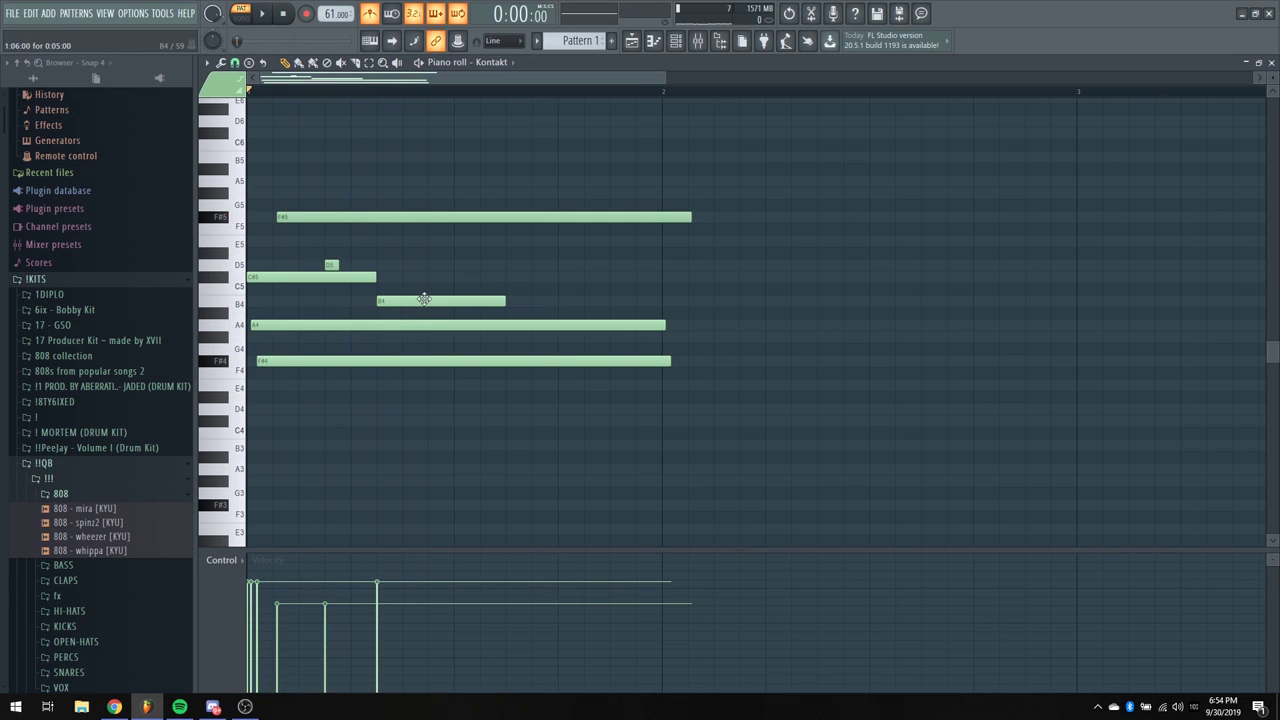
Shorten the B4 note to one step, add a C#5 note almost two steps long right after it, and play back
left_click_drag(505, 305, 430, 305)
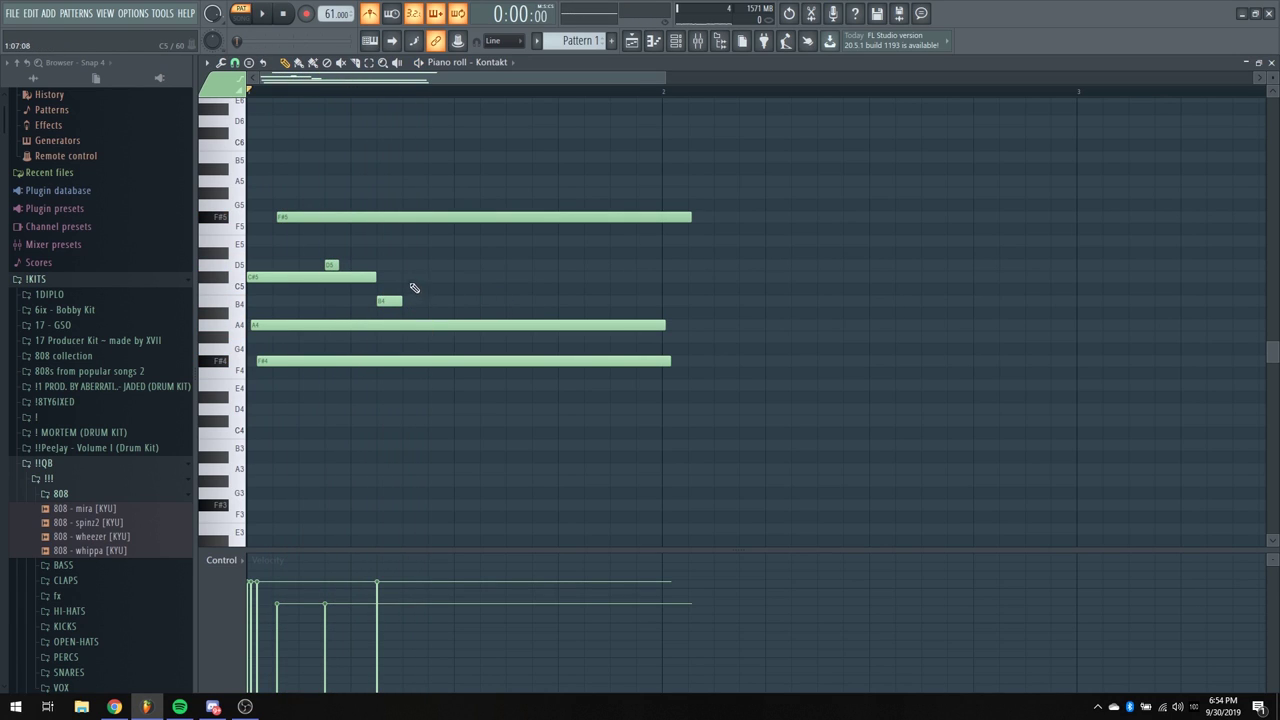
left_click(412, 277)
key("space")
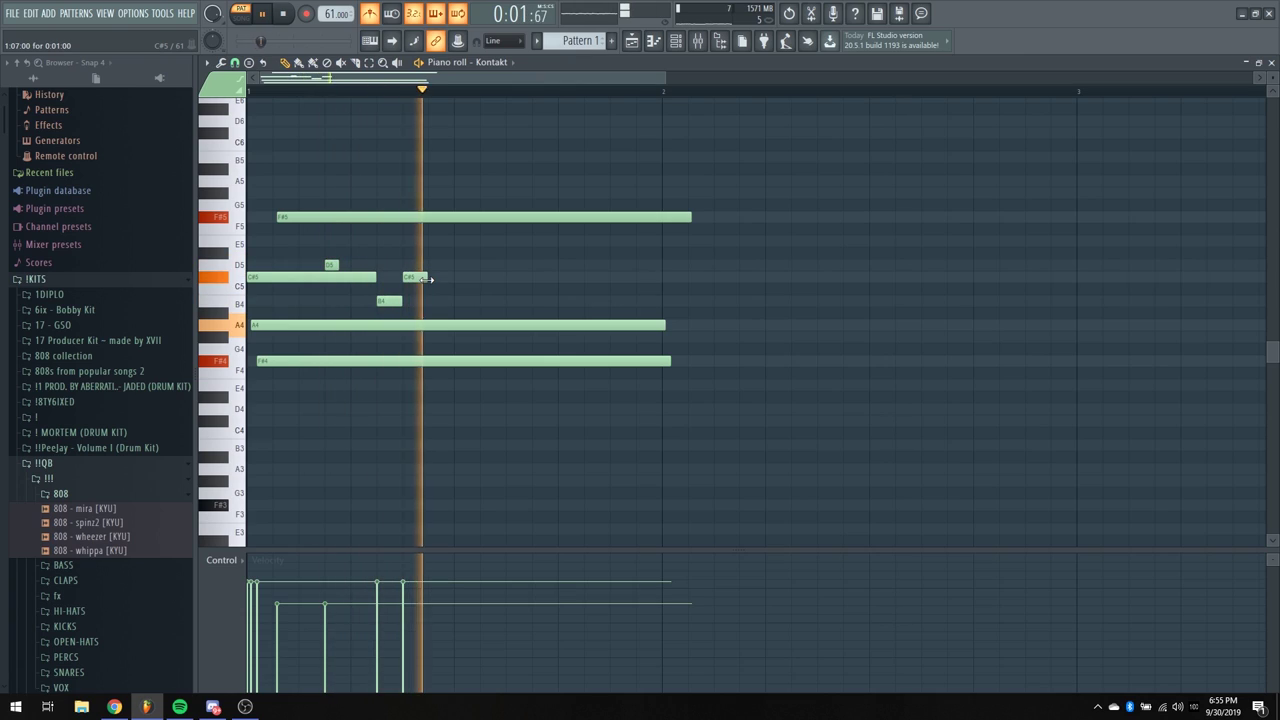
key("space")
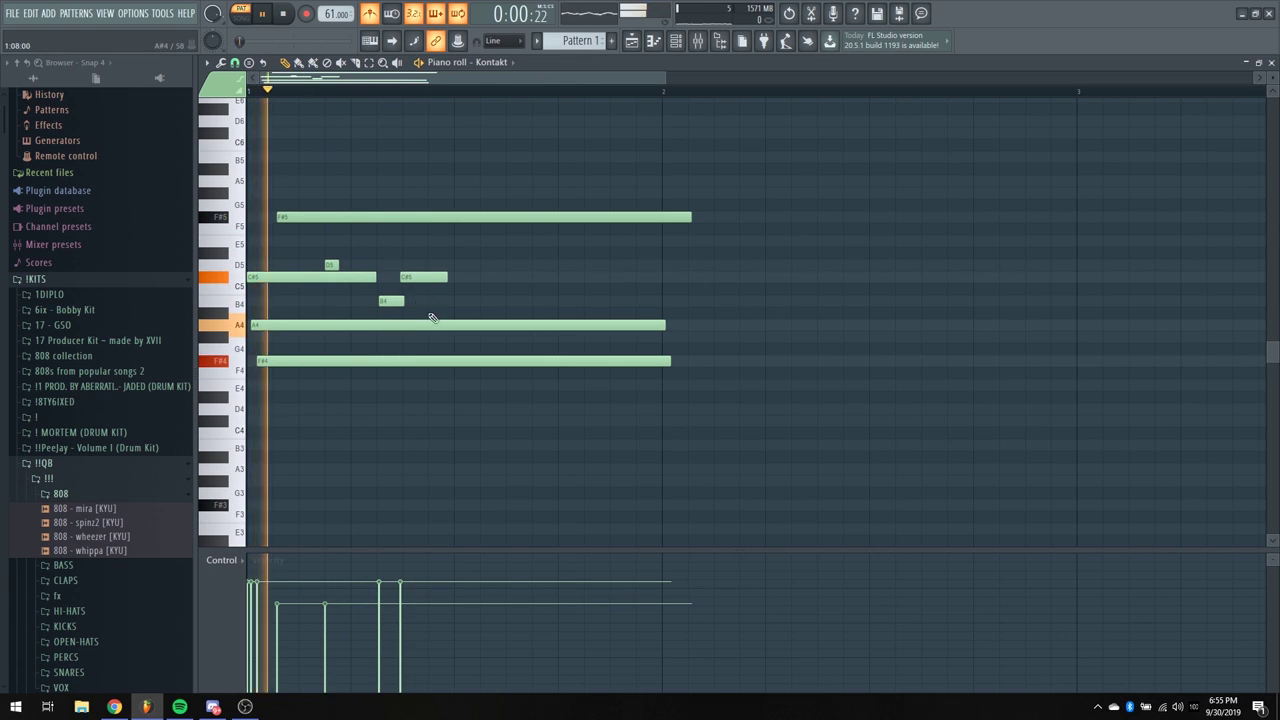
left_click_drag(404, 282, 407, 282)
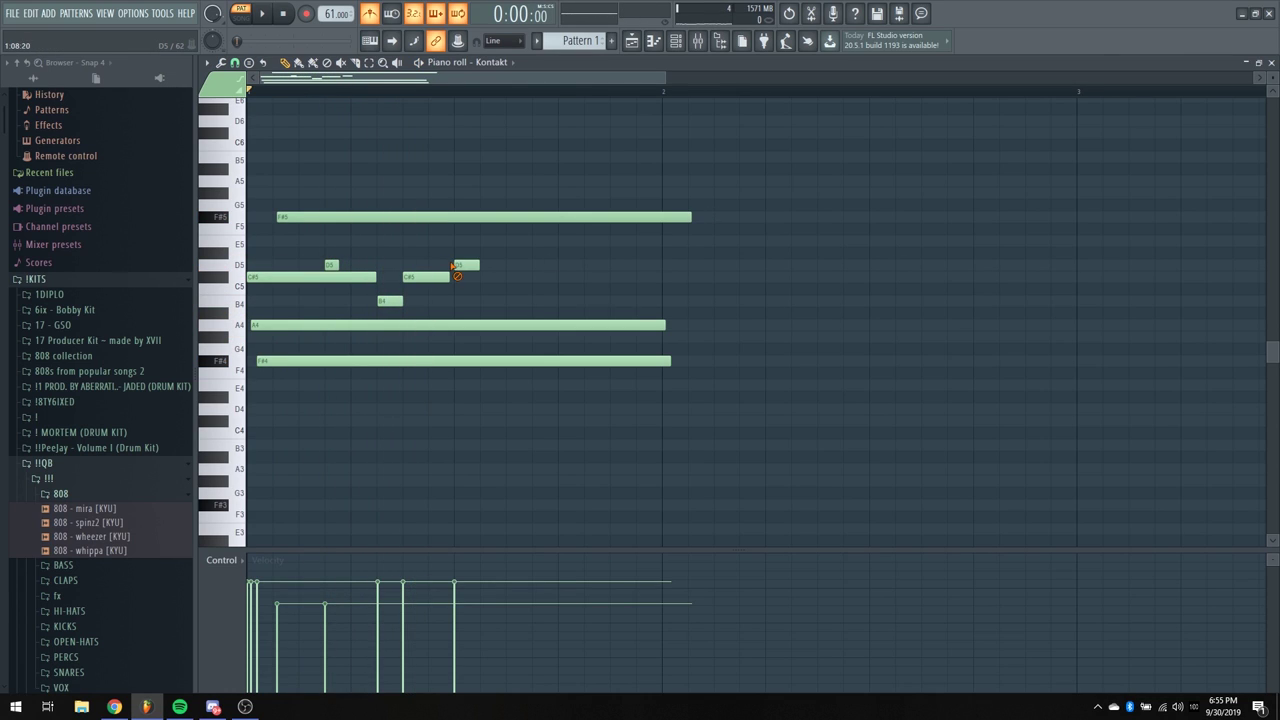
key("space")
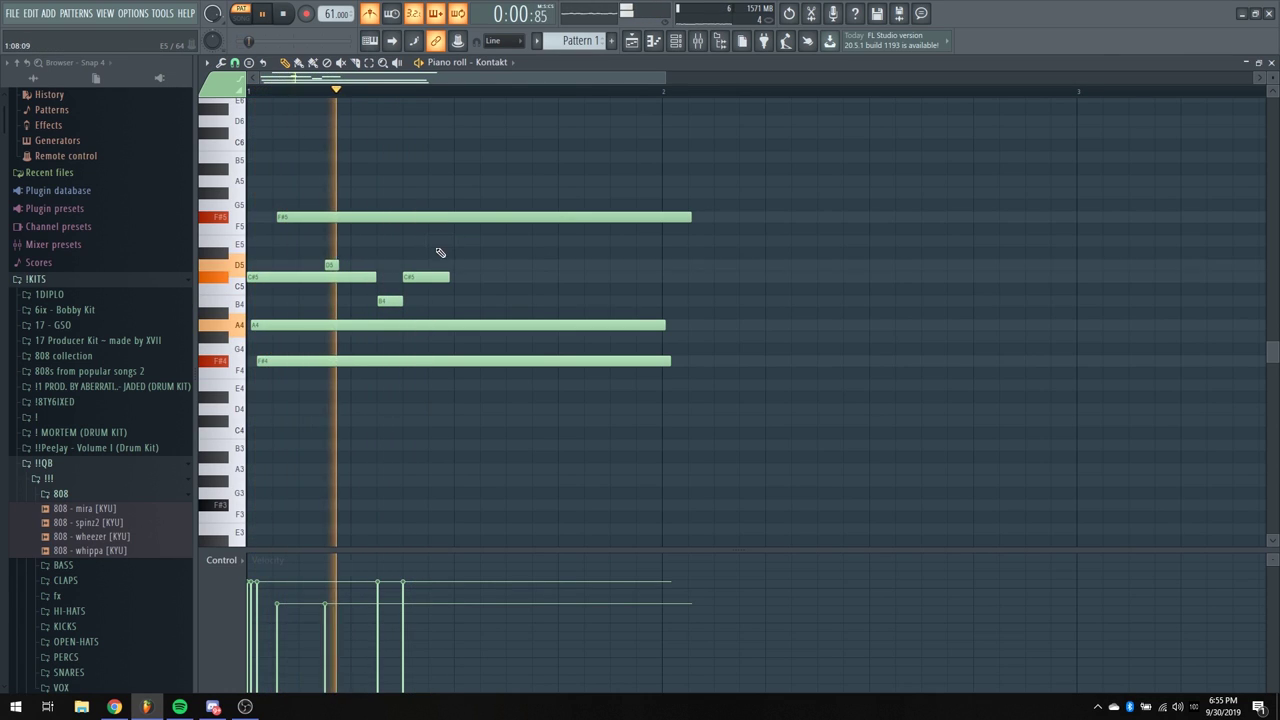
Trim the F#5, A4 and F#4 chord notes to end around 1:09:00 and add a one-step E5 note at 1:08:00
left_click_drag(682, 216, 453, 216)
key("space")
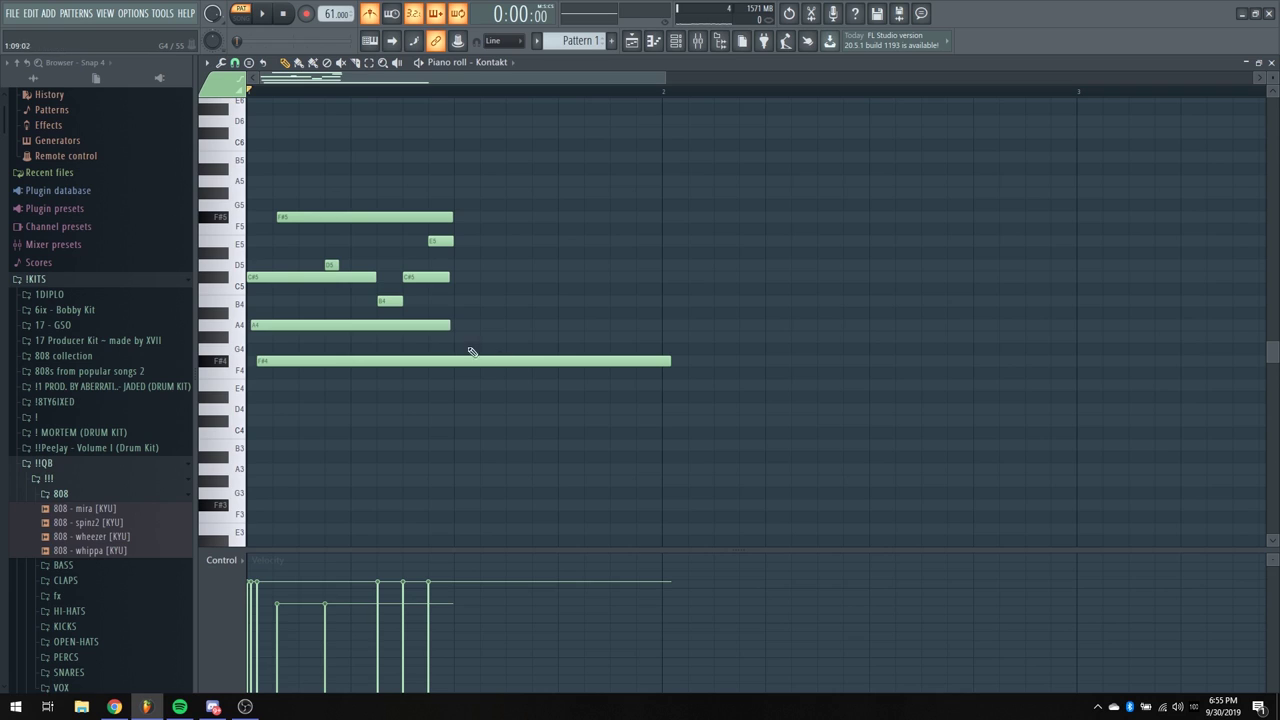
left_click_drag(680, 367, 477, 391)
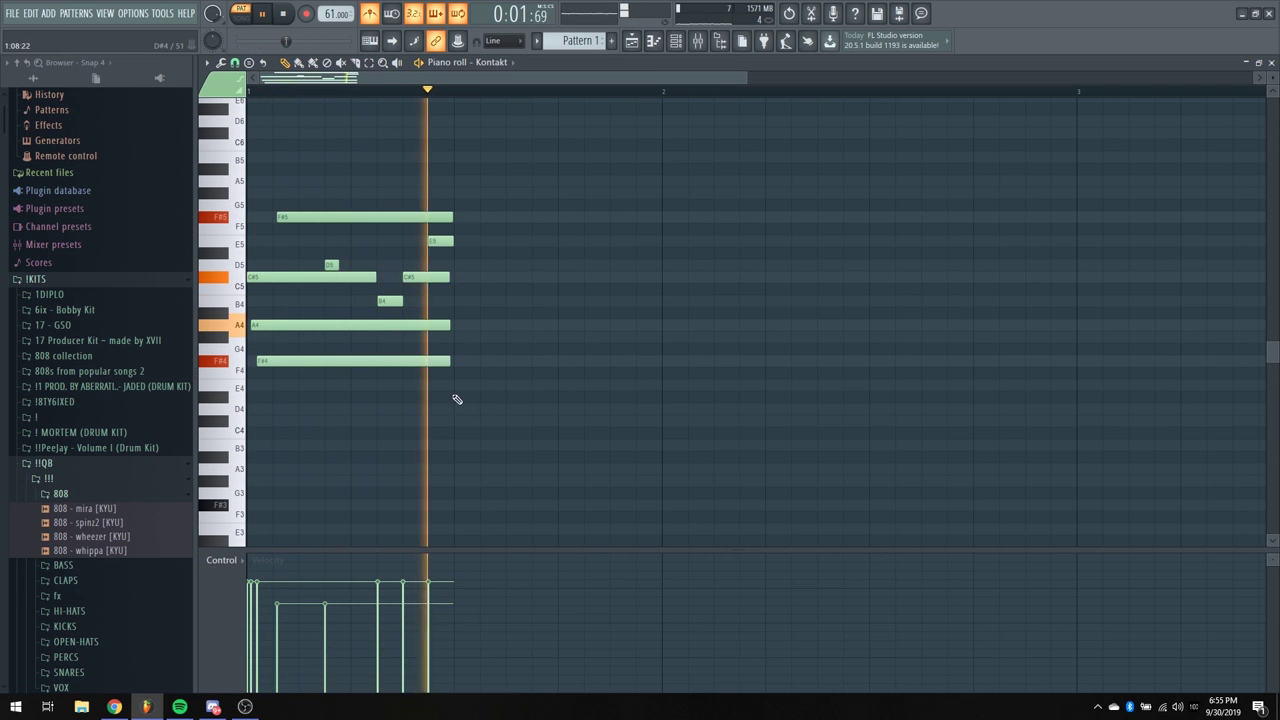
scroll(463, 98, "down", 2)
key("space")
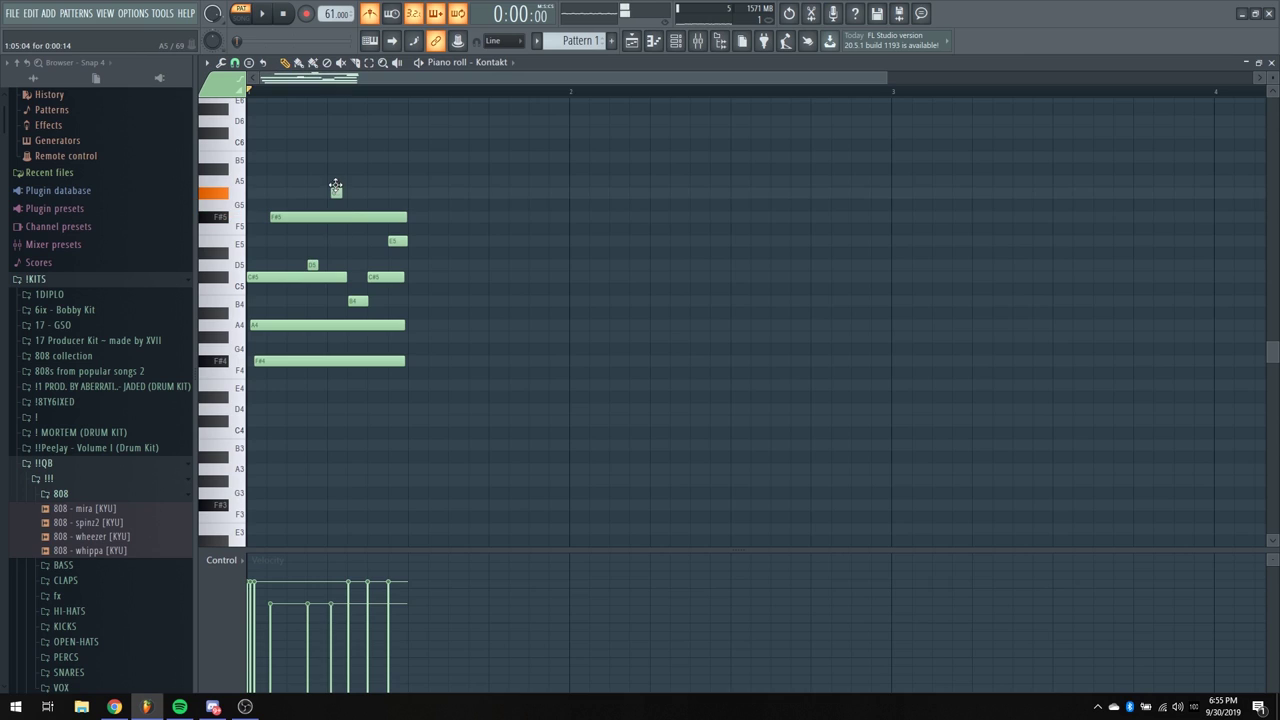
Try a short G#5 note at 1:05:00, 1:06:00 and 1:08:00 above the melody, auditioning each position, and delete it
key("space")
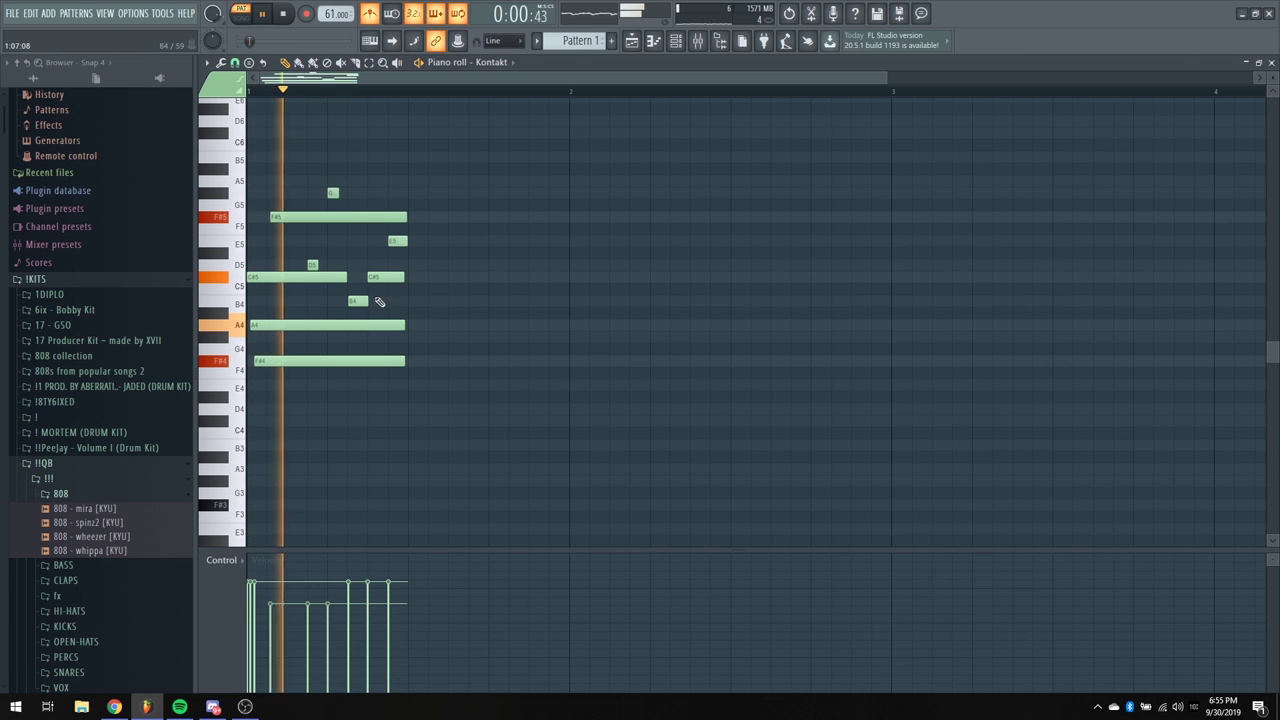
right_click(333, 192)
key("space")
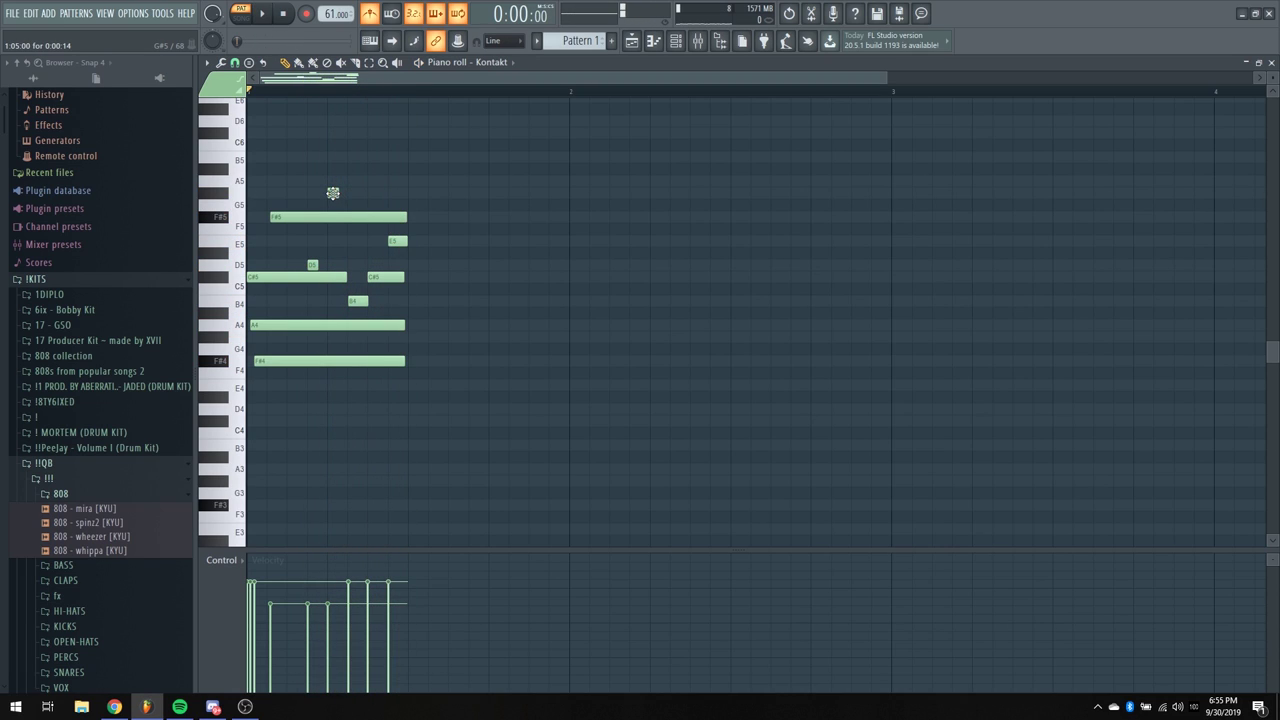
left_click(333, 192)
key("space")
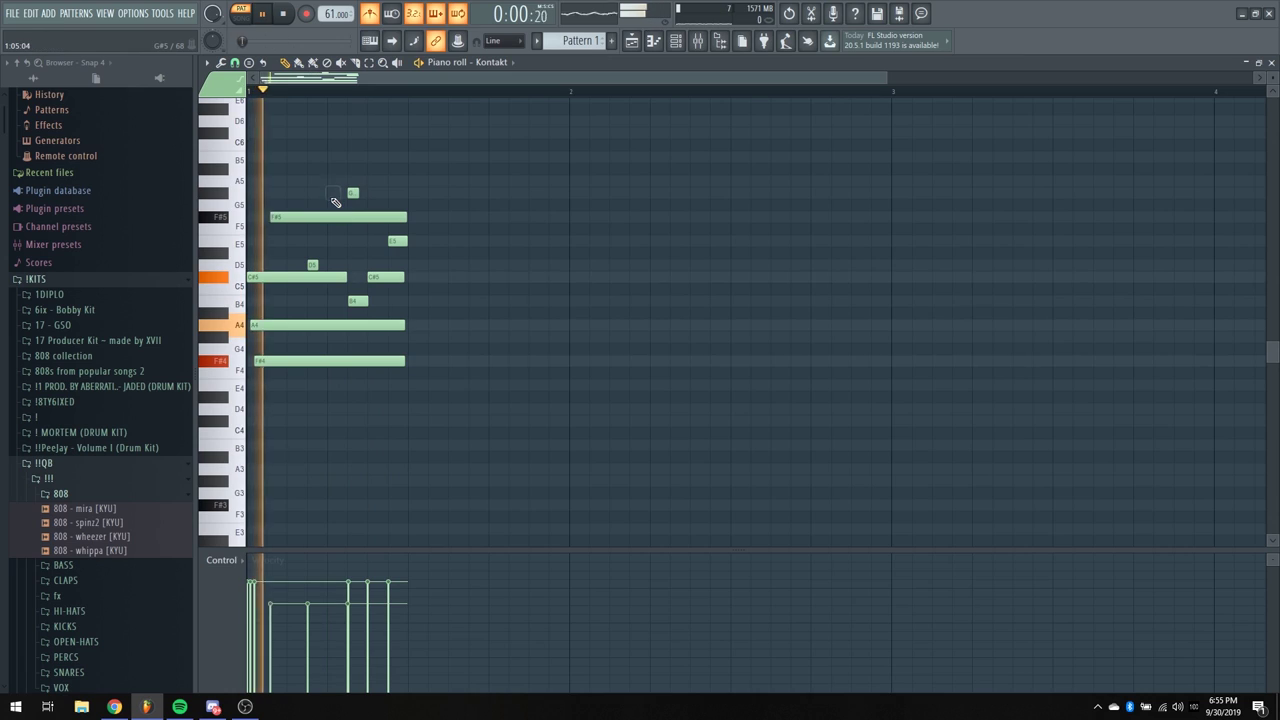
key("space")
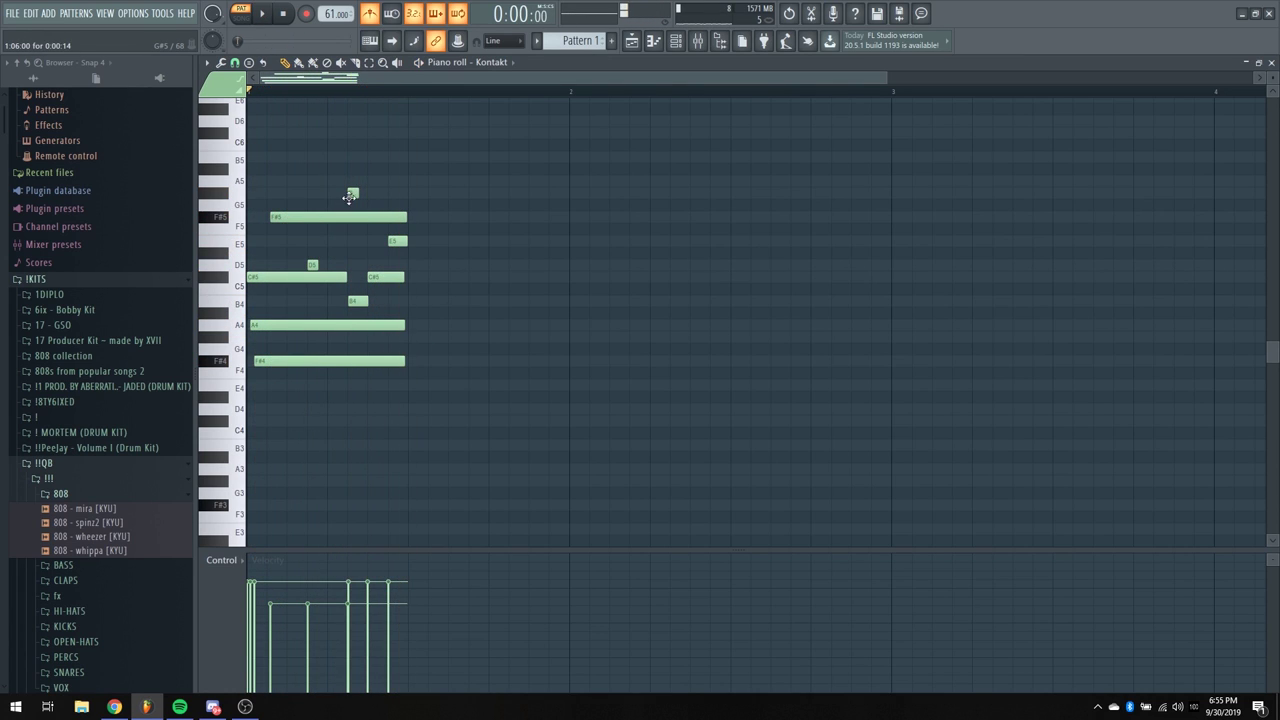
key("space")
left_click_drag(351, 199, 398, 196)
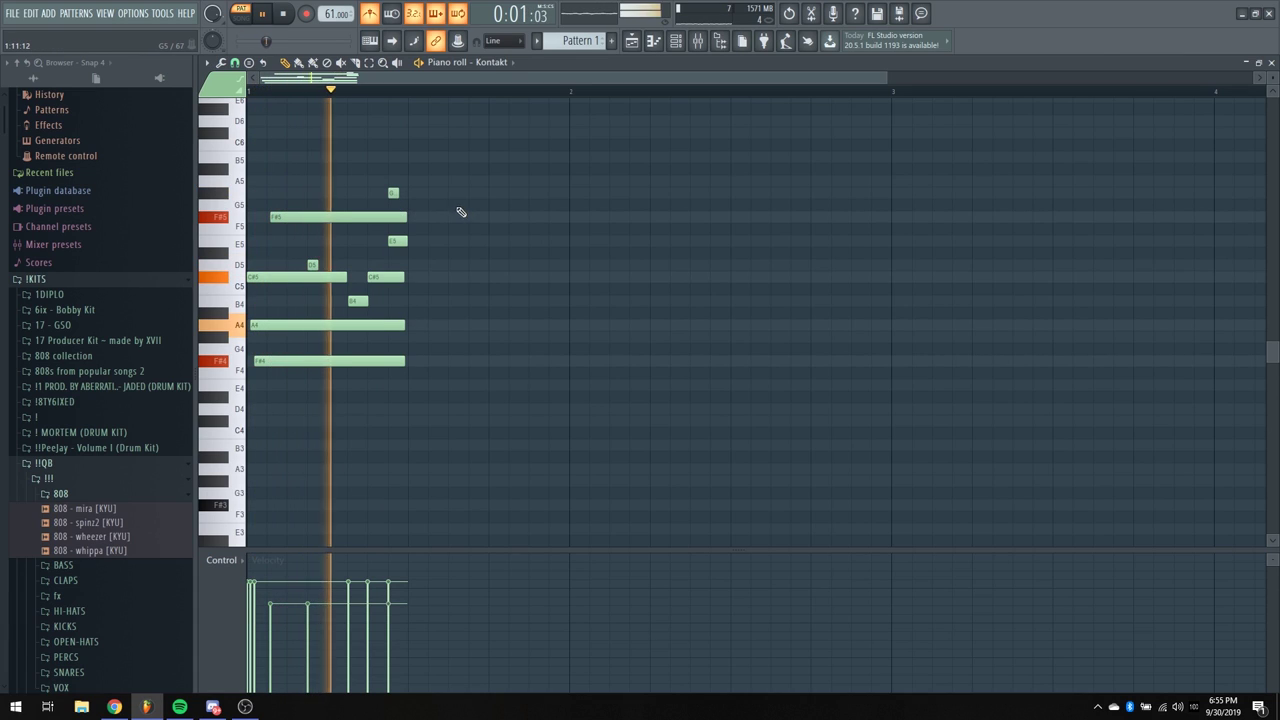
right_click(390, 194)
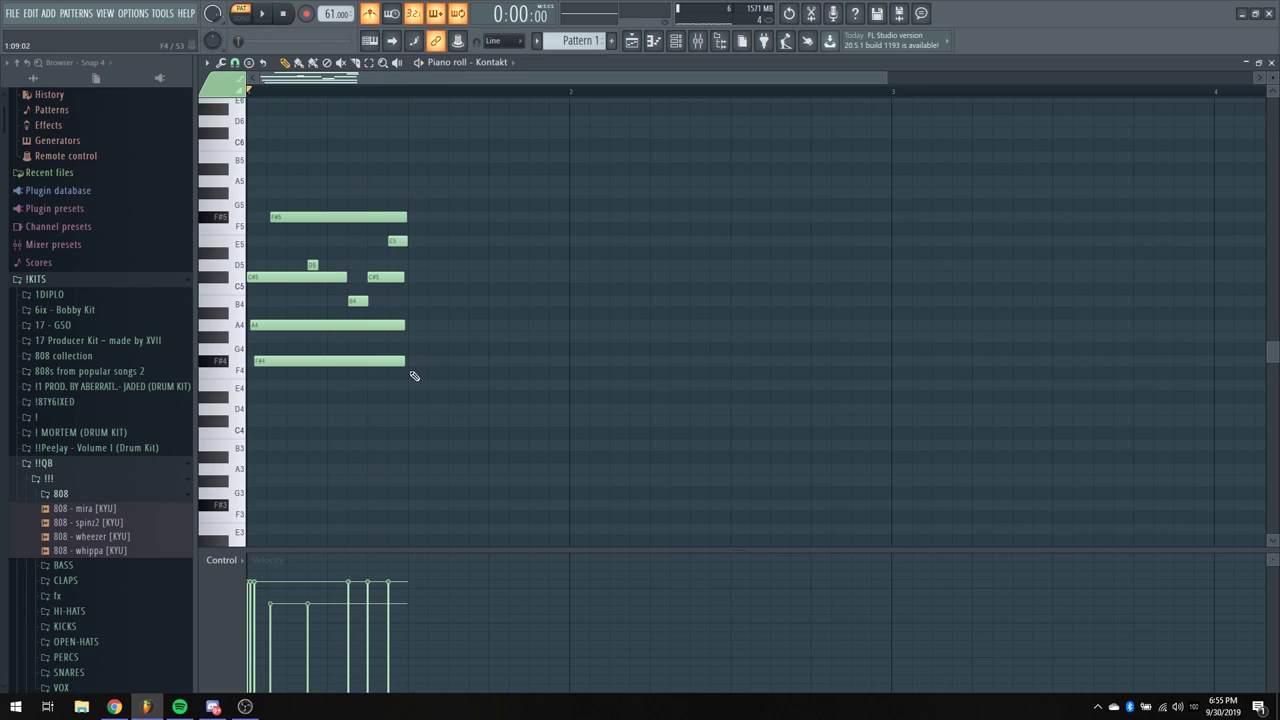
Vary the velocities of the first chord's F#4, A4, C#5 and F#5 notes slightly, keeping F#5 the softest
left_click_drag(305, 426, 272, 358)
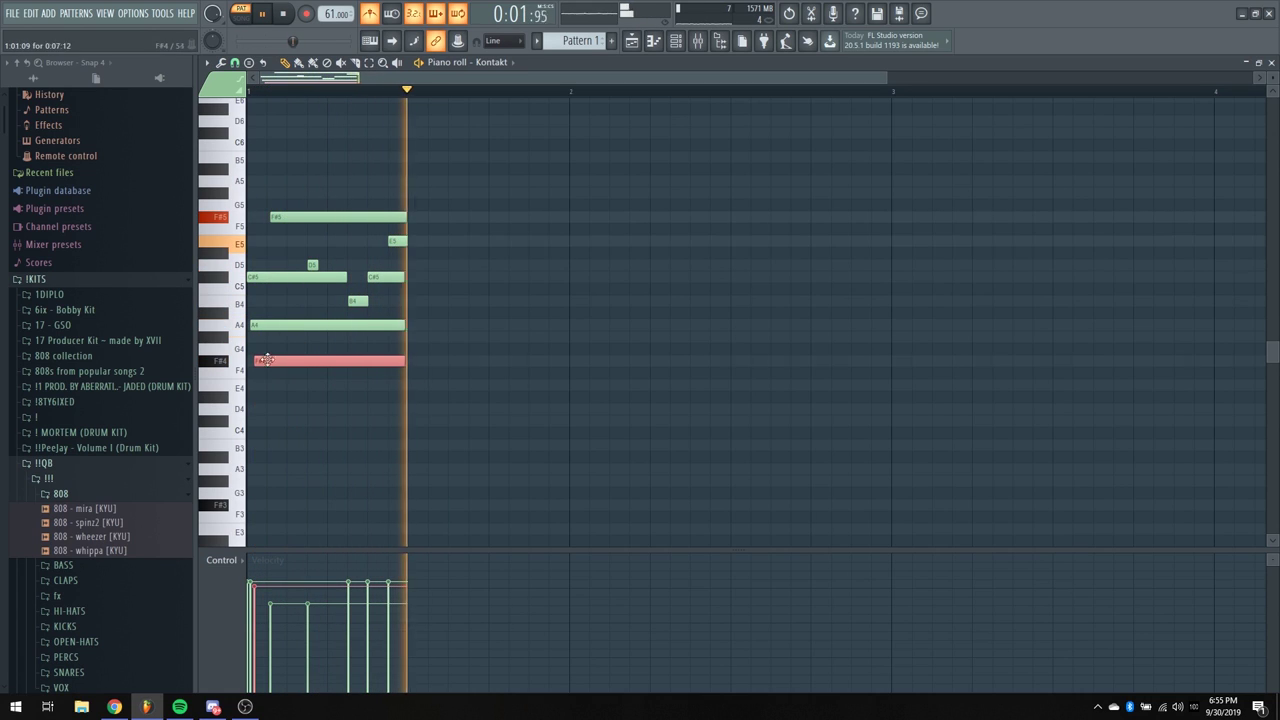
left_click(270, 323)
left_click(279, 275)
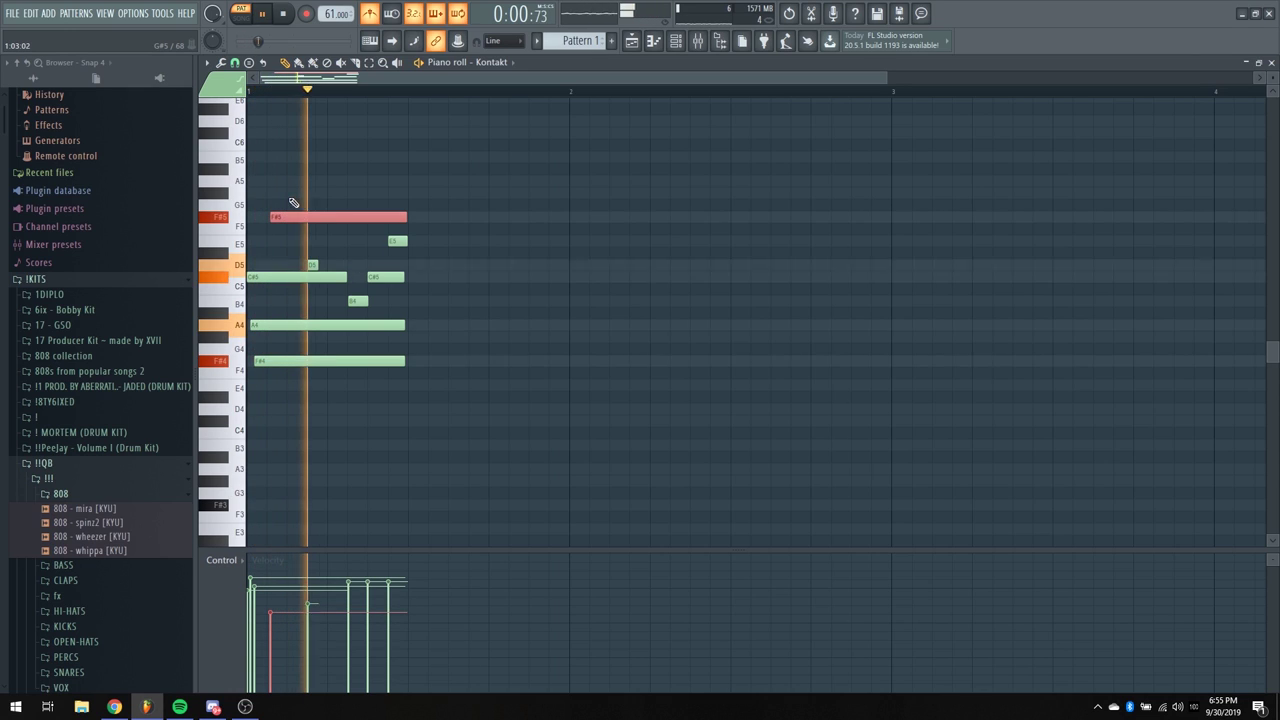
left_click(270, 276)
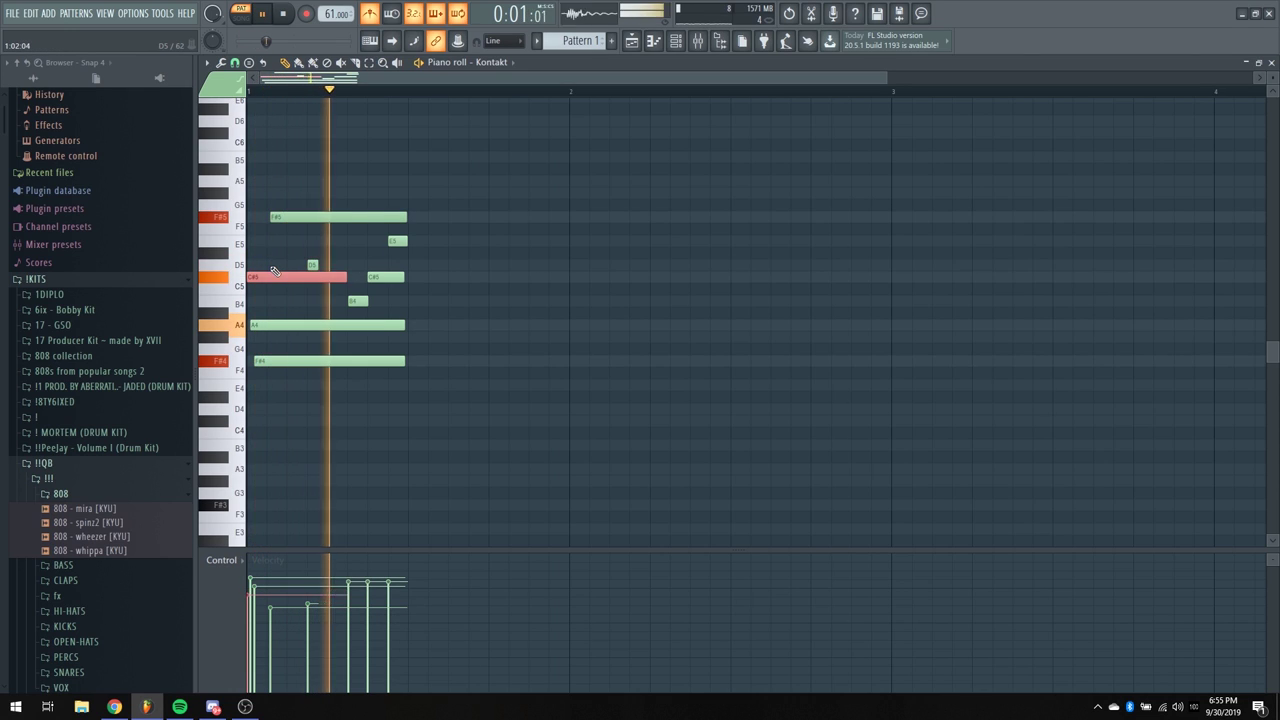
left_click(282, 325)
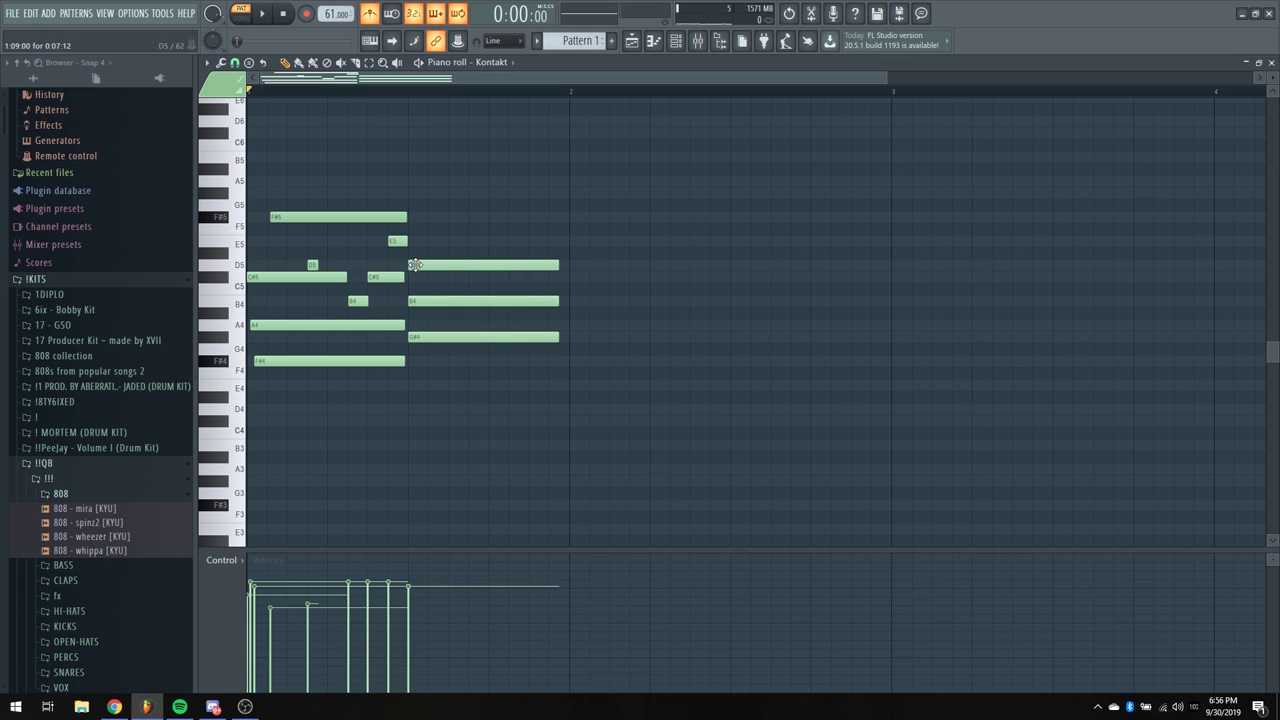
Play back the phrase with the G#4, B4 and D5 chord at 1:09:00 to judge the chord change
key("space")
scroll(455, 96, "up", 2)
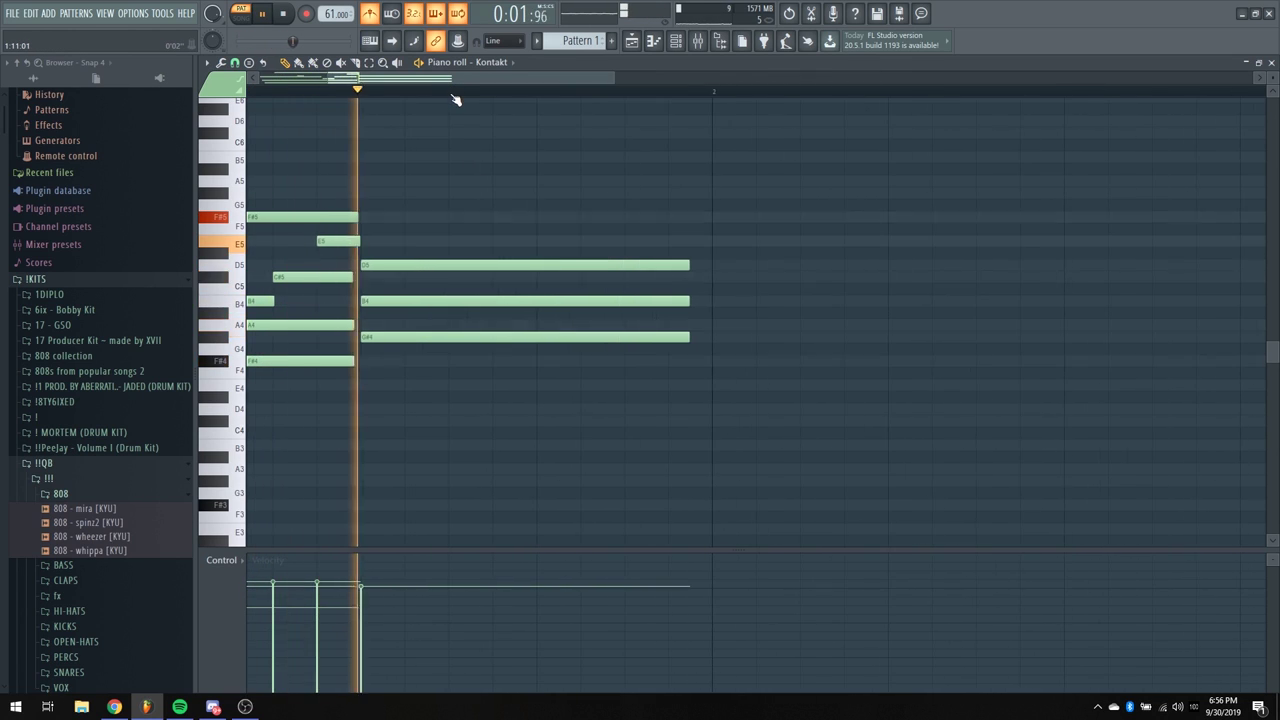
scroll(458, 82, "down", 4)
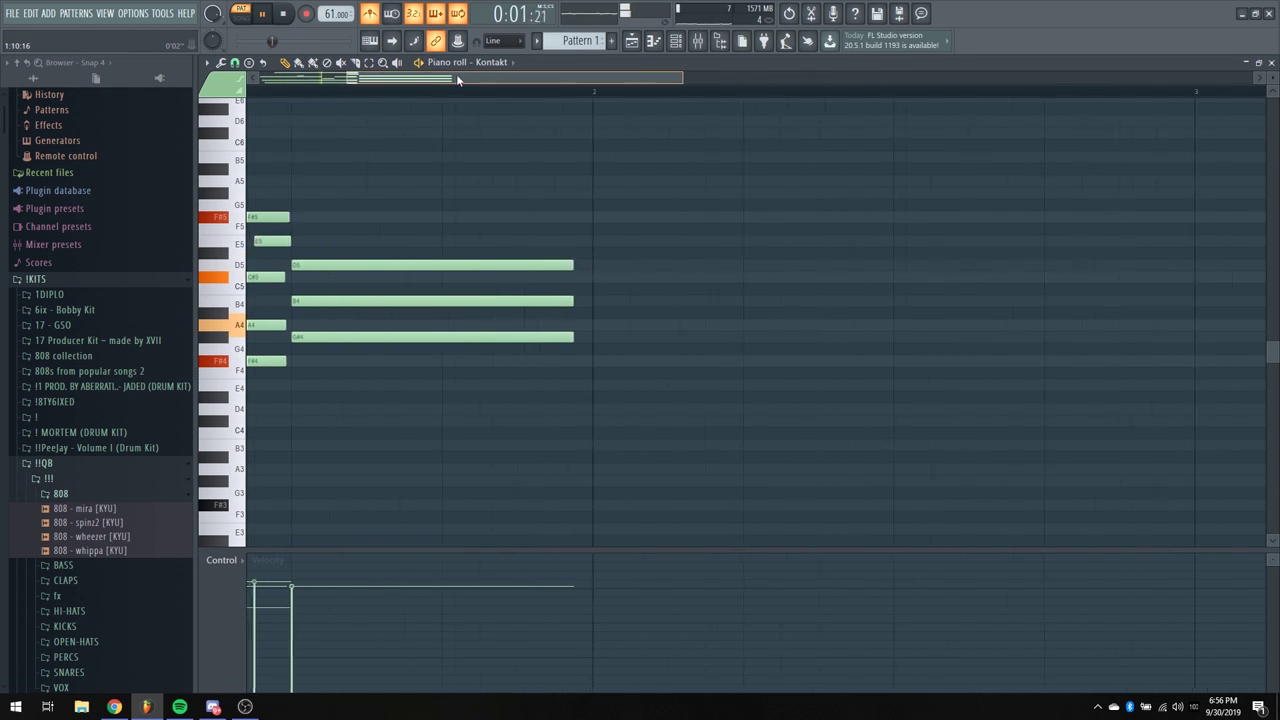
key("space")
scroll(461, 80, "up", 1)
key("space")
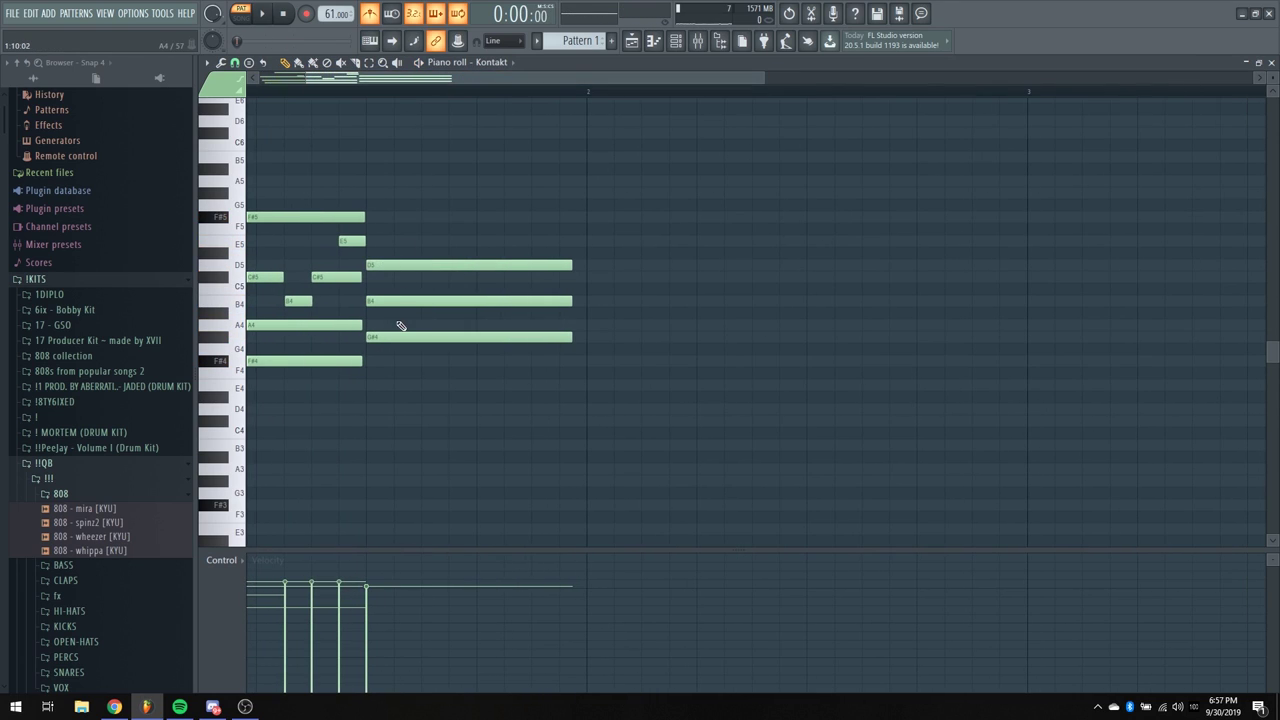
Replace the G#4, B4 and D5 chord at 1:09:00 with an equally long A4, C#5 and E5 chord
right_click(392, 337)
right_click(392, 301)
right_click(392, 265)
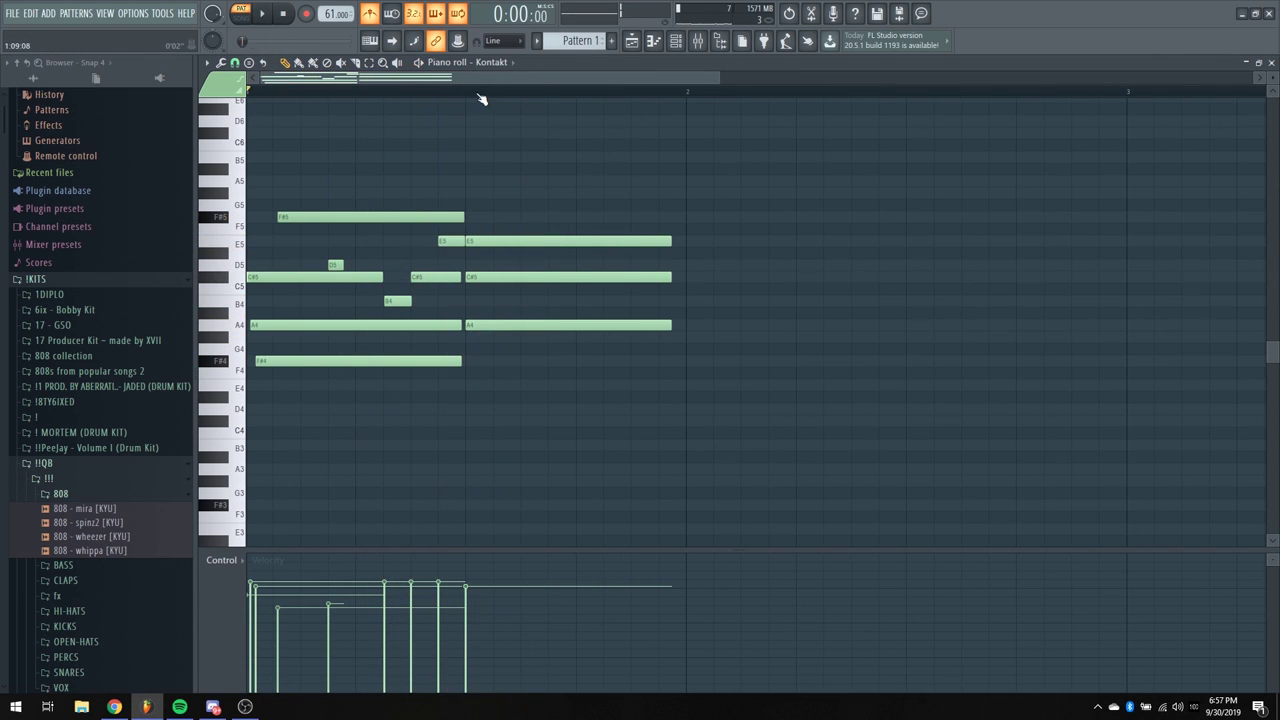
Strum the second chord by starting its C#5 slightly after E5 and its A4 later still, and play it back
scroll(486, 94, "up", 1)
scroll(520, 104, "up", 2)
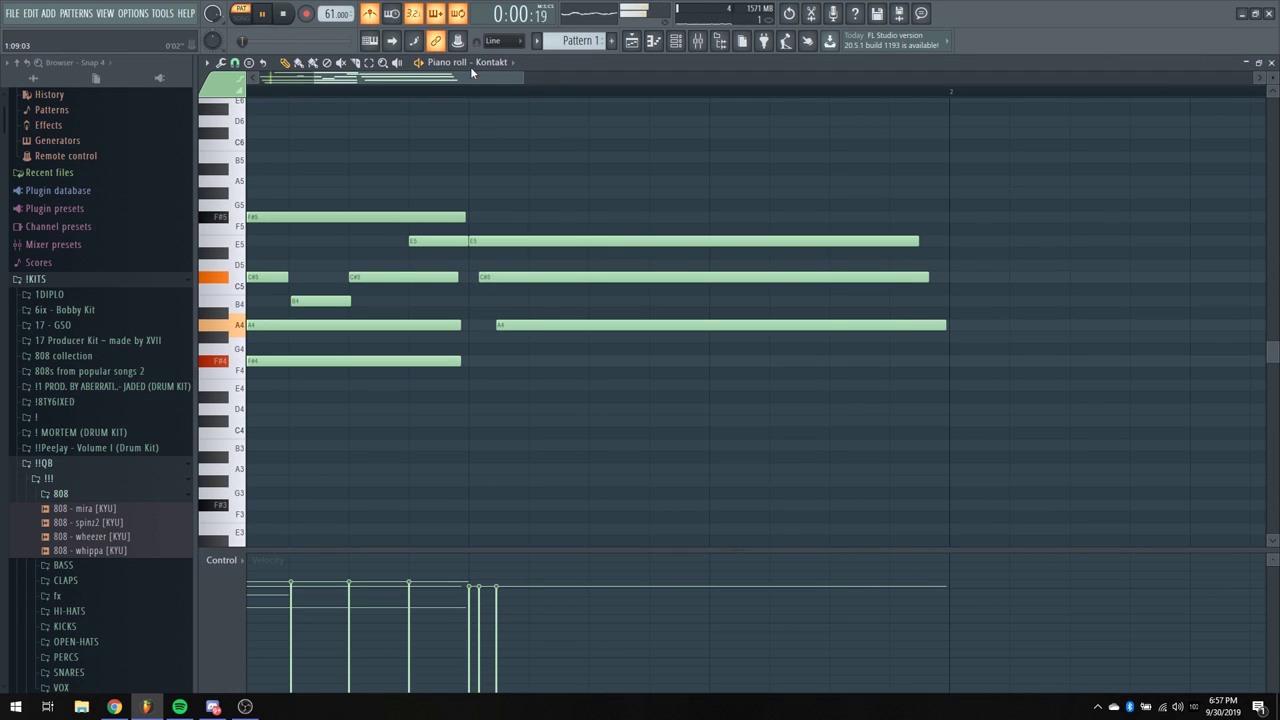
scroll(492, 96, "down", 3)
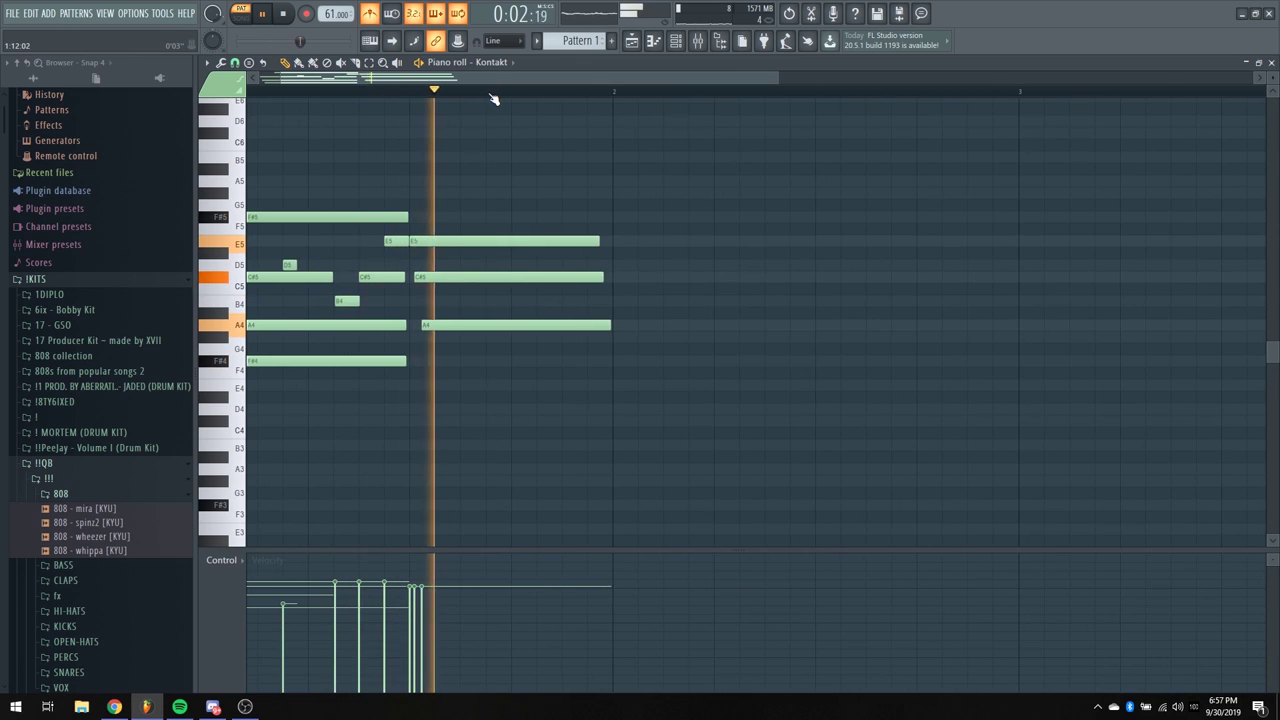
Replace the second chord with equally long B4, G#4 and E4 notes from 1:09:00, strummed in that order with slightly staggered starts
key("ctrl+z")
key("ctrl+z")
key("ctrl+z")
scroll(446, 97, "down", 1)
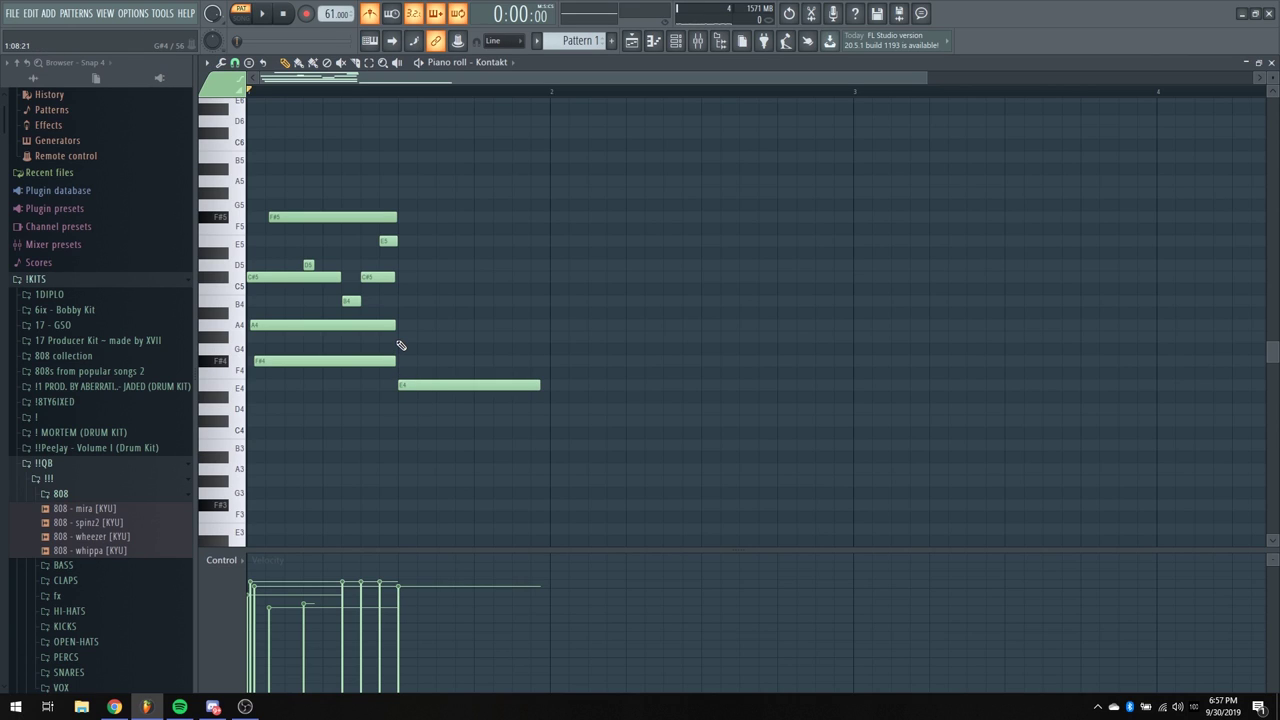
key("space")
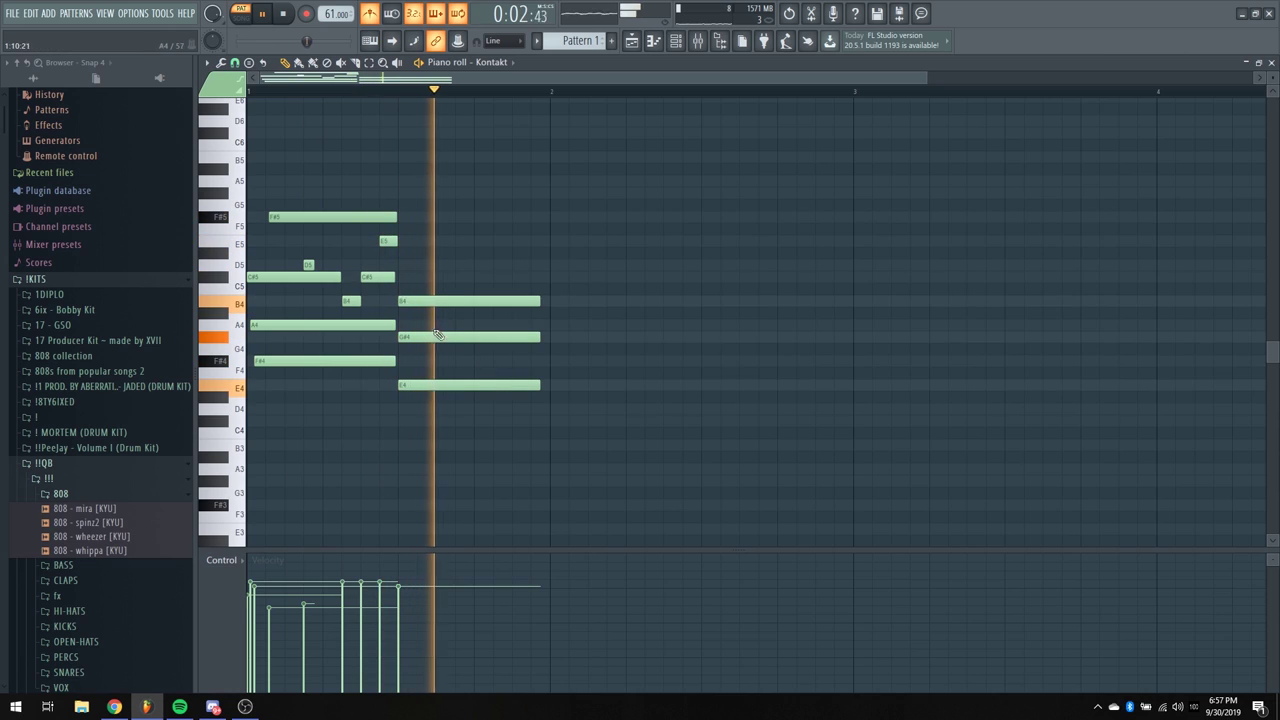
scroll(432, 96, "up", 2)
key("space")
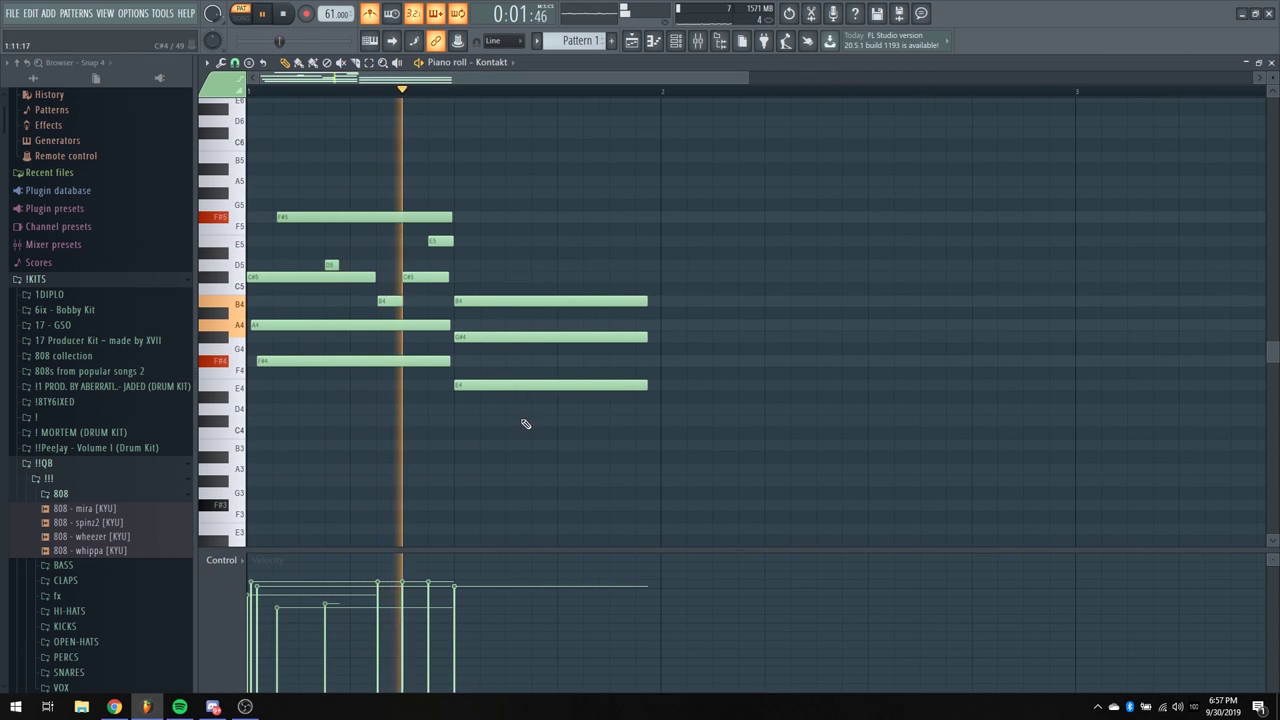
key("space")
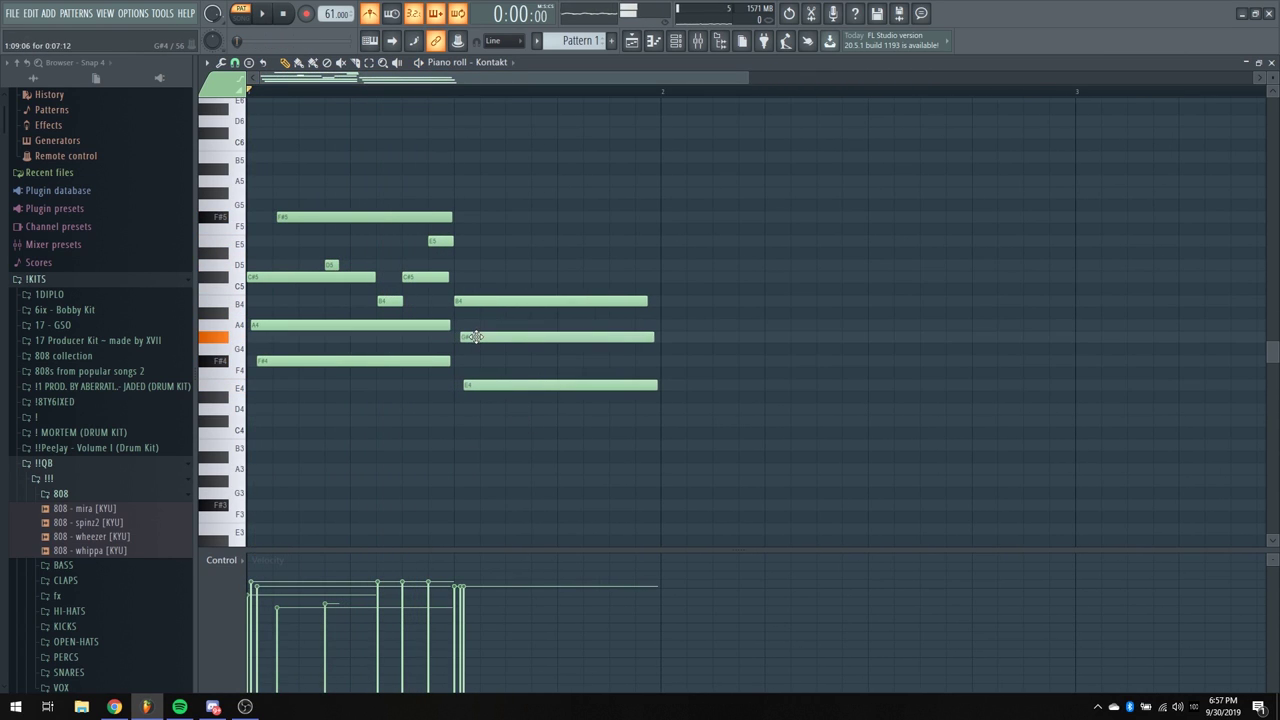
left_click(484, 361)
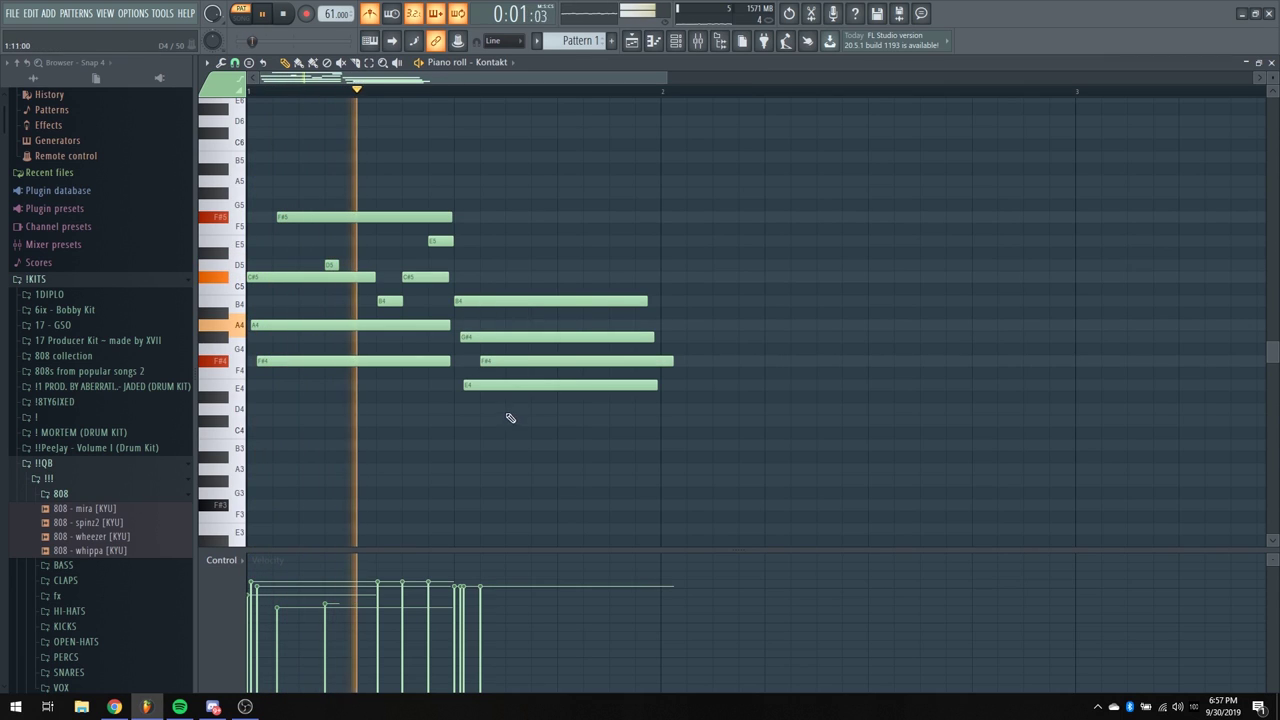
right_click(668, 362)
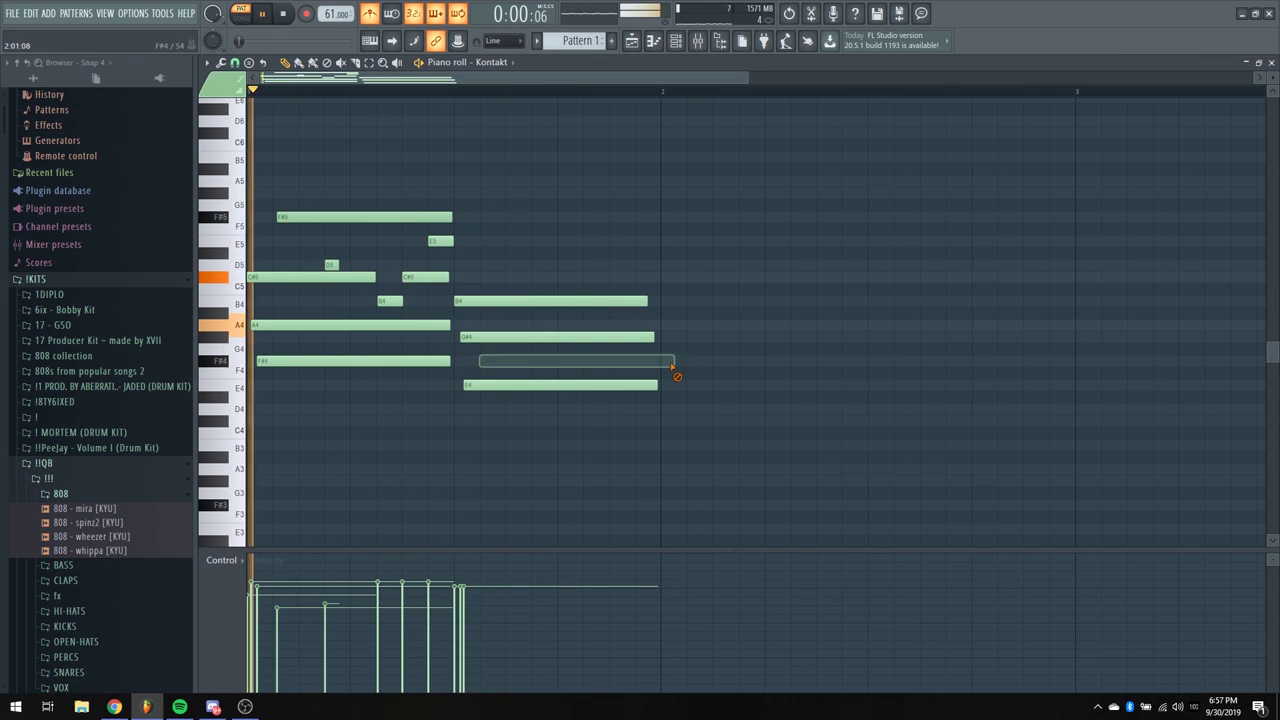
key("space")
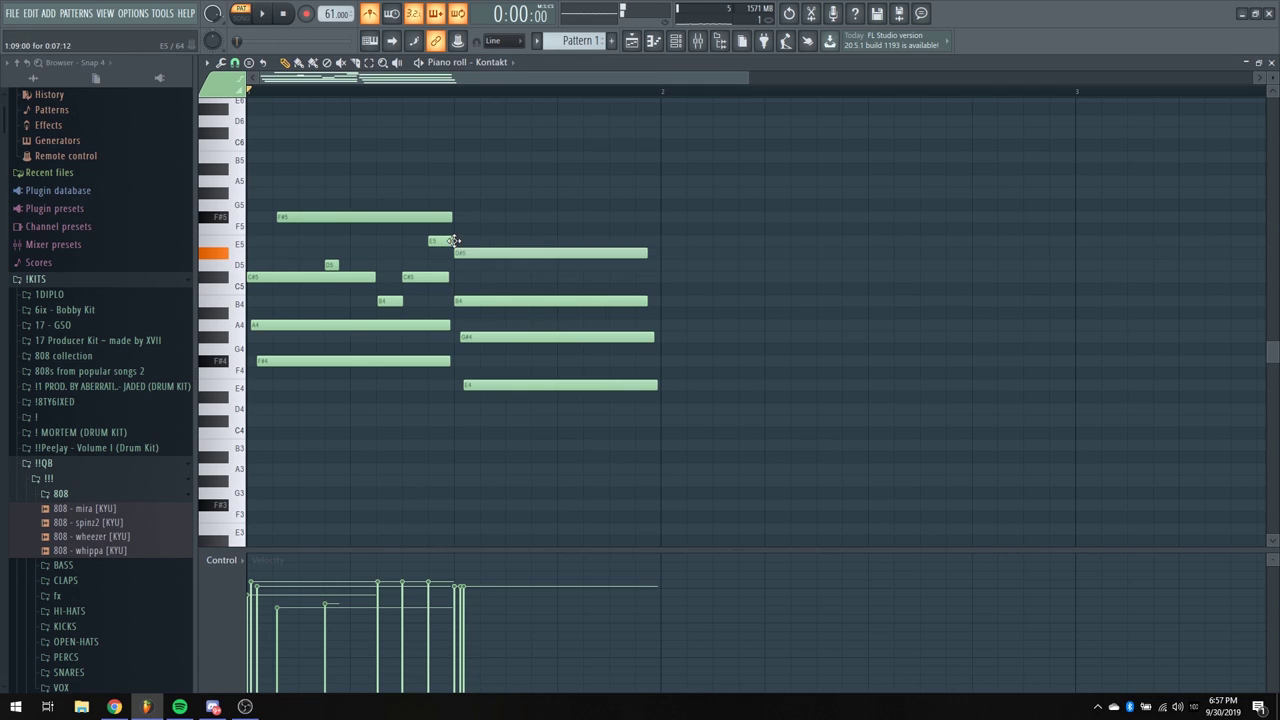
Add a long E5 at 1:10:00 above the second chord, followed by overlapping D5 and C#5 melody notes
left_click_drag(500, 241, 503, 241)
key("space")
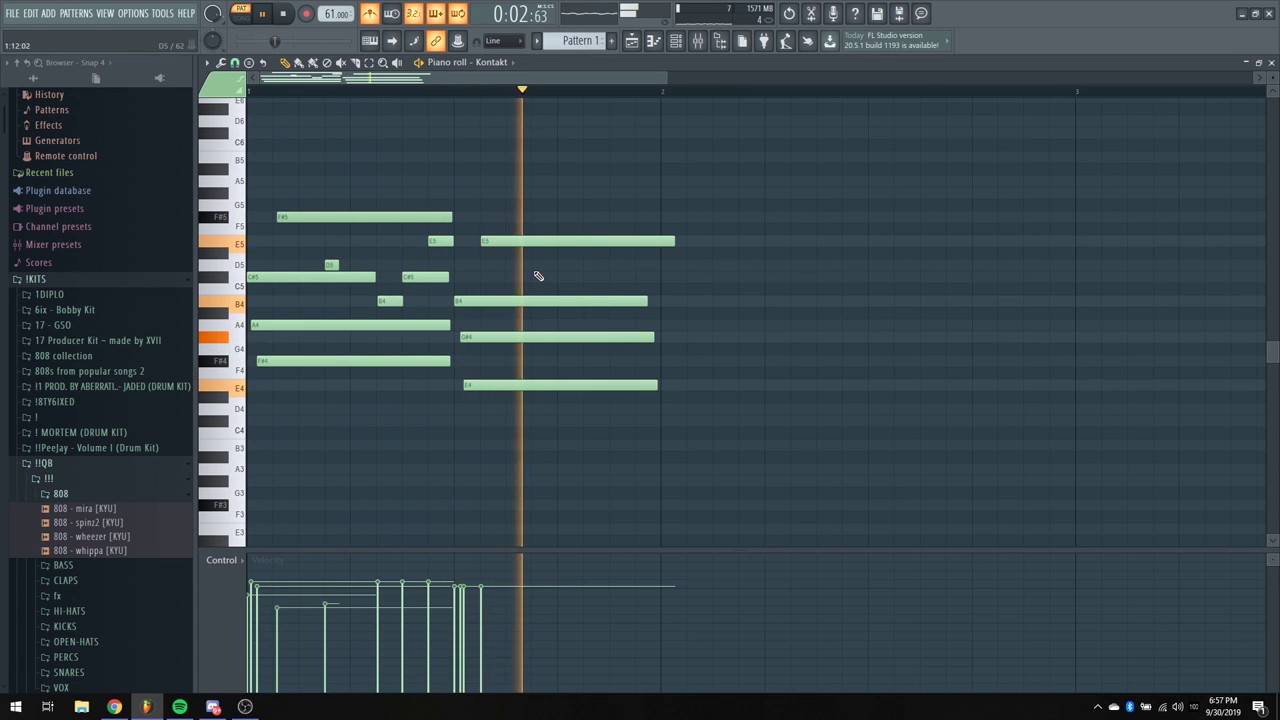
key("space")
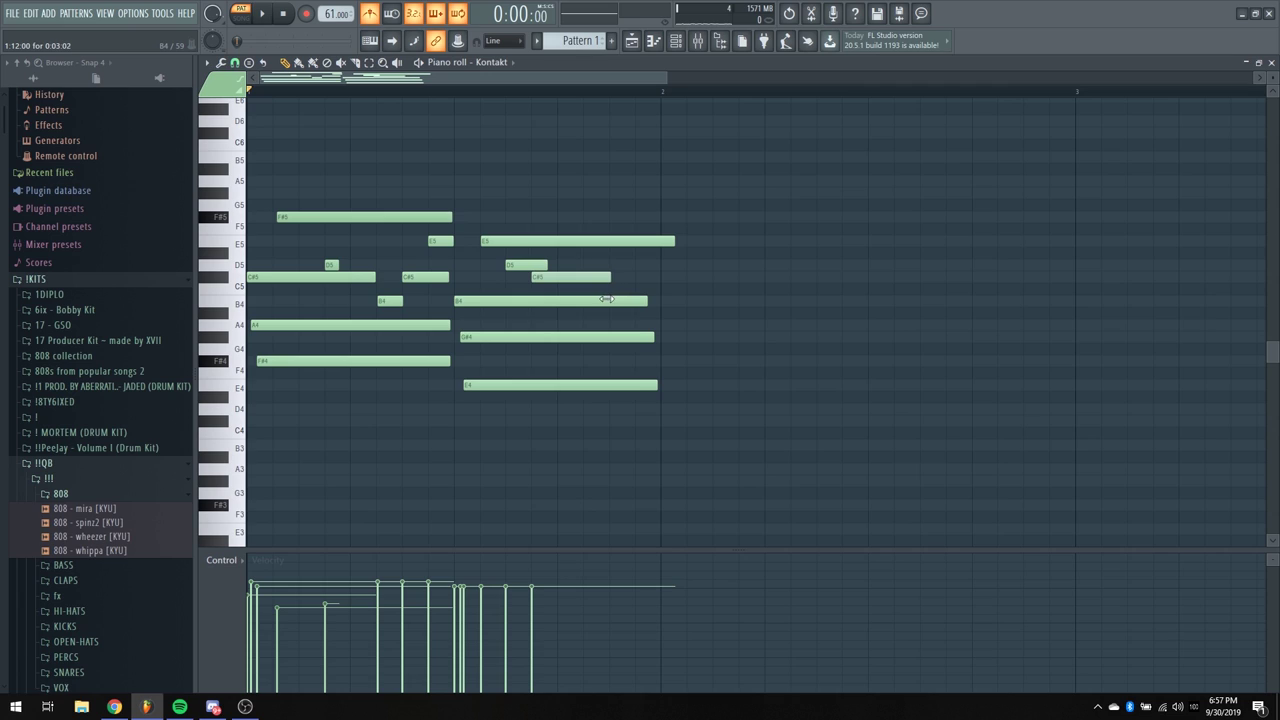
Add a short F#5 at 1:15:00 and trim the long E5 to end just before bar 2
key("space")
left_click_drag(687, 217, 652, 244)
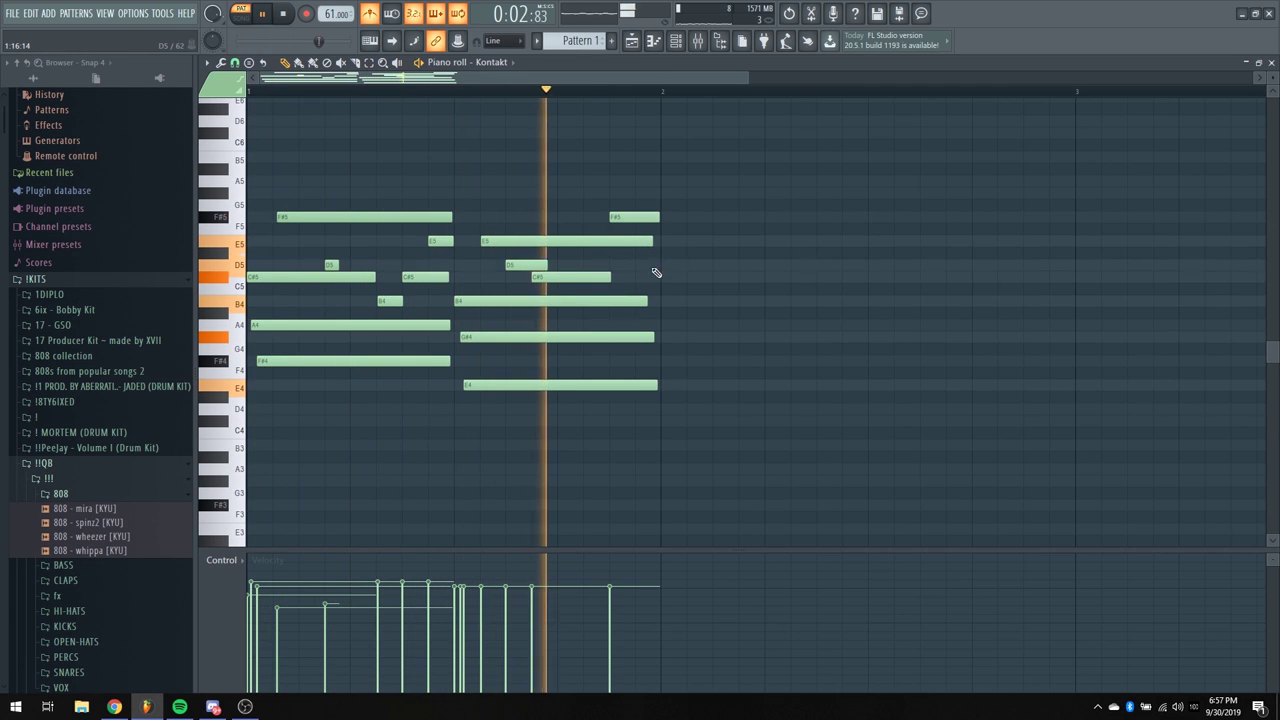
key("space")
Extend the D5 above the second chord to the end of bar 1 and shorten the C#5 that follows it
key("space")
left_click_drag(547, 265, 660, 267)
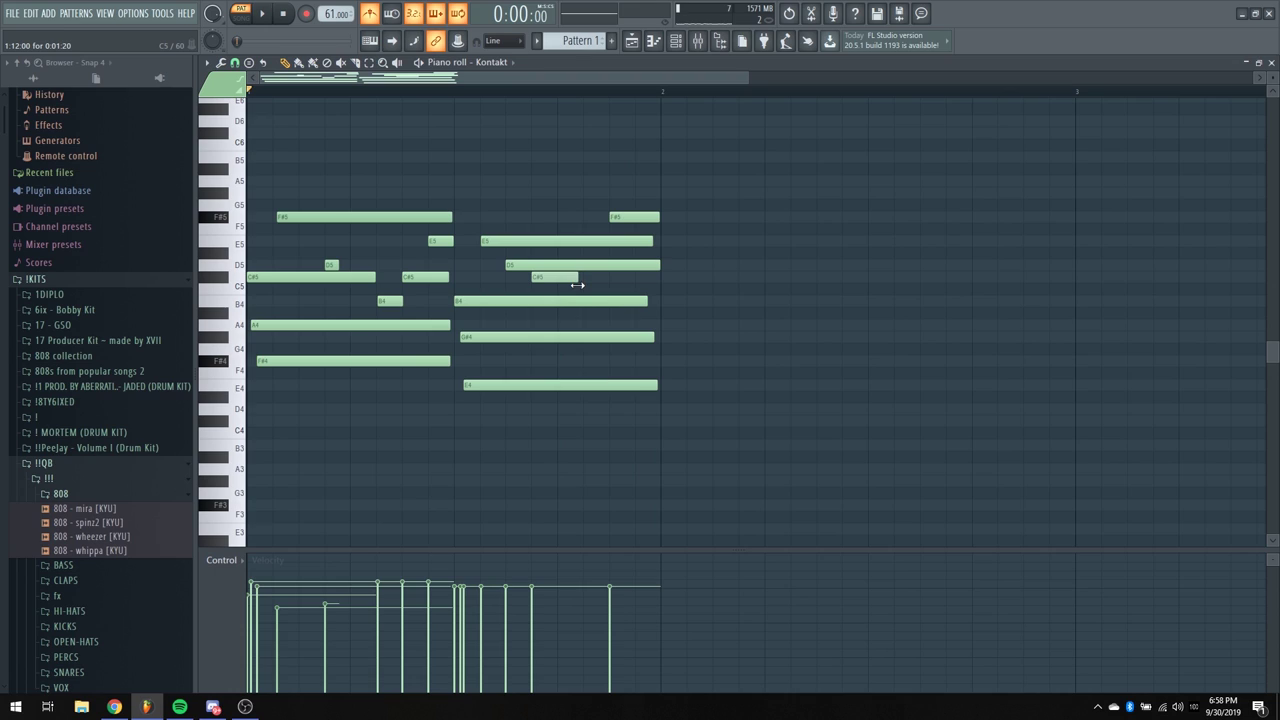
key("space")
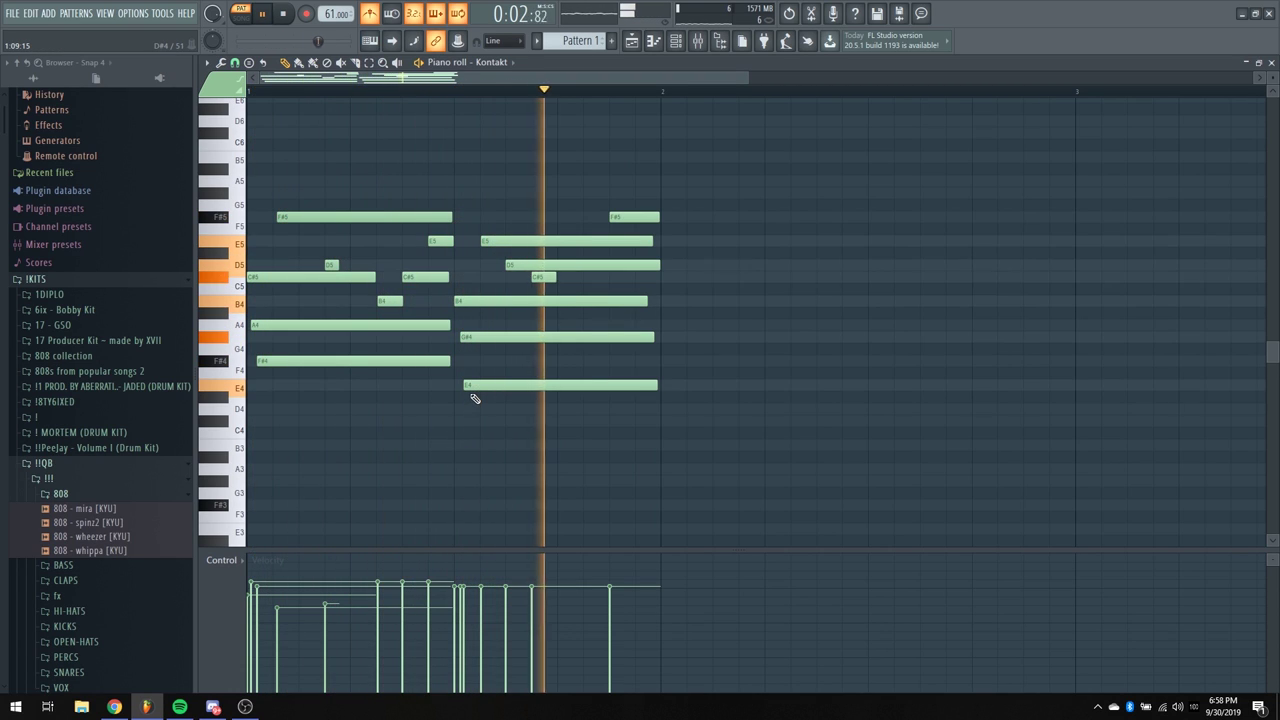
Add a B4 at 1:14:00 and an E5 at 1:16:00, trimming the long E5 where the new one begins
left_click(586, 300)
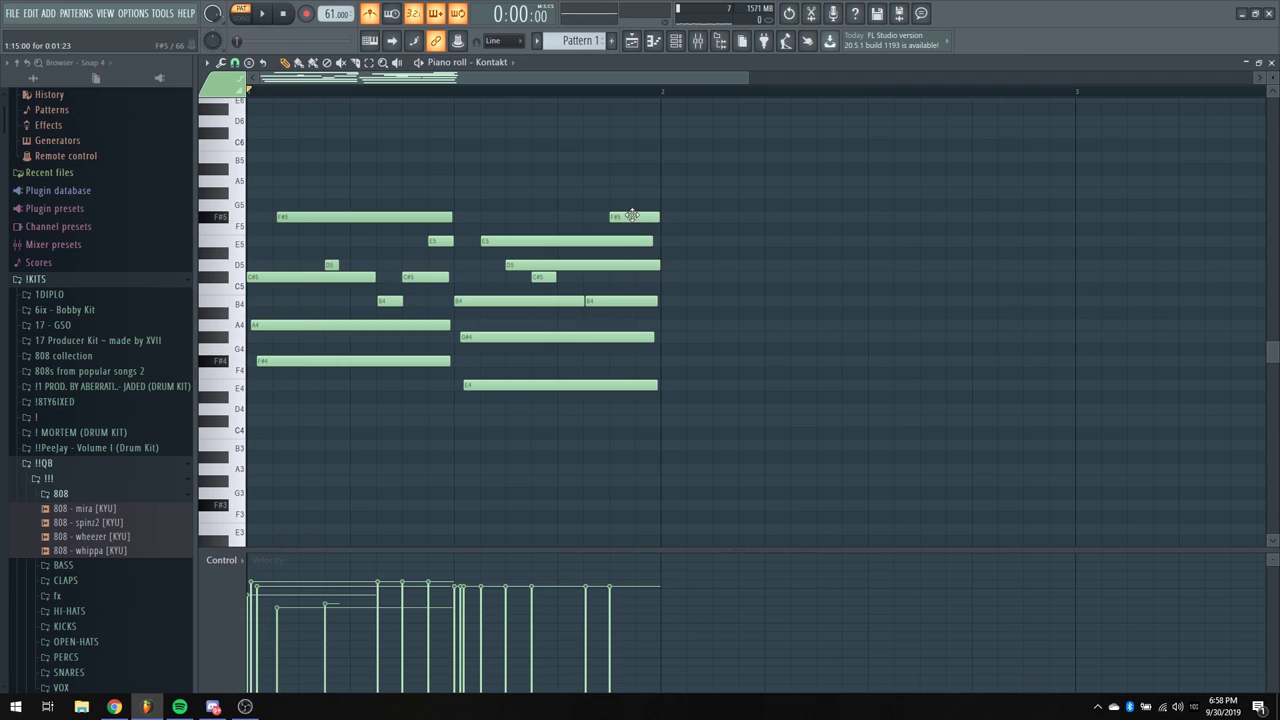
key("space")
right_click(696, 193)
left_click_drag(656, 241, 633, 248)
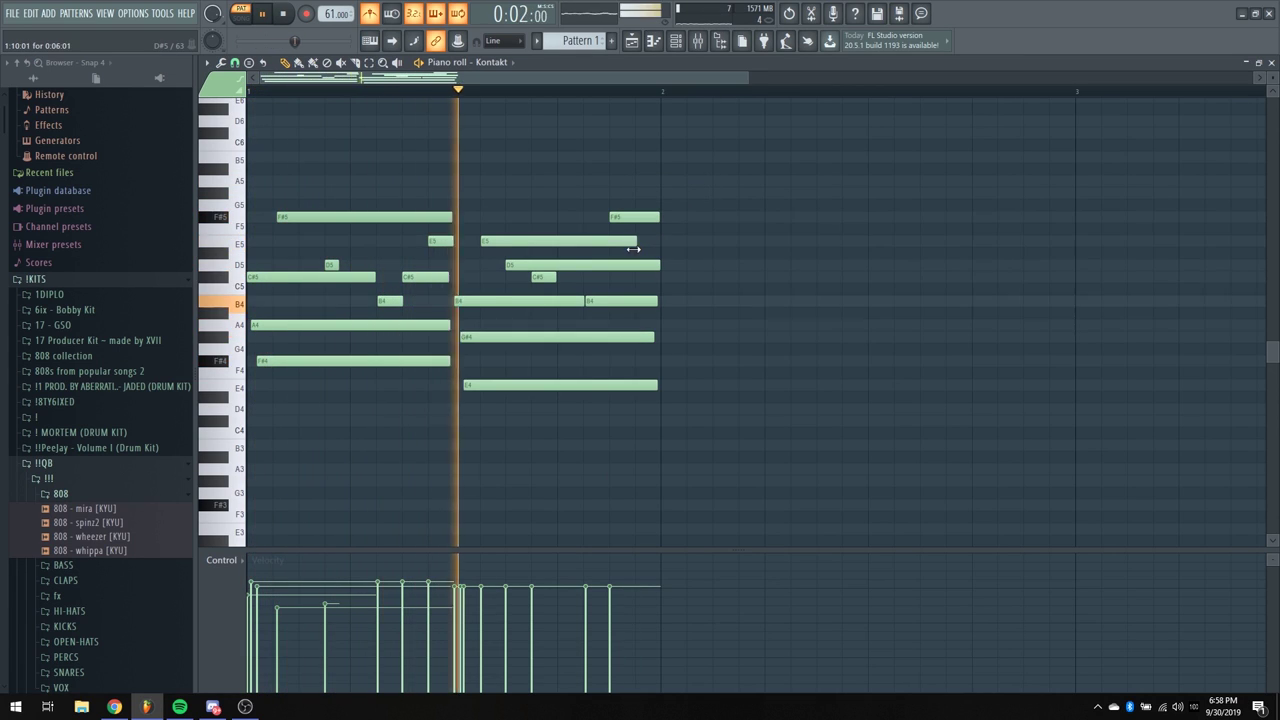
key("space")
left_click_drag(786, 242, 657, 253)
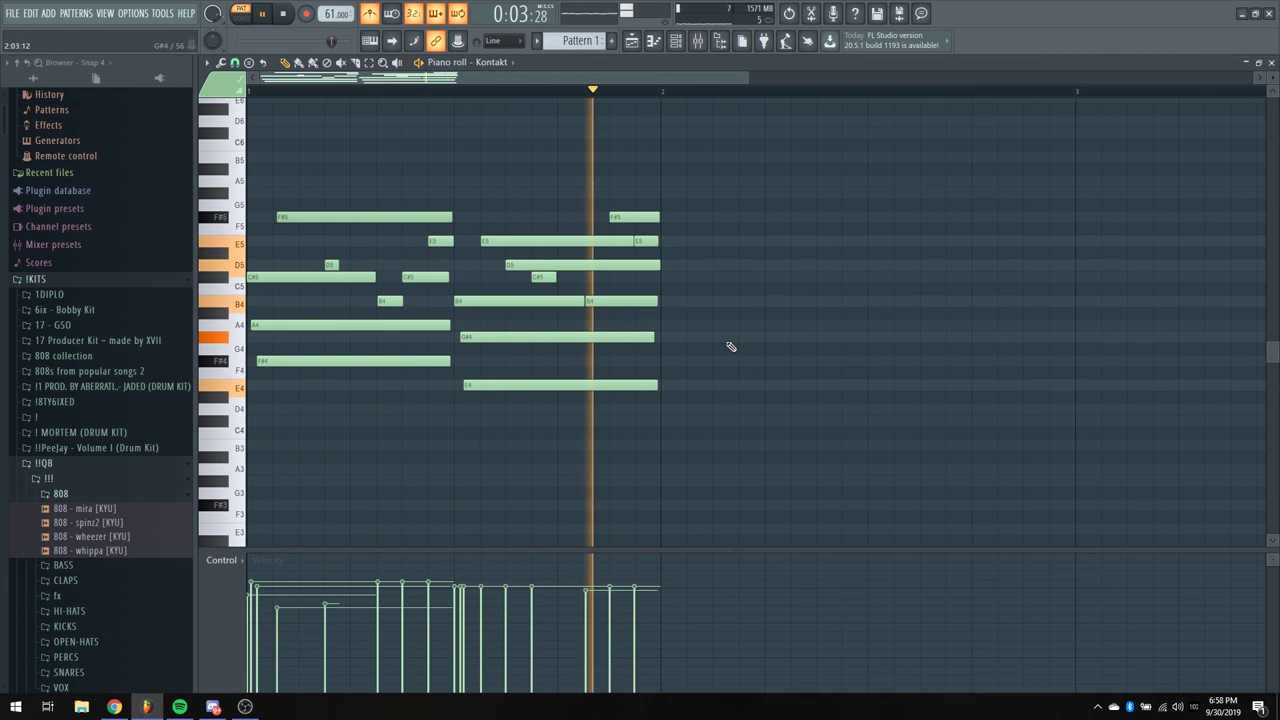
Nudge the repeated B4 at 1:14:00 marginally earlier so it meets the end of the chord's B4
key("ctrl+z")
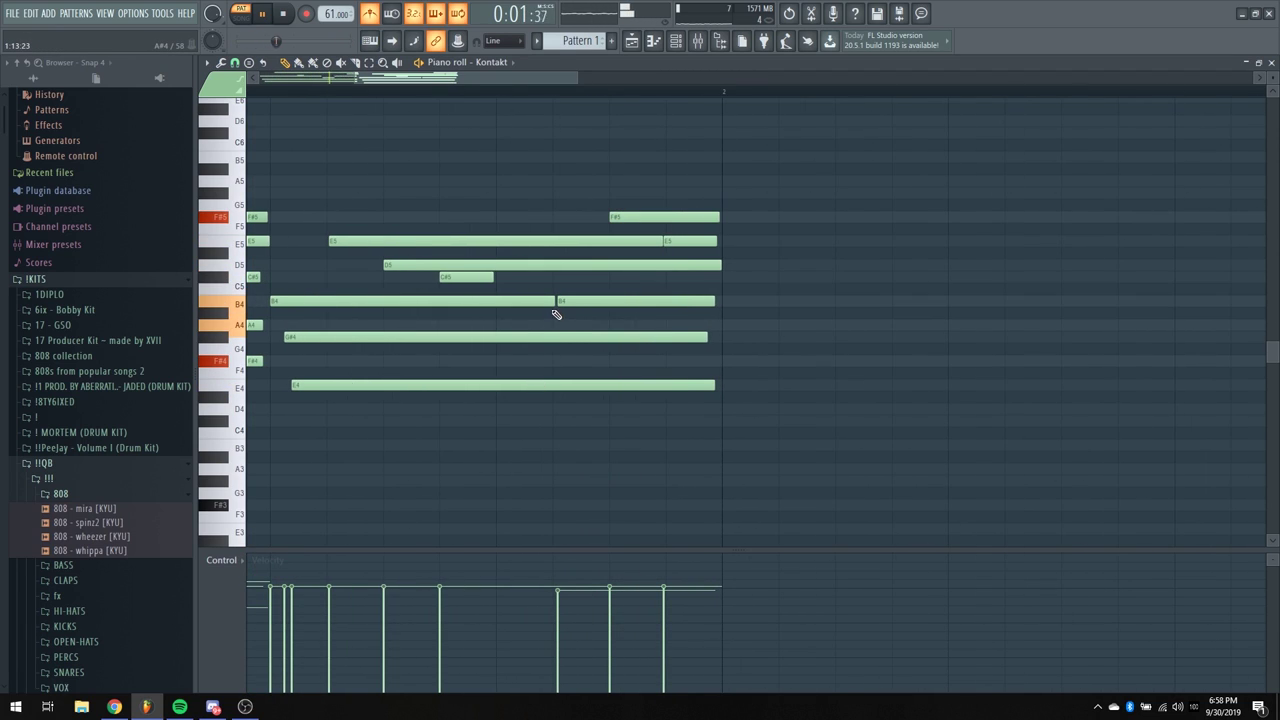
left_click_drag(552, 305, 558, 304)
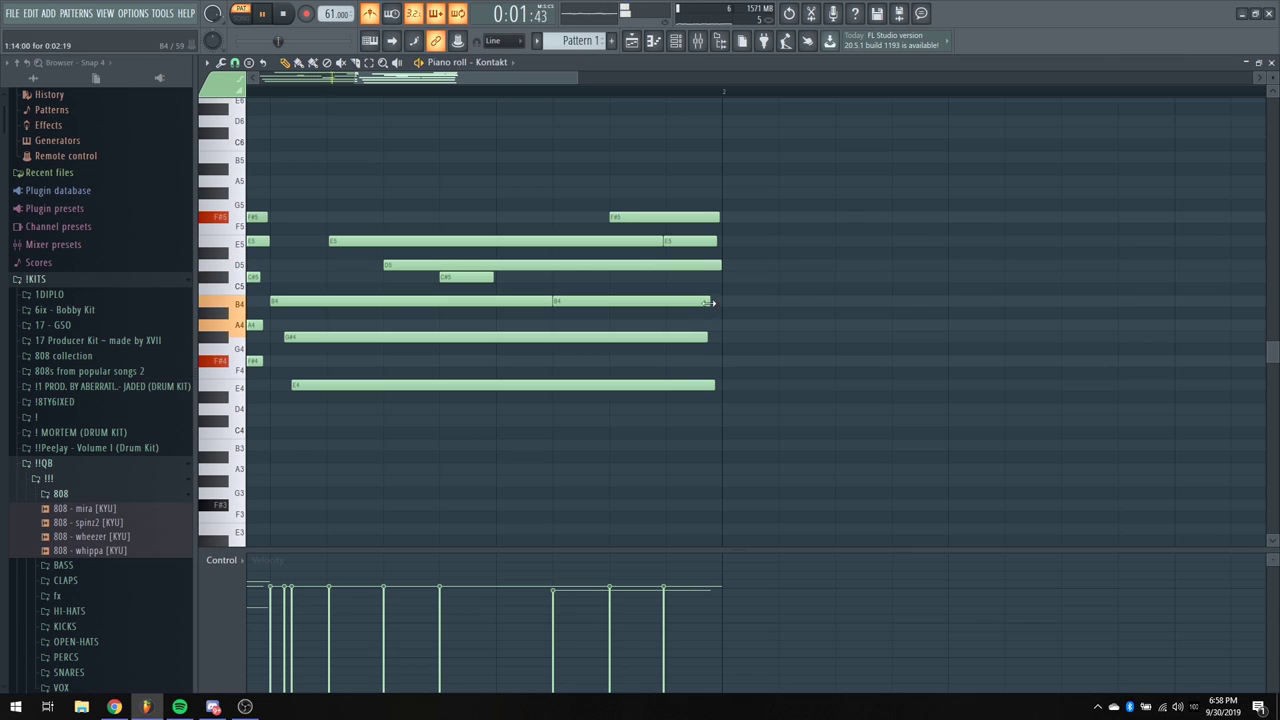
key("ctrl+z")
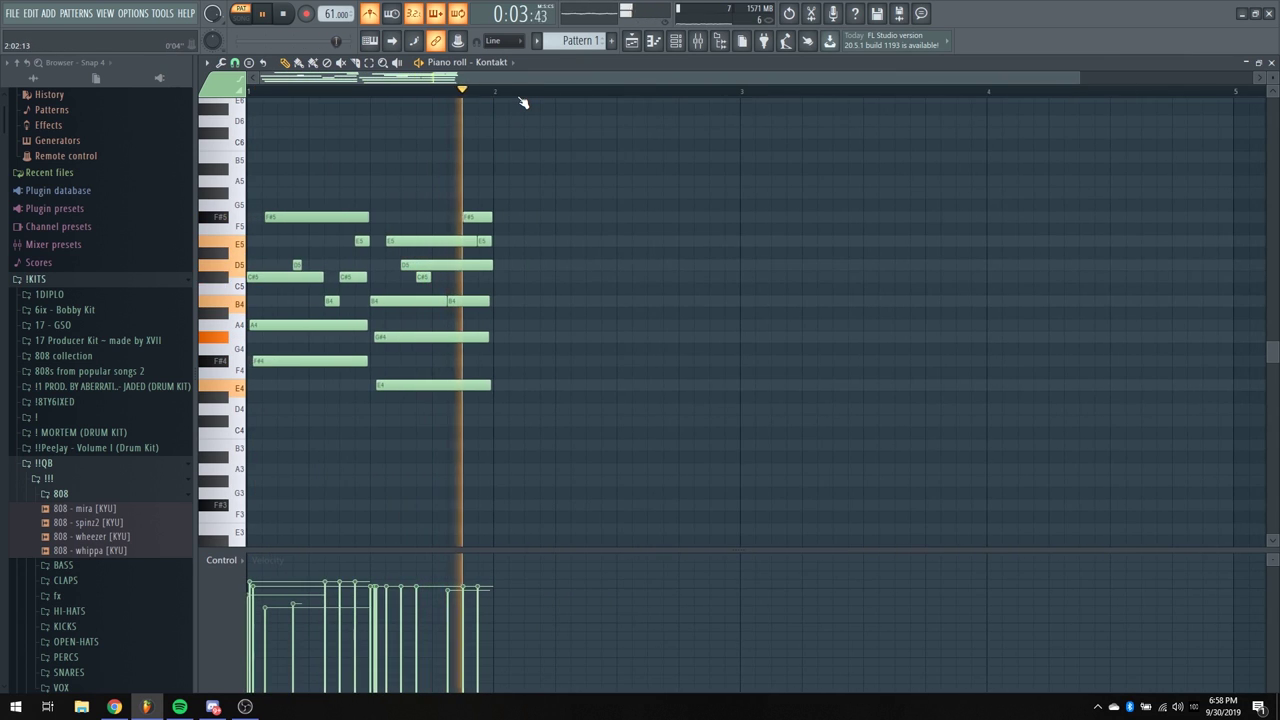
Turn off the metronome and slightly vary the velocities of the second chord's B4, G#4 and E4 notes, keeping G#4 the loudest
scroll(524, 103, "down", 1)
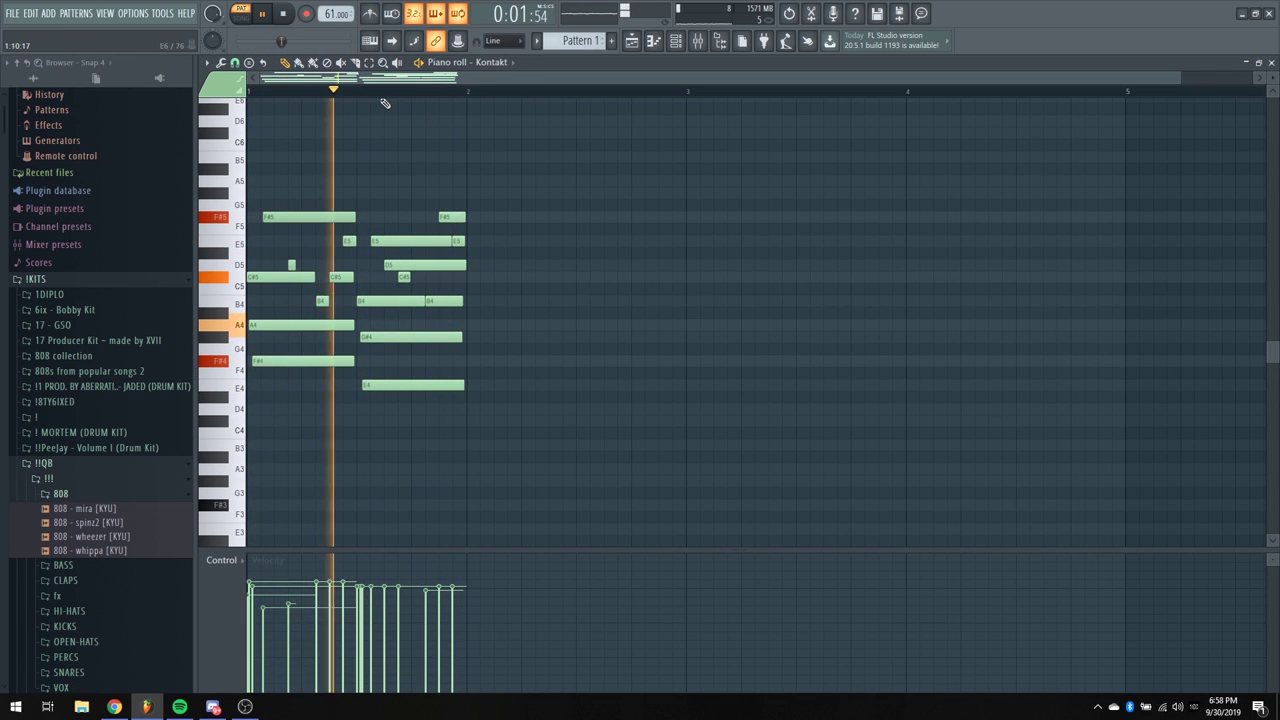
scroll(385, 104, "up", 3)
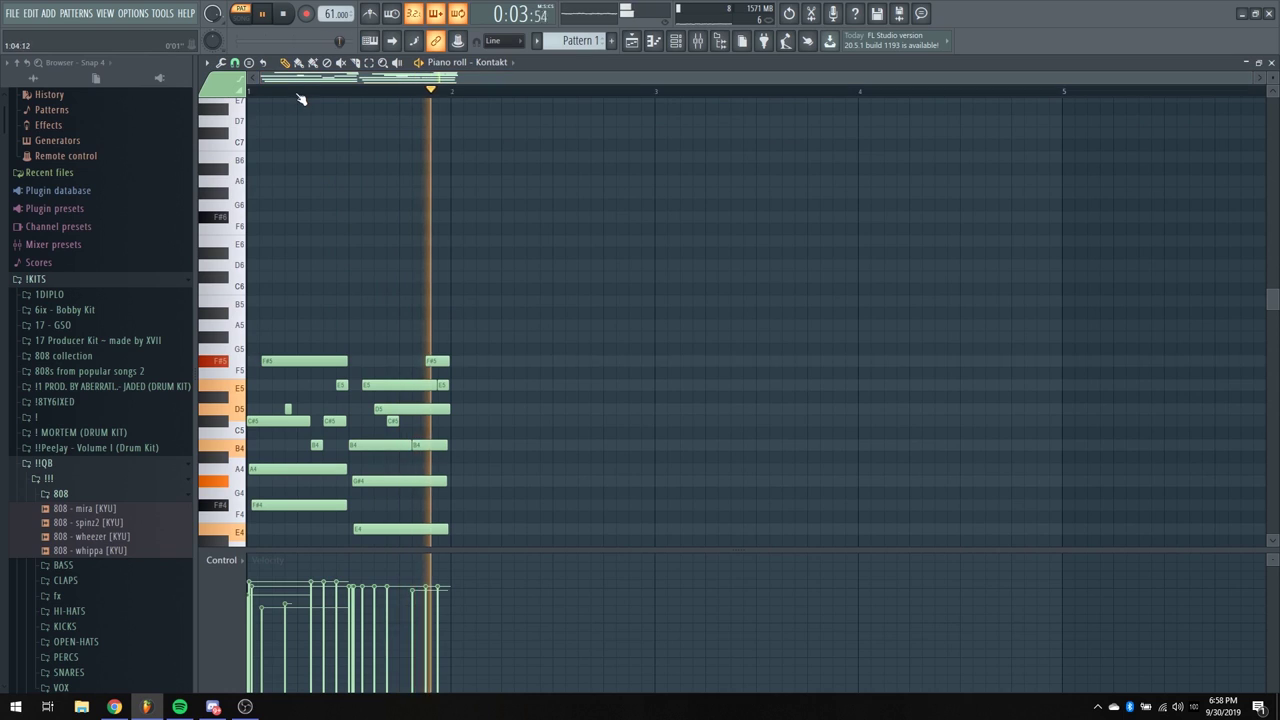
scroll(354, 80, "up", 3)
scroll(431, 169, "down", 2)
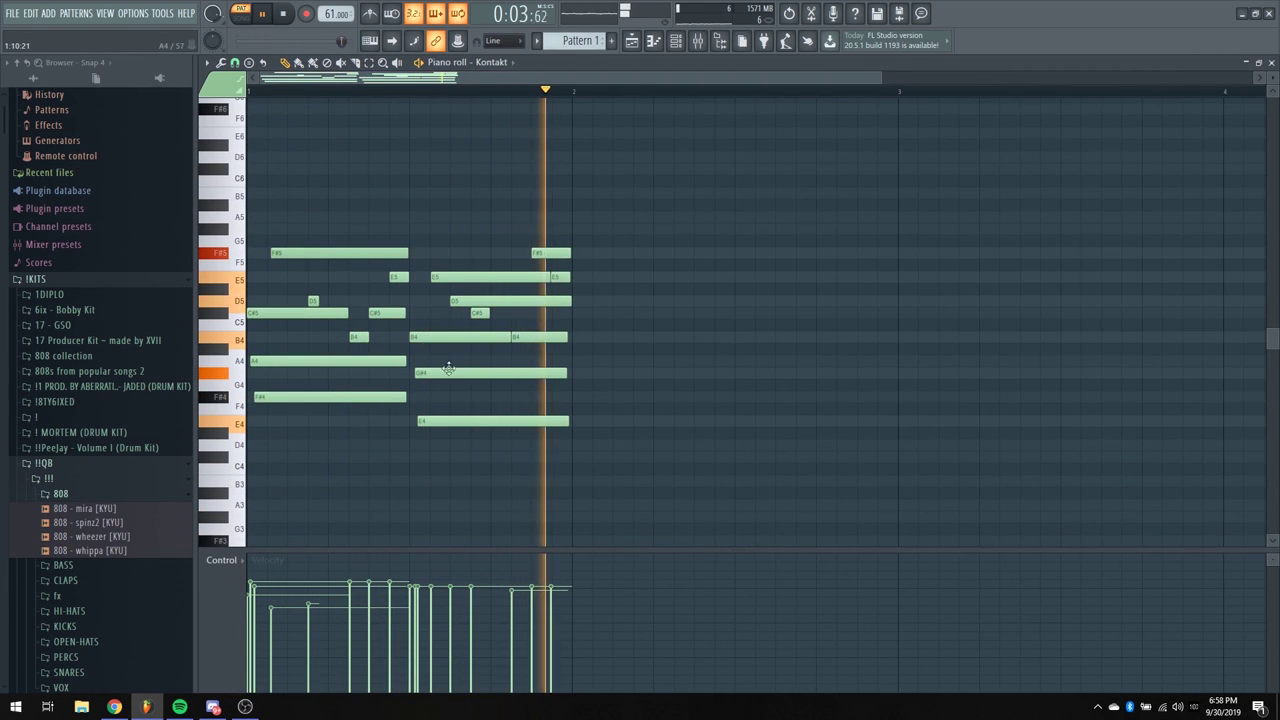
mouse_move(452, 372)
left_mouse_down()
mouse_move(443, 423)
mouse_move(440, 370)
left_mouse_up()
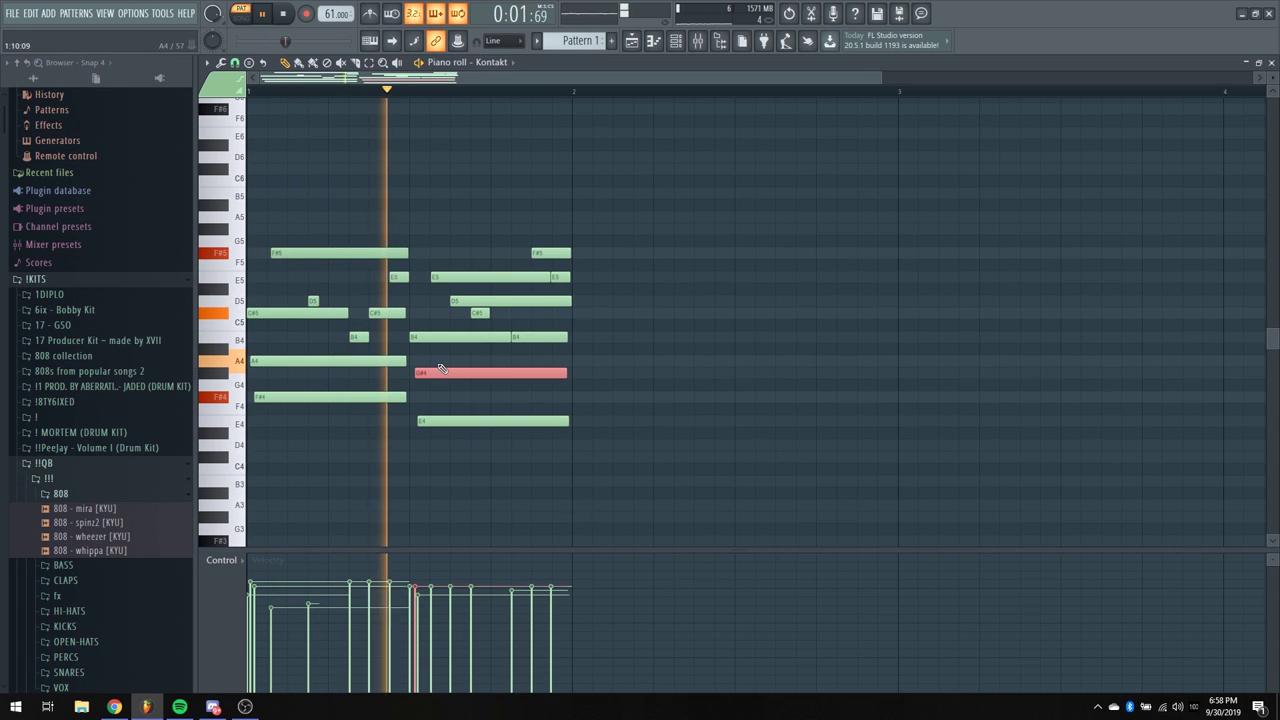
left_click(435, 337)
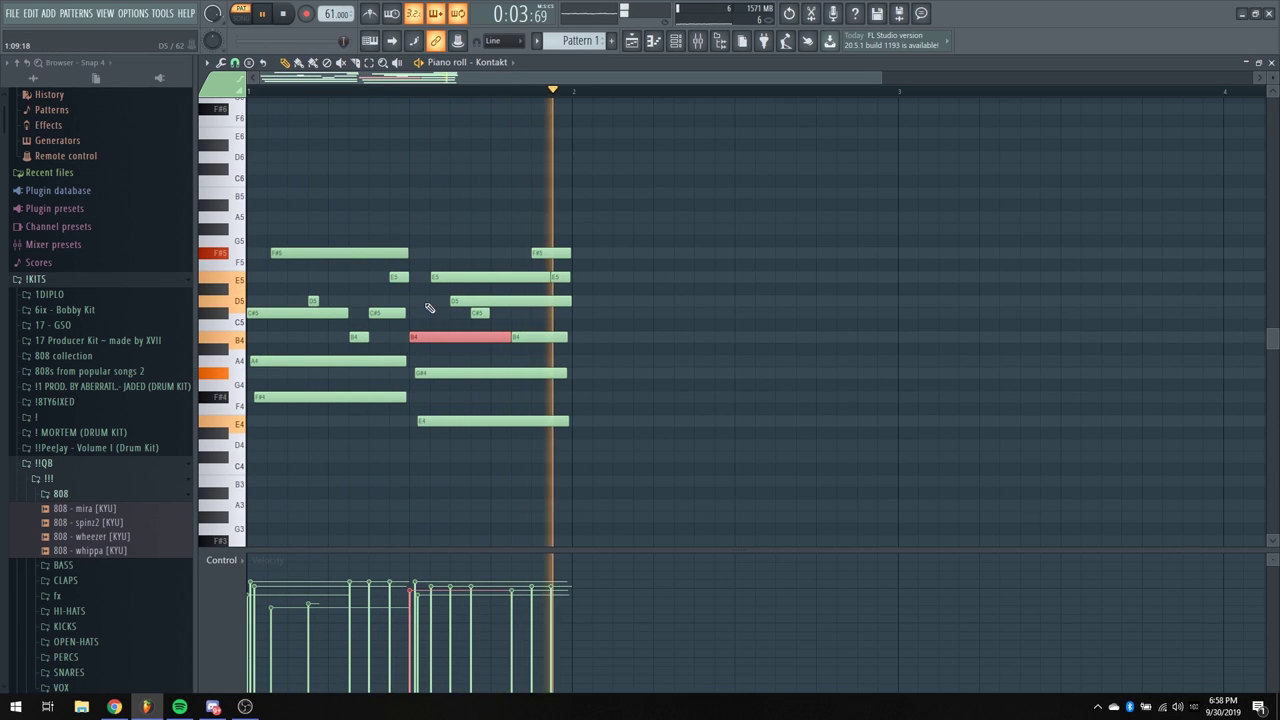
scroll(424, 95, "up", 2)
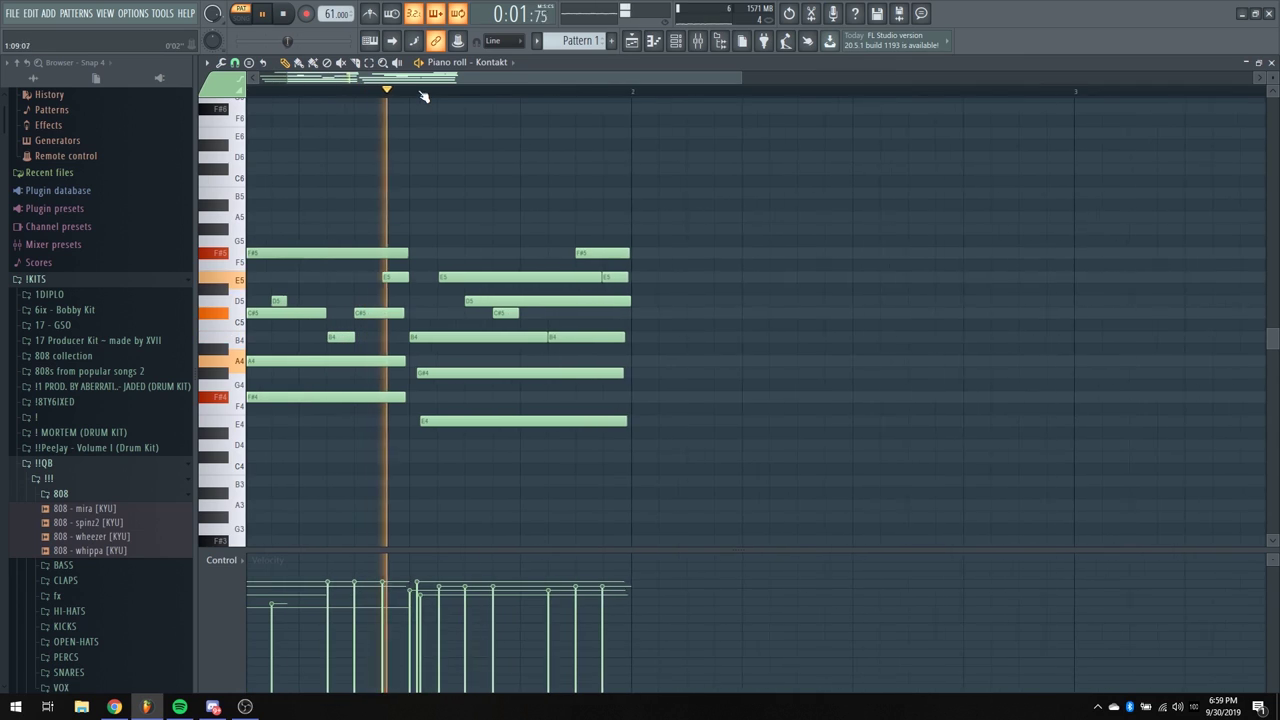
left_click(530, 313)
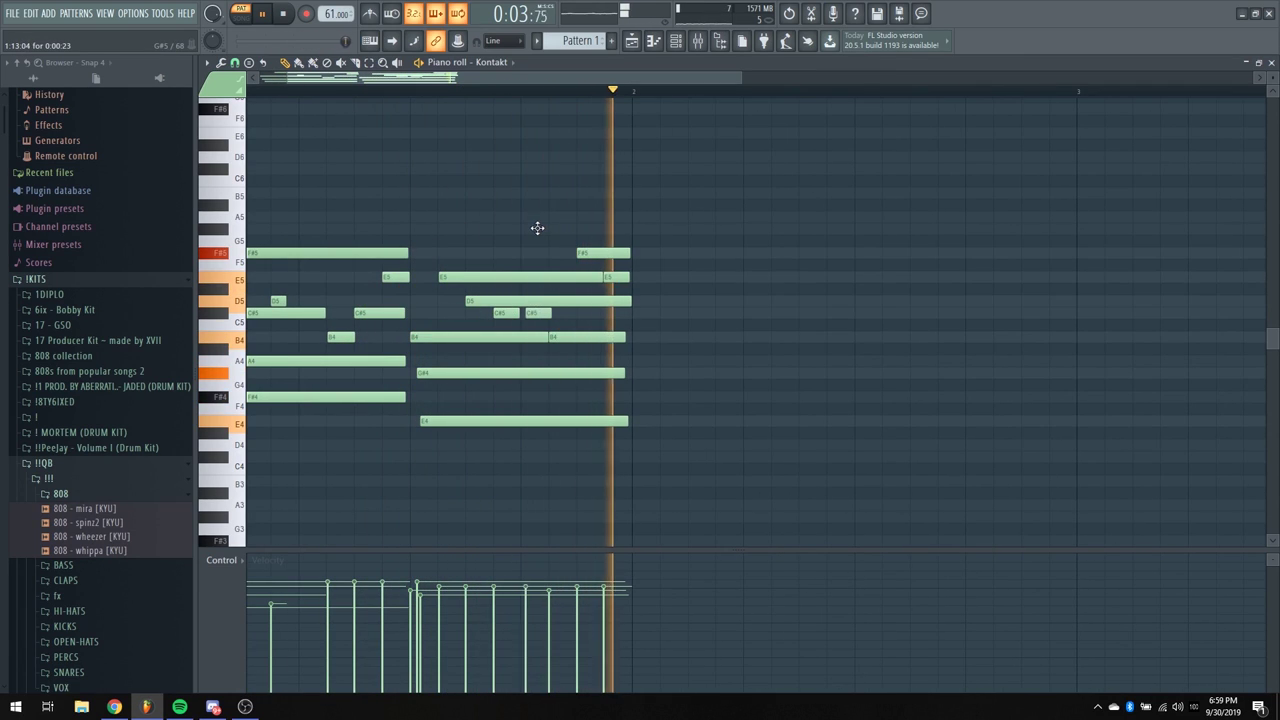
left_click_drag(537, 228, 511, 196)
mouse_move(528, 270)
left_mouse_down()
mouse_move(531, 243)
mouse_move(540, 256)
left_mouse_up()
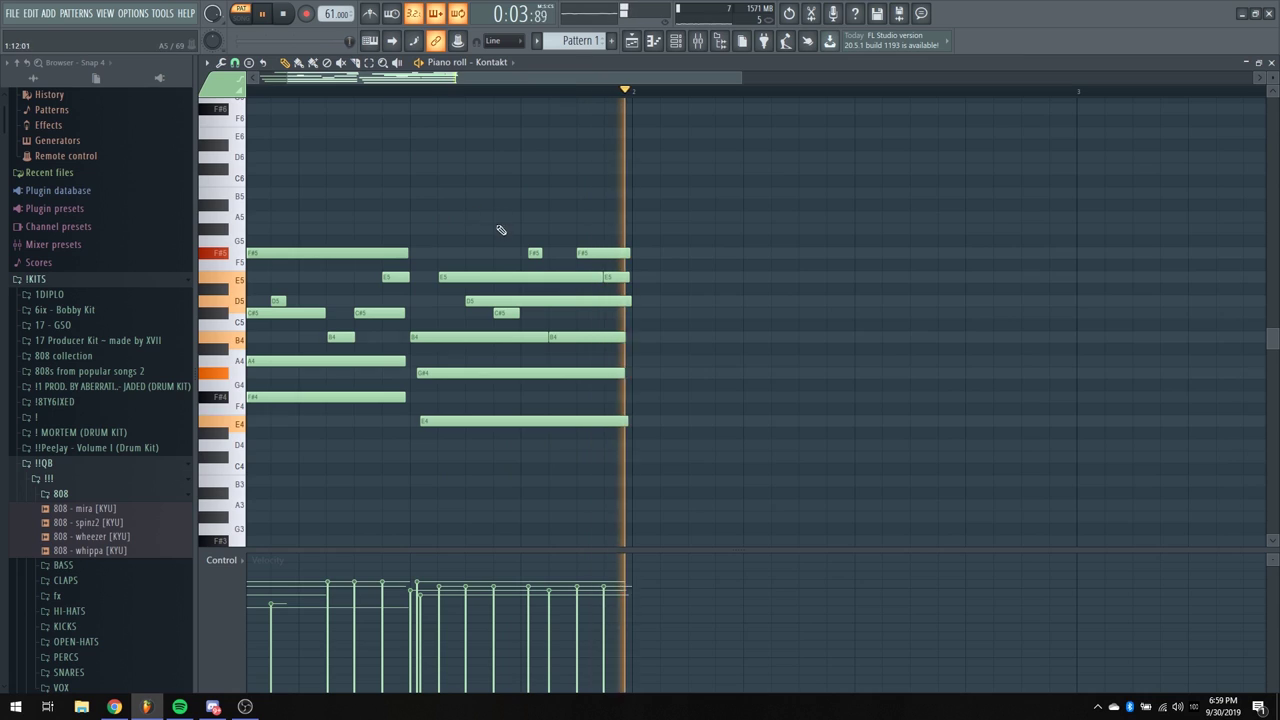
left_click_drag(484, 75, 481, 75)
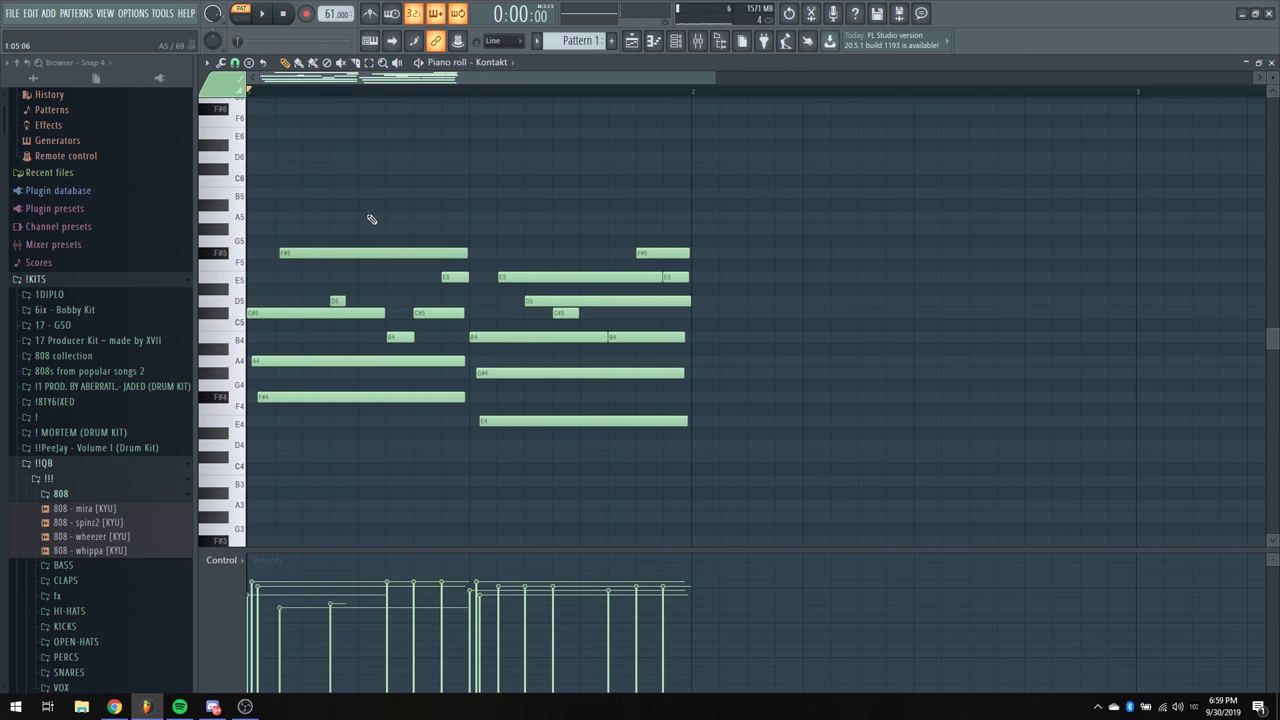
Add a short, soft G#5 just after the start of the first F#5 and play the phrase
key("space")
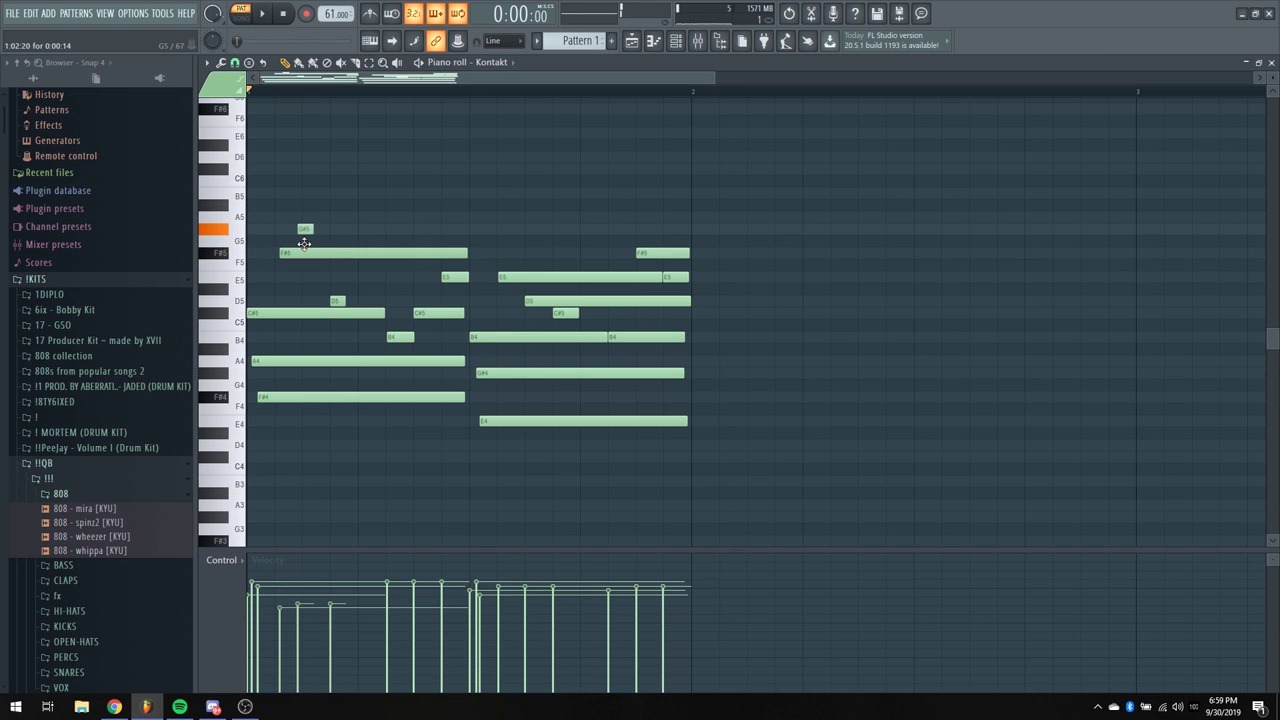
key("space")
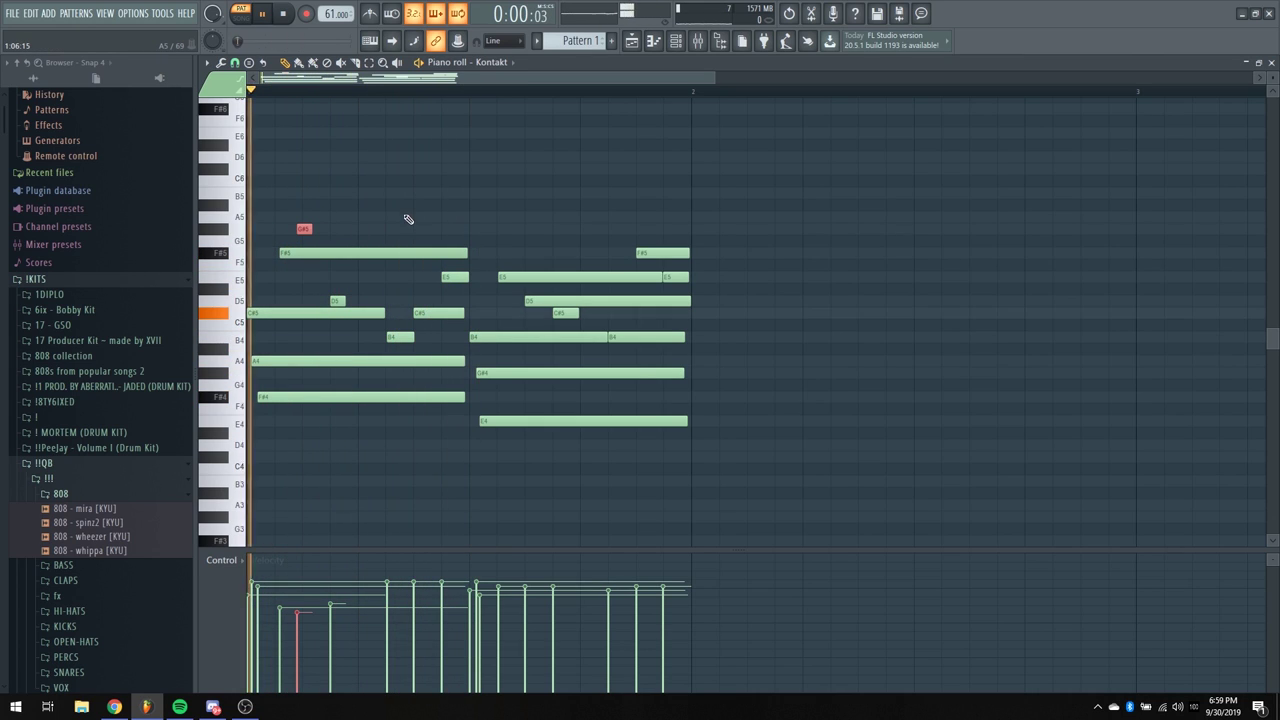
key("space")
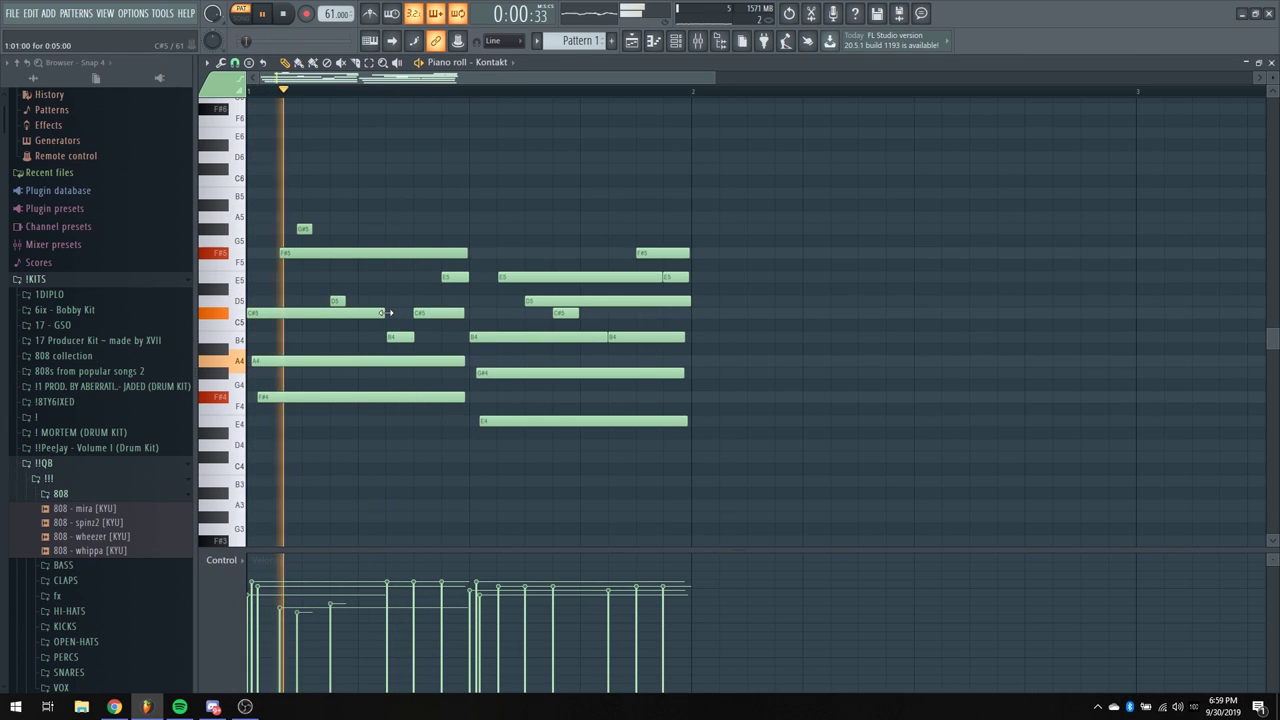
Lengthen the first D5 slightly, nudge the B4 near 1:06:00 marginally earlier, and play back the loop
left_click_drag(335, 301, 362, 307)
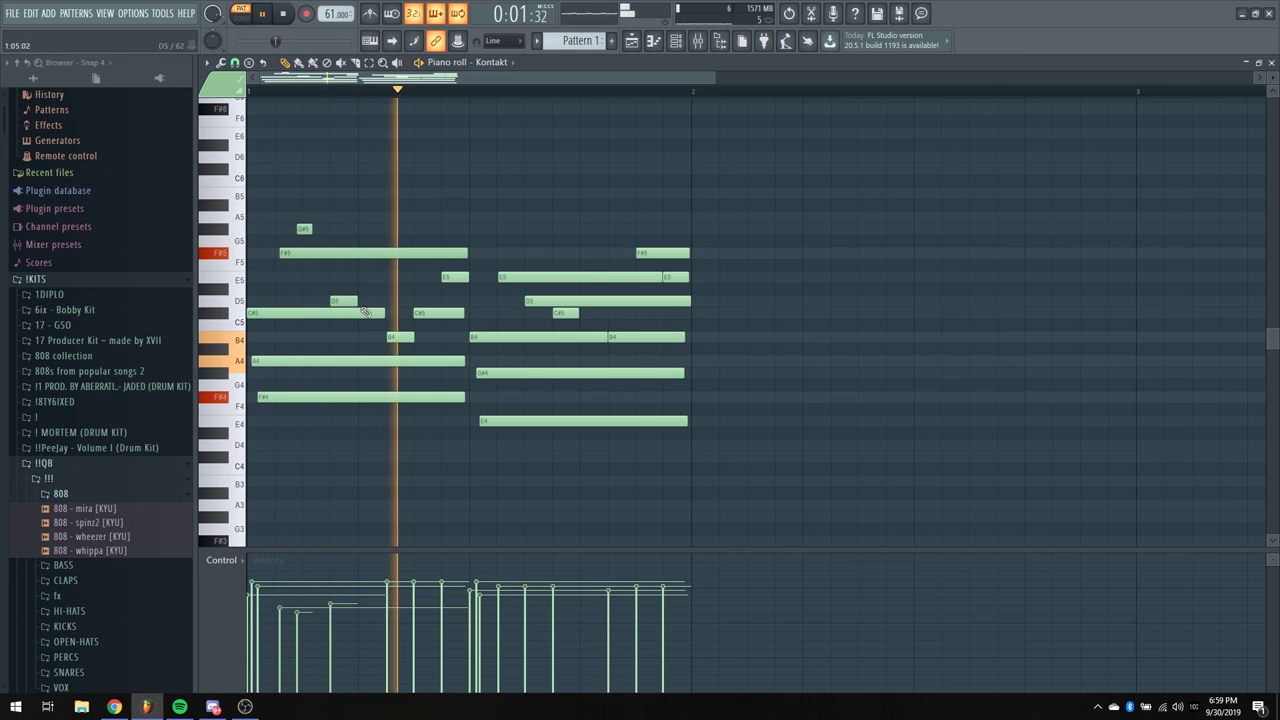
key("space")
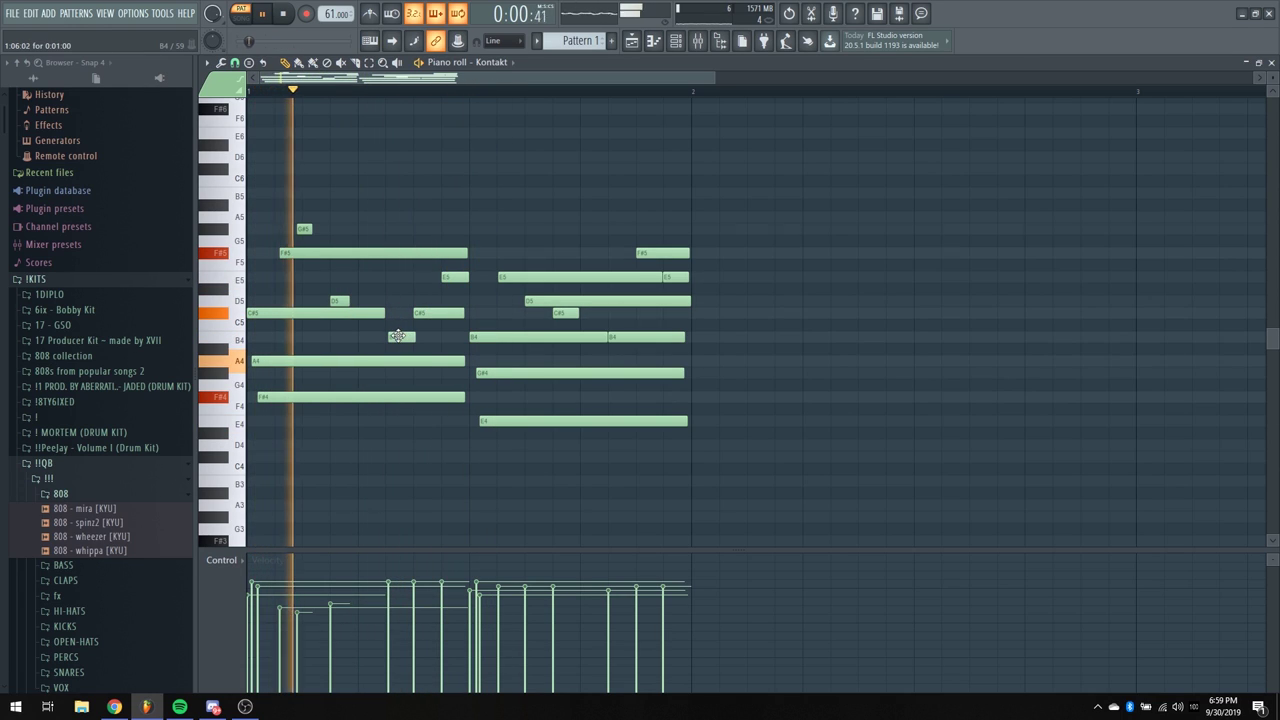
left_click_drag(395, 339, 391, 341)
key("space")
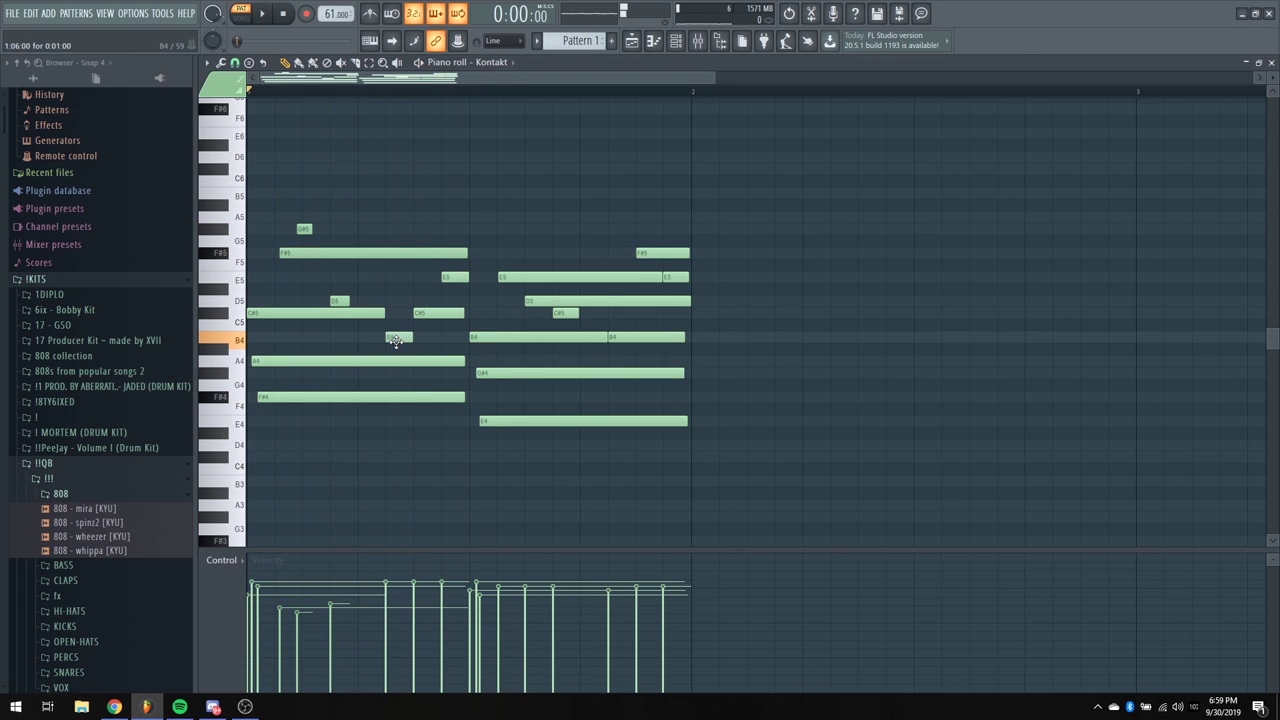
key("space")
scroll(409, 86, "up", 2)
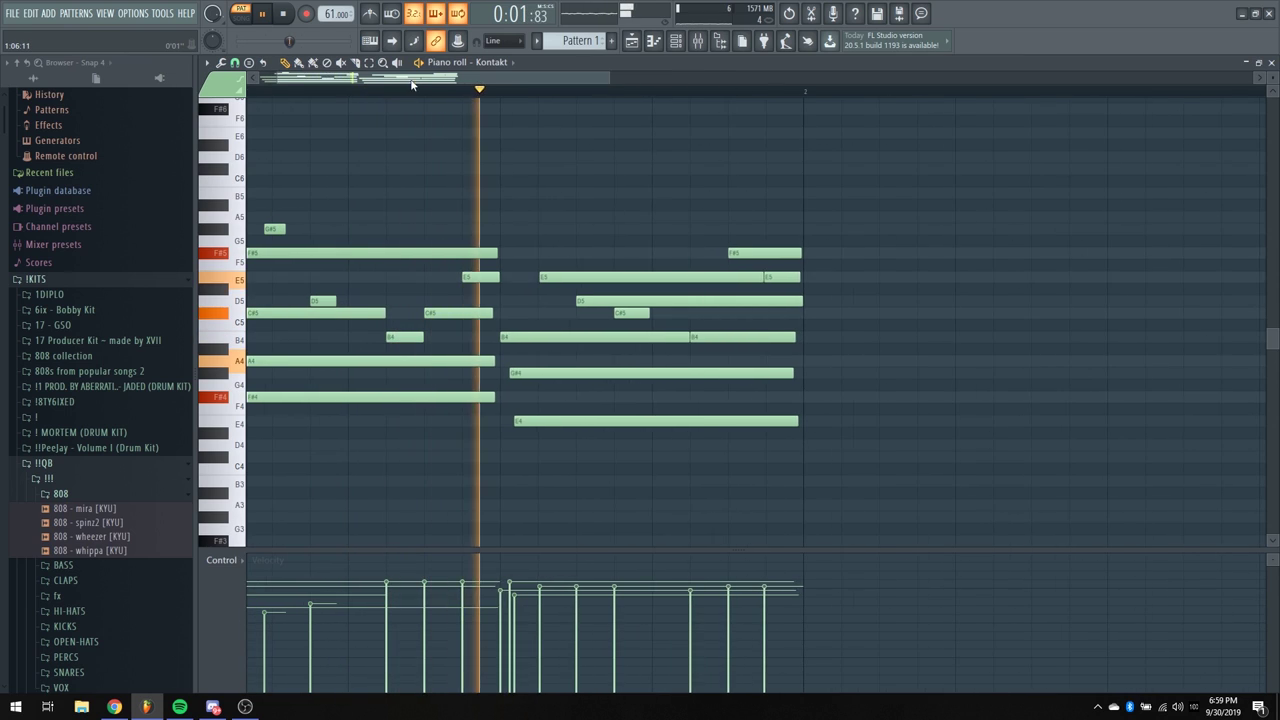
scroll(415, 88, "down", 3)
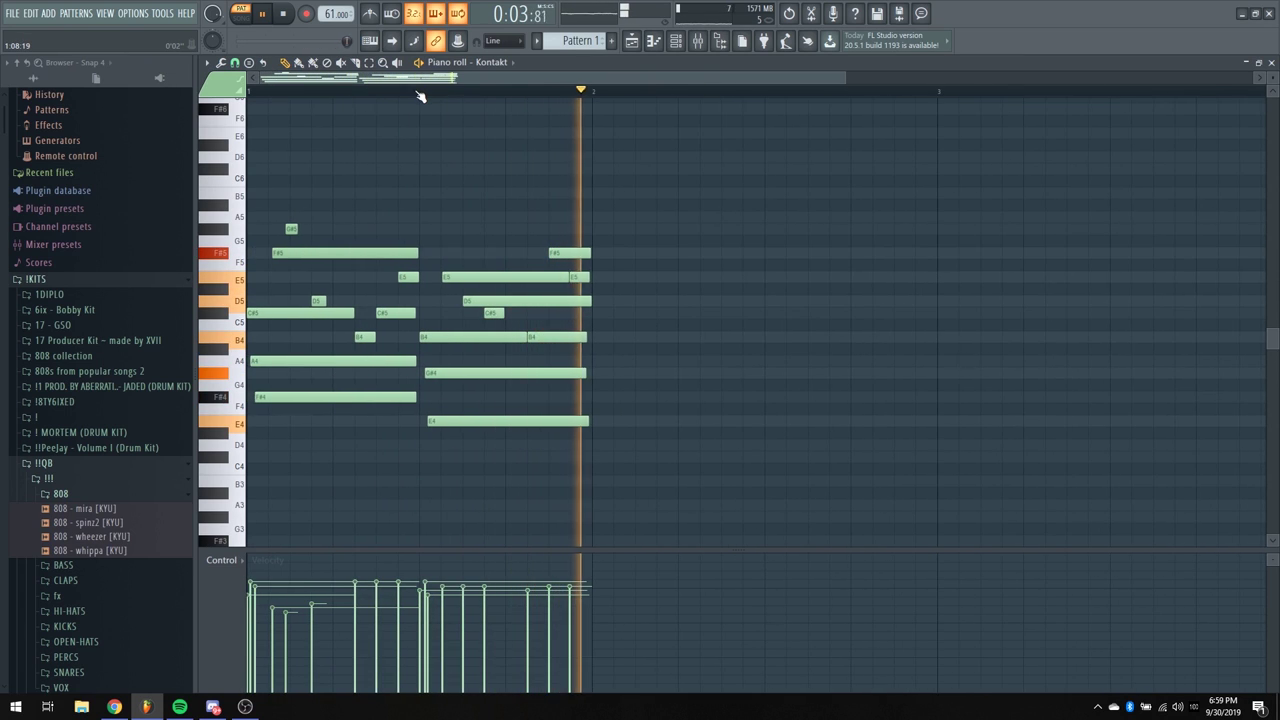
Play back the two-chord loop against the metronome, stop it and leave the metronome off
scroll(420, 96, "down", 2)
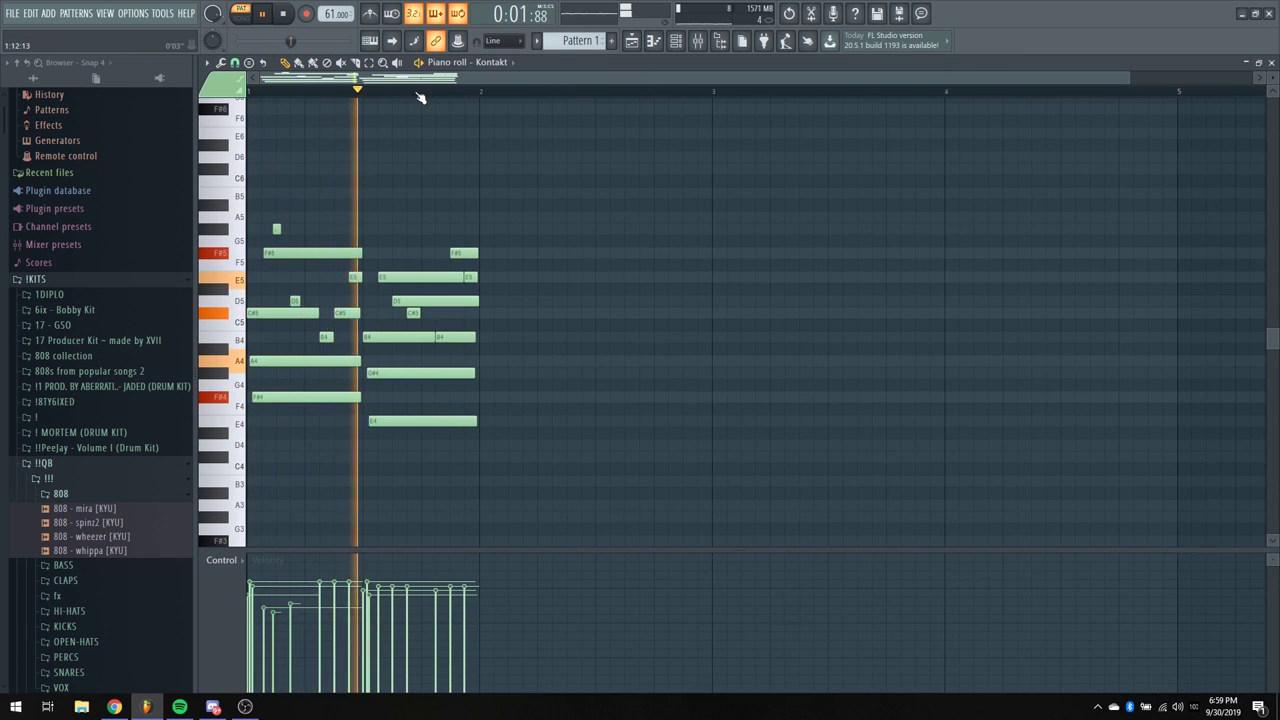
left_click(372, 18)
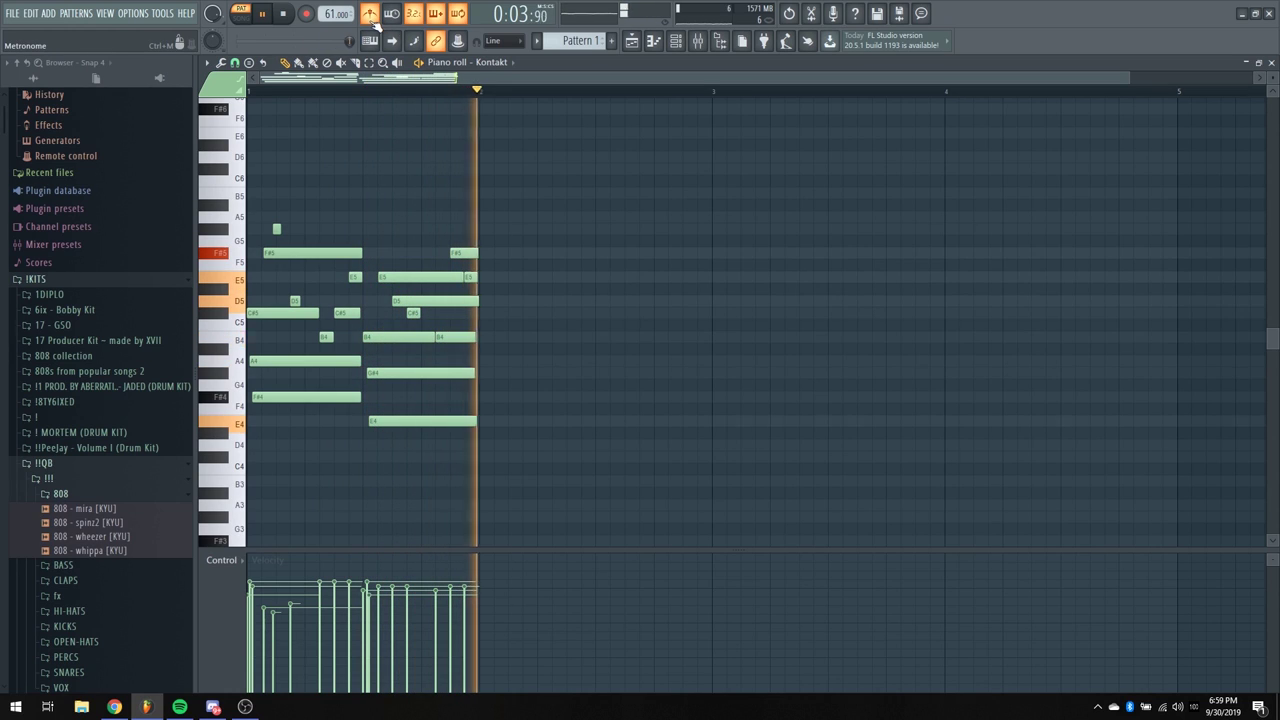
scroll(329, 523, "down", 1)
key("space")
left_click(369, 14)
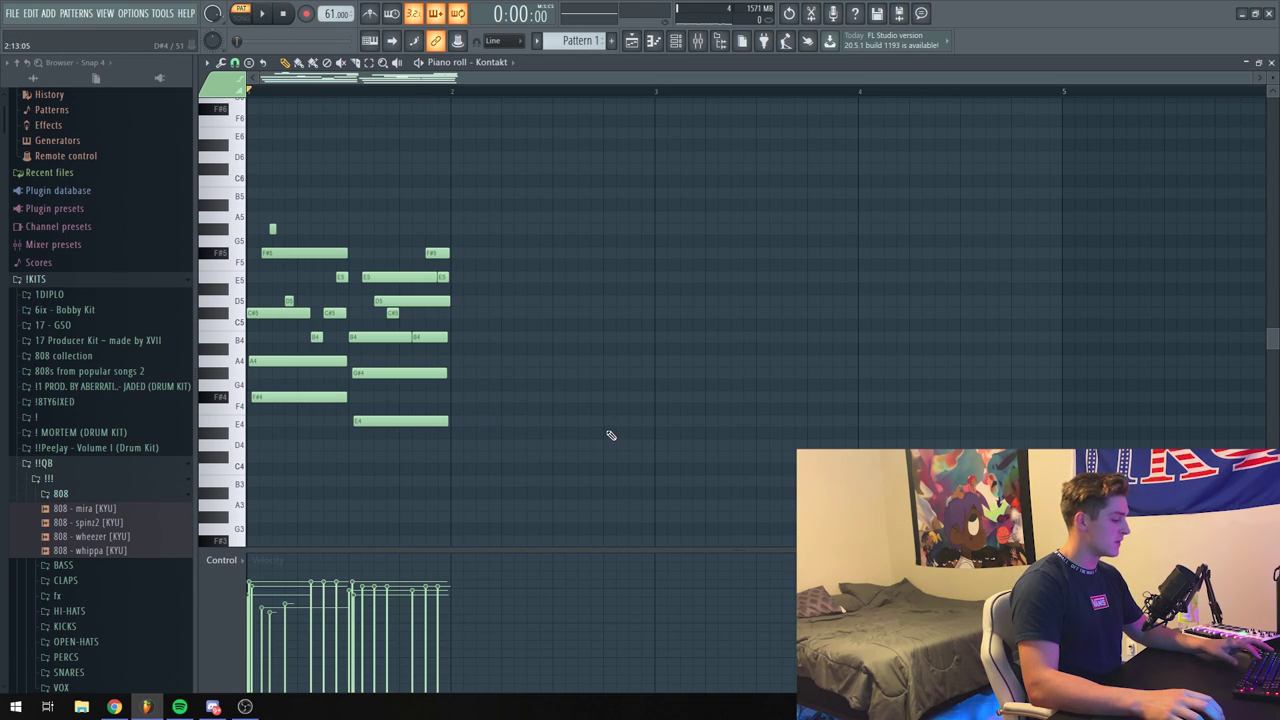
Duplicate the entire two-chord phrase into bar 2, clear the selection and start playback
key("ctrl+a")
key("ctrl+b")
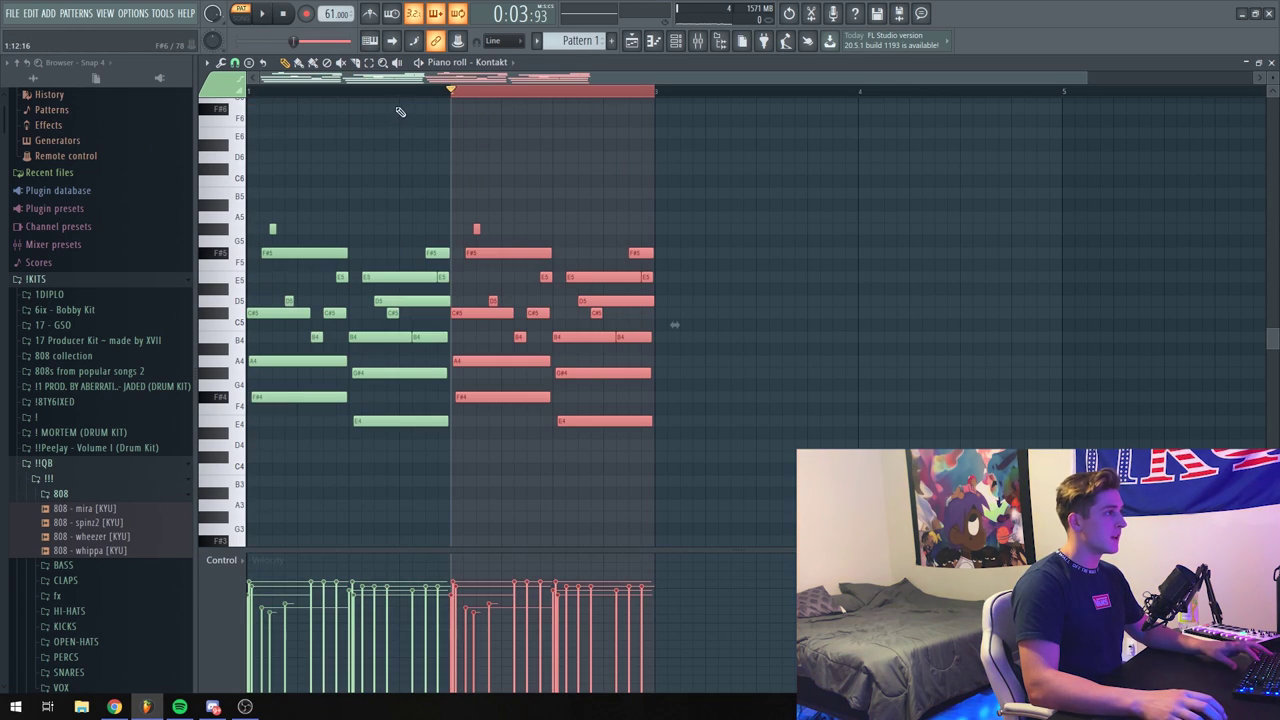
left_click(410, 93)
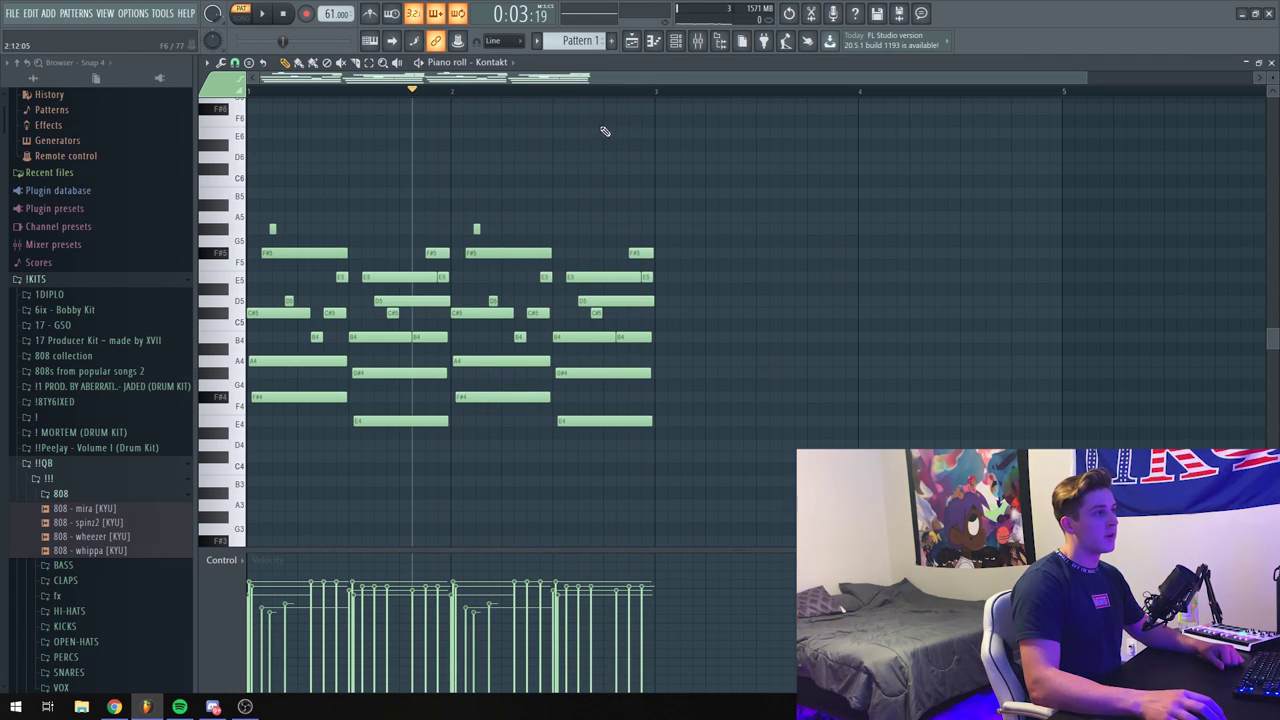
key("space")
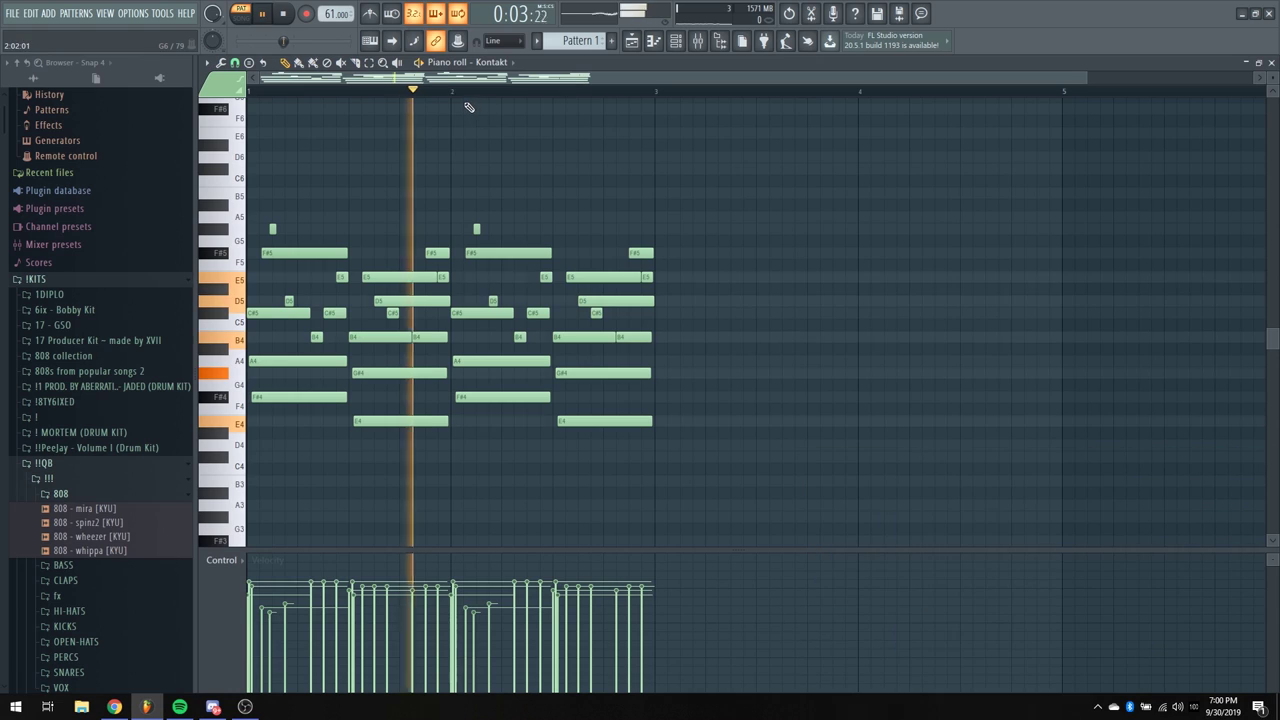
Try a descending D6, C#6 and B5 melody leading into the second chord of bar 2
scroll(508, 95, "up", 5)
key("space")
left_click(589, 147)
key("space")
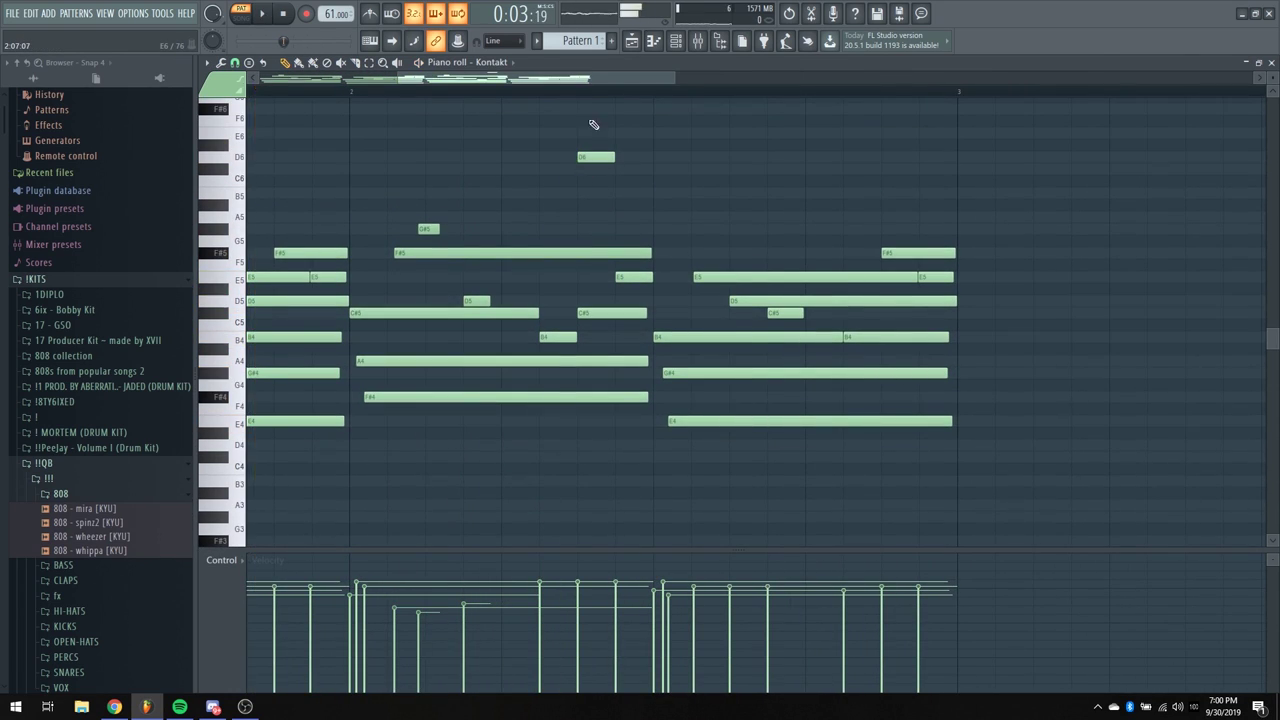
left_click(586, 169)
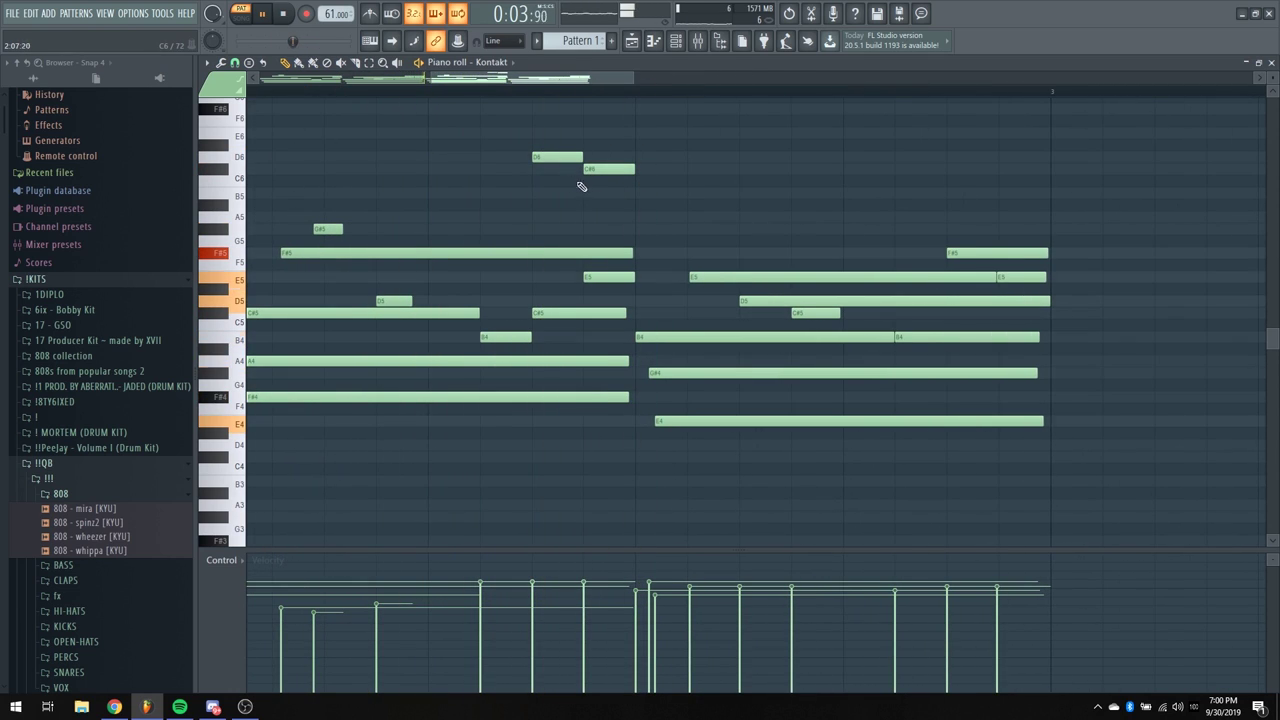
left_click(635, 193)
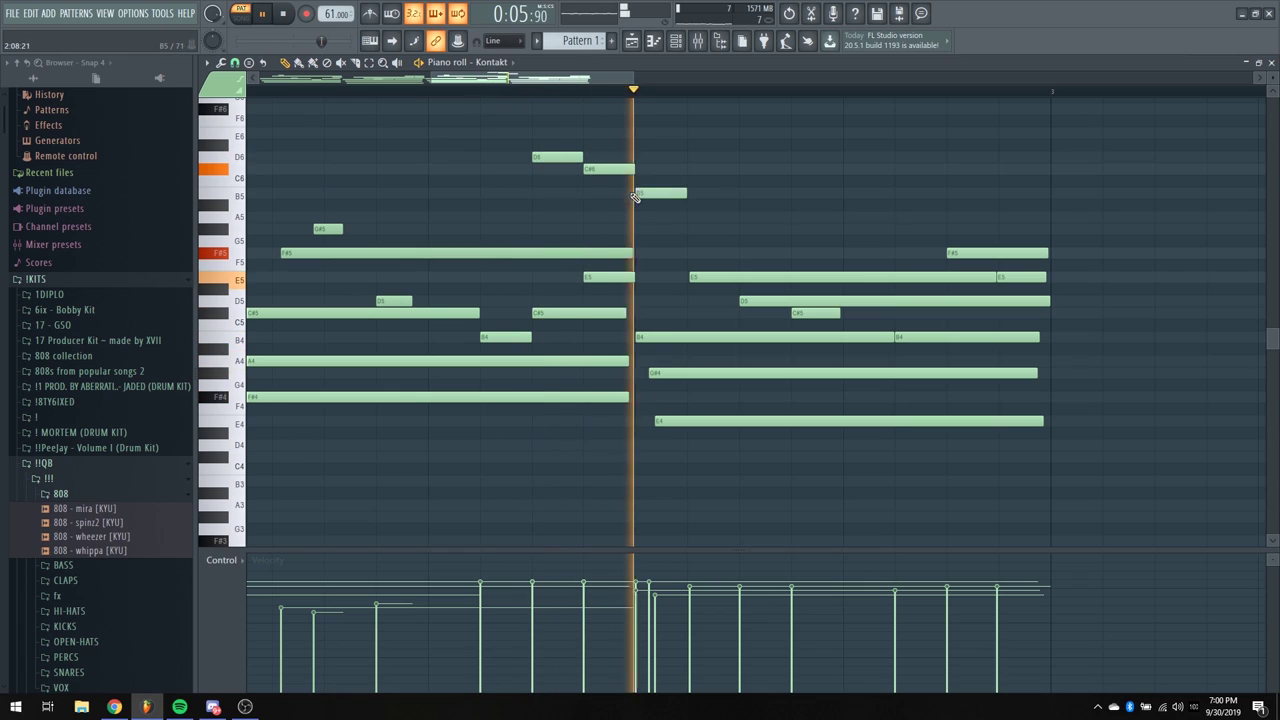
Remove the trial B5 and try F#6 followed by E6 over the second chord of bar 2
right_click(671, 192)
scroll(676, 175, "up", 1)
left_click(688, 148)
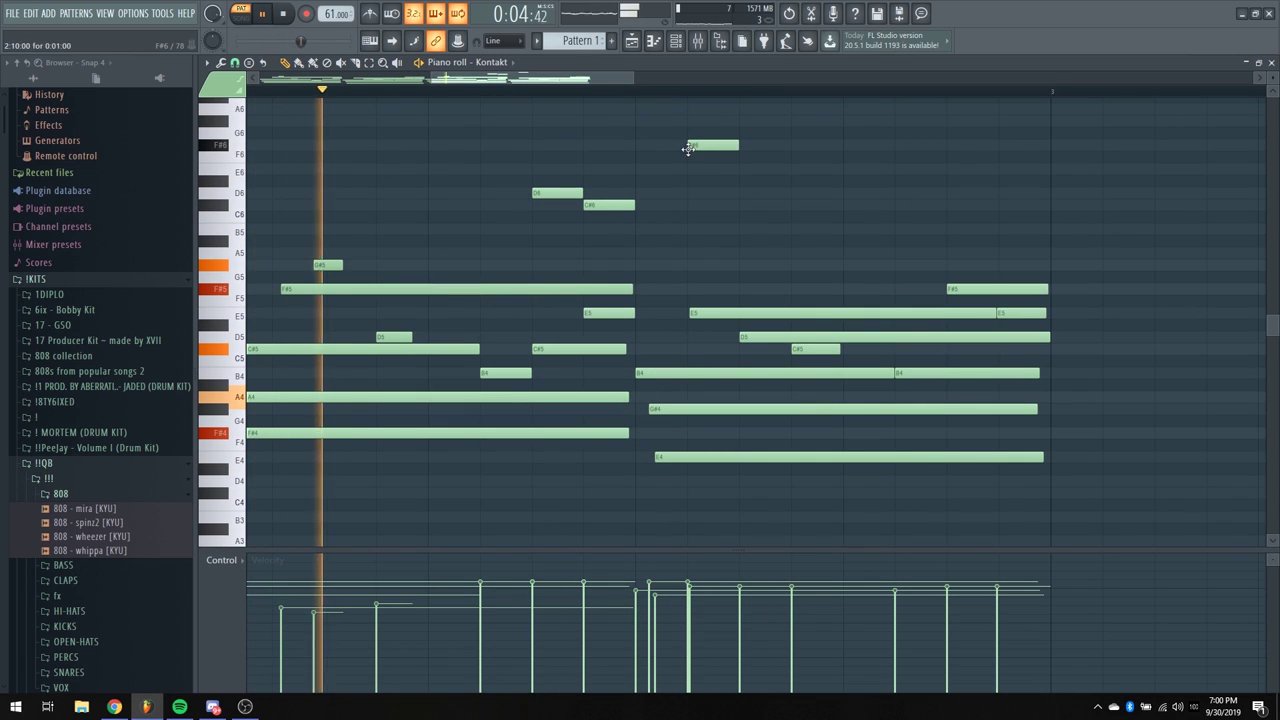
left_click(742, 170)
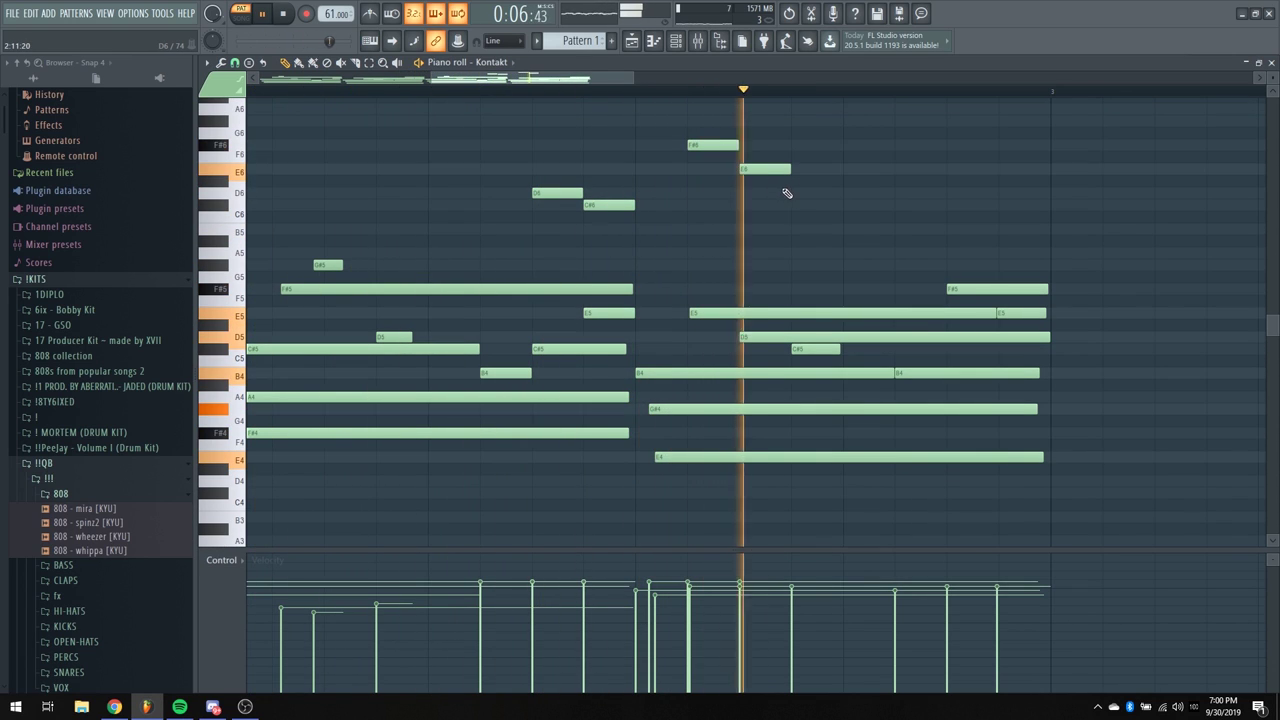
Delete the trial F#6, E6, D6 and C#6 notes above bar 2 and stop playback
right_click(710, 143)
right_click(762, 169)
right_click(550, 192)
right_click(607, 205)
key("space")
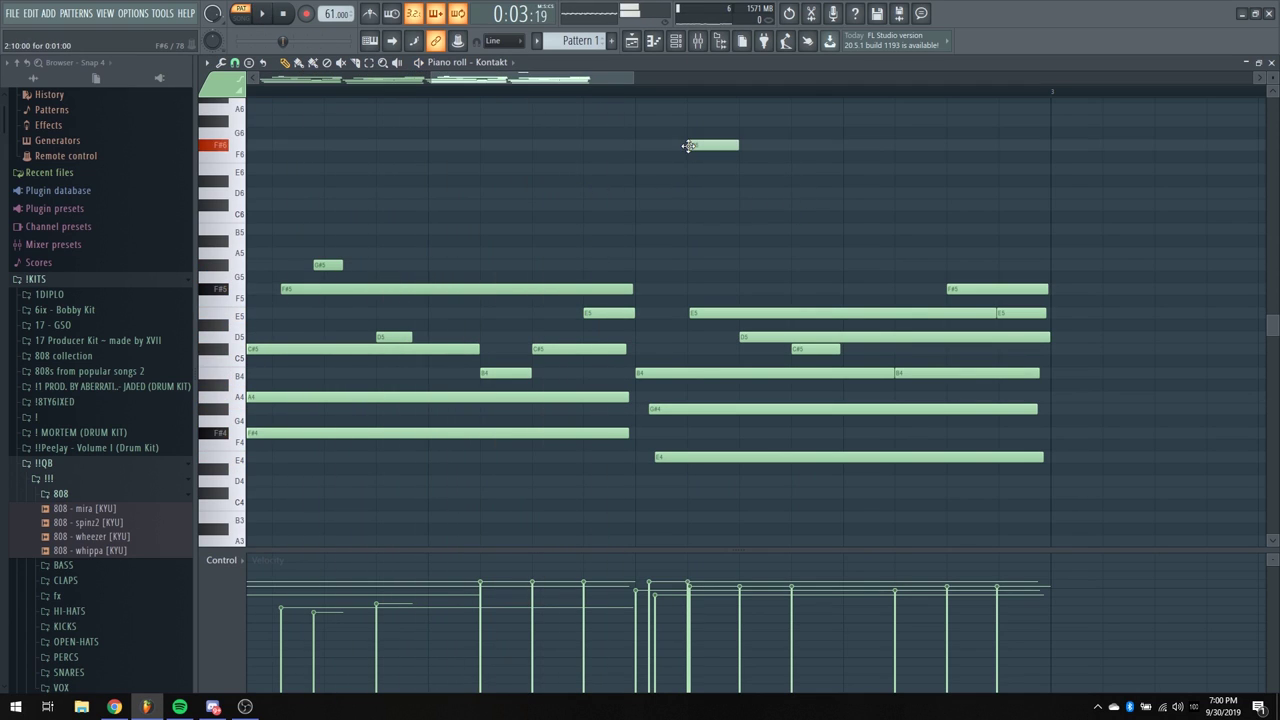
Try three consecutive F#6 notes from 2:10:00 over the second chord, then remove them
scroll(757, 103, "down", 3)
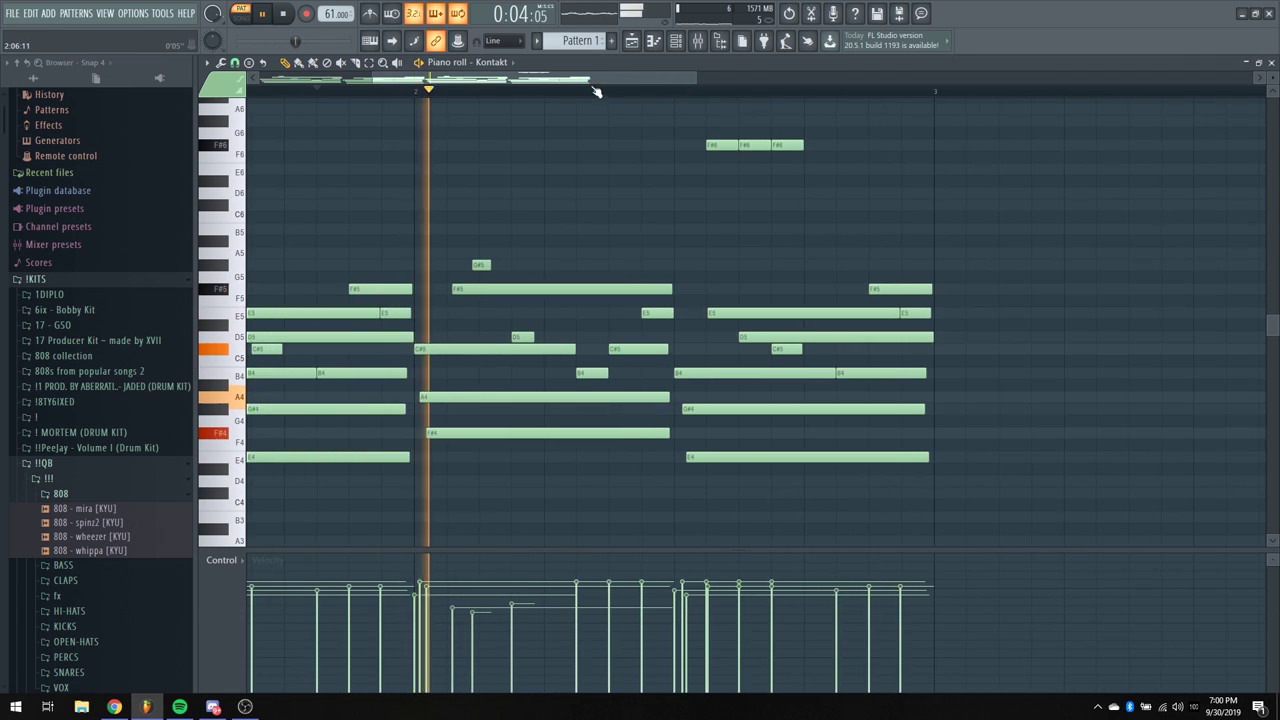
left_click_drag(665, 185, 486, 107)
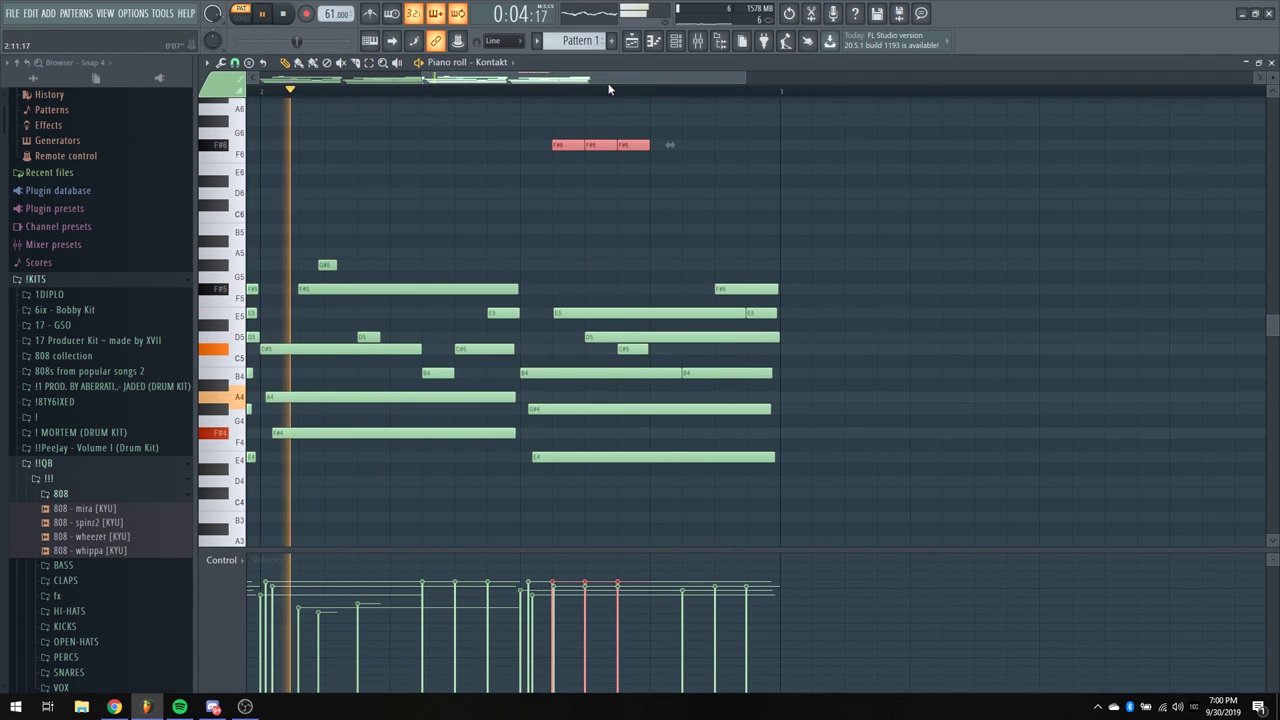
right_click(560, 141)
Add a B5 at the start of bar 2's second chord and lengthen it to about four steps
scroll(549, 98, "up", 2)
scroll(549, 98, "down", 2)
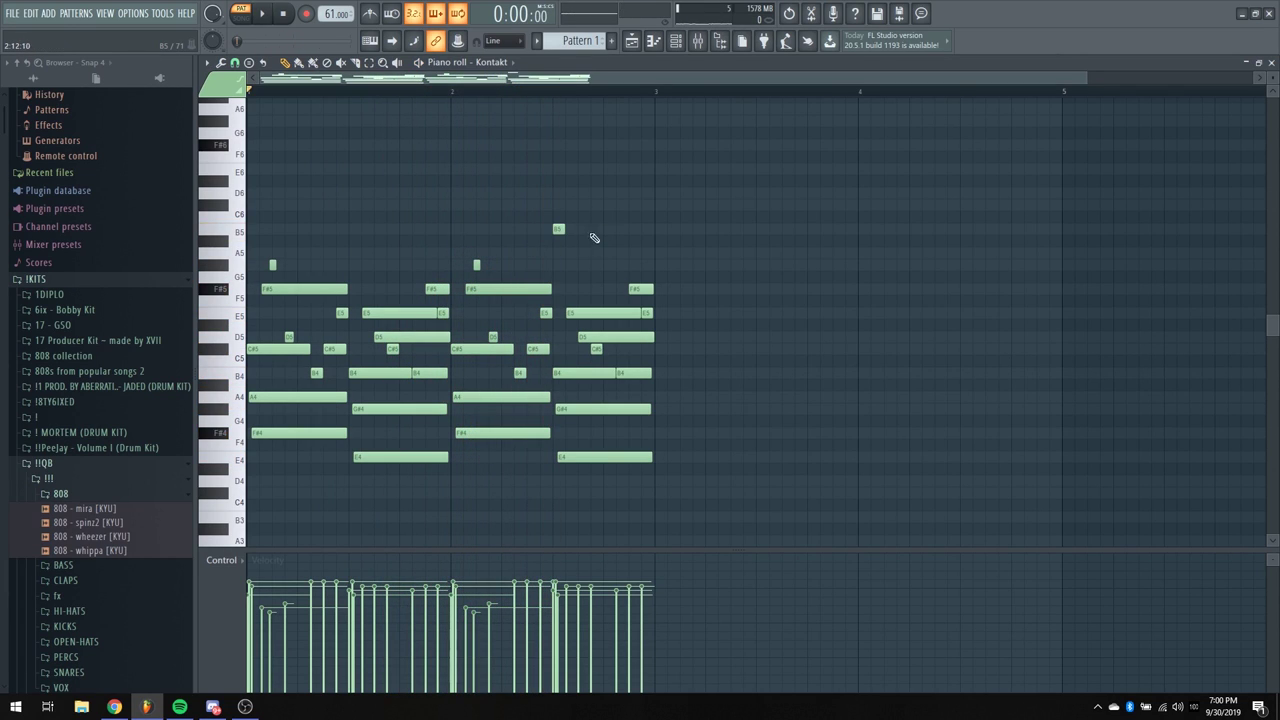
left_click_drag(560, 229, 604, 229)
scroll(580, 98, "up", 3)
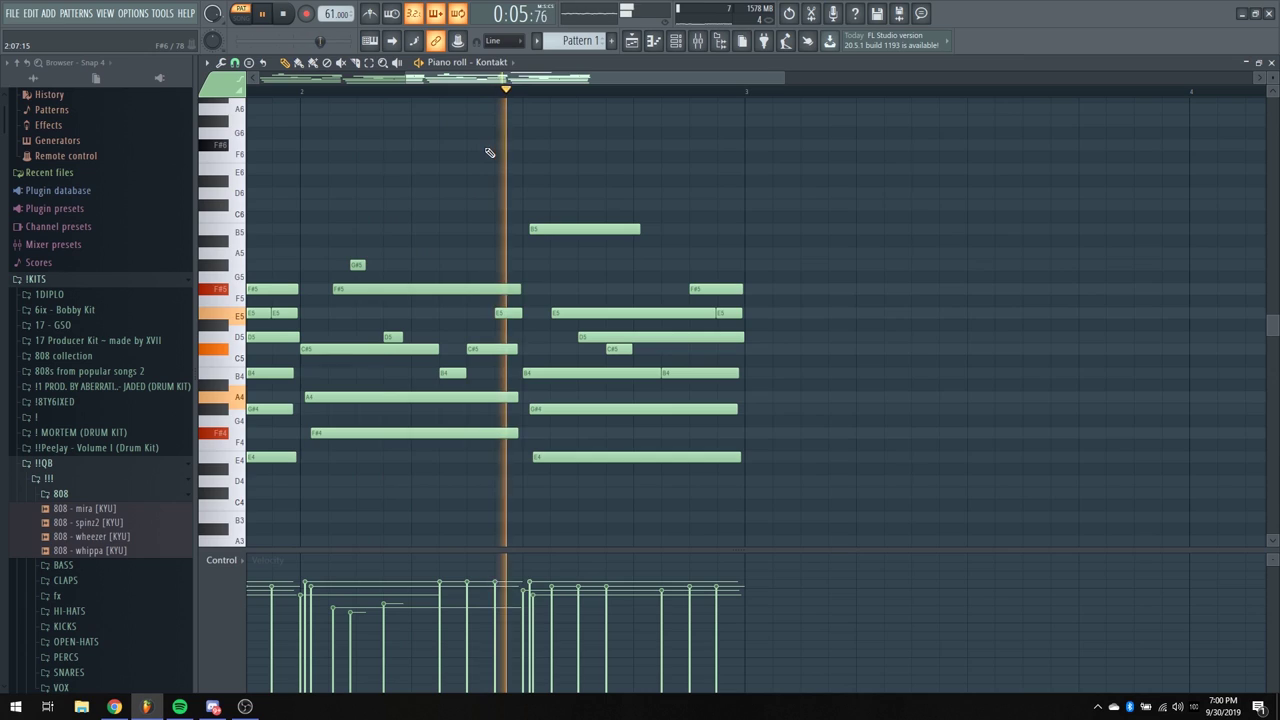
Shorten the high B5 and continue the top melody with A5, G#5 and A5 through the end of bar 2
key("space")
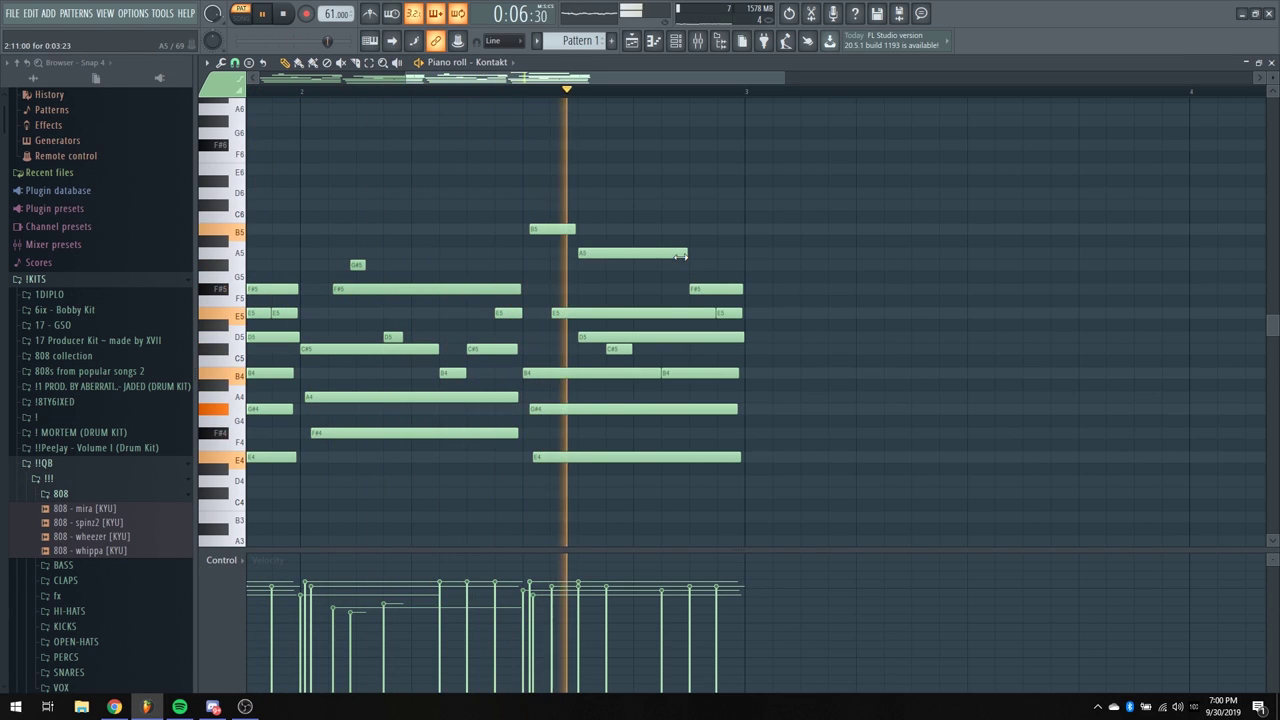
key("space")
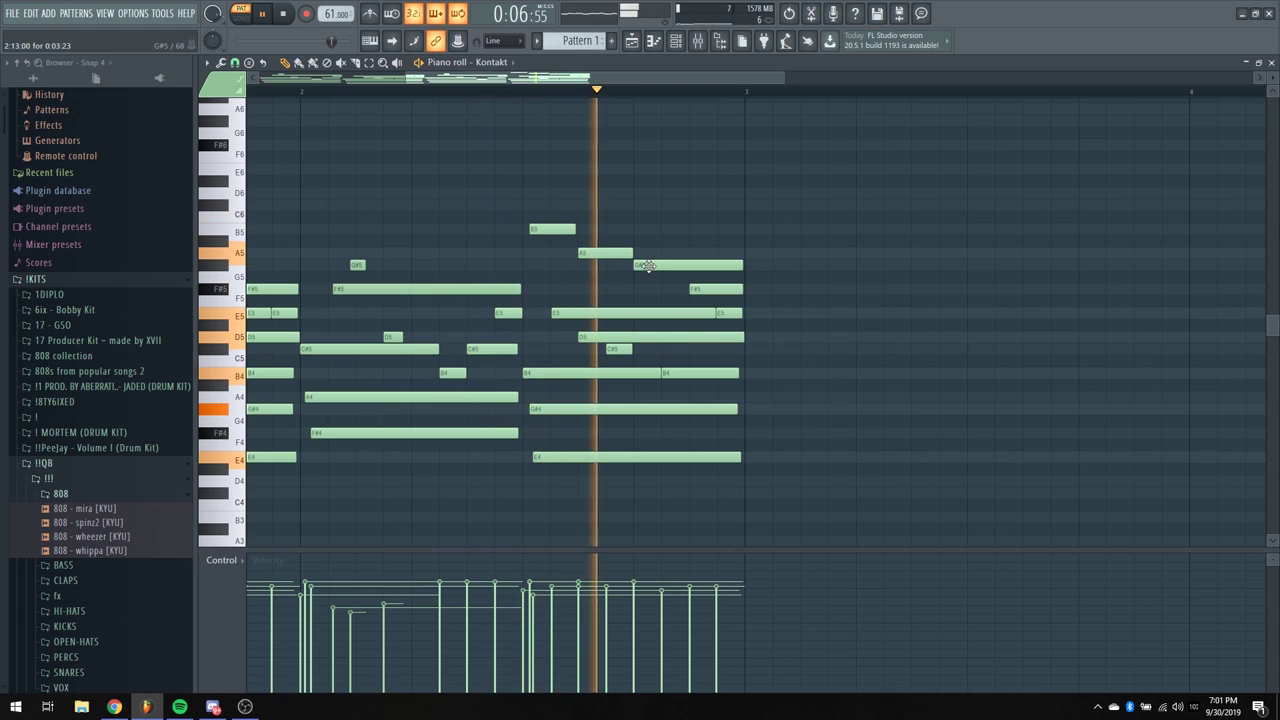
key("space")
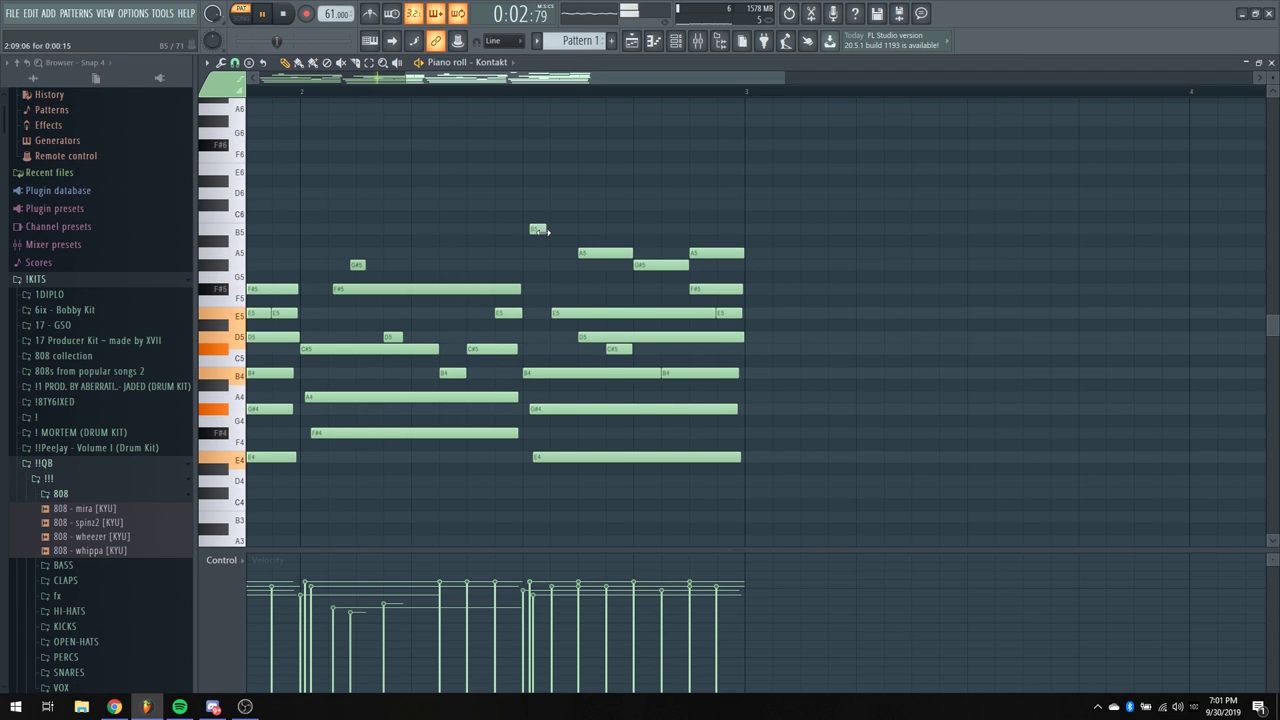
Split the high B5, first A5 and G#5 into pairs of short repeated notes with small gaps, auditioning the phrase
left_click(563, 229)
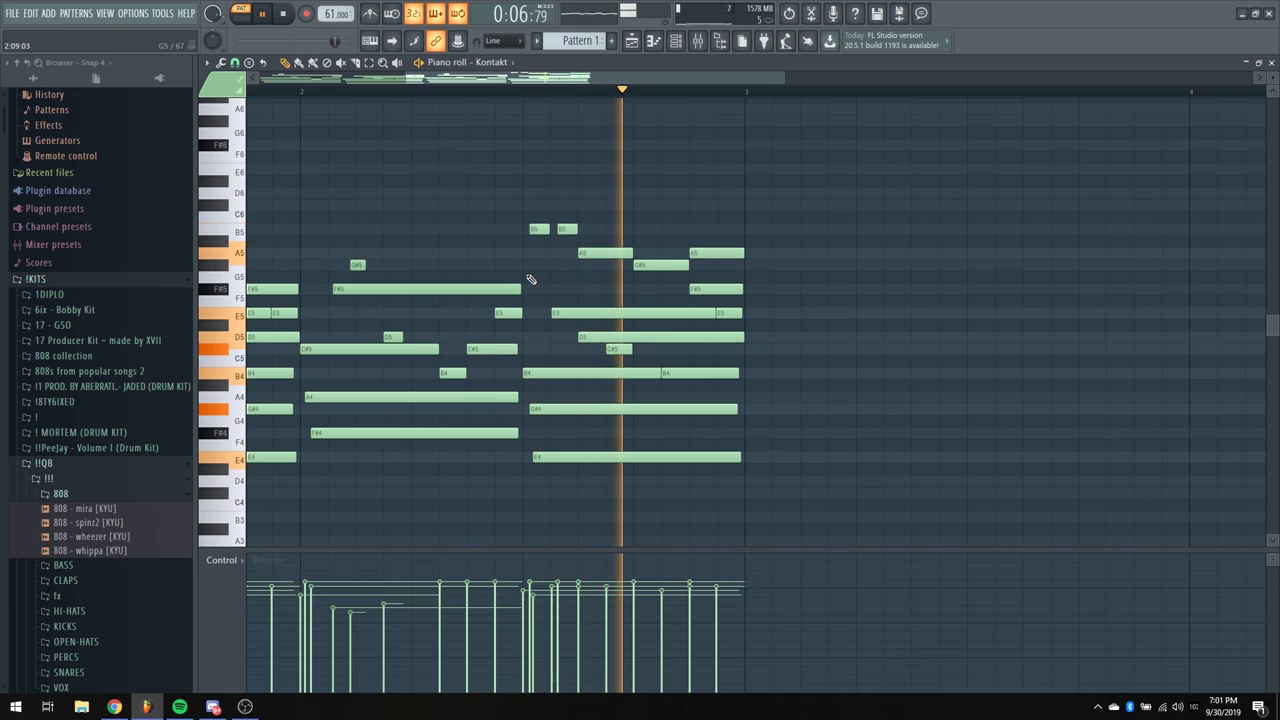
key("space")
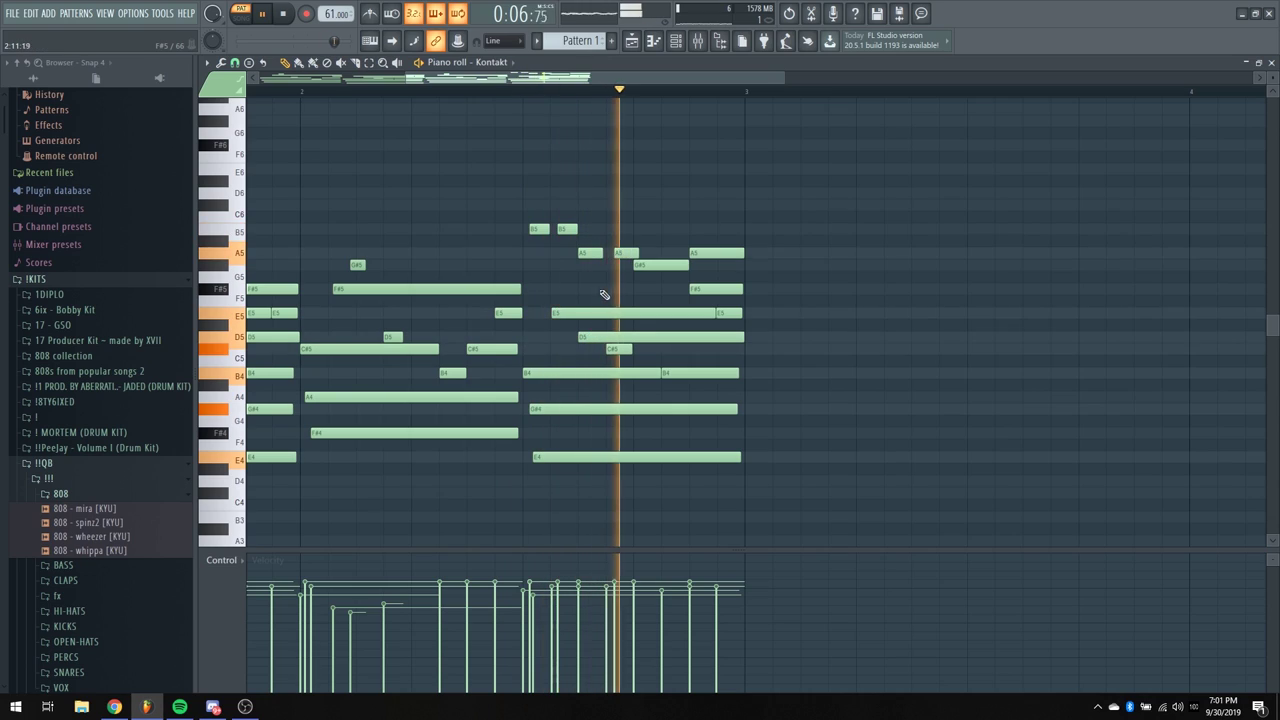
key("space")
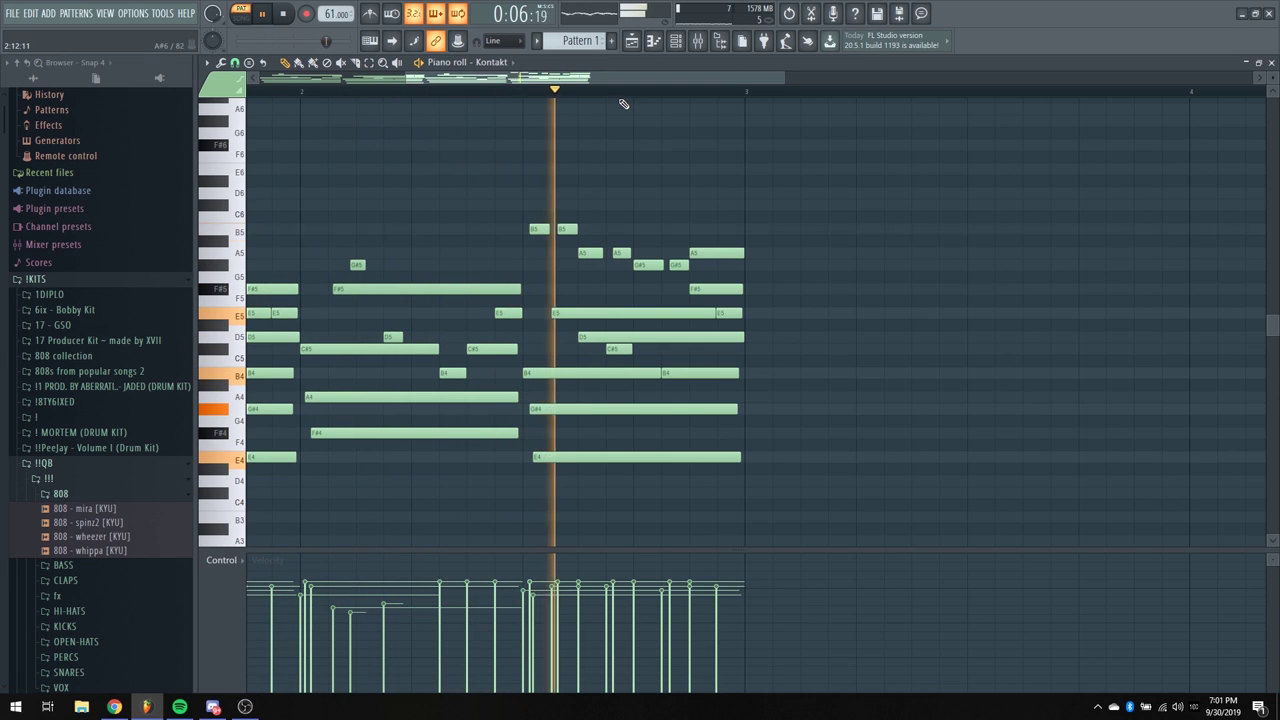
Turn on the metronome, slightly trim the first high G#5 in the run, and split the final A5 into two shorter notes
scroll(640, 87, "up", 2)
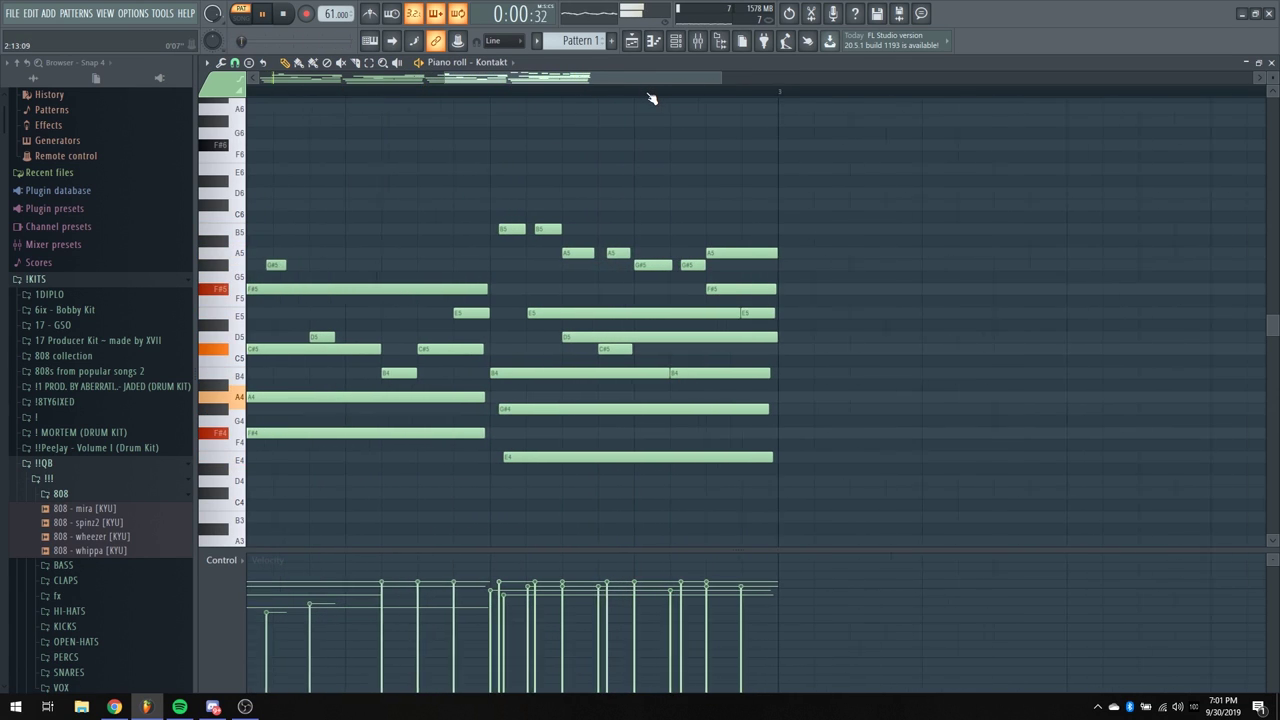
left_click(369, 14)
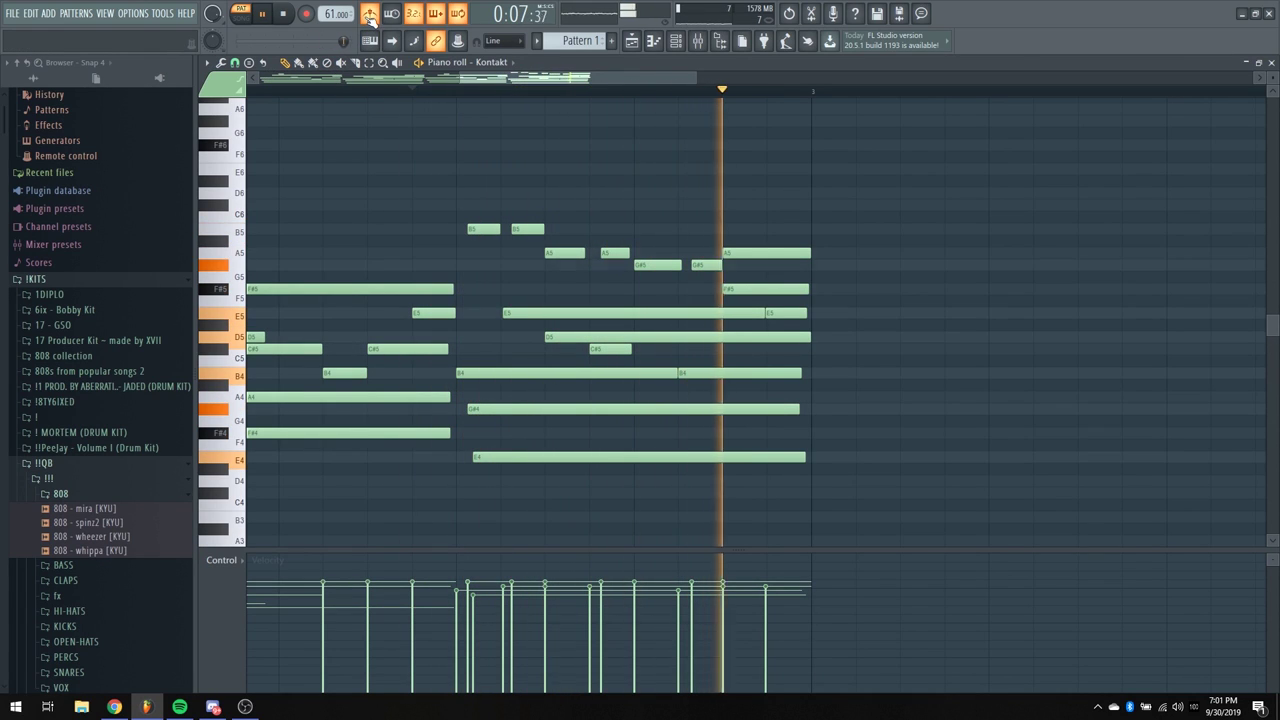
key("space")
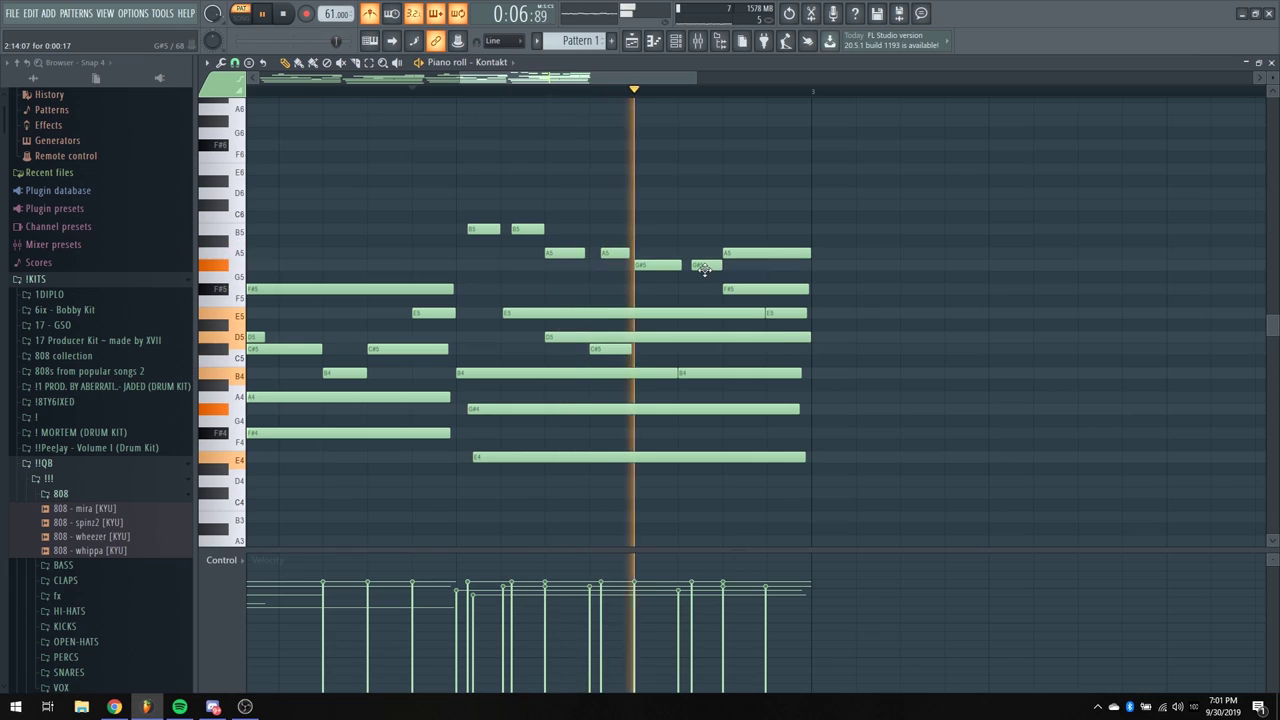
key("space")
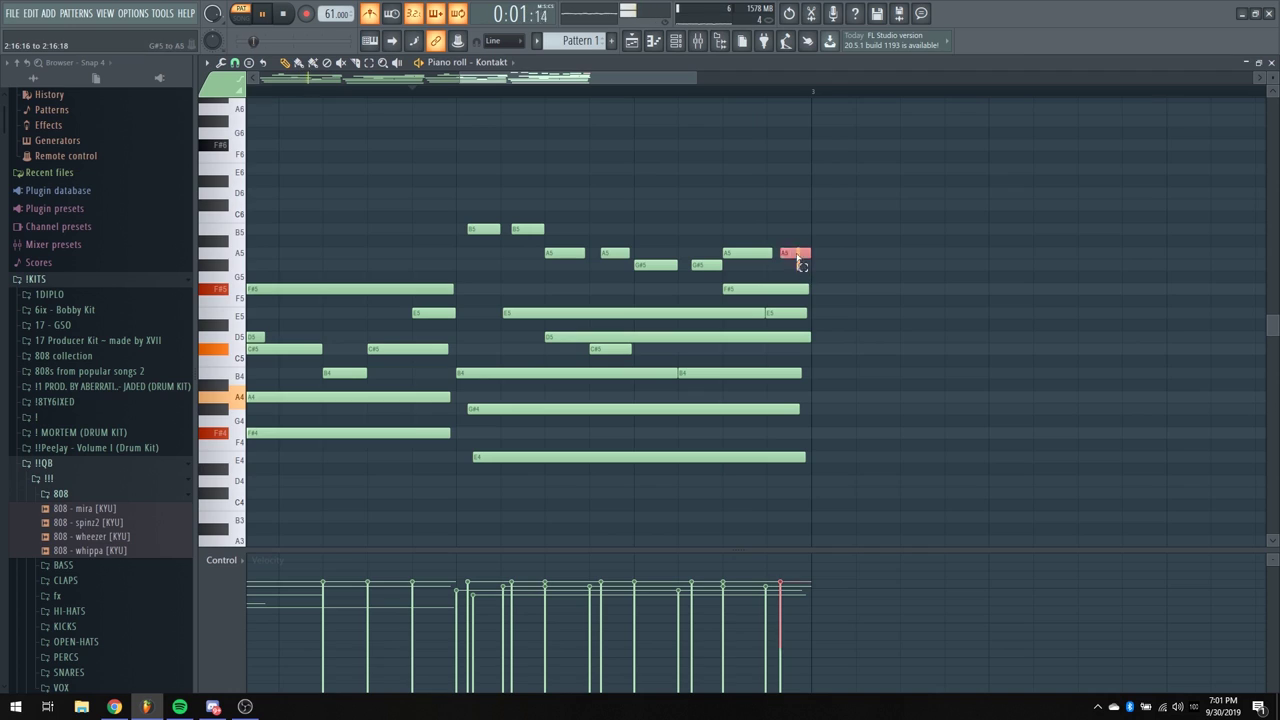
Lower the velocities of the second note in each repeated B5, A5, G#5 and A5 pair
left_click_drag(489, 218, 488, 212)
left_click(612, 252, "ctrl")
left_click(703, 265, "ctrl")
left_click(803, 252, "ctrl")
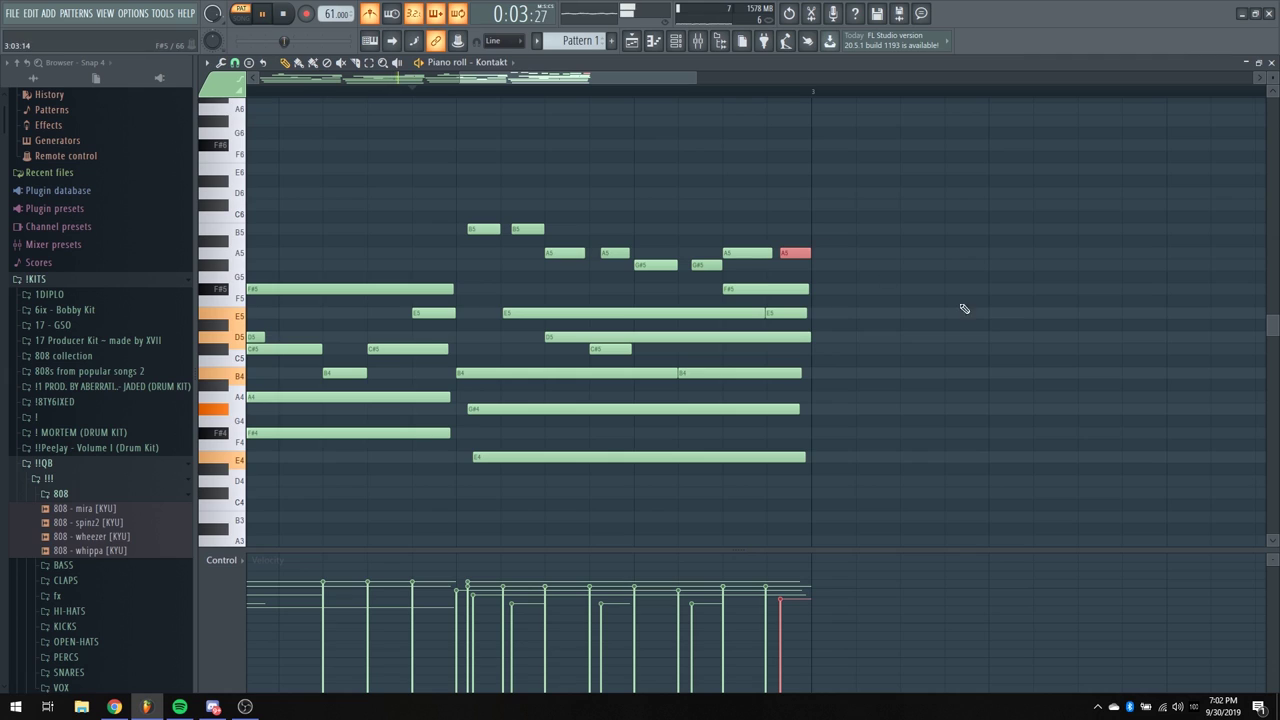
Play back the complete two-bar melody with the metronome on, then stop it
scroll(576, 95, "down", 3)
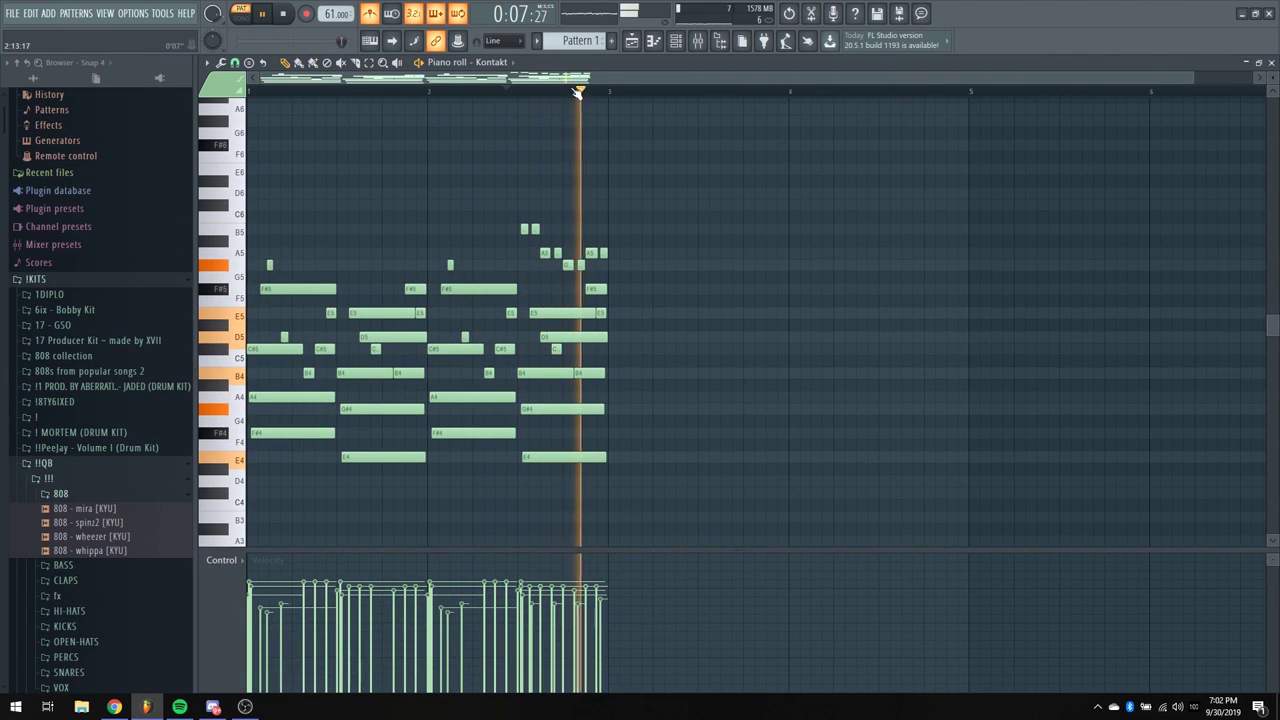
scroll(576, 93, "down", 1)
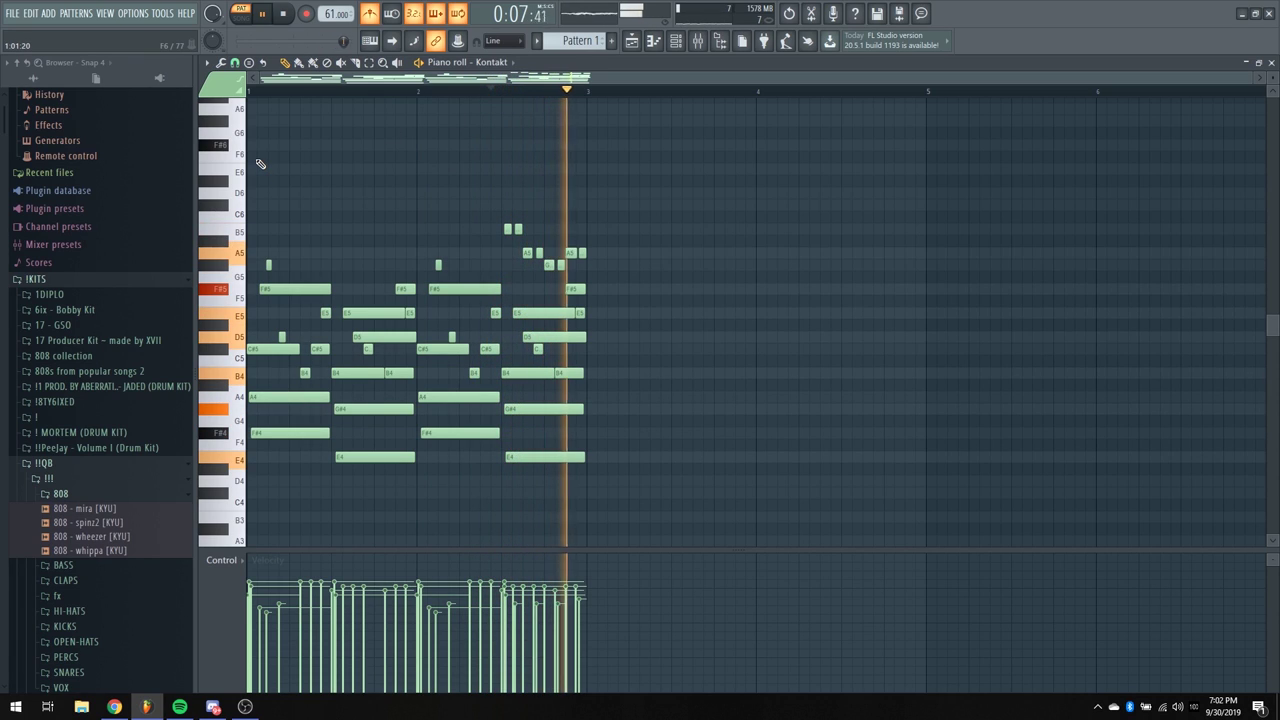
key("space")
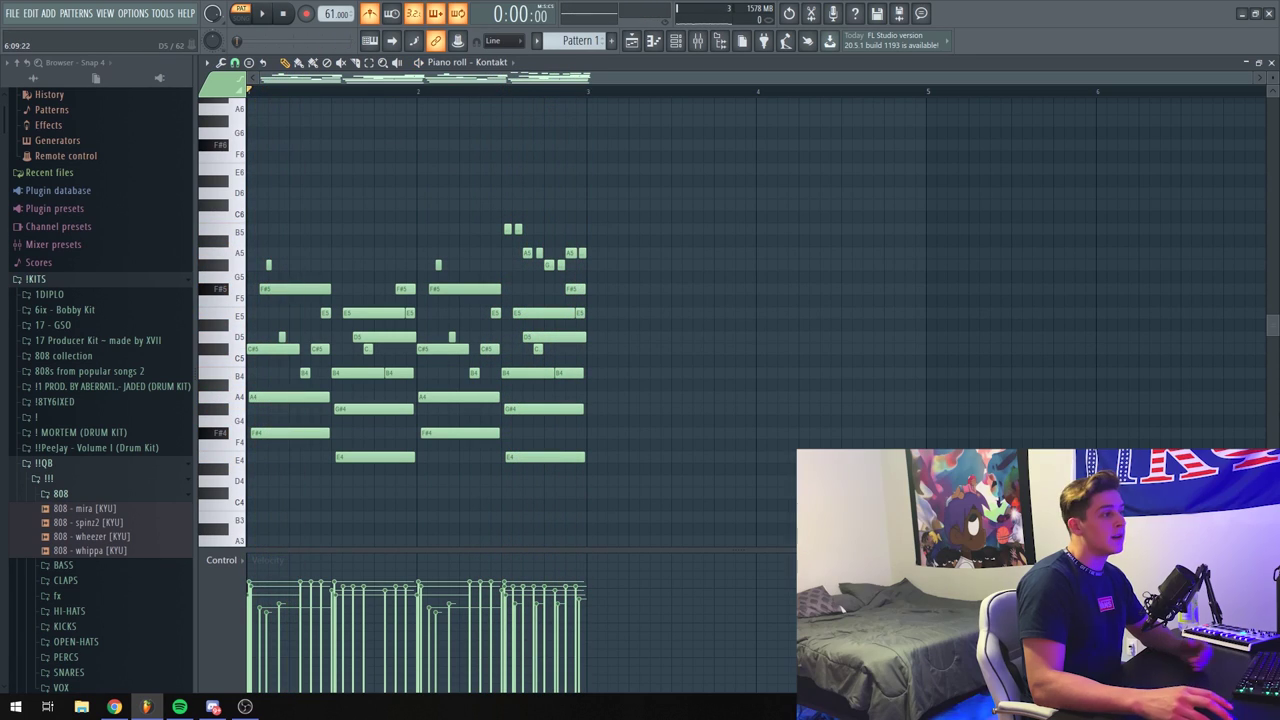
Place Pattern 1 twice in a row on Track 2 of the playlist and select bars 1 through 4
key("F5")
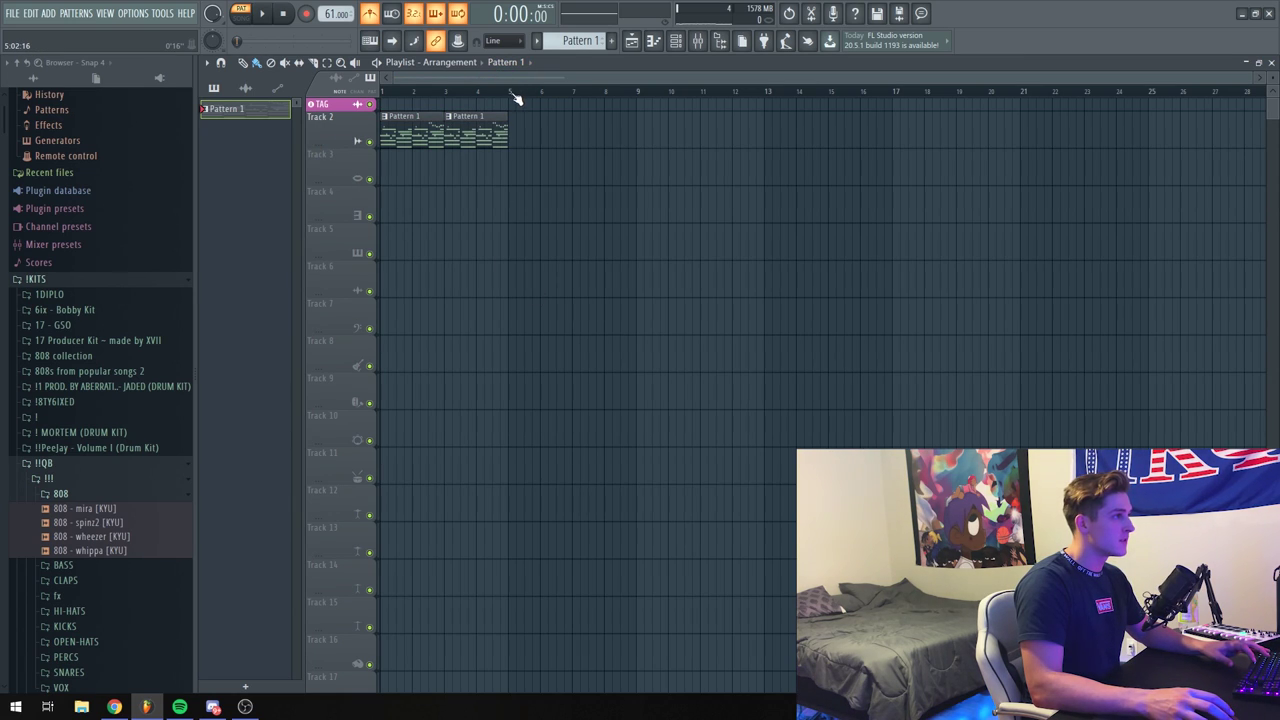
left_click_drag(513, 93, 213, 107)
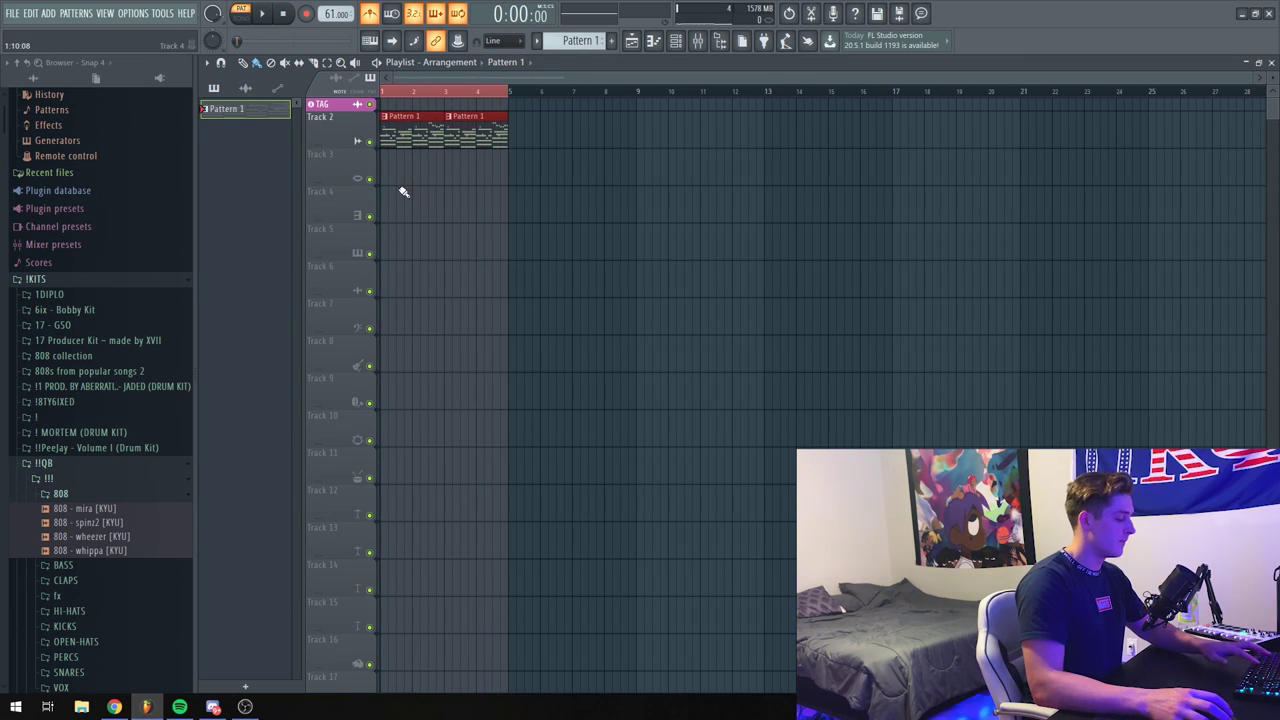
Load Edison into slot 9 of the Master mixer track
left_click(696, 42)
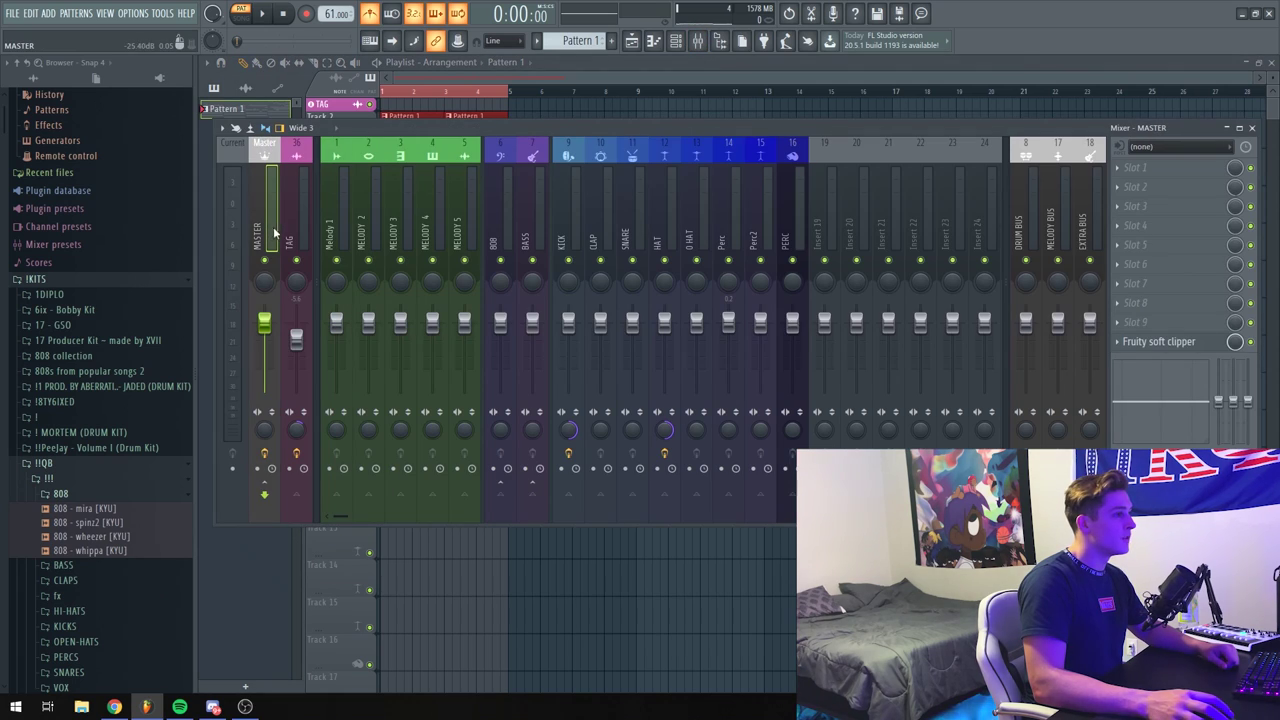
right_click(1170, 341)
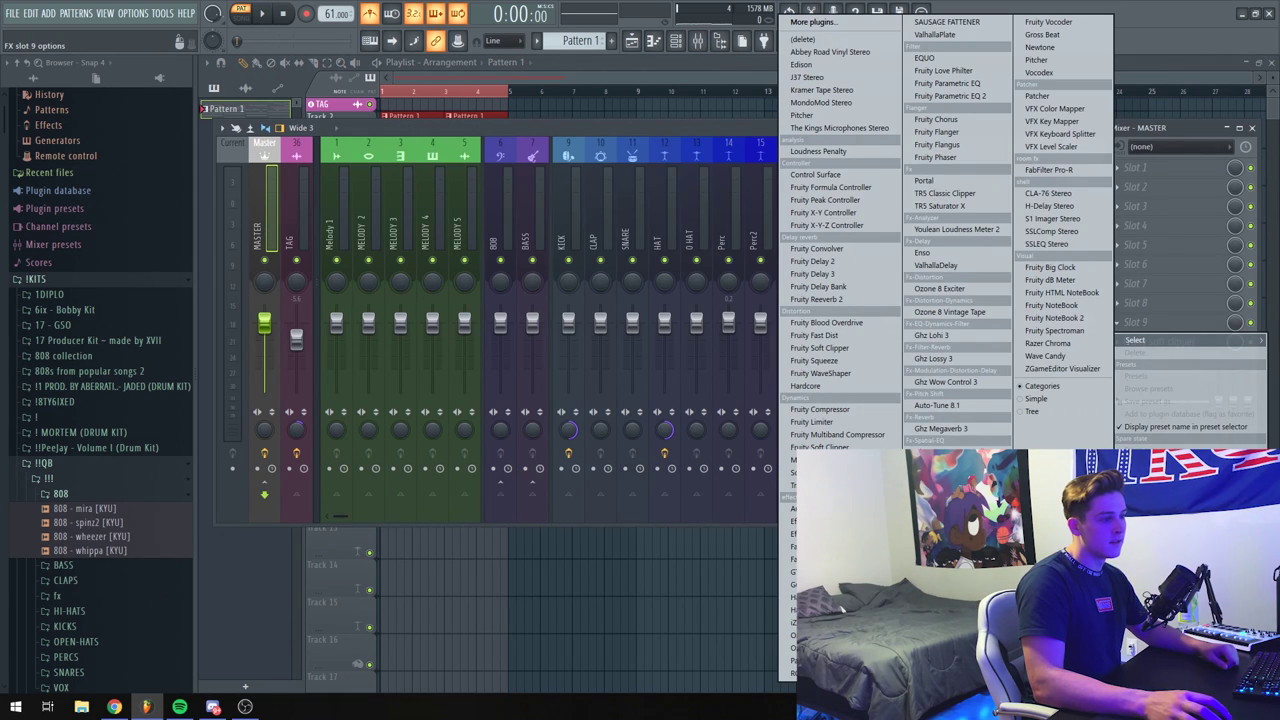
left_click(801, 64)
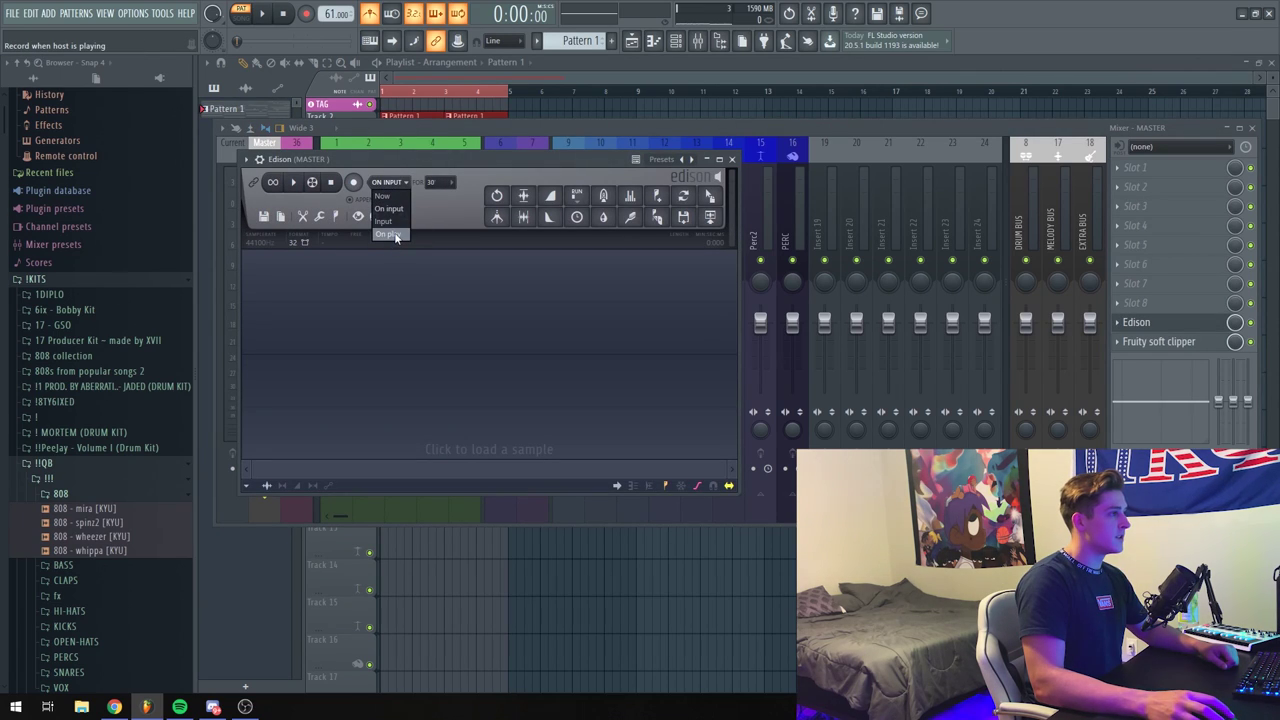
Set Edison on the Master track to record on play and arm its recording
left_click(504, 77)
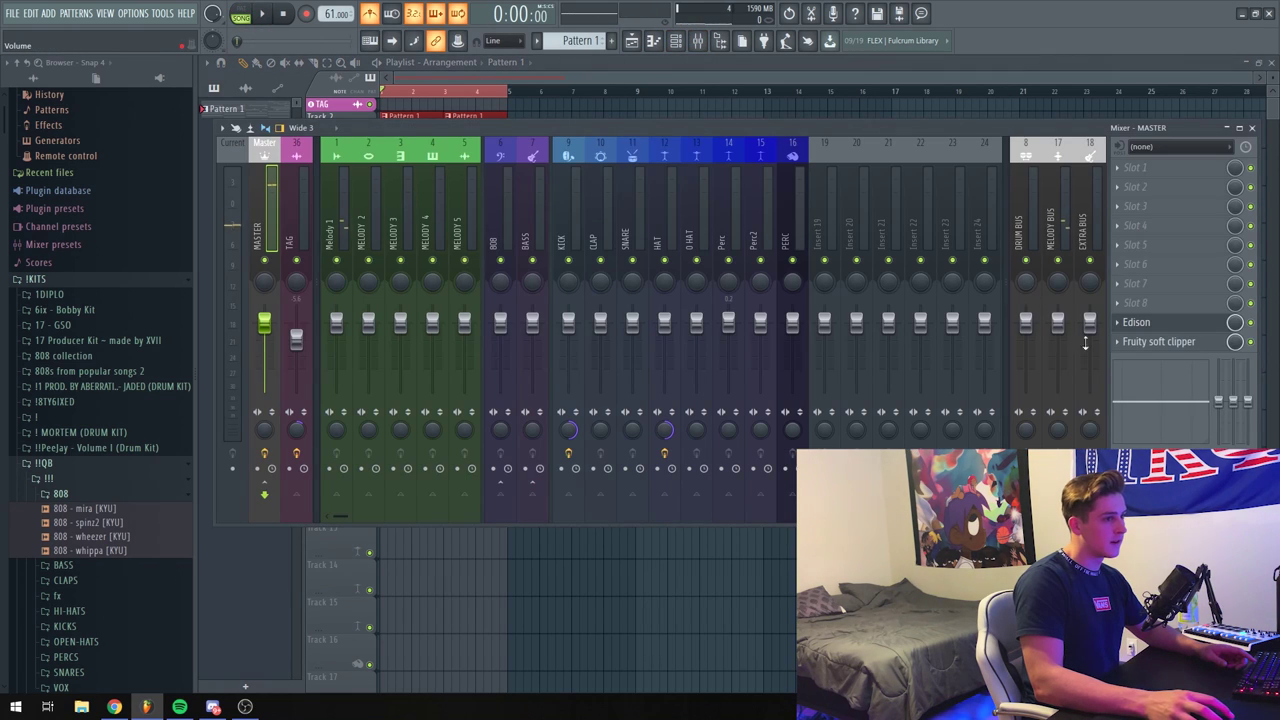
left_click(1172, 324)
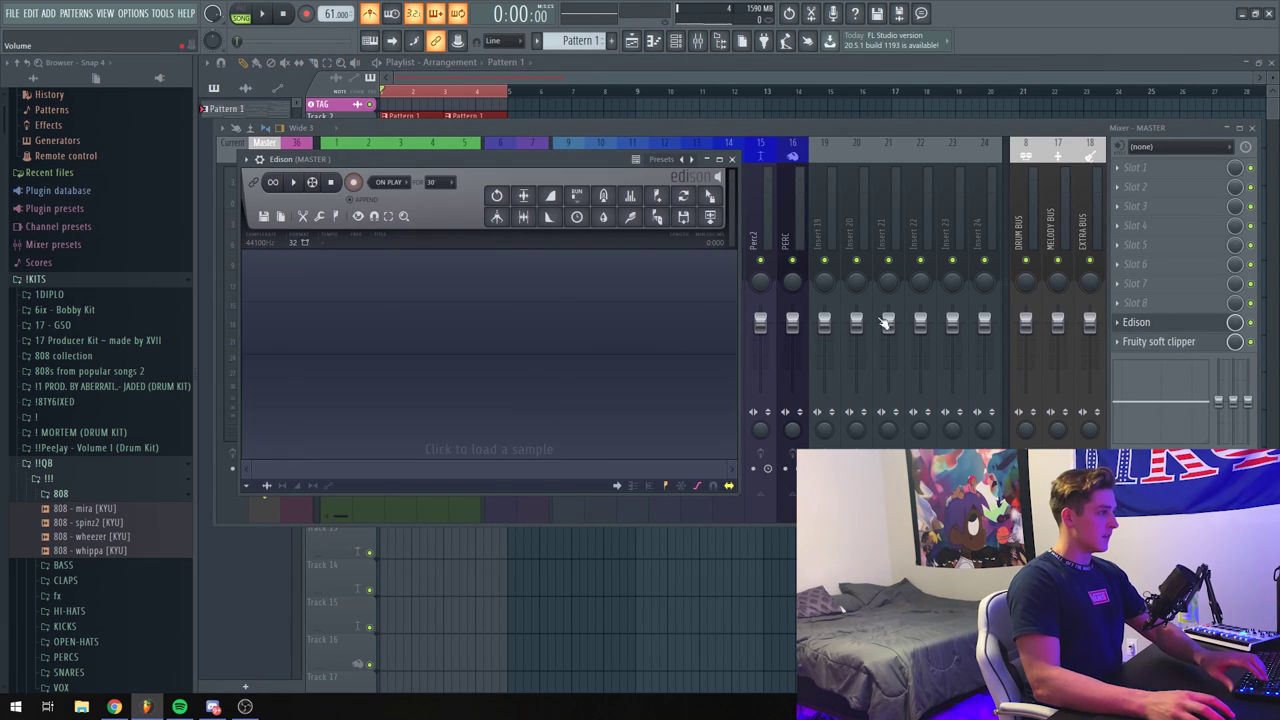
left_click(353, 180)
left_click(473, 78)
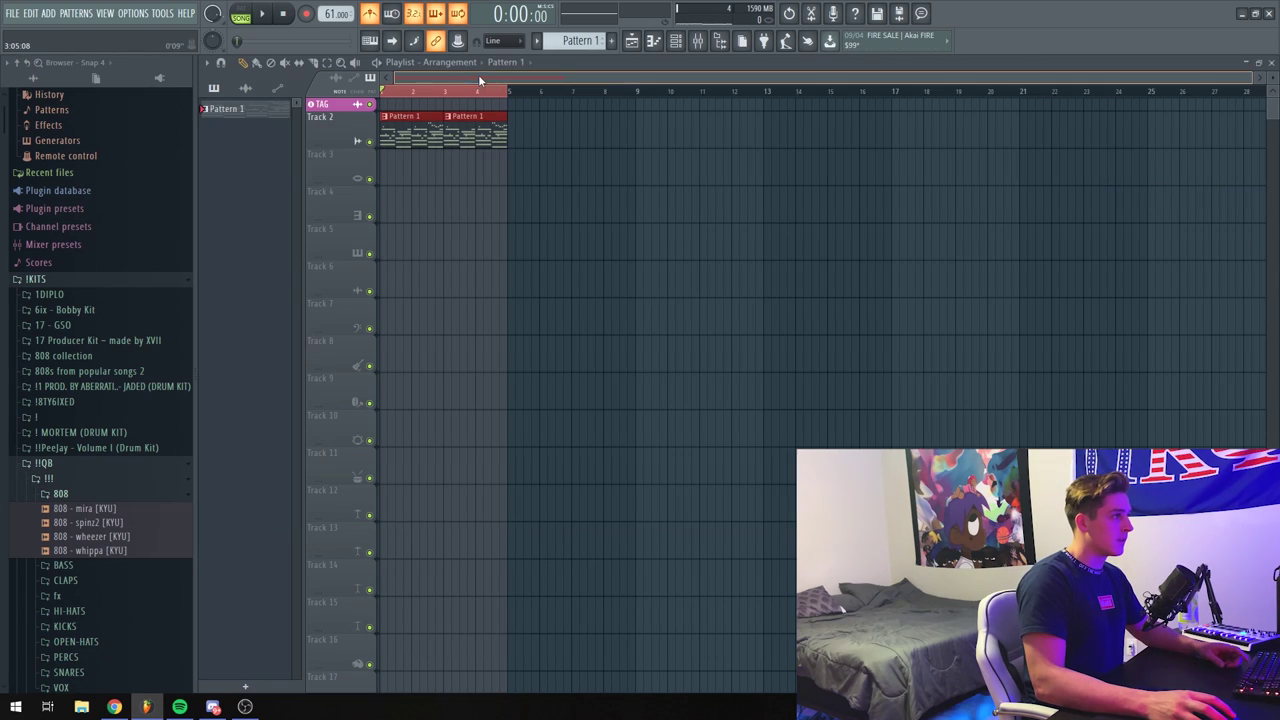
Record a short trial take of the playlist, turn the metronome off, and inspect the take in Edison
key("space")
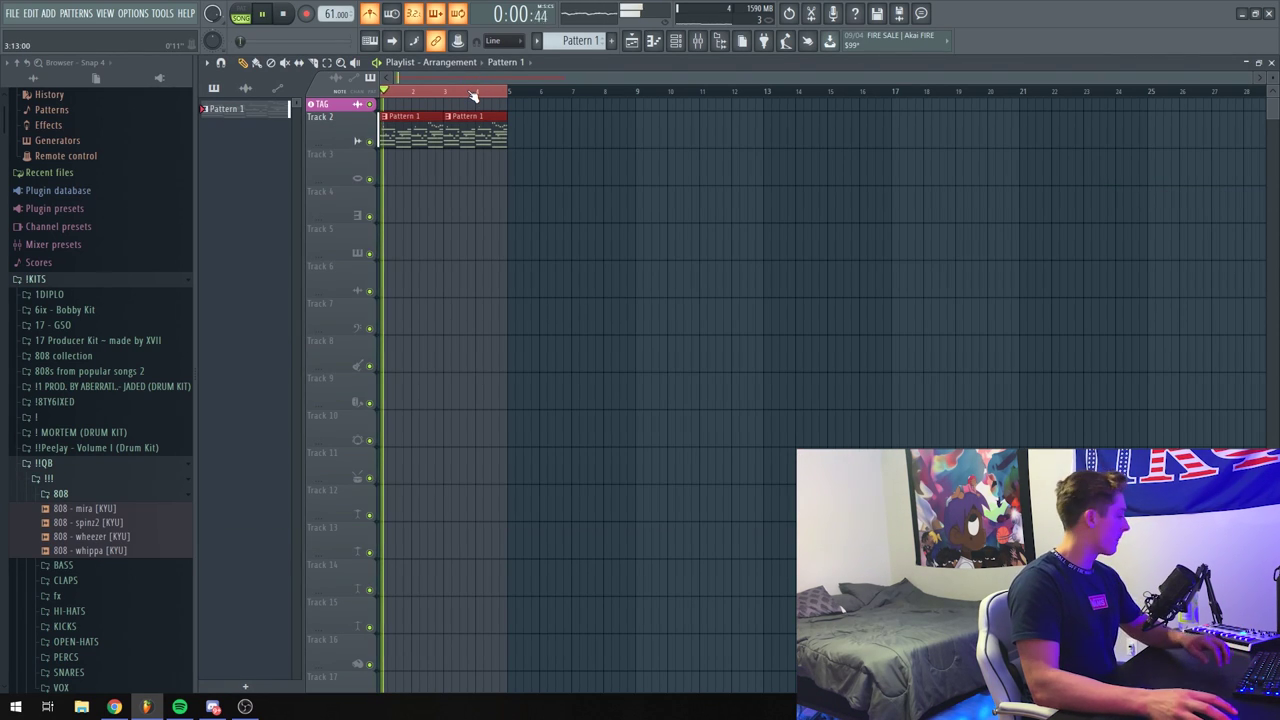
key("space")
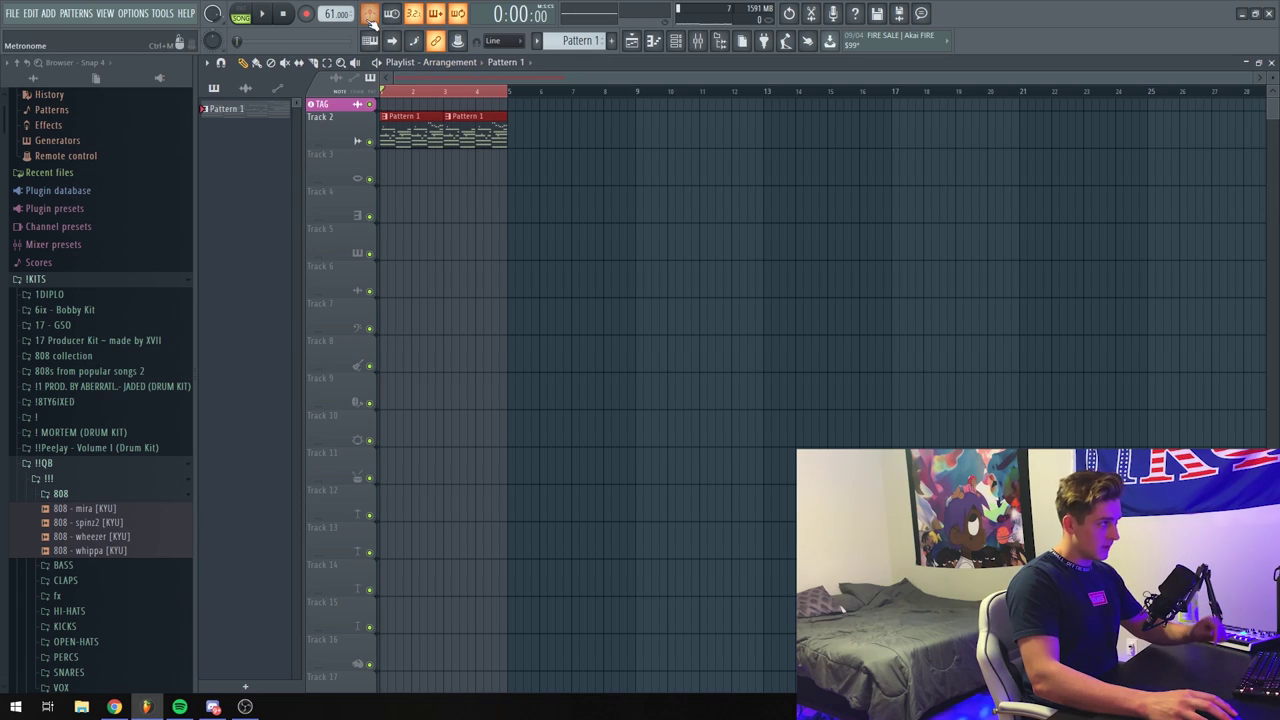
left_click(698, 40)
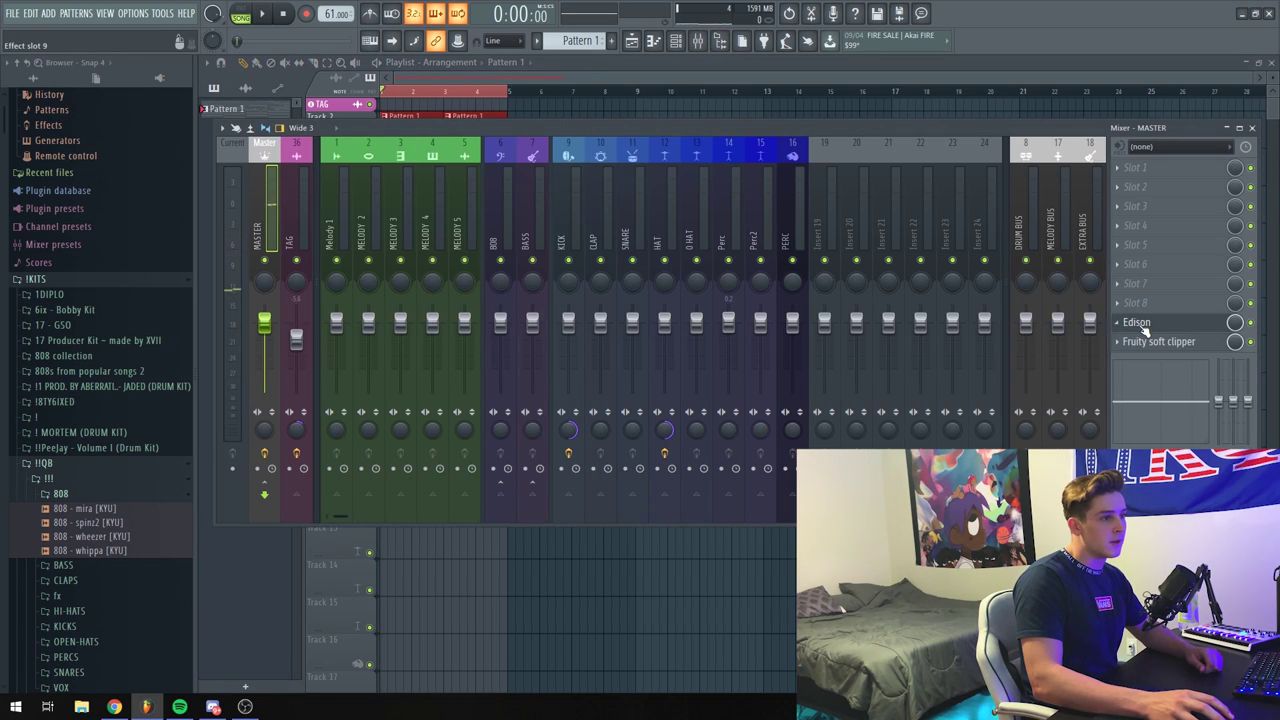
left_click(1139, 324)
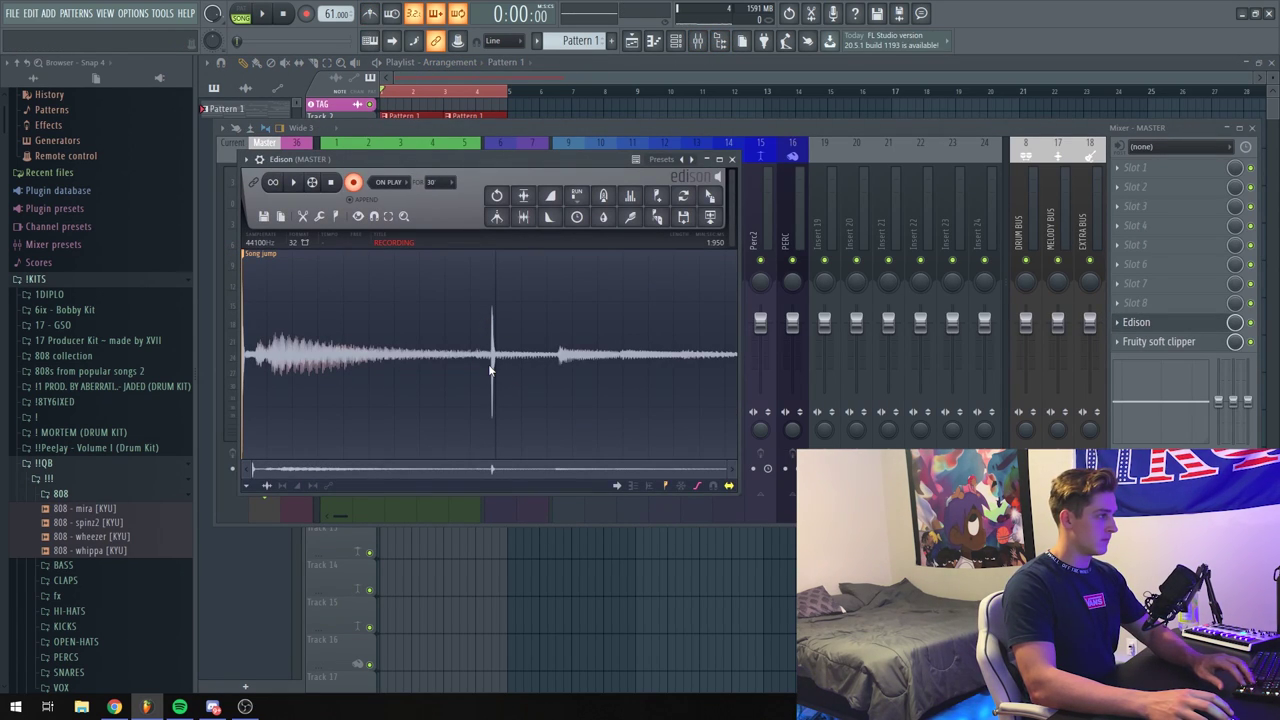
Record bars 1 through 4 again in Edison without the metronome and trim the take to the loop
key("Escape")
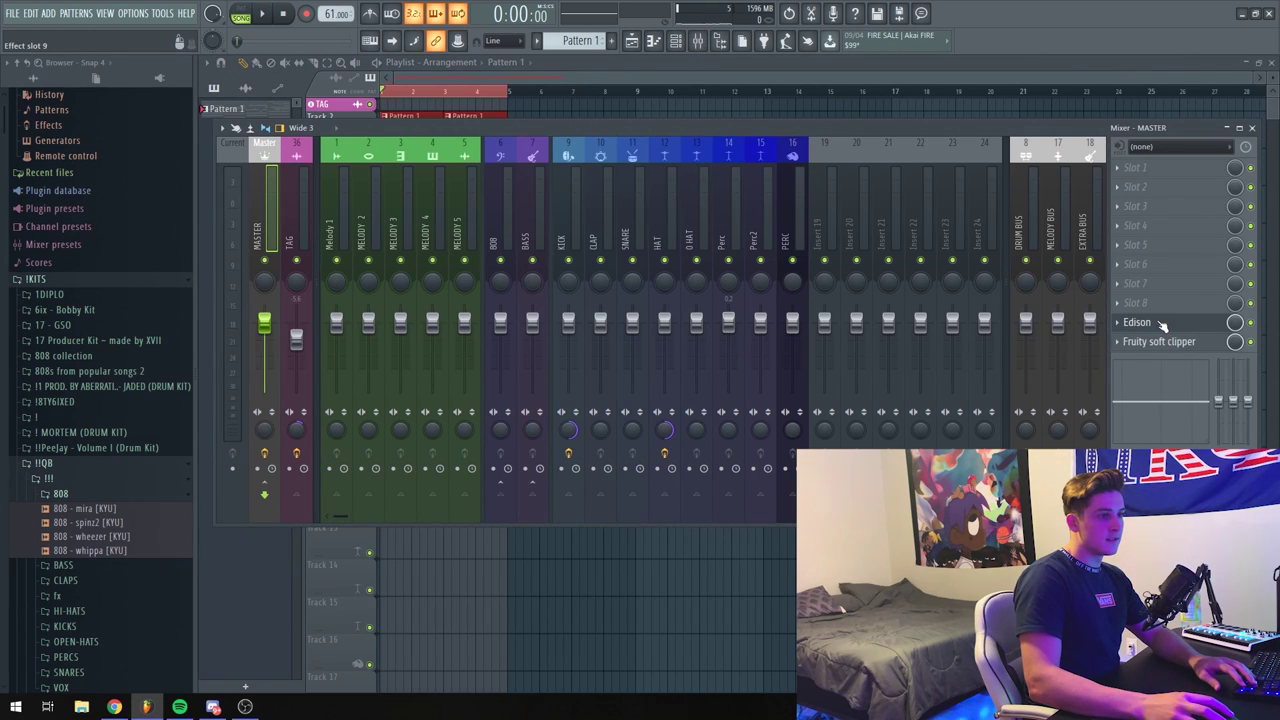
left_click(1158, 326)
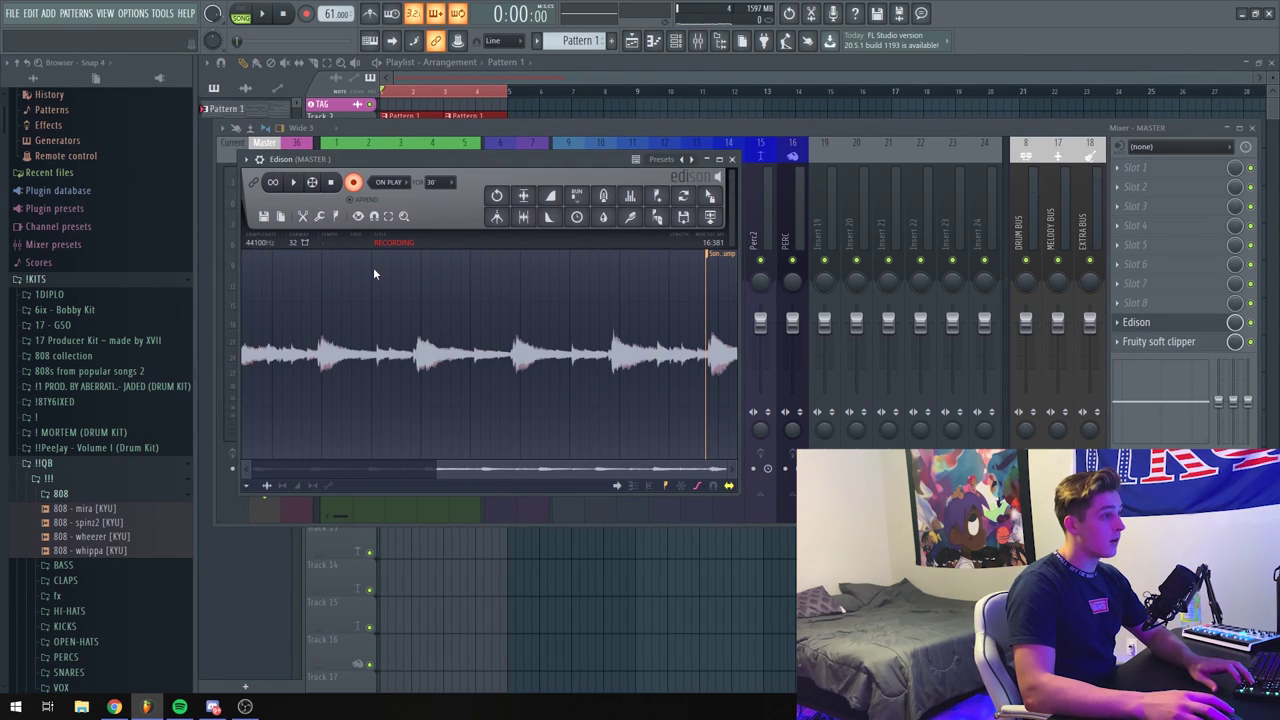
key("space")
key("Delete")
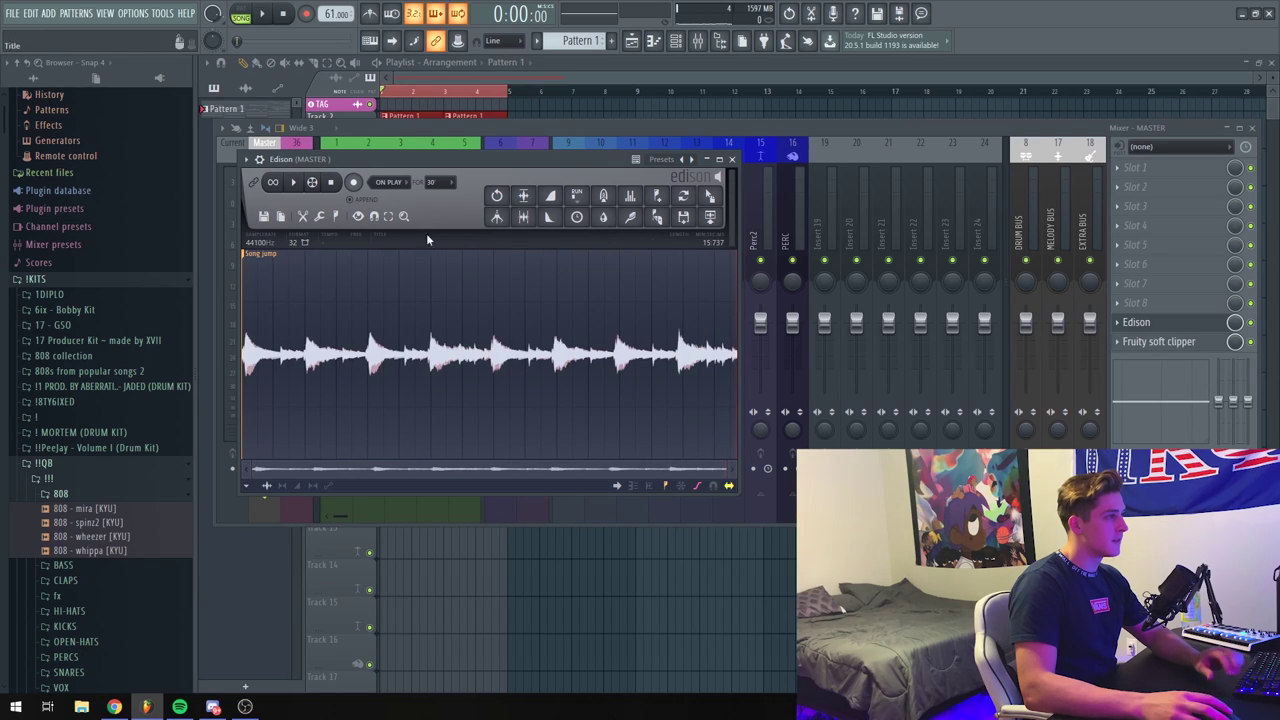
Replace the pattern clips with the Edison recording at bar 1 of Track 2, routed to the Melody 1 mixer track
left_click_drag(710, 196, 317, 180)
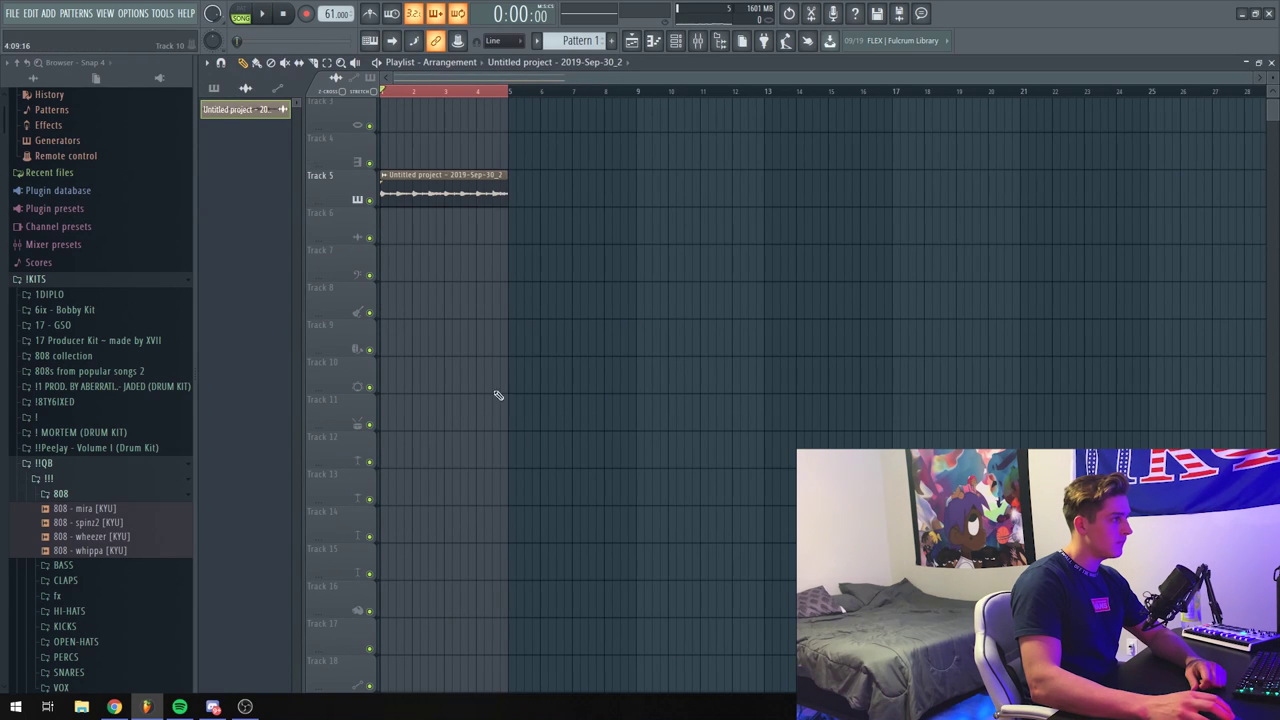
scroll(483, 372, "up", 2)
left_click_drag(456, 264, 420, 128)
double_click(430, 127)
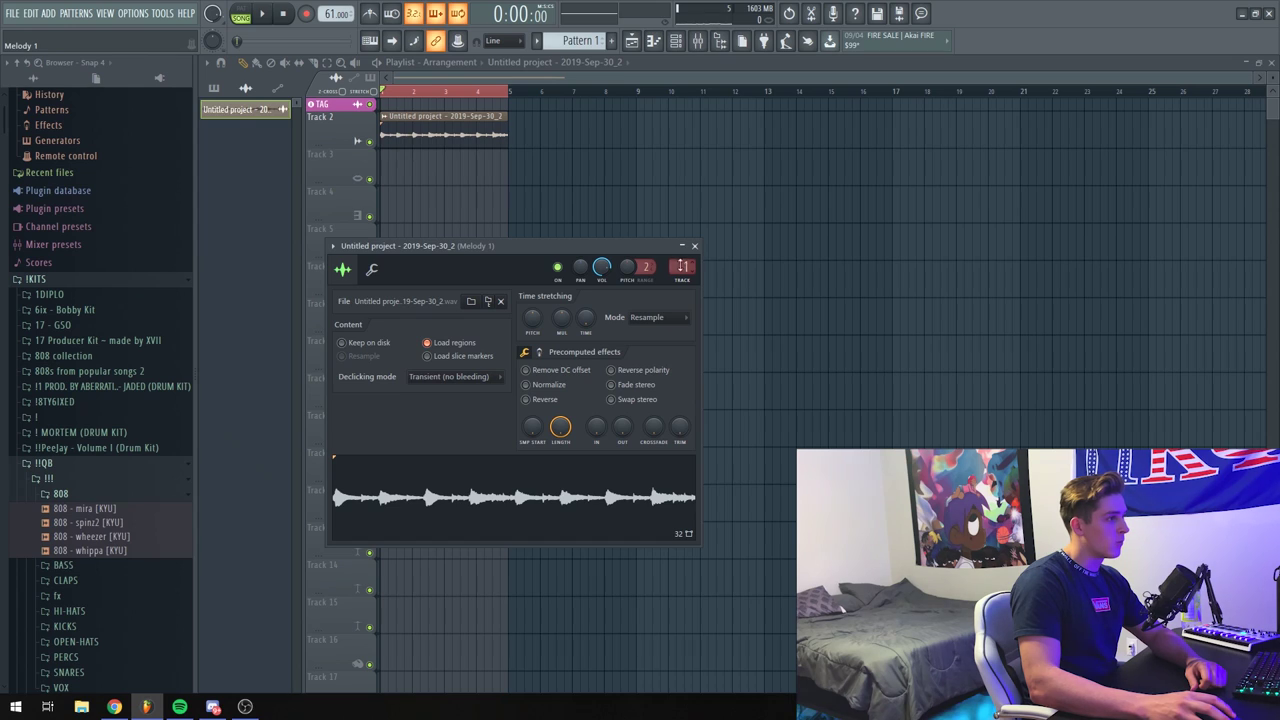
left_click(694, 245)
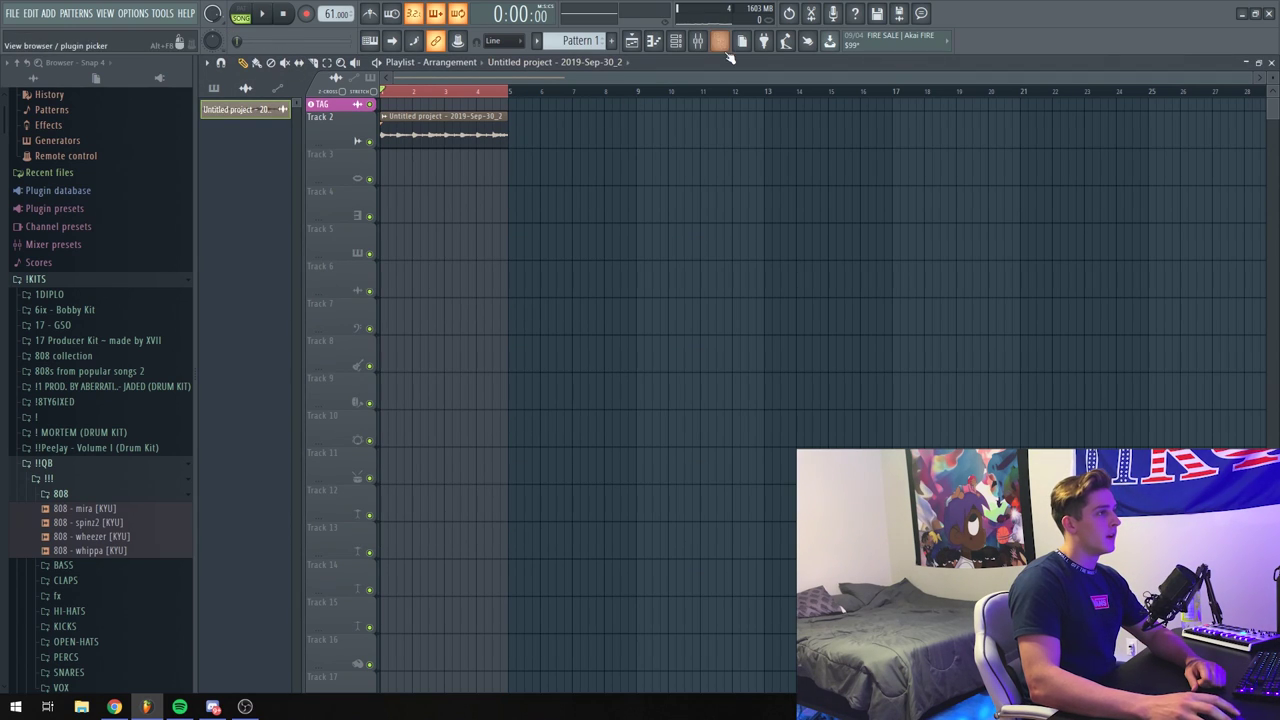
Load RC-20 Retro Color with the Vinyl 1 preset into slot 9 of the Melody 1 mixer track
left_click(698, 40)
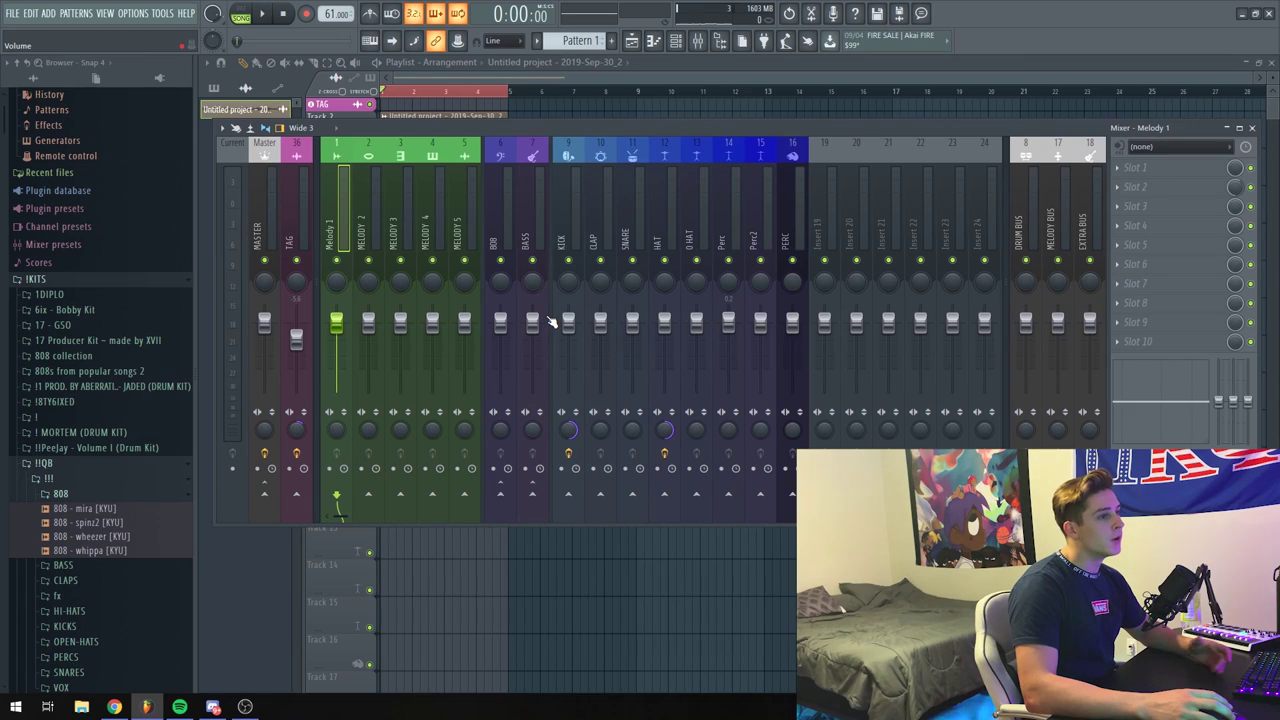
left_click(1190, 330)
left_click(805, 660)
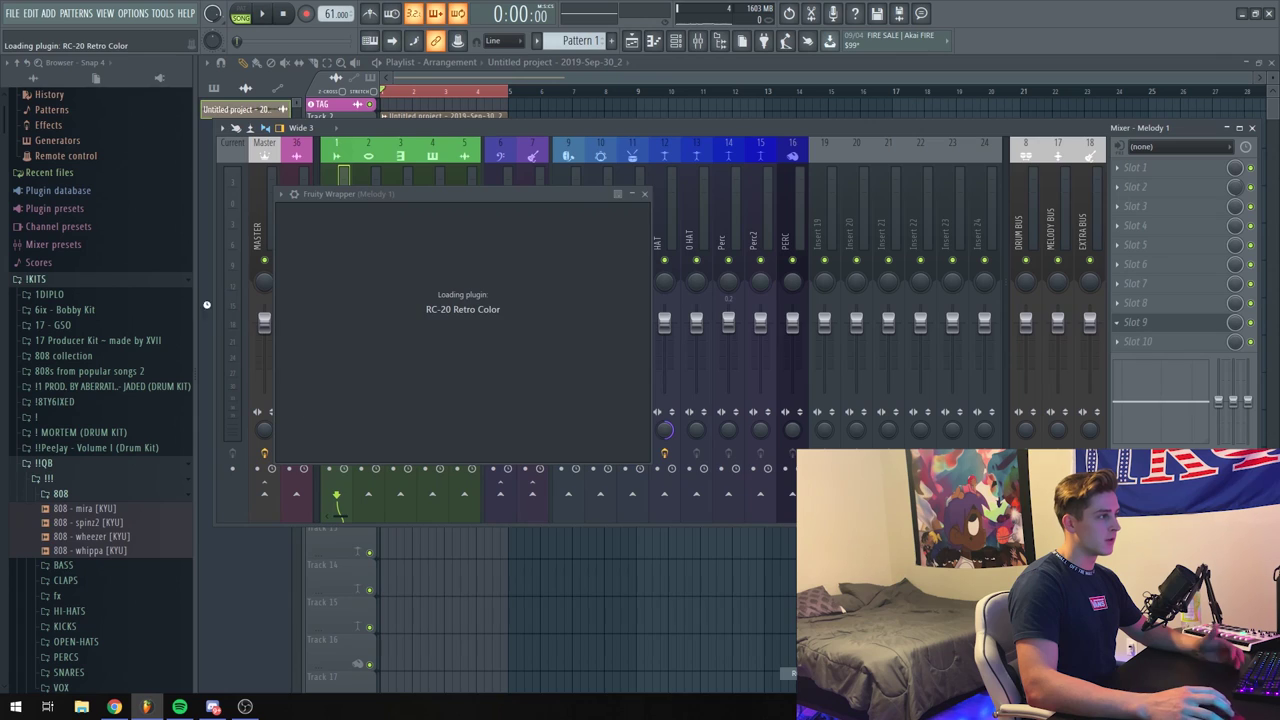
left_click_drag(464, 191, 571, 119)
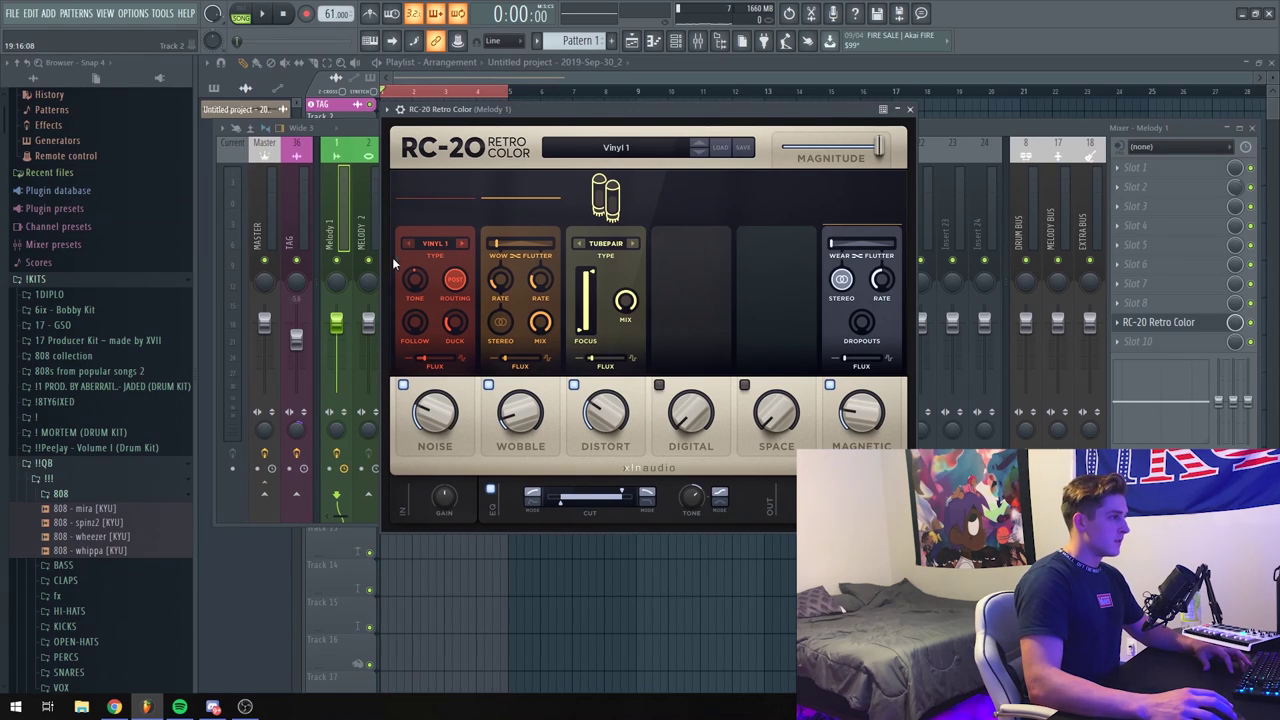
Set the RC-20 noise type to Vinyl 2 and start playing the loop
left_click(458, 245)
mouse_move(428, 421)
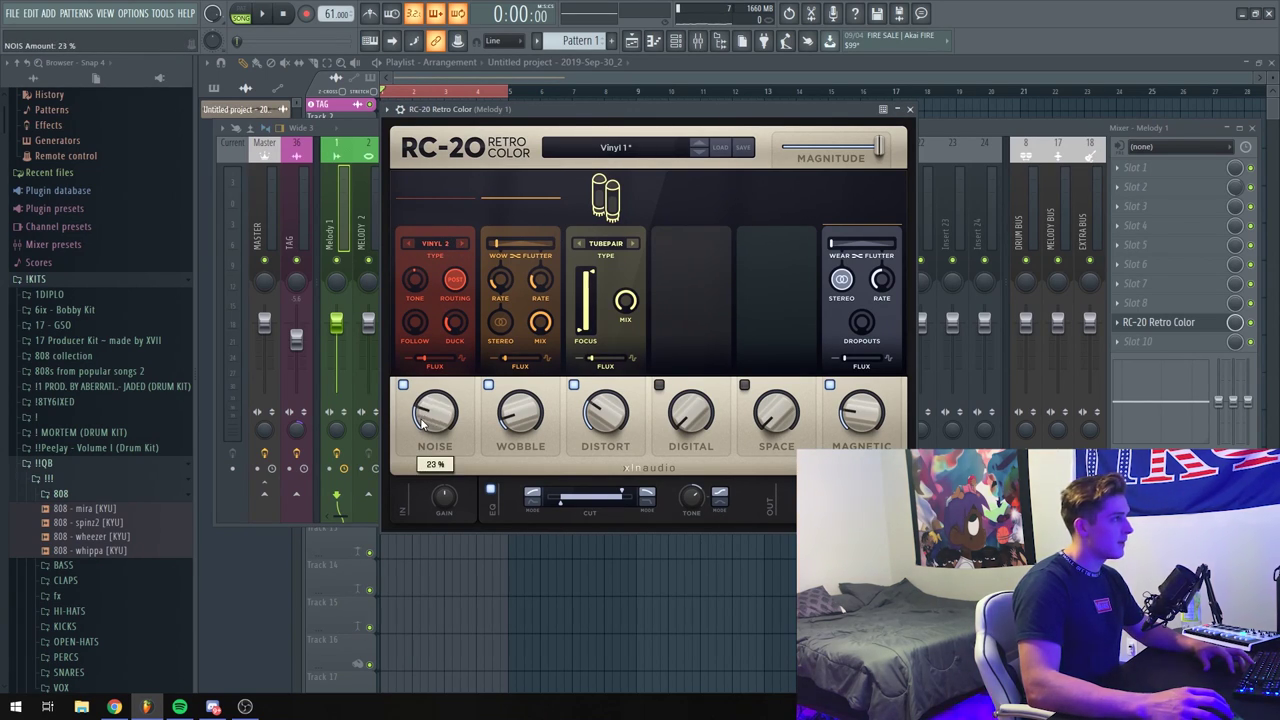
key("space")
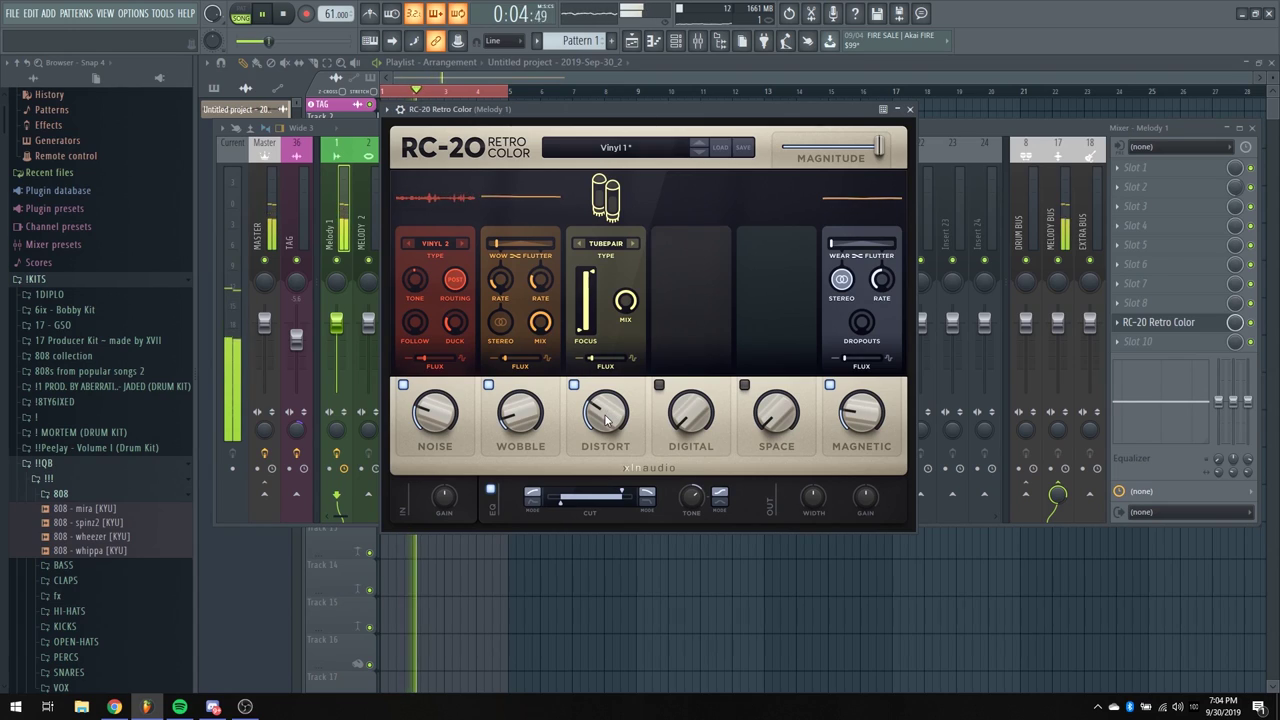
Switch the distortion type to Crunch with more Distort, and raise Space with a decay of 53%
left_click(633, 244)
left_click(633, 244)
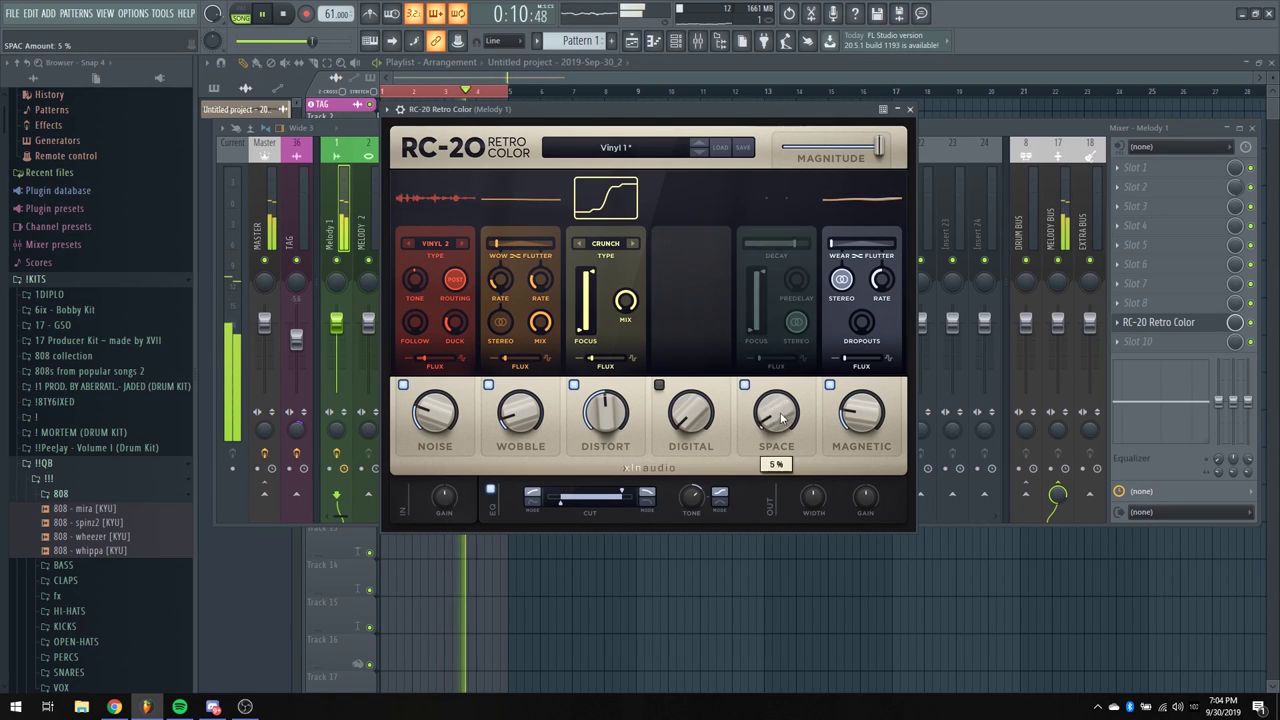
left_click_drag(776, 412, 785, 300)
left_click_drag(796, 246, 776, 245)
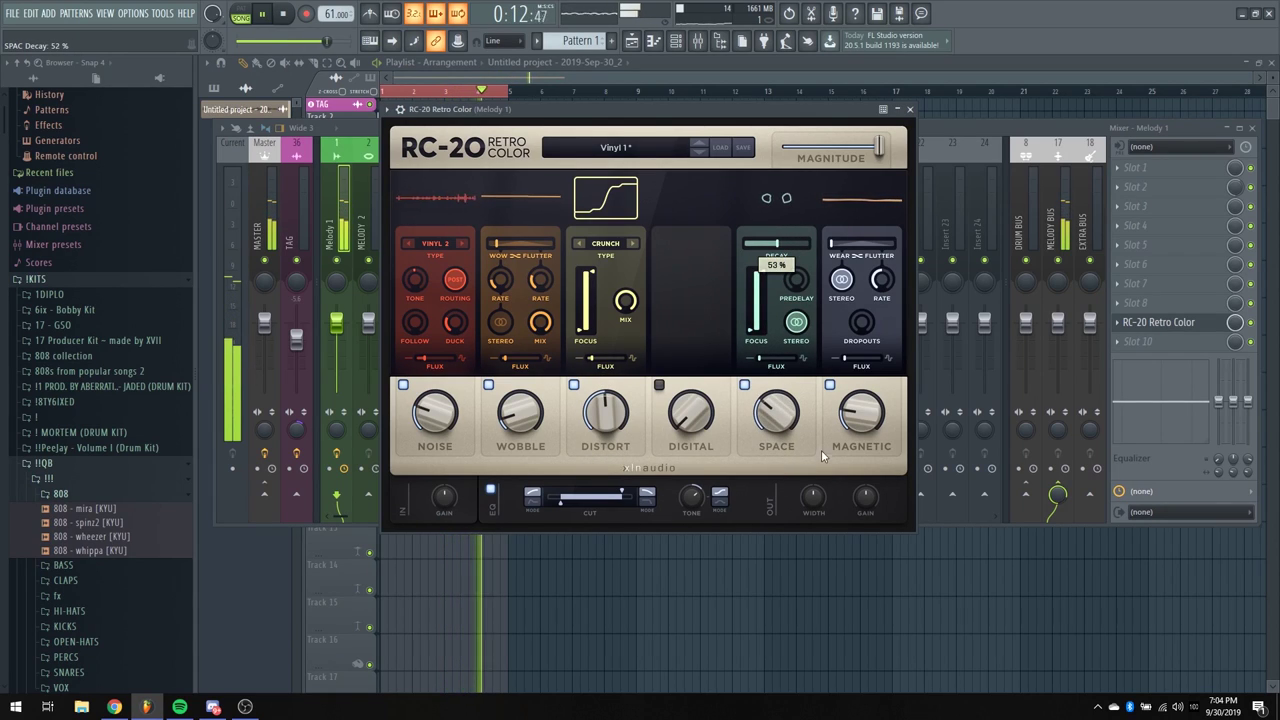
Narrow the RC-20 EQ cut range and reduce Noise to 20%, ending playback
left_click_drag(622, 500, 559, 503)
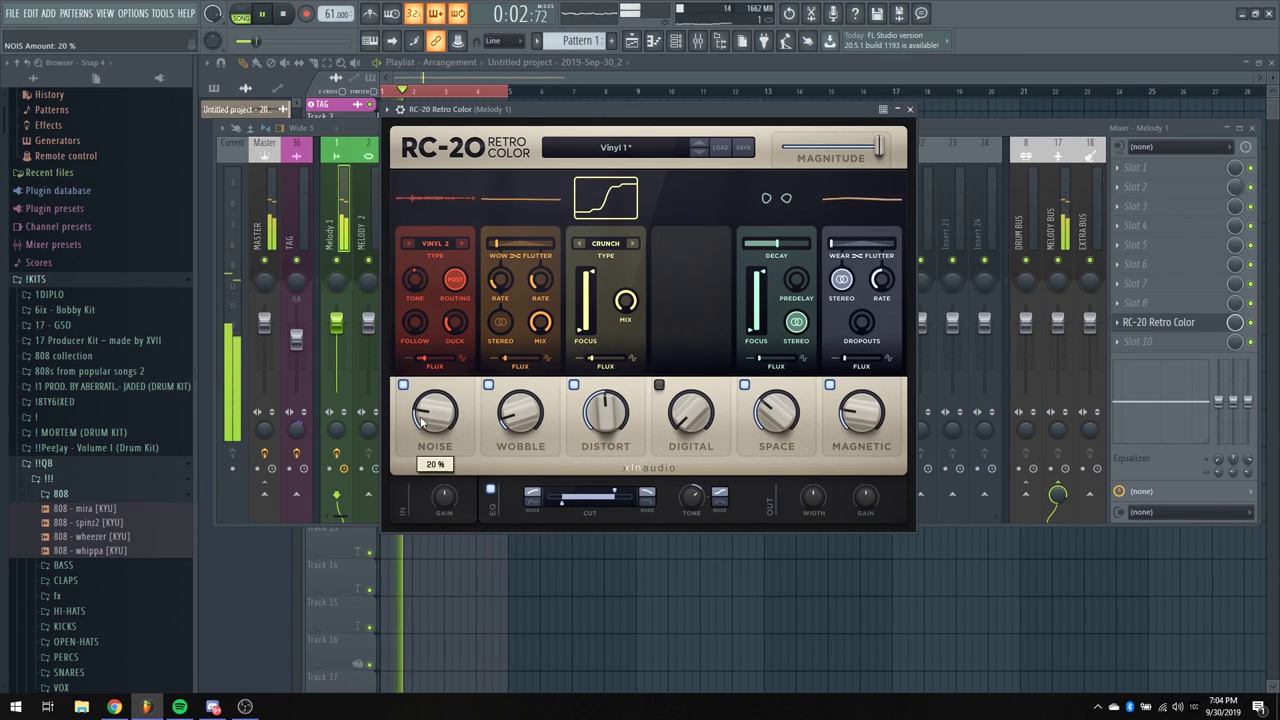
left_click(910, 109)
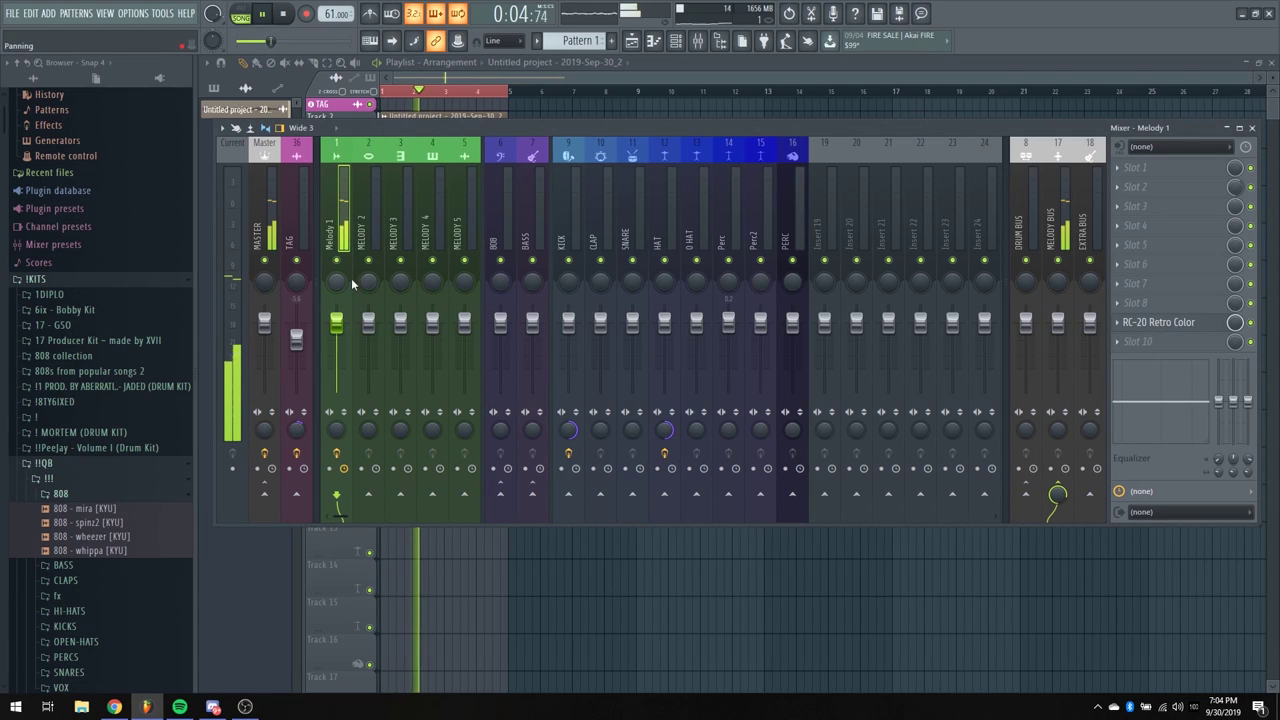
key("space")
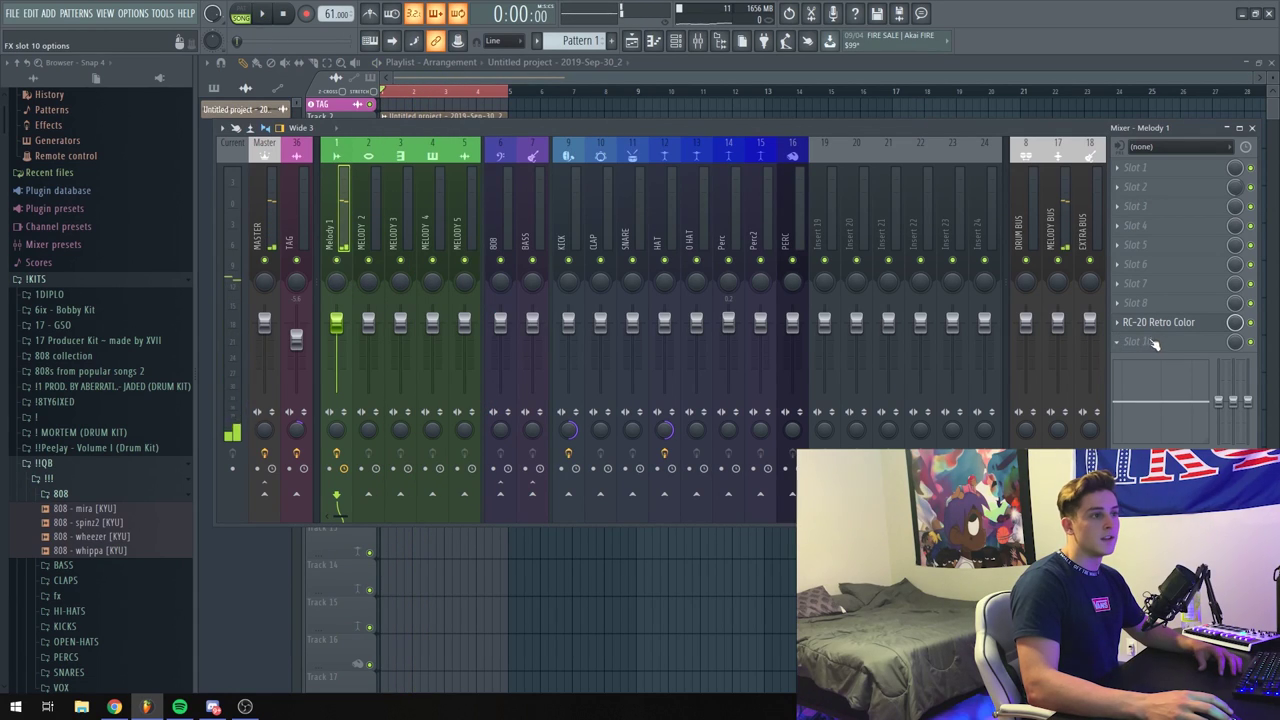
Reopen RC-20 Retro Color on Melody 1 and review its effect modules and EQ cut settings
left_click(1155, 322)
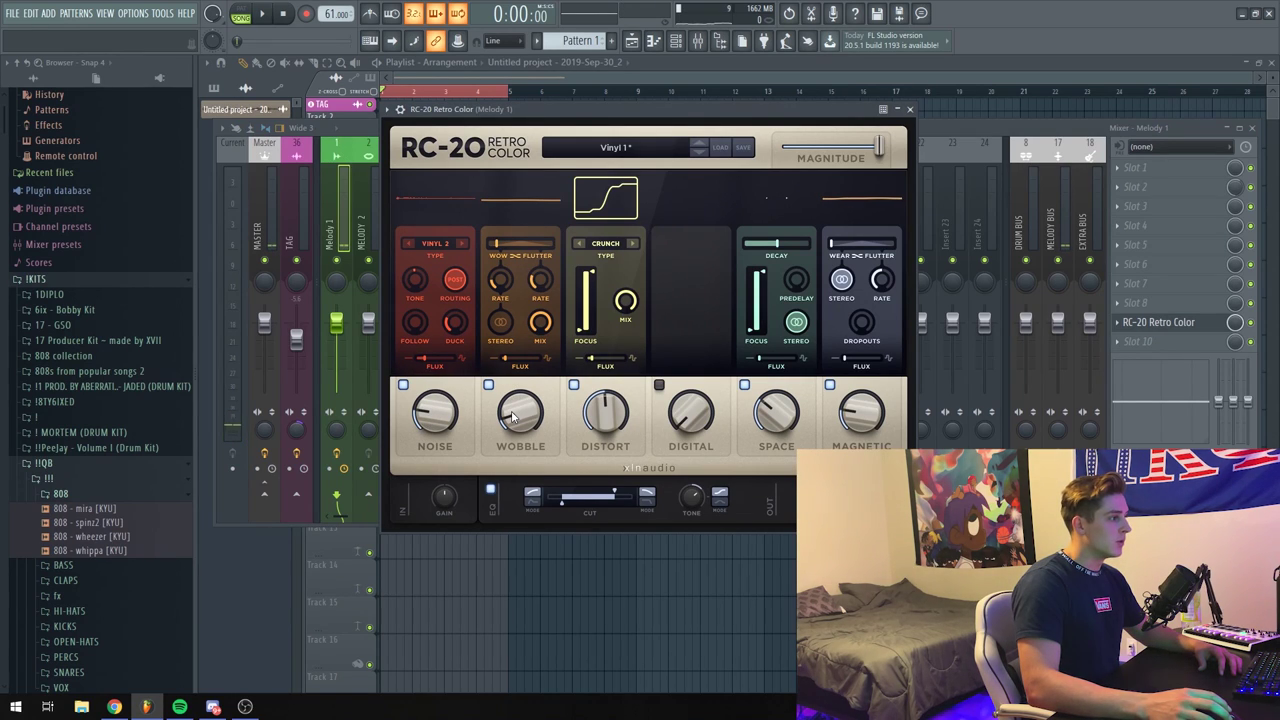
mouse_move(513, 419)
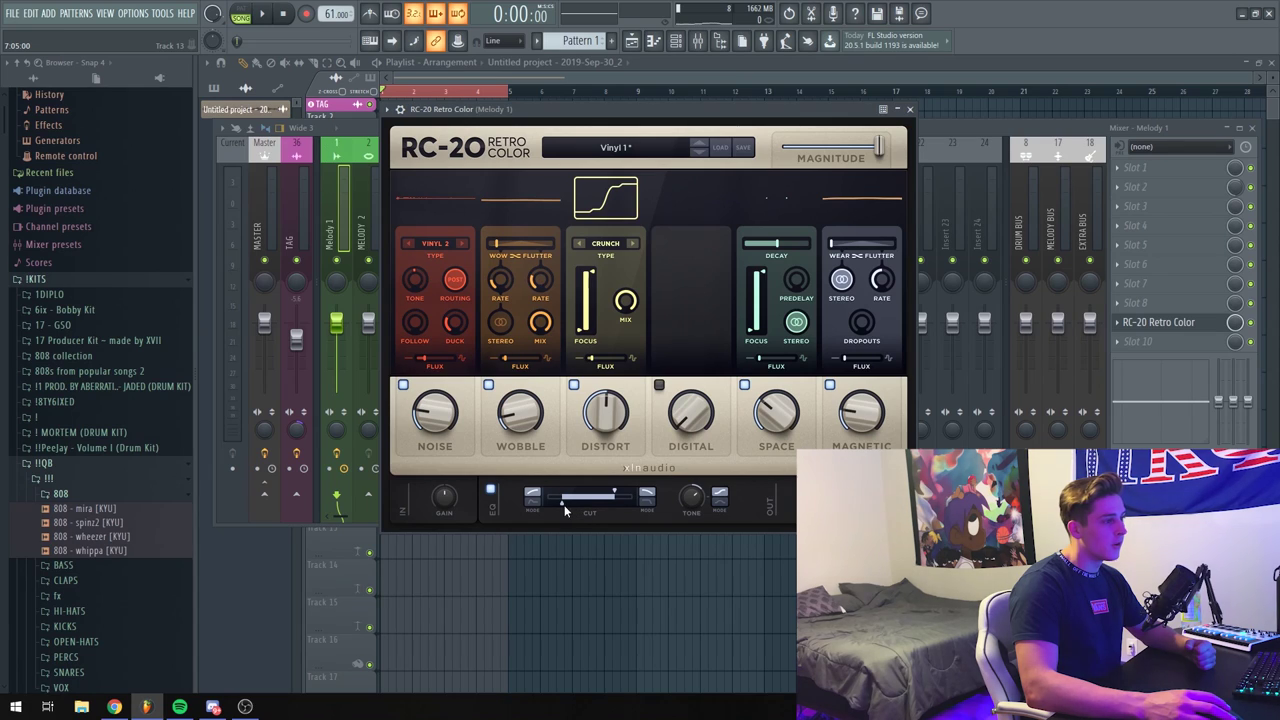
key("Escape")
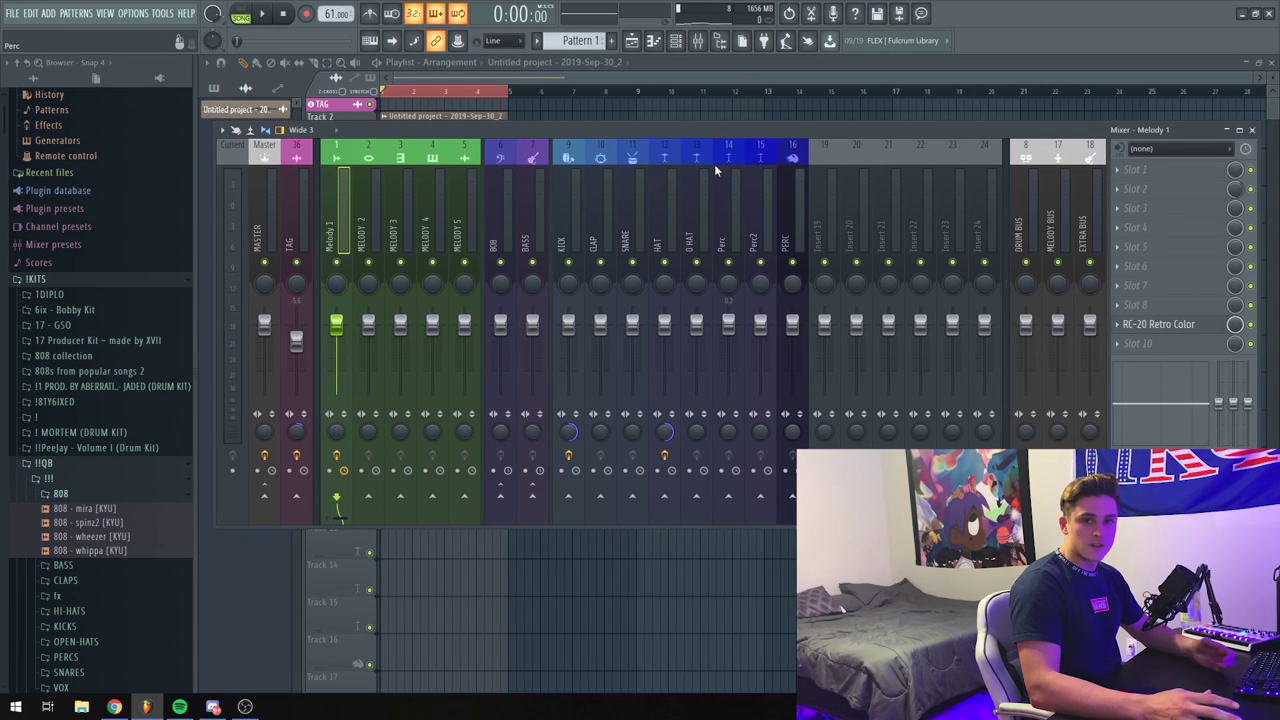
Load Guitar Rig 5 into slot 10 of Melody 1 with the five-star Clean Chorus preset
left_click(1144, 354)
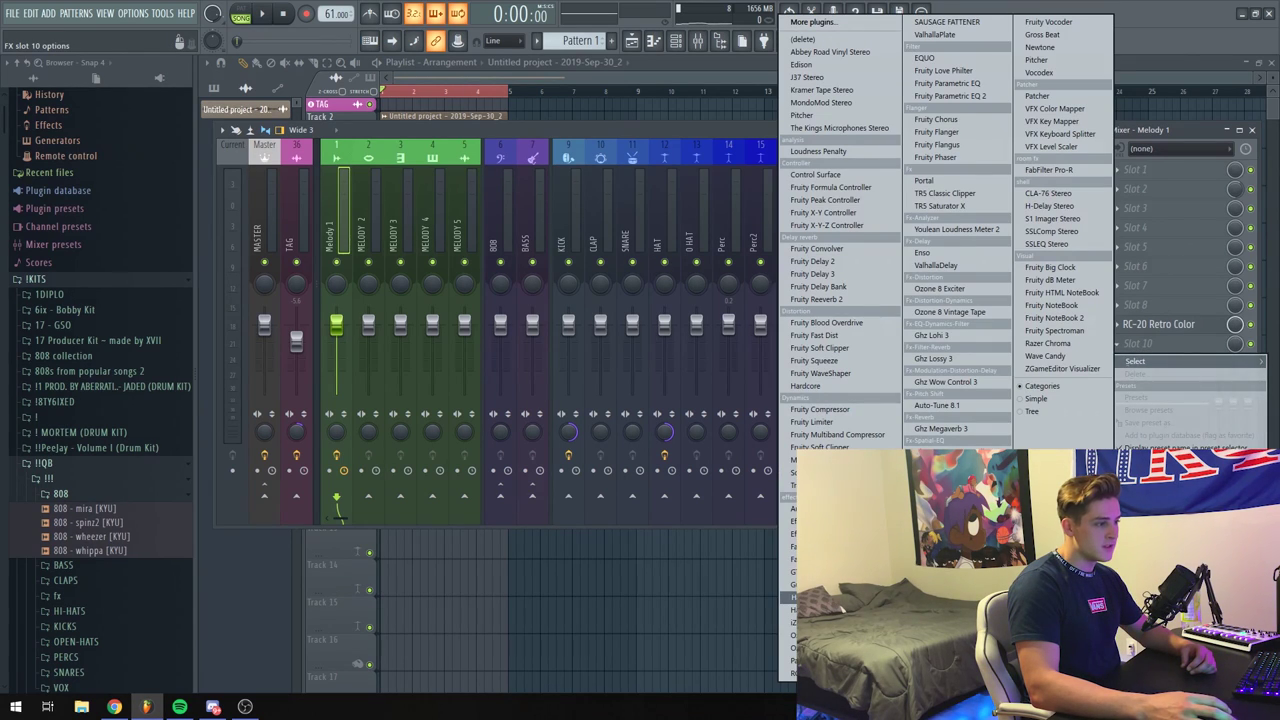
left_click(815, 584)
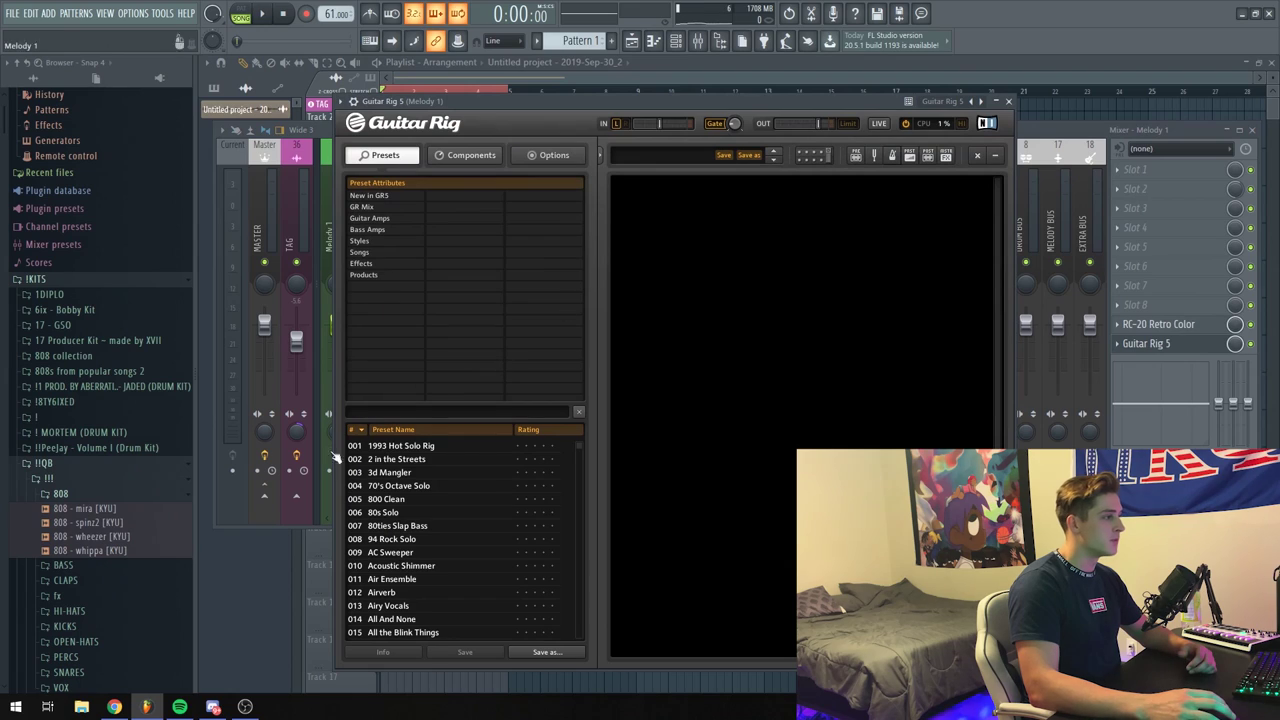
left_click(532, 428)
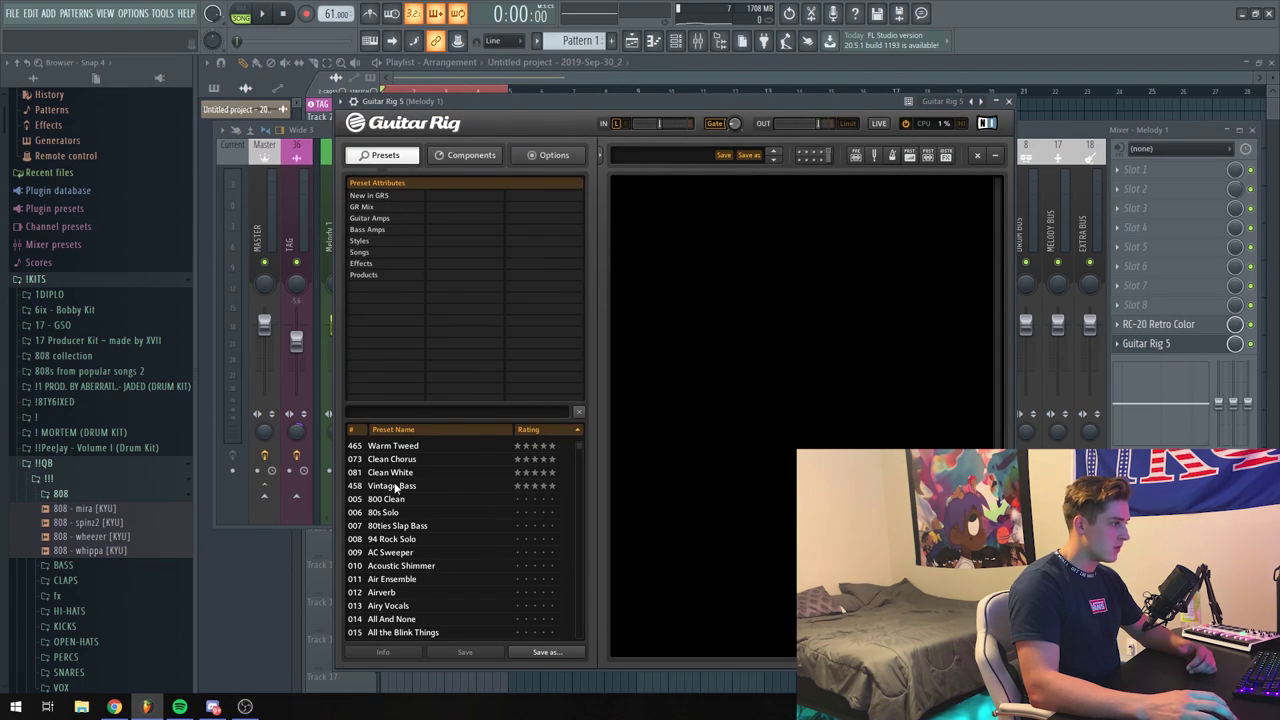
left_click(396, 459)
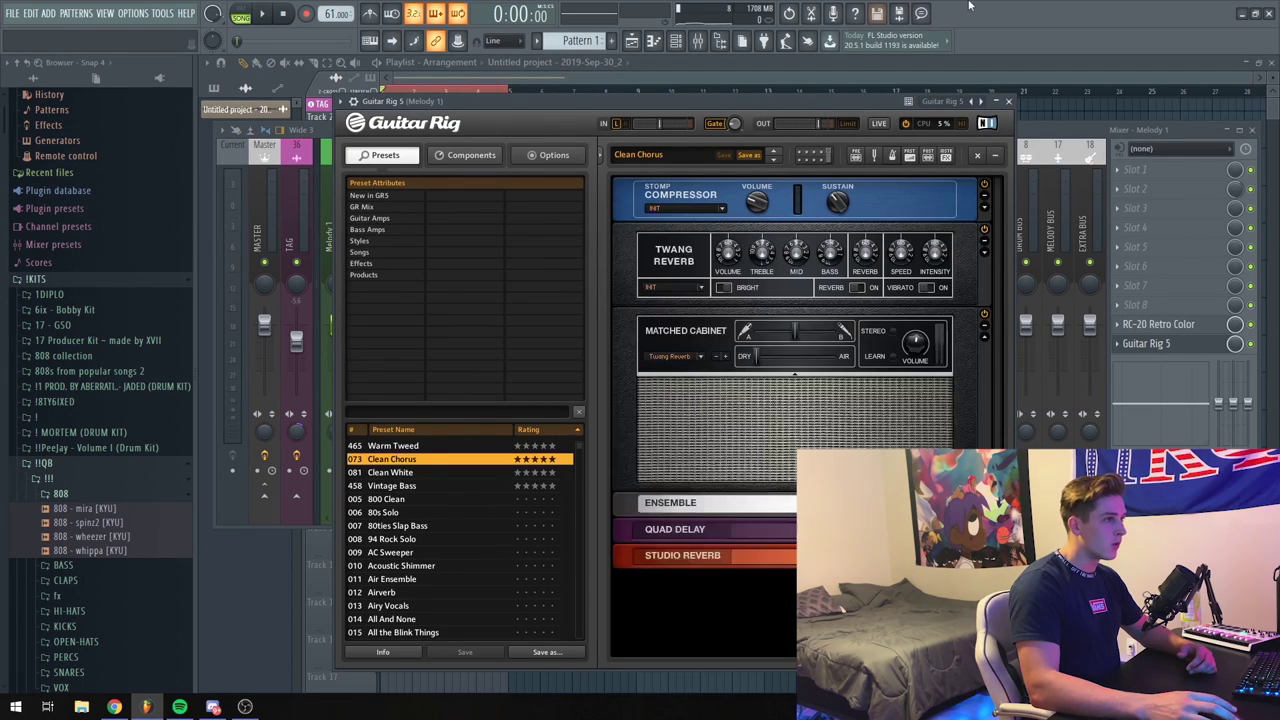
left_click(1009, 102)
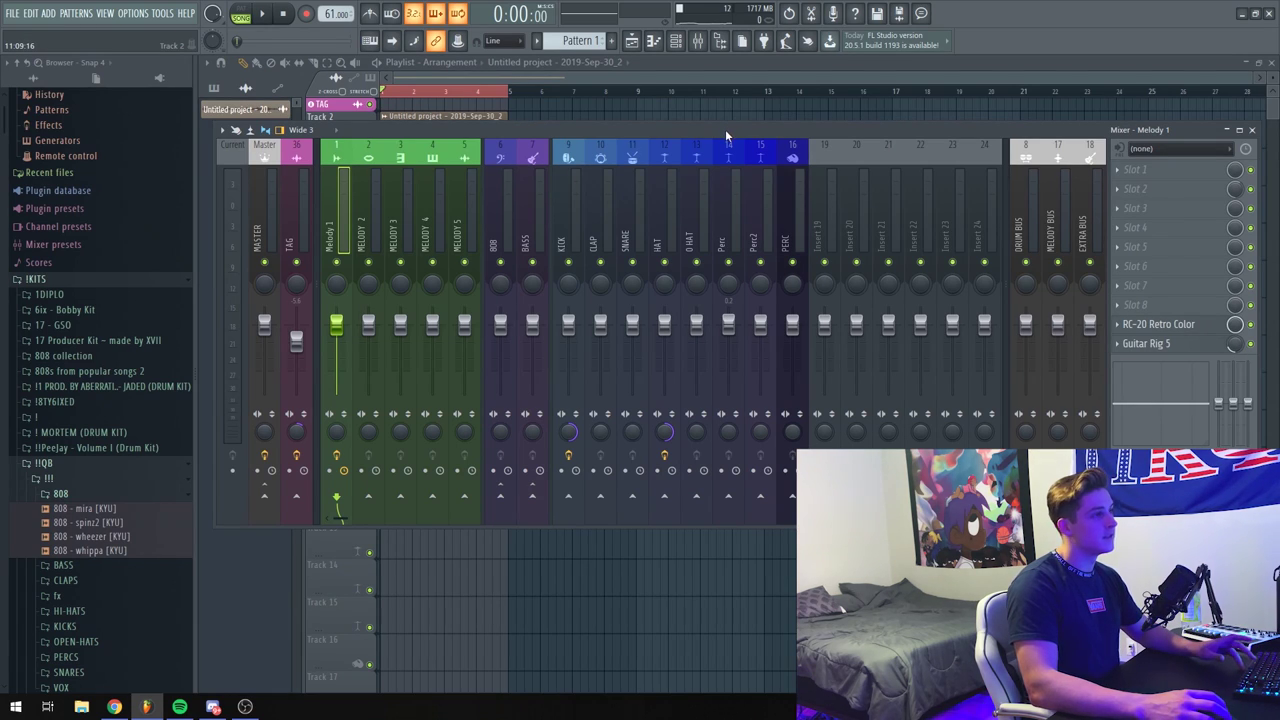
Lower the Guitar Rig 5 mix level while auditioning the loop, and move both Melody 1 effects up one slot
key("space")
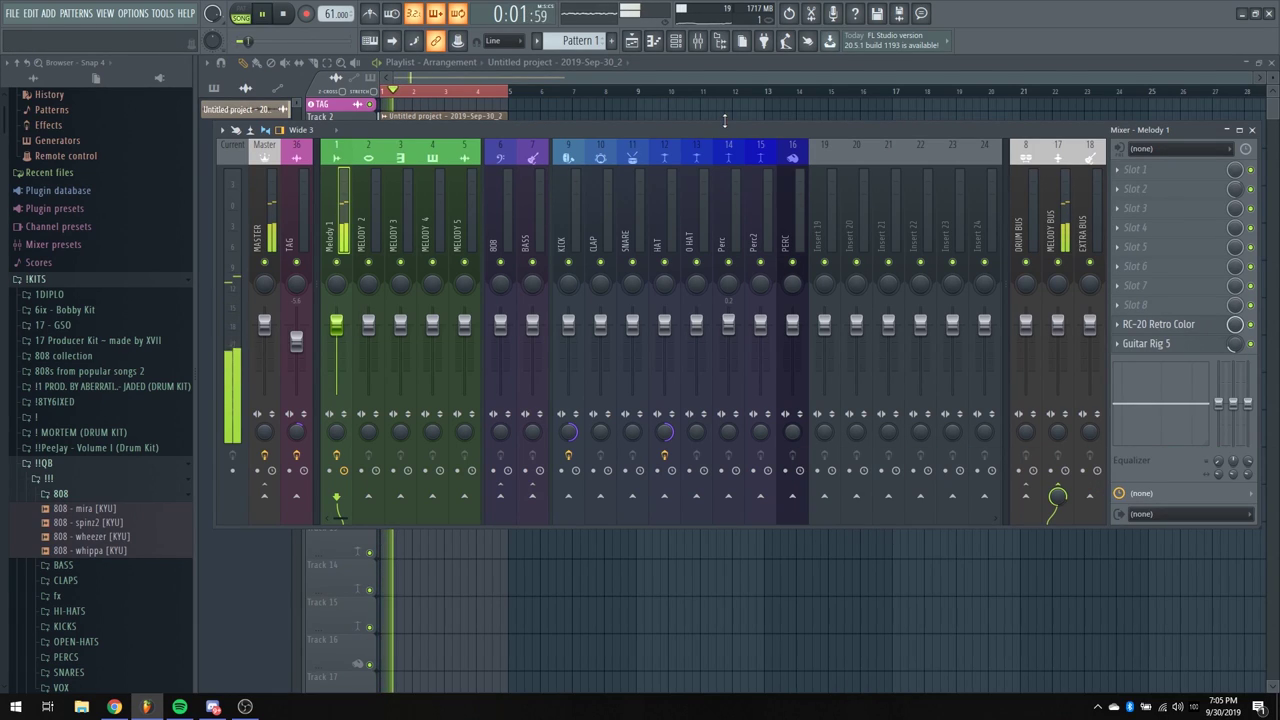
left_click_drag(1234, 350, 1234, 420)
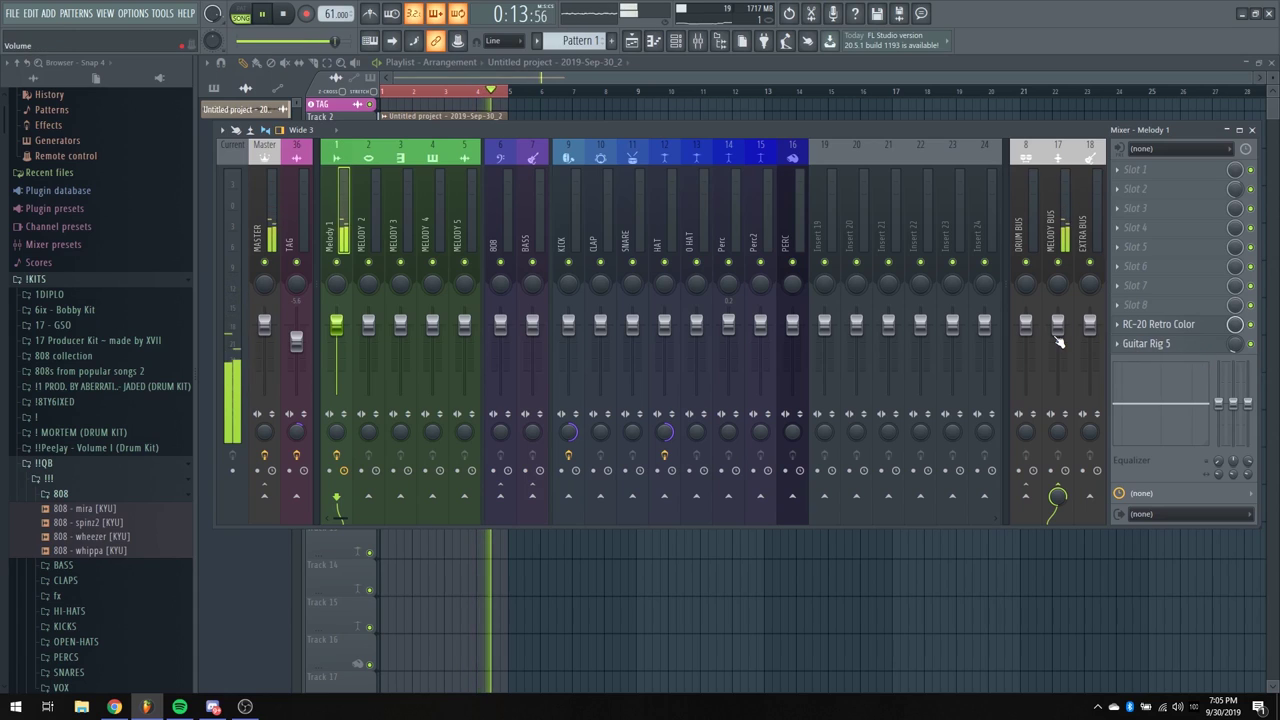
key("space")
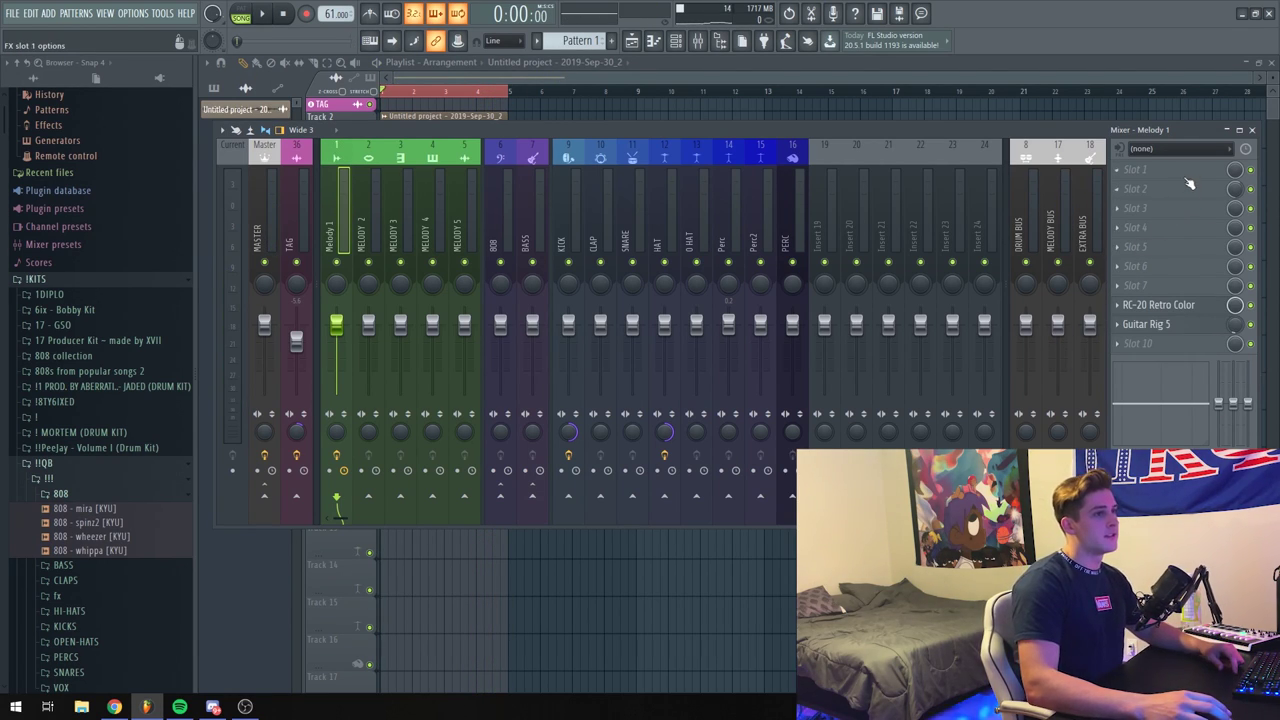
key("F9")
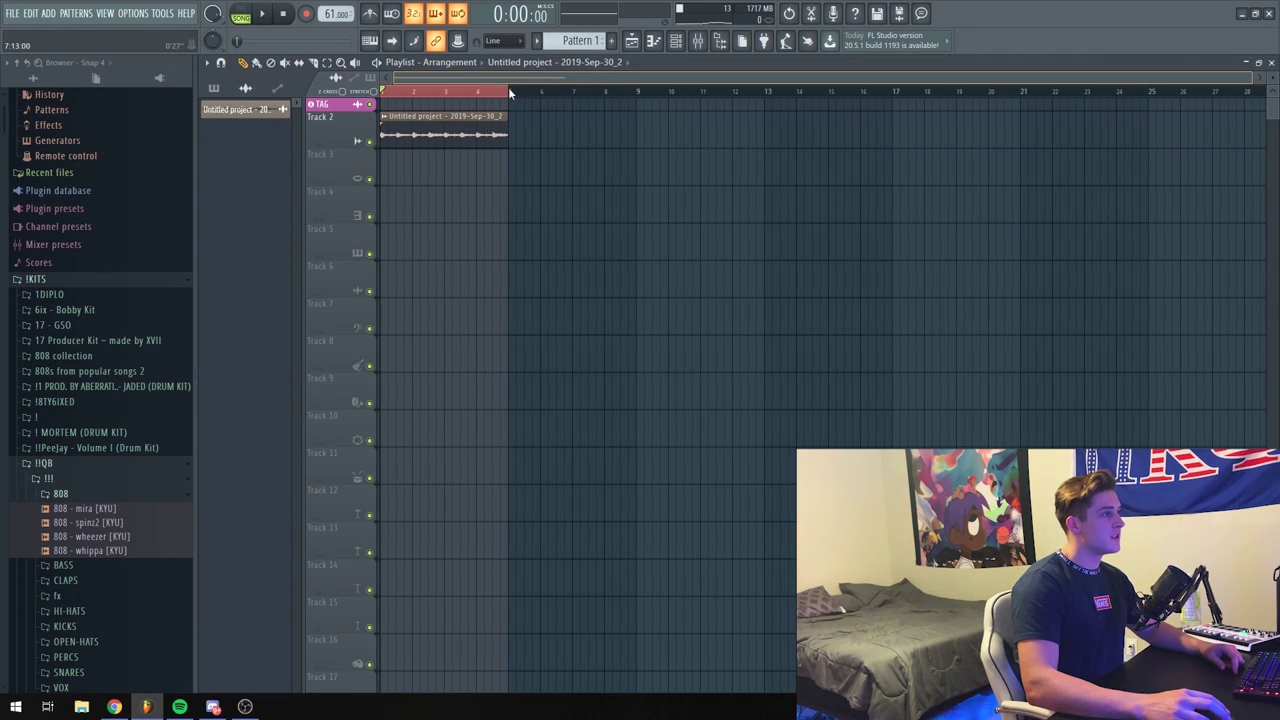
Show the unsorted channels in the channel rack and add an Omnisphere instrument channel
left_click(676, 40)
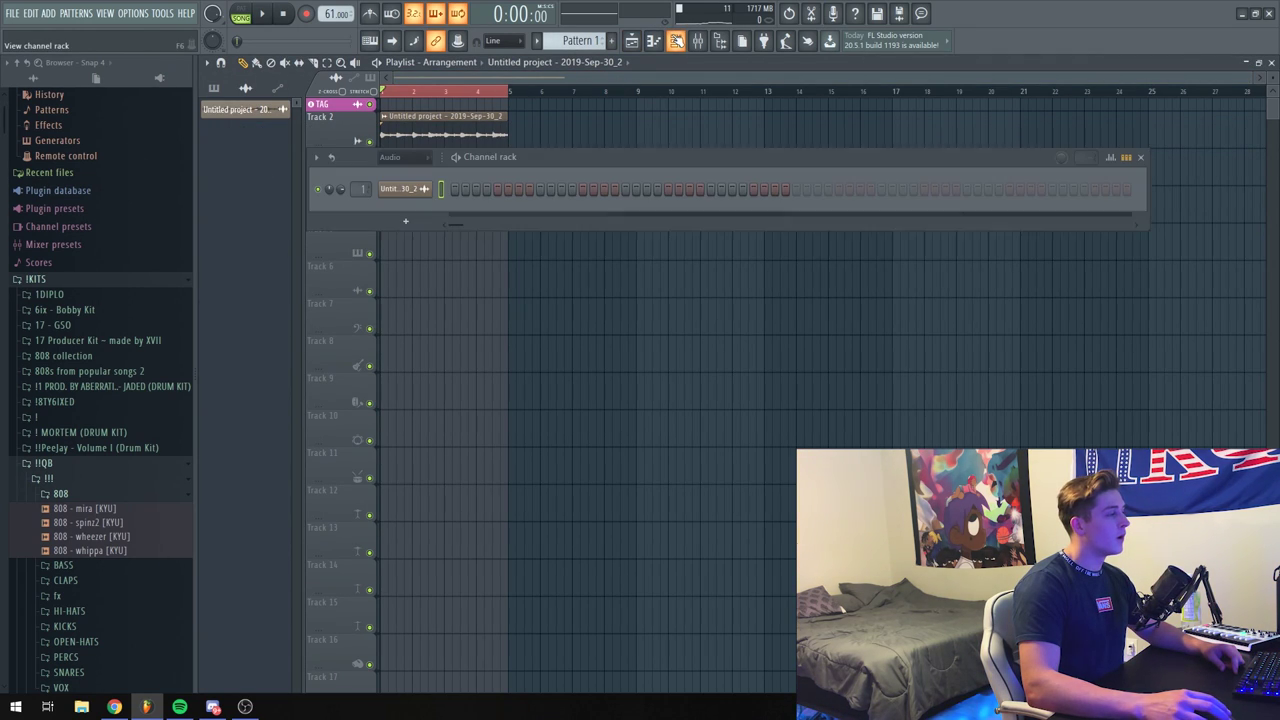
left_click(395, 157)
left_click(400, 198)
left_click(405, 401)
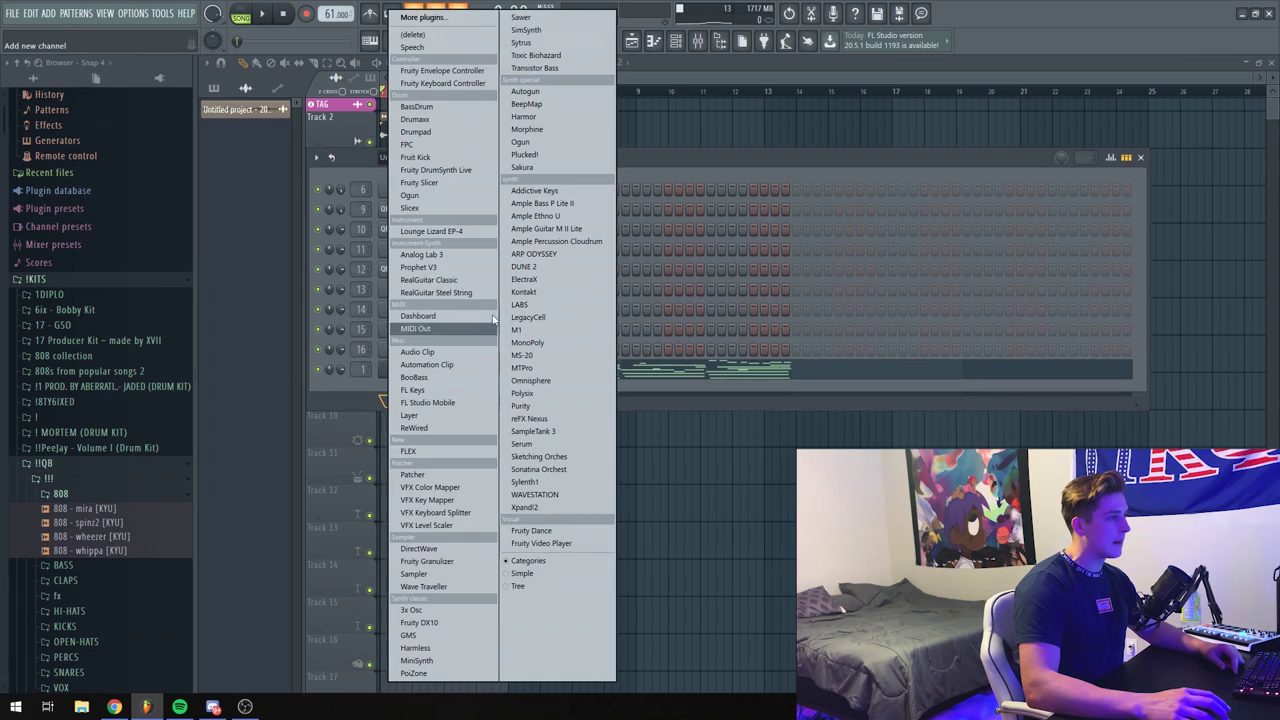
left_click(566, 376)
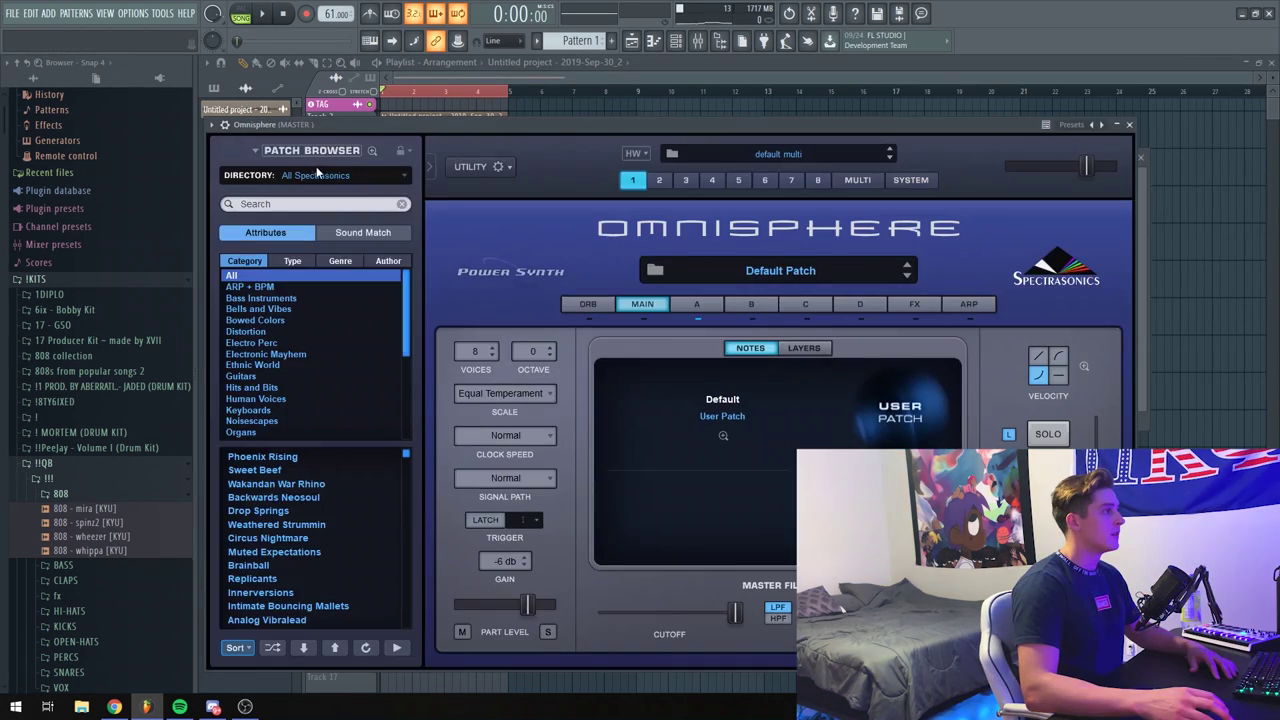
Load the LA Custom C7 Grand Piano patch from the Keyscape Library in Omnisphere and close the plugin
left_click(320, 175)
left_click(352, 254)
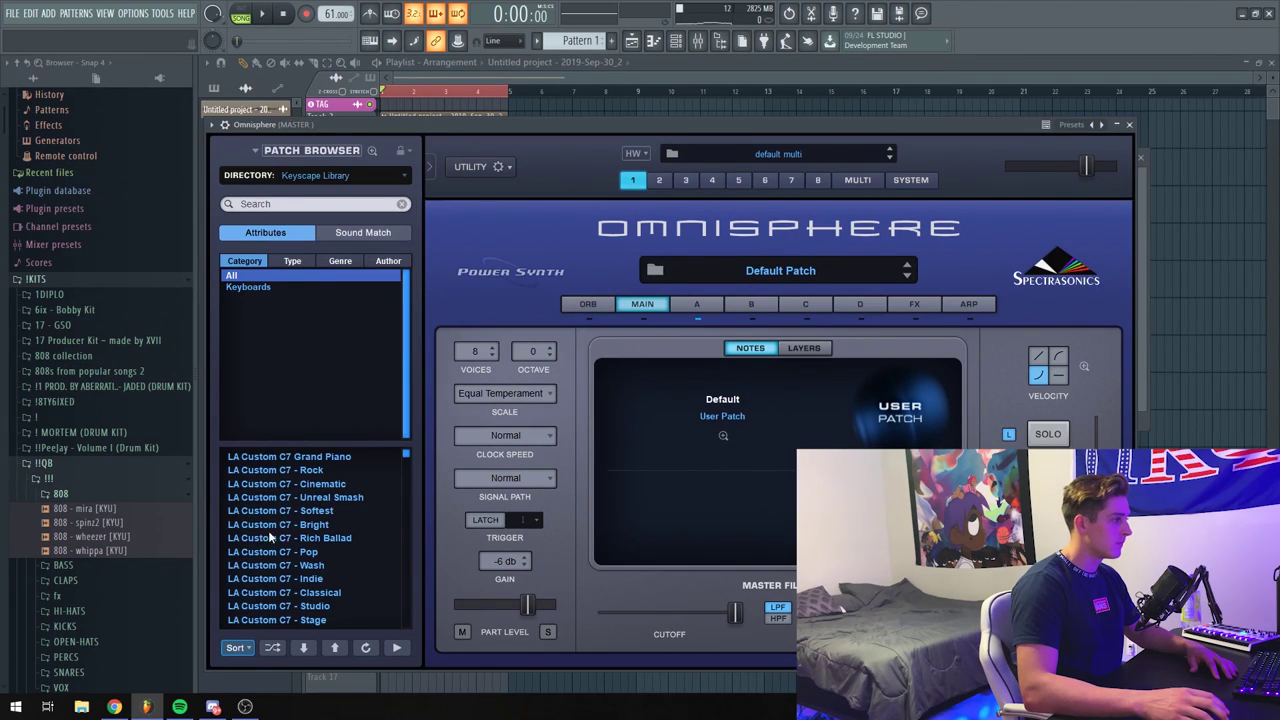
left_click(335, 458)
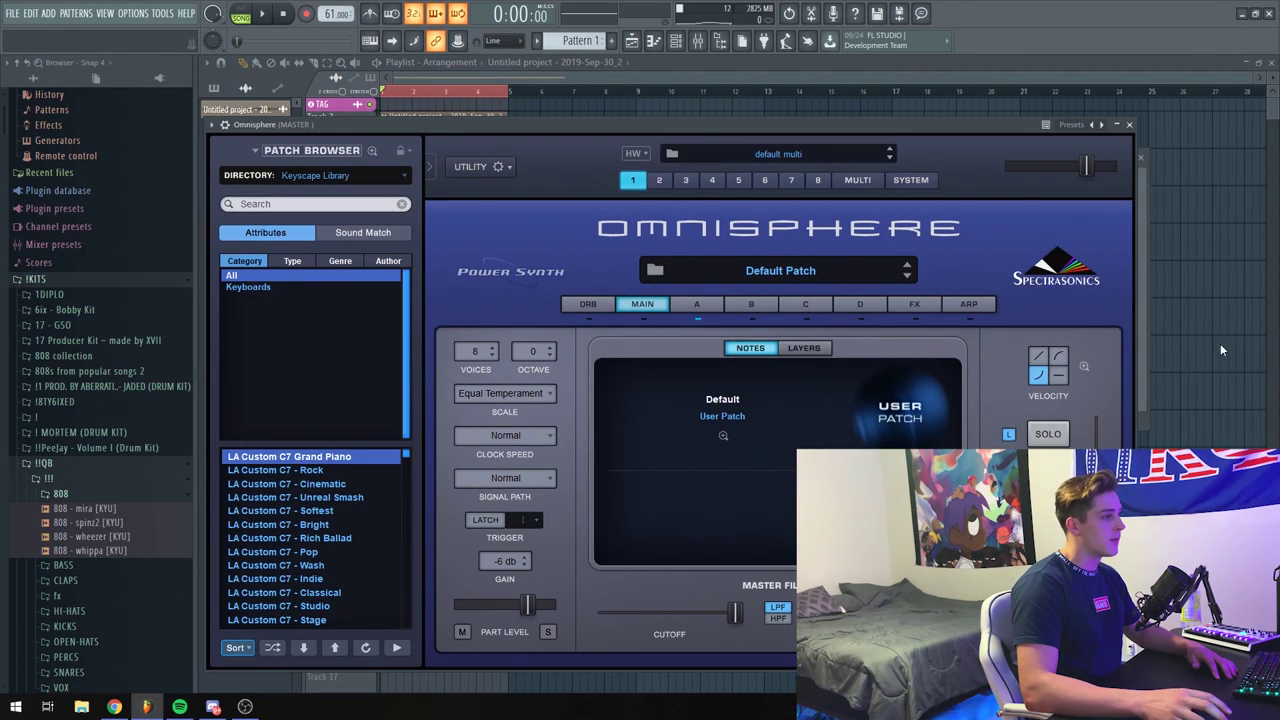
left_click(1130, 126)
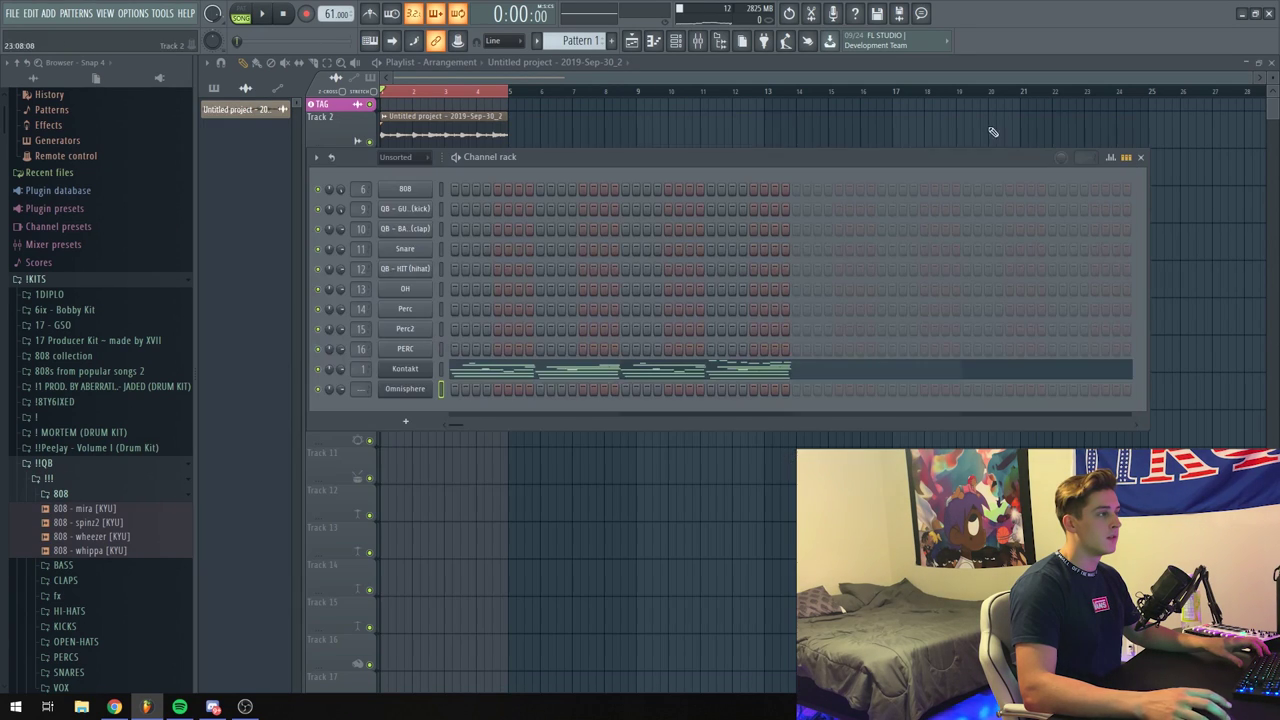
Create a new pattern named piano
left_click(613, 43)
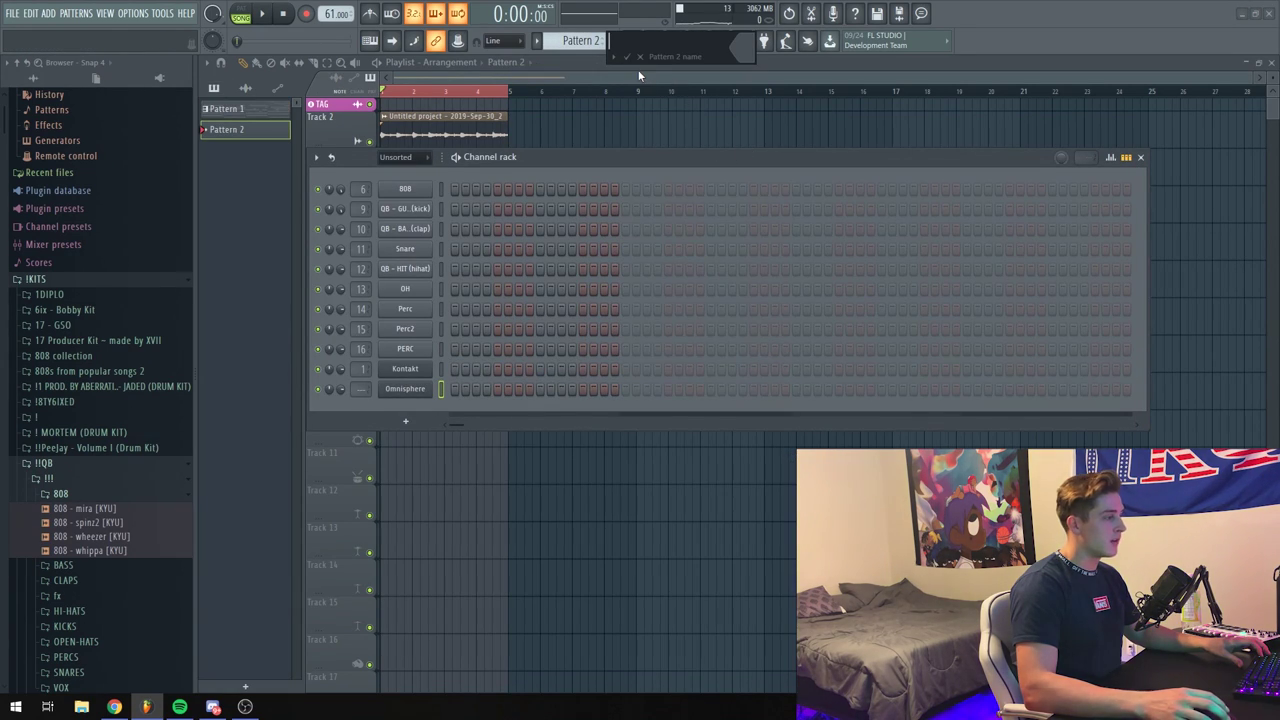
type("piano")
key("Return")
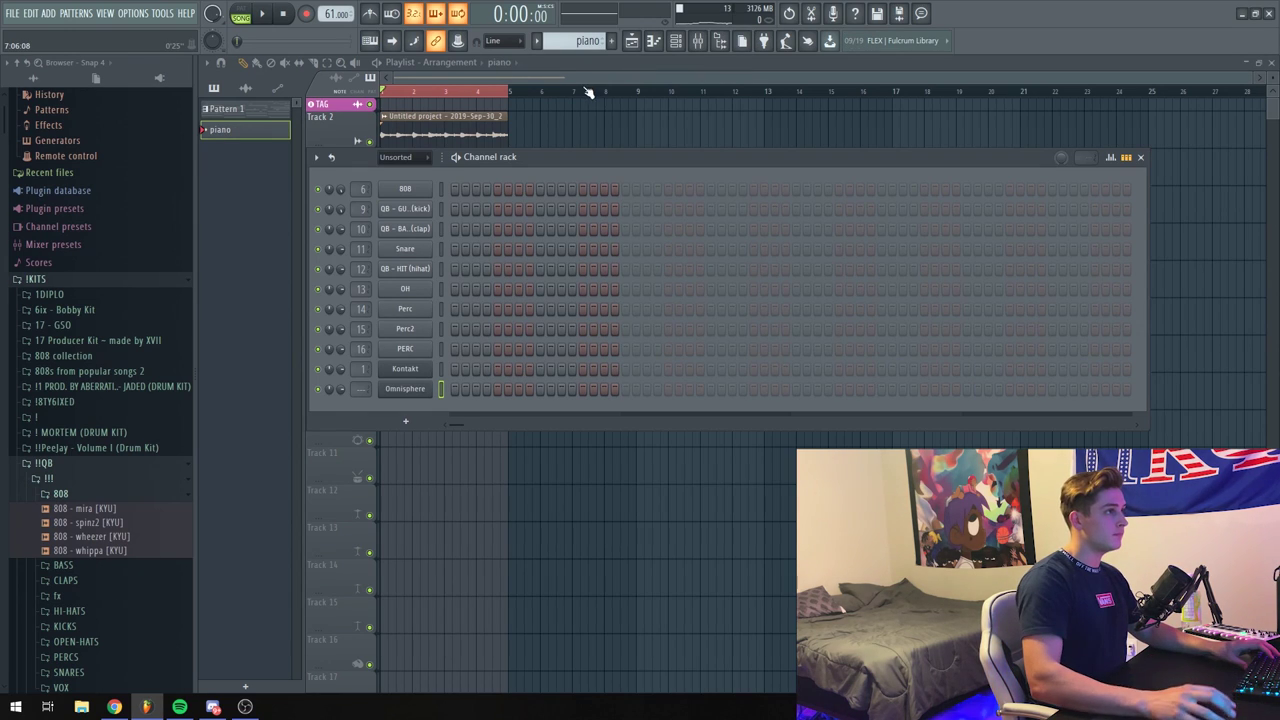
Copy the Kontakt notes from Pattern 1 into the Omnisphere piano roll of the piano pattern
left_click(250, 112)
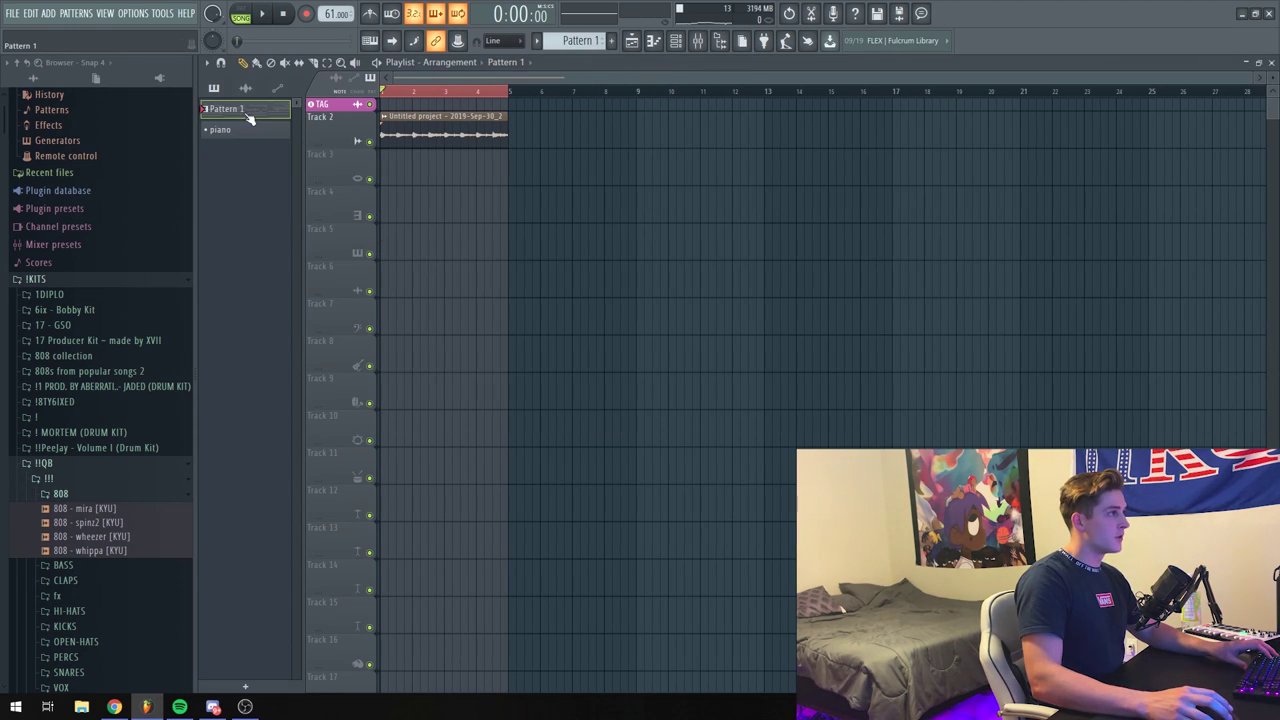
left_click(675, 40)
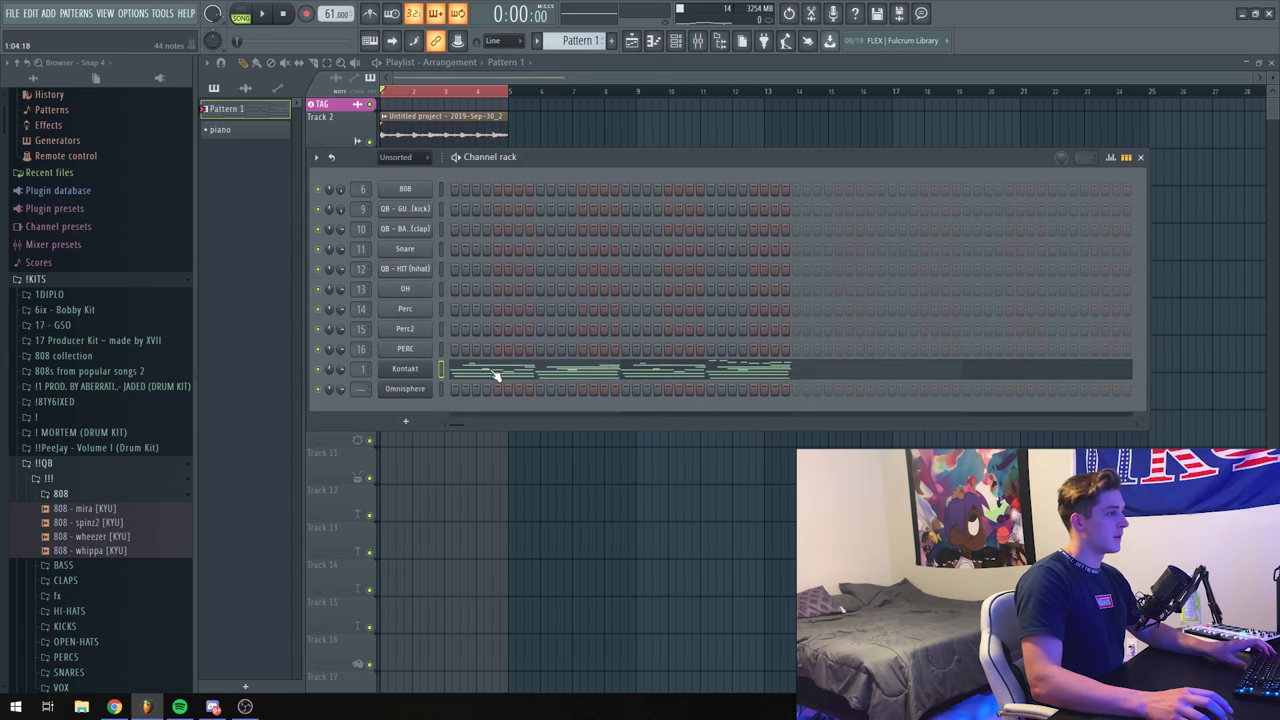
left_click(495, 375)
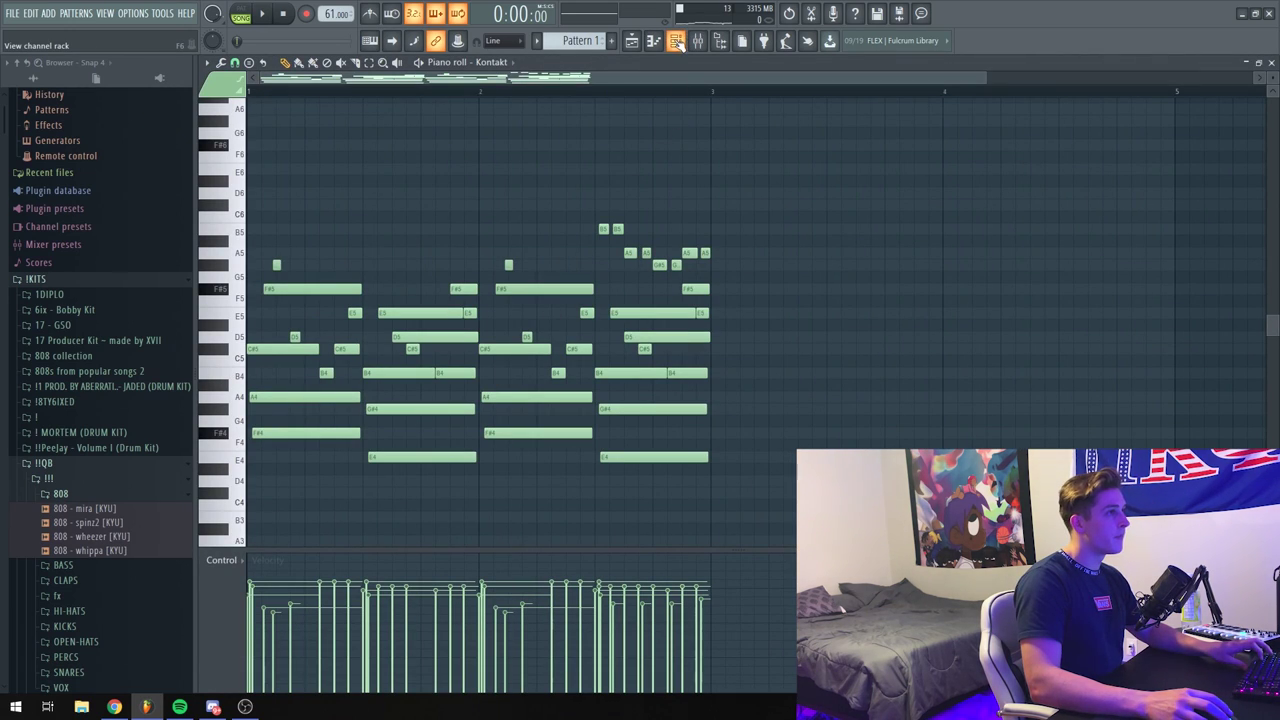
scroll(575, 40, "down", 1)
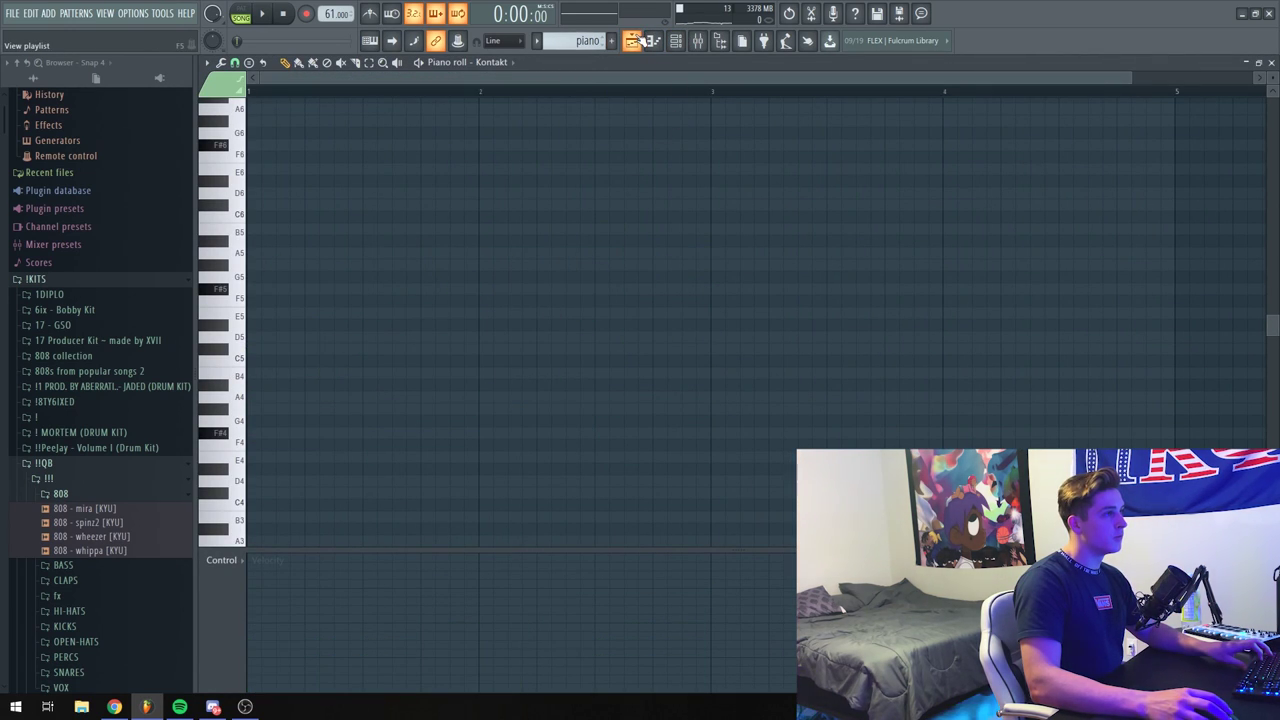
left_click(675, 40)
right_click(403, 390)
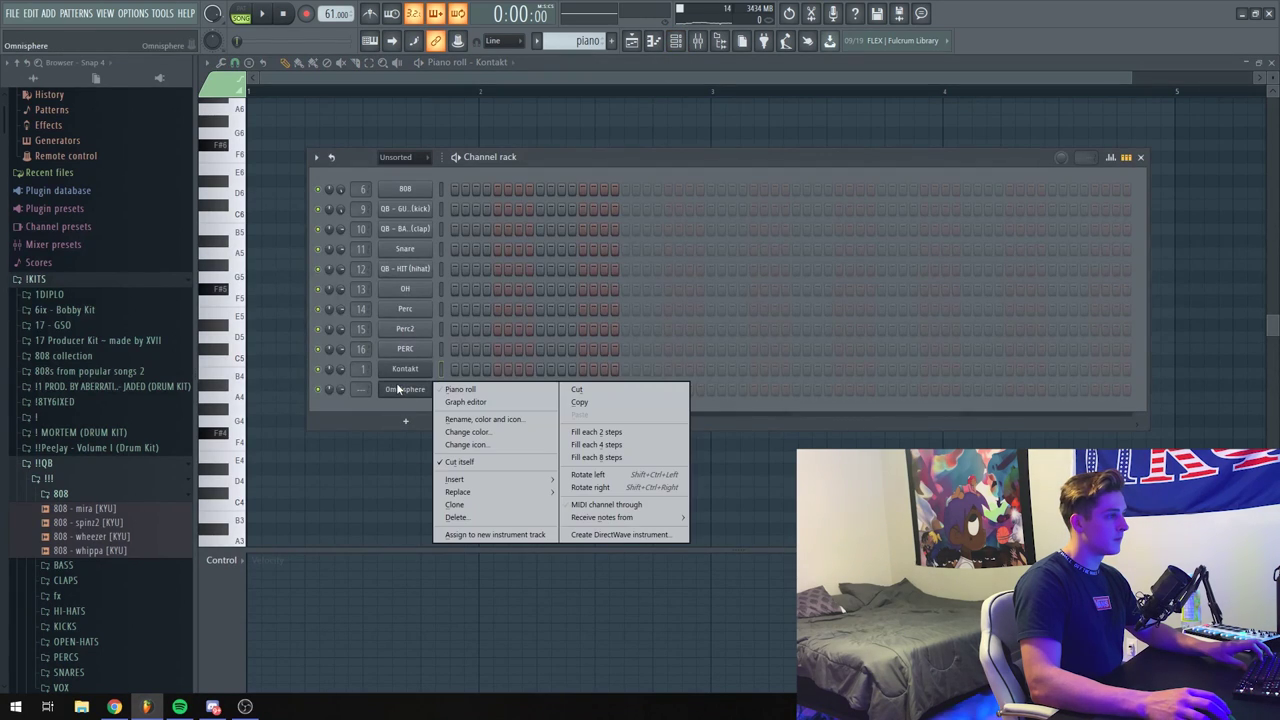
left_click(458, 390)
Place the piano pattern at the start of Track 3 in the playlist and duplicate it to fill four bars
left_click(631, 40)
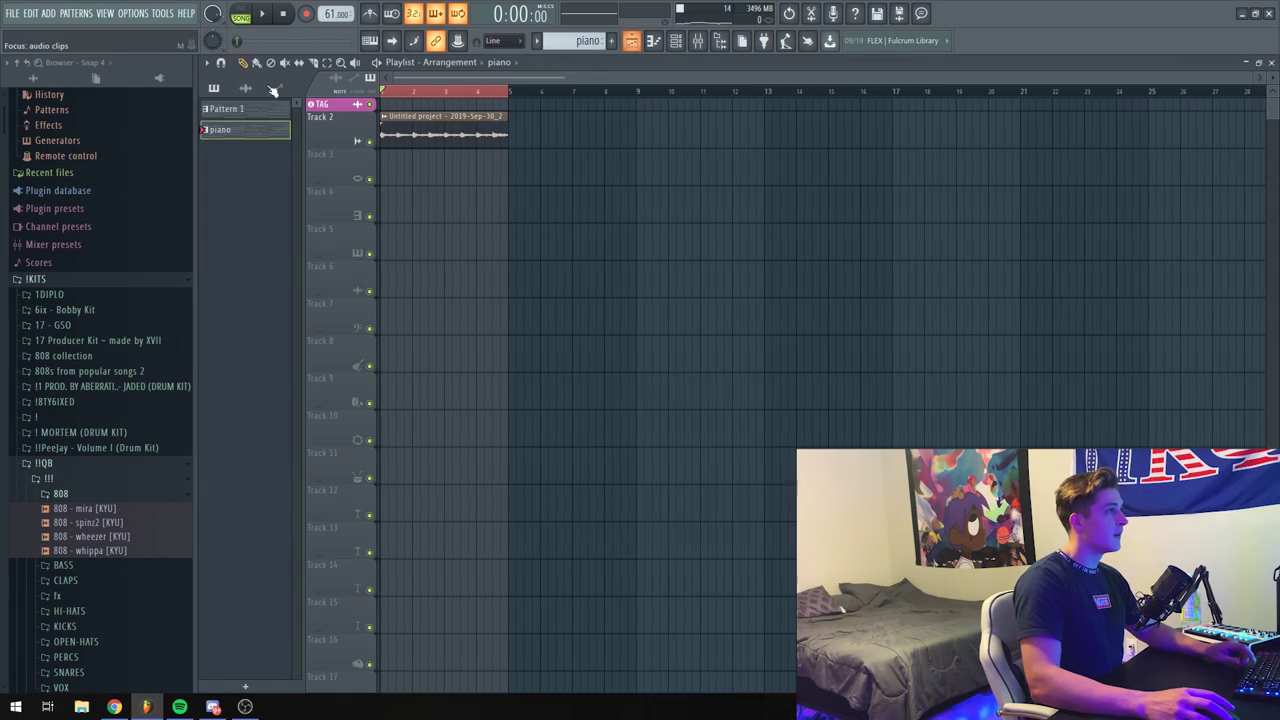
left_click_drag(228, 133, 413, 175)
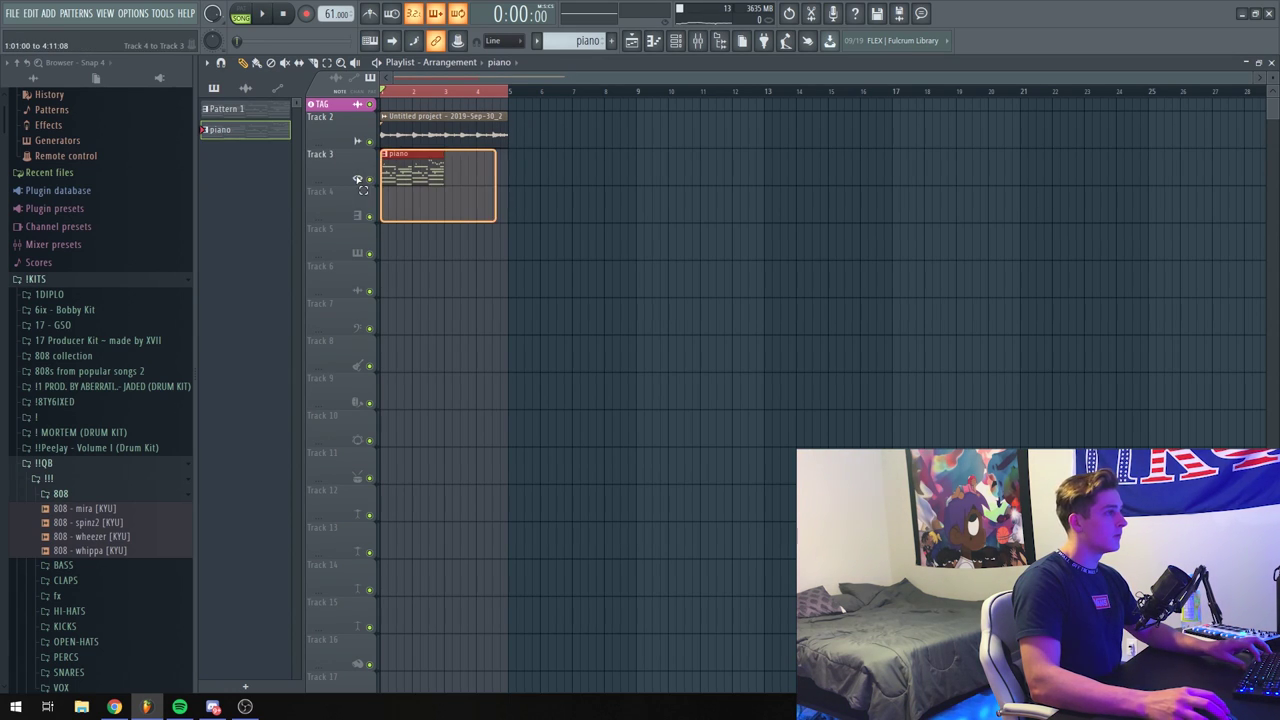
key("ctrl+b")
left_click_drag(470, 168, 458, 170)
left_click(414, 92)
Route Omnisphere to mixer track 2 and slightly lower the velocity of all its notes in the piano pattern
left_click(675, 41)
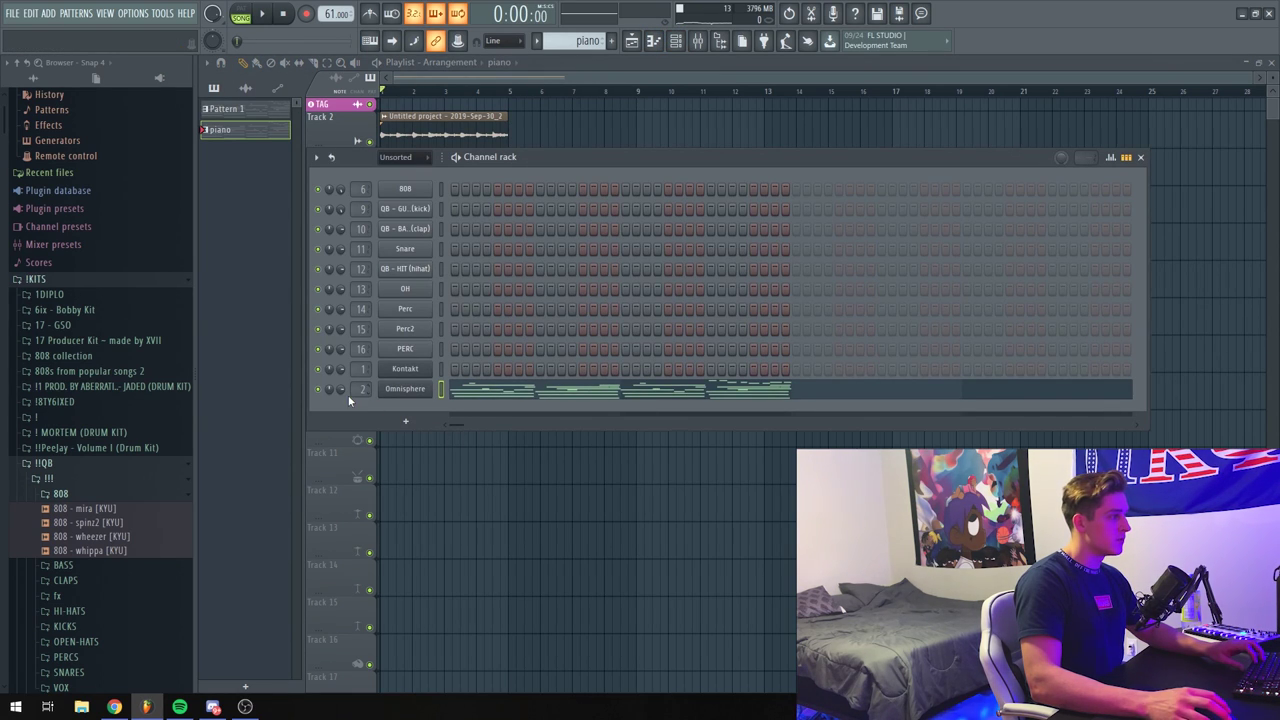
left_click(698, 43)
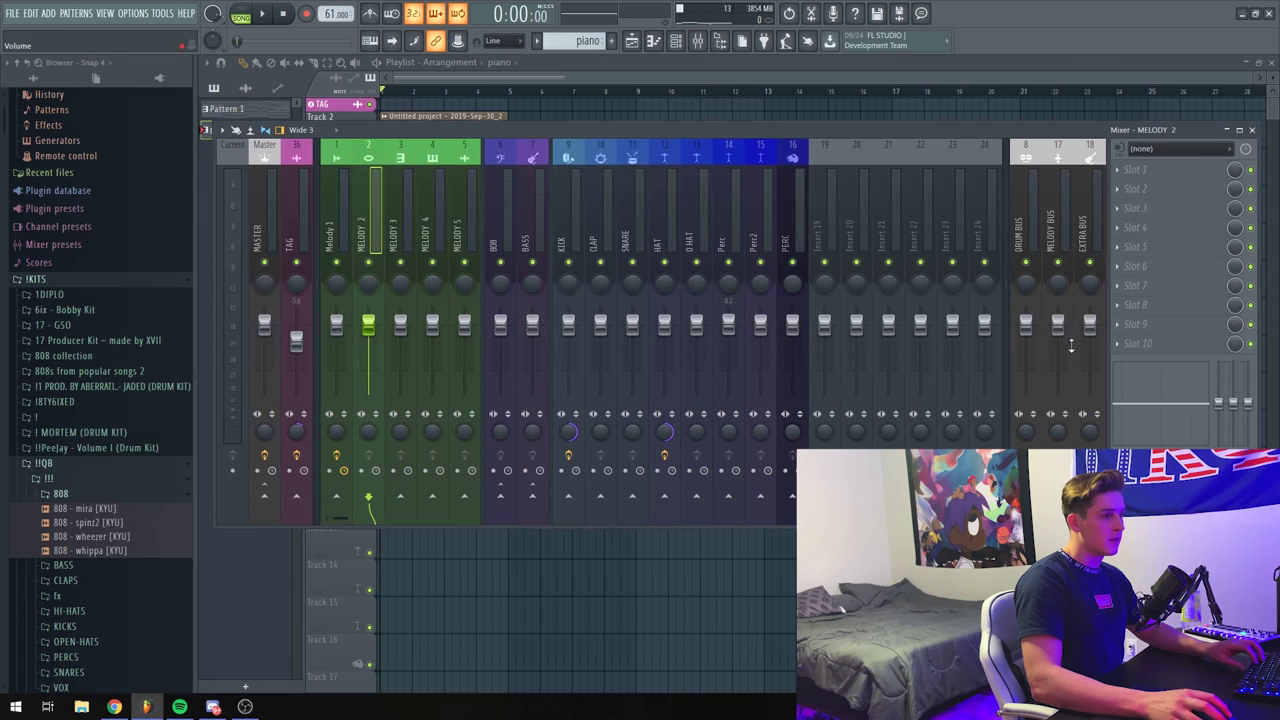
left_click(676, 42)
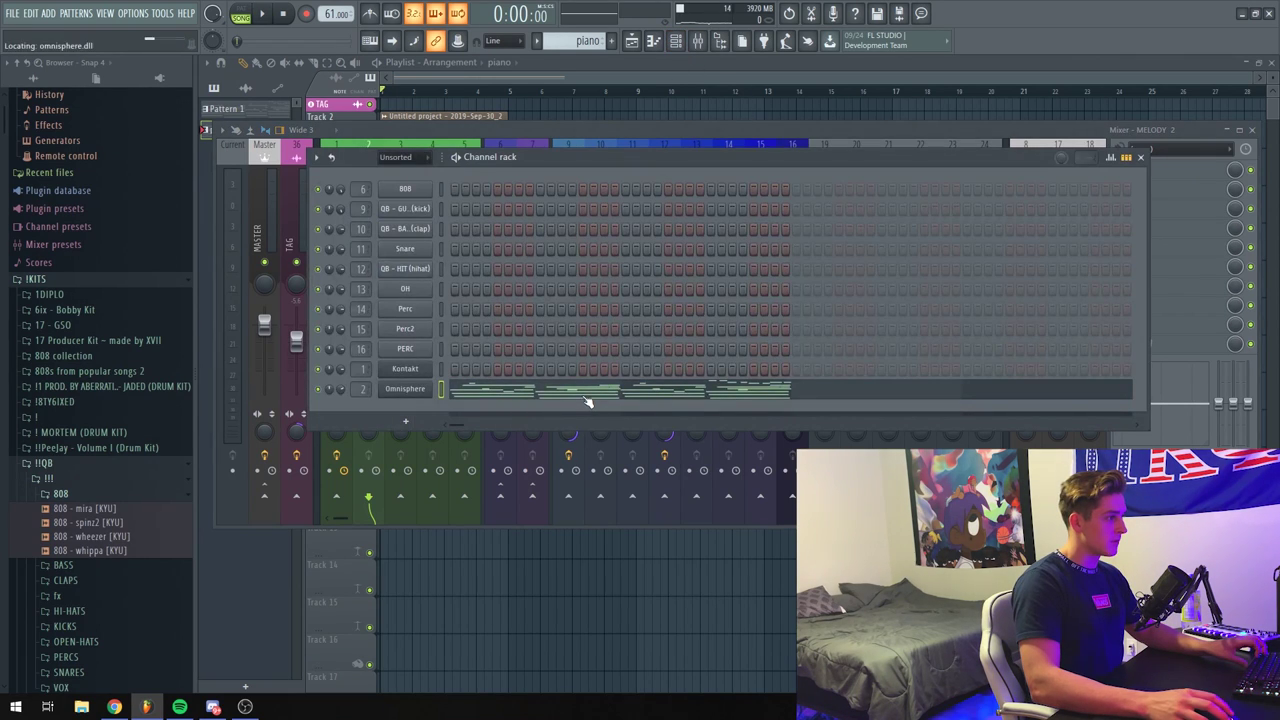
left_click(588, 399)
key("ctrl+a")
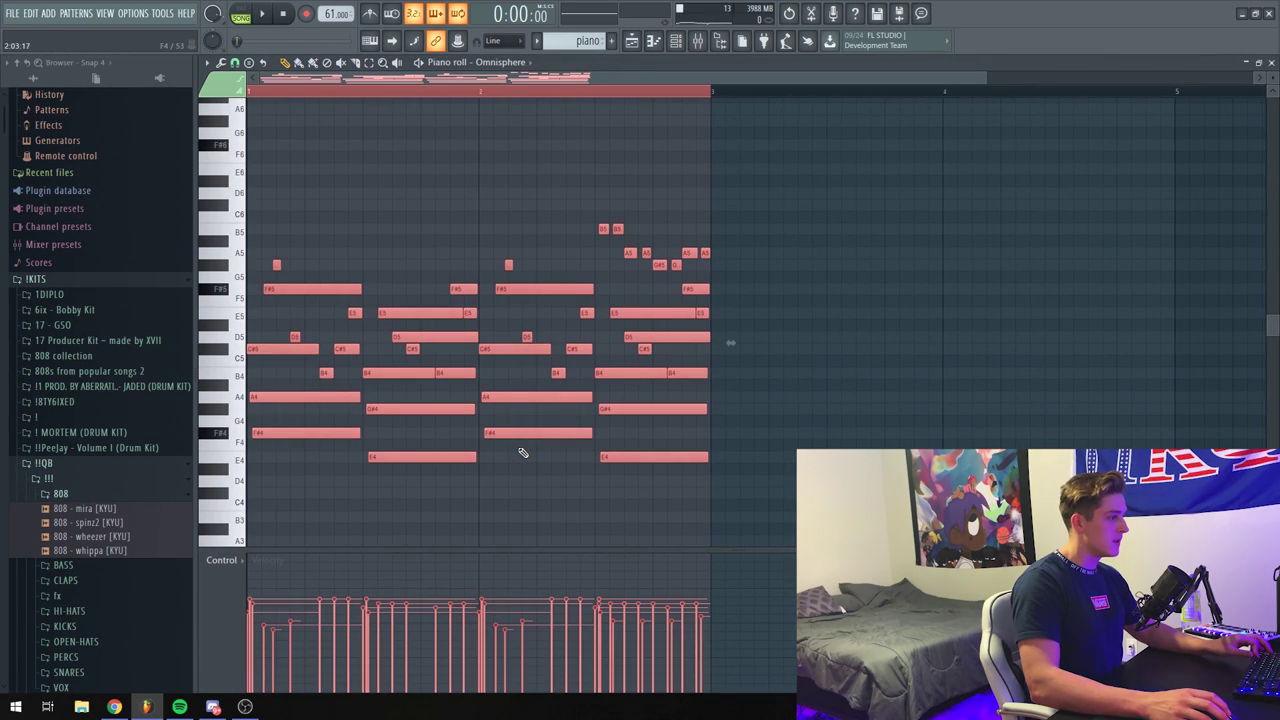
Load FabFilter Pro-Q 2 into slot 10 of MELODY 2, replacing the wrongly chosen Effectrix
key("F9")
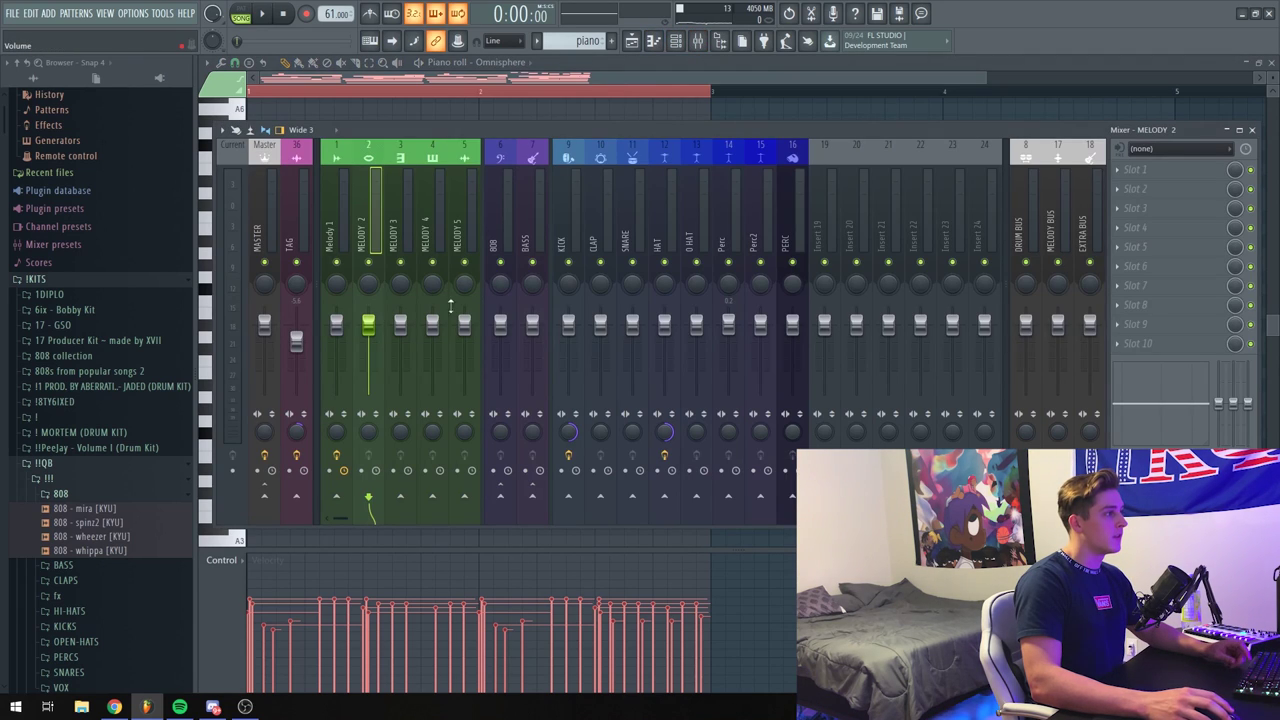
left_click(1180, 345)
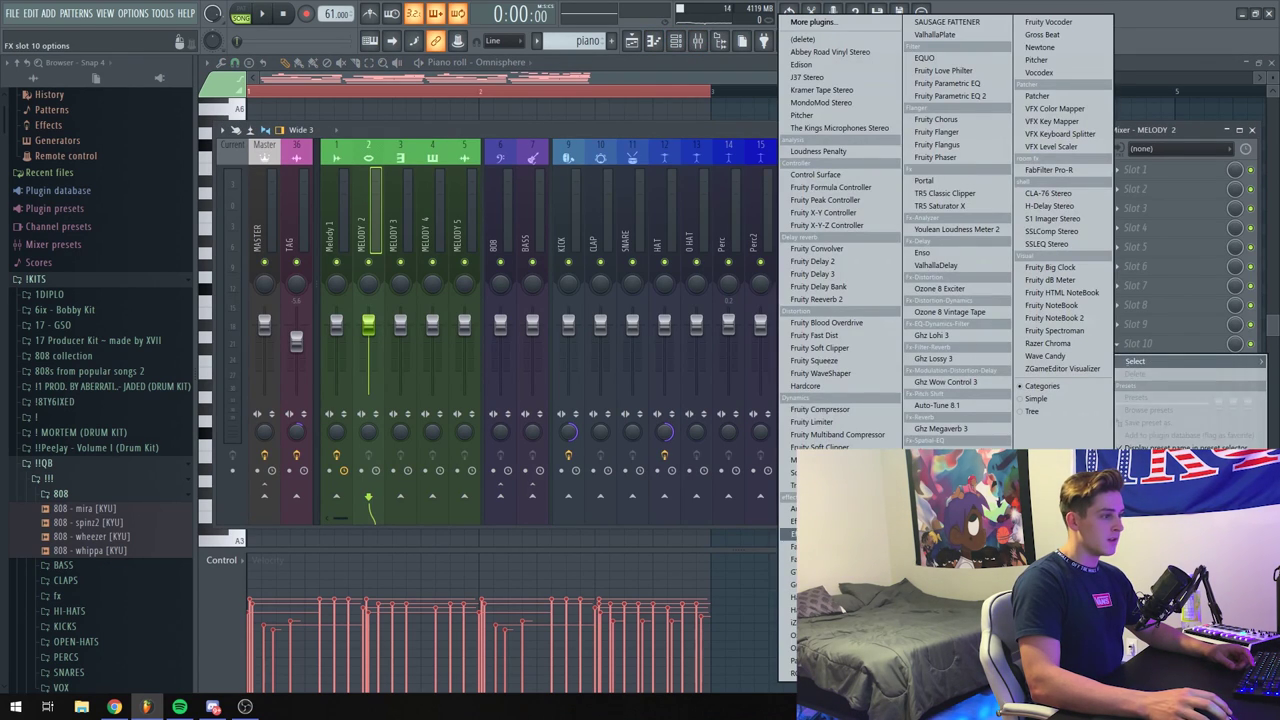
left_click(1124, 446)
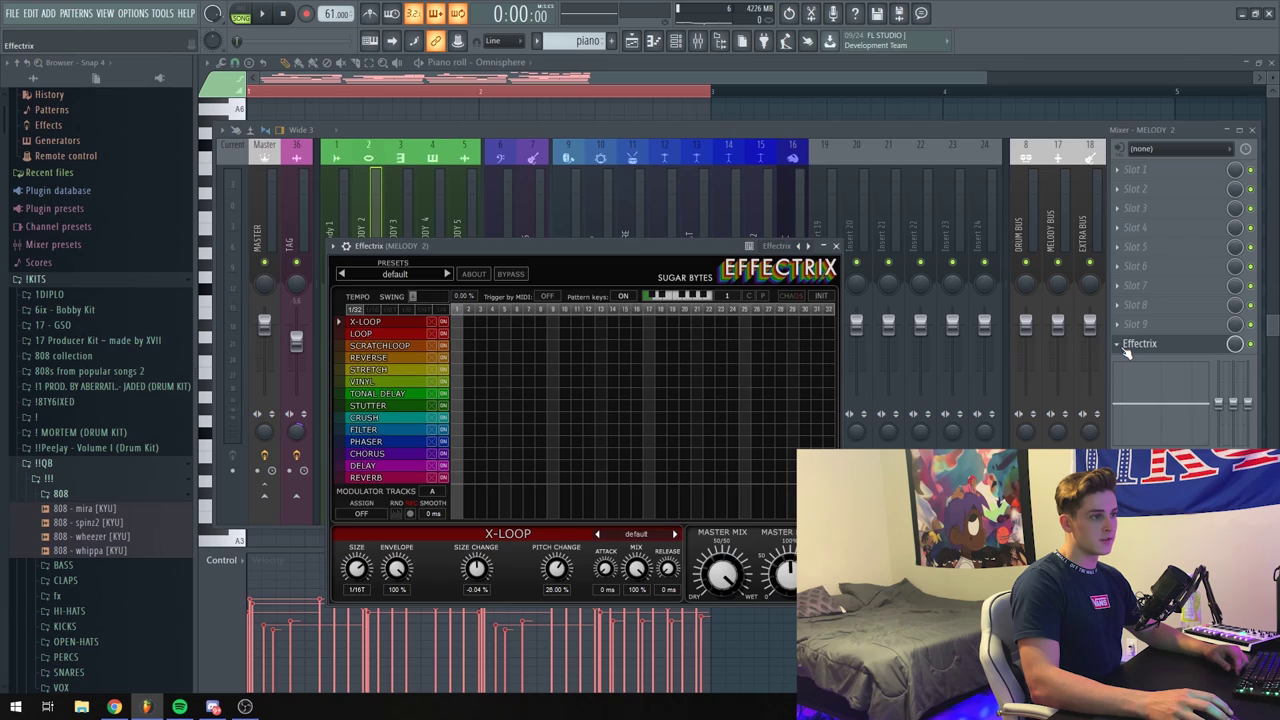
left_click(1135, 344)
mouse_move(1135, 361)
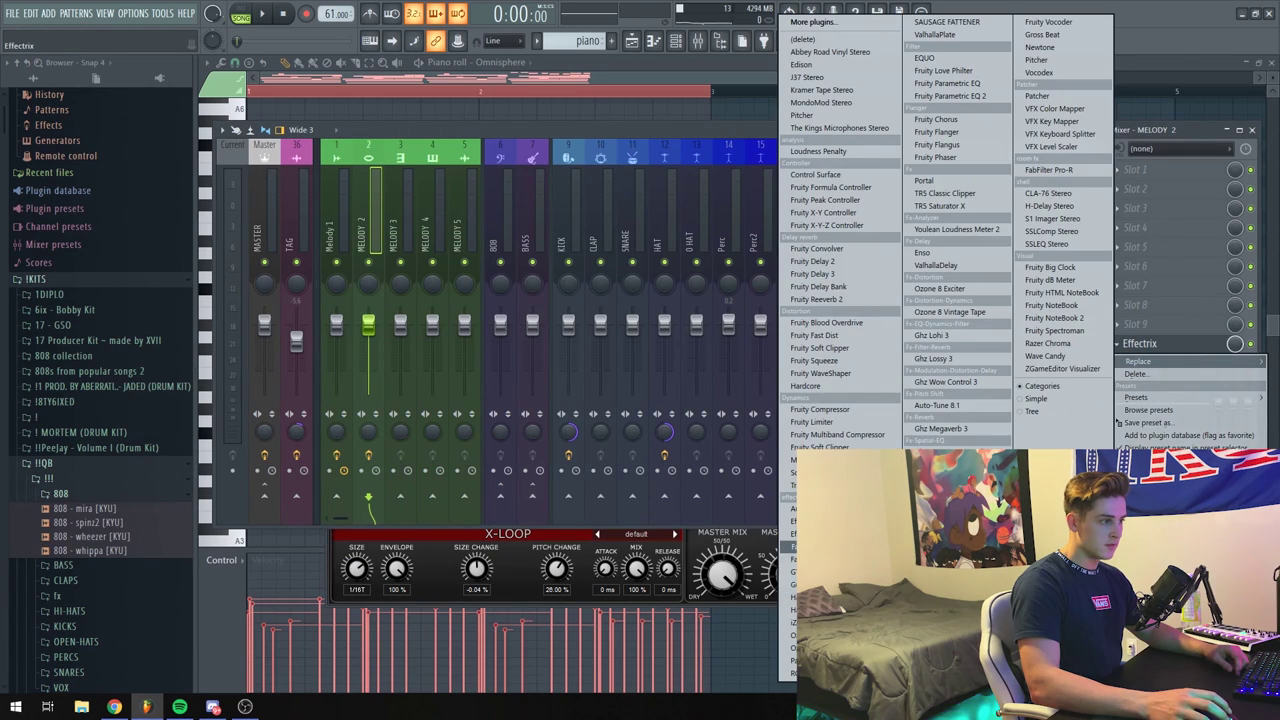
left_click(800, 547)
Apply the Band Pass Narrow preset in Pro-Q 2, widen the 1000 Hz band to a Q of 0.225, and close the plugin
left_click(770, 267)
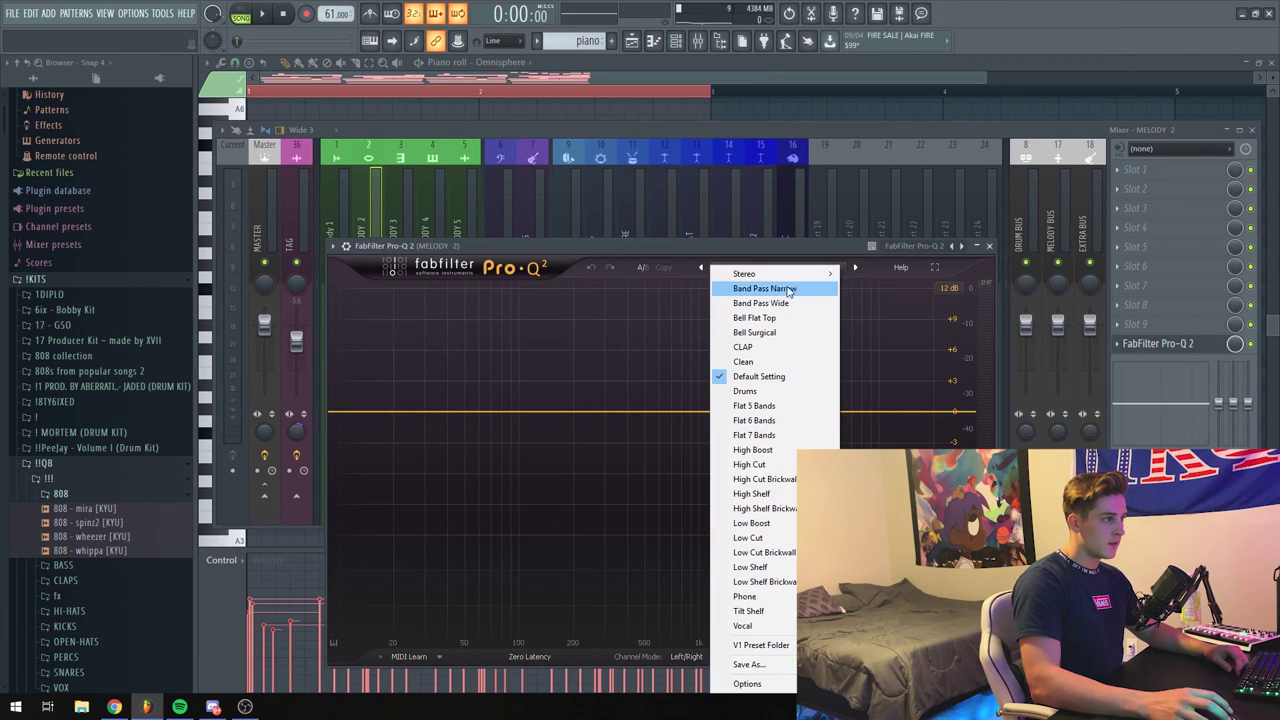
left_click(789, 293)
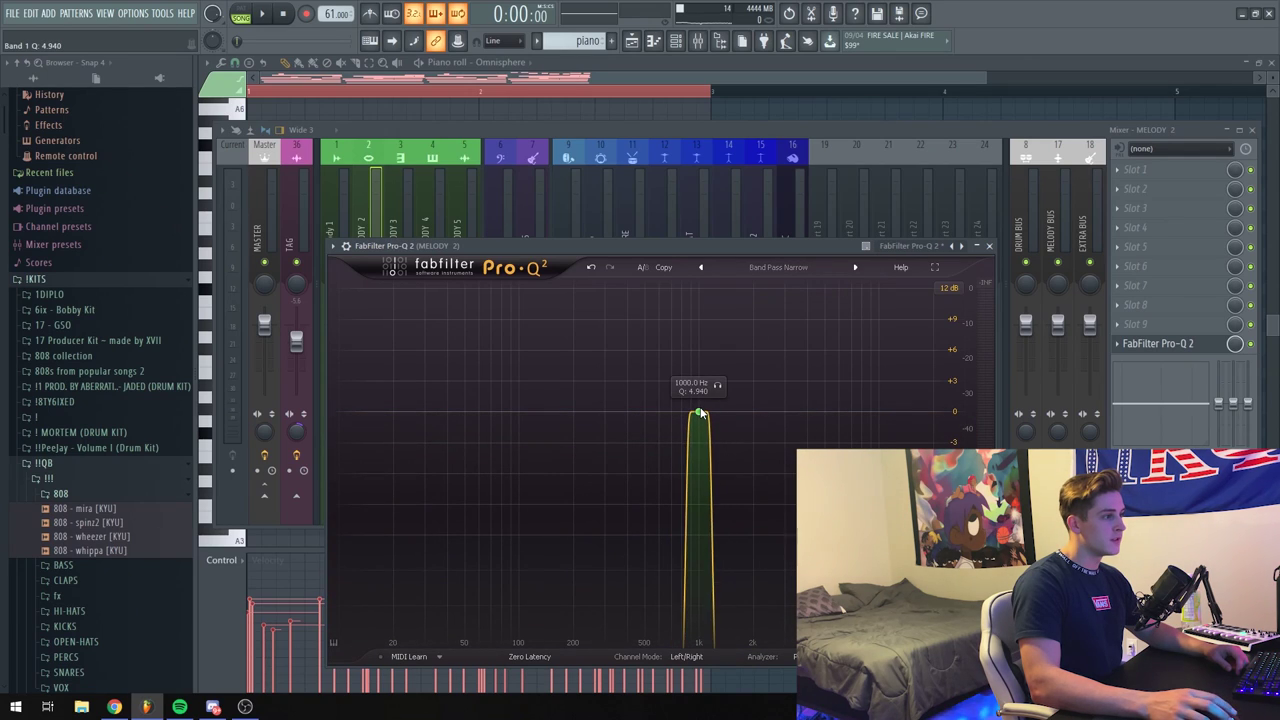
scroll(700, 412, "down", 15)
left_click_drag(700, 412, 695, 412)
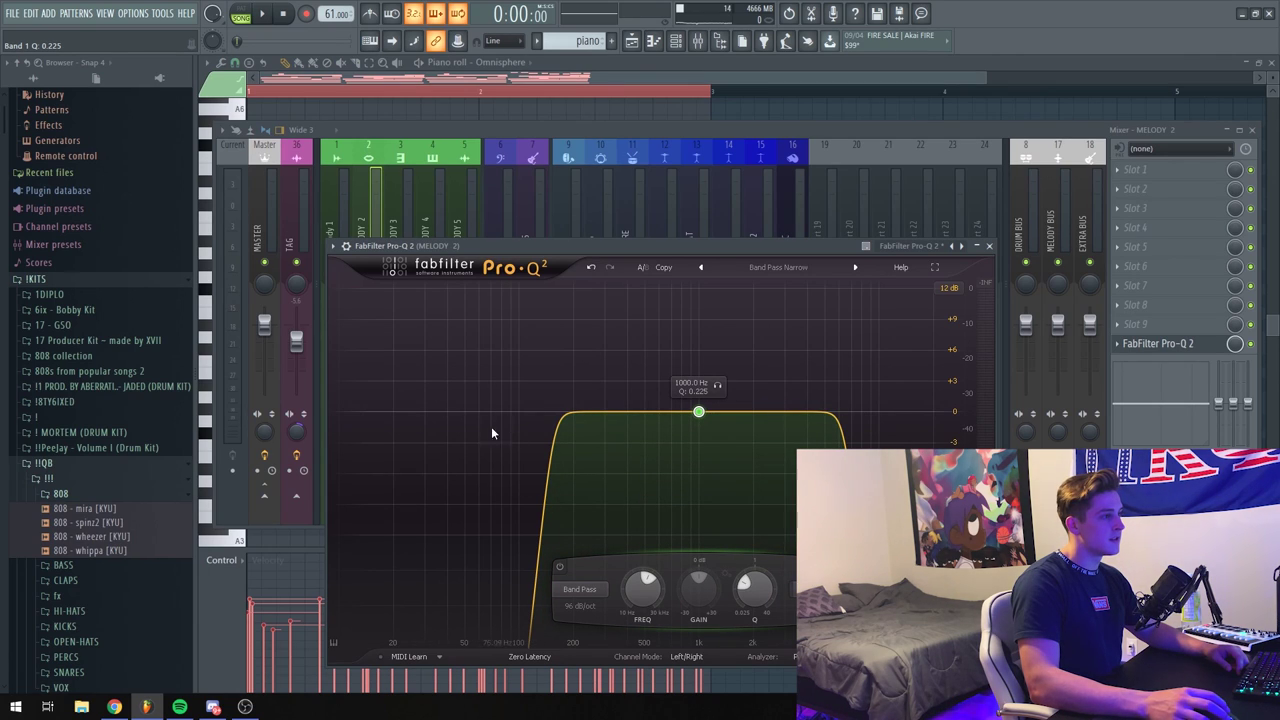
left_click(989, 246)
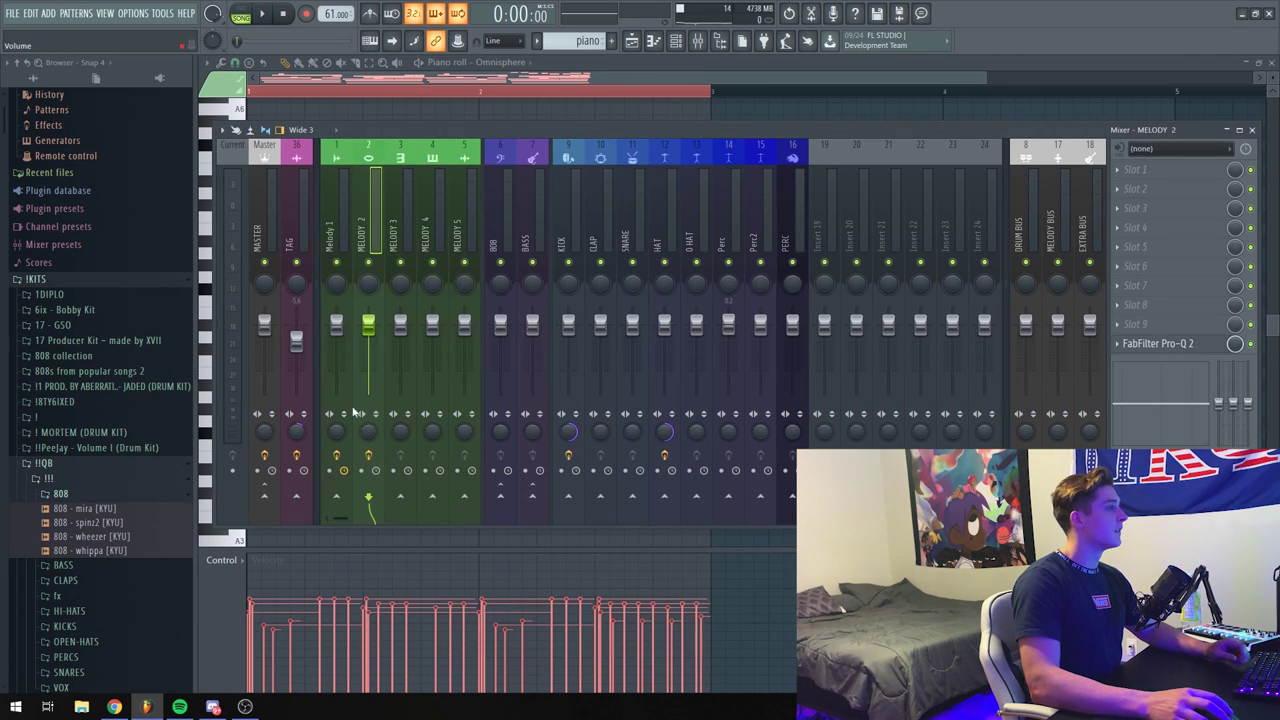
Lower the MELODY 2 volume slightly during playback, audition the track in solo, and stop
key("space")
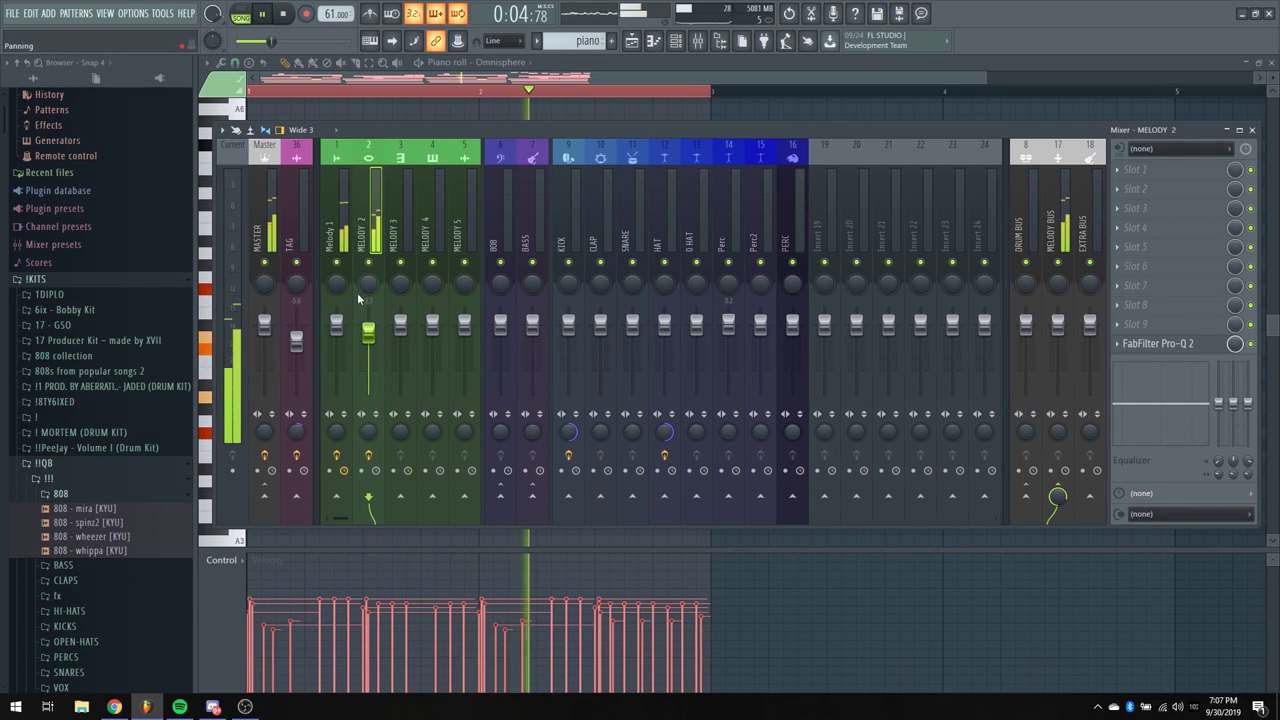
right_click(368, 263)
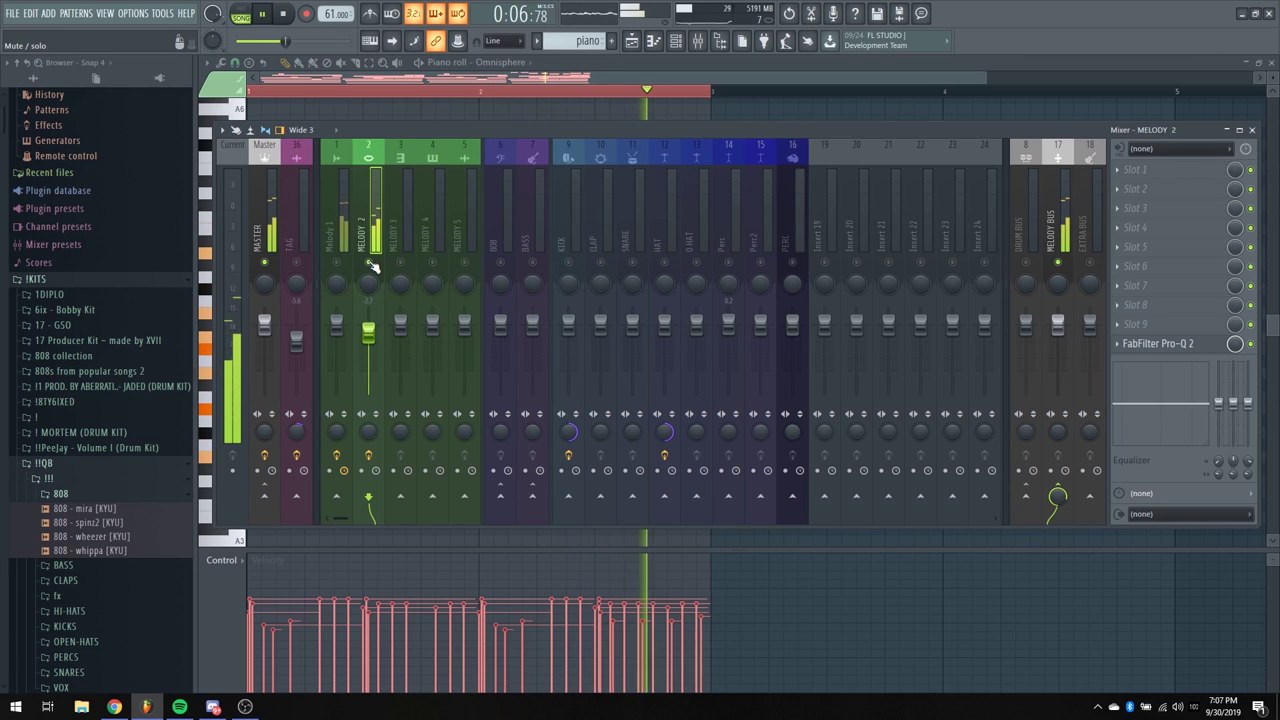
right_click(369, 264)
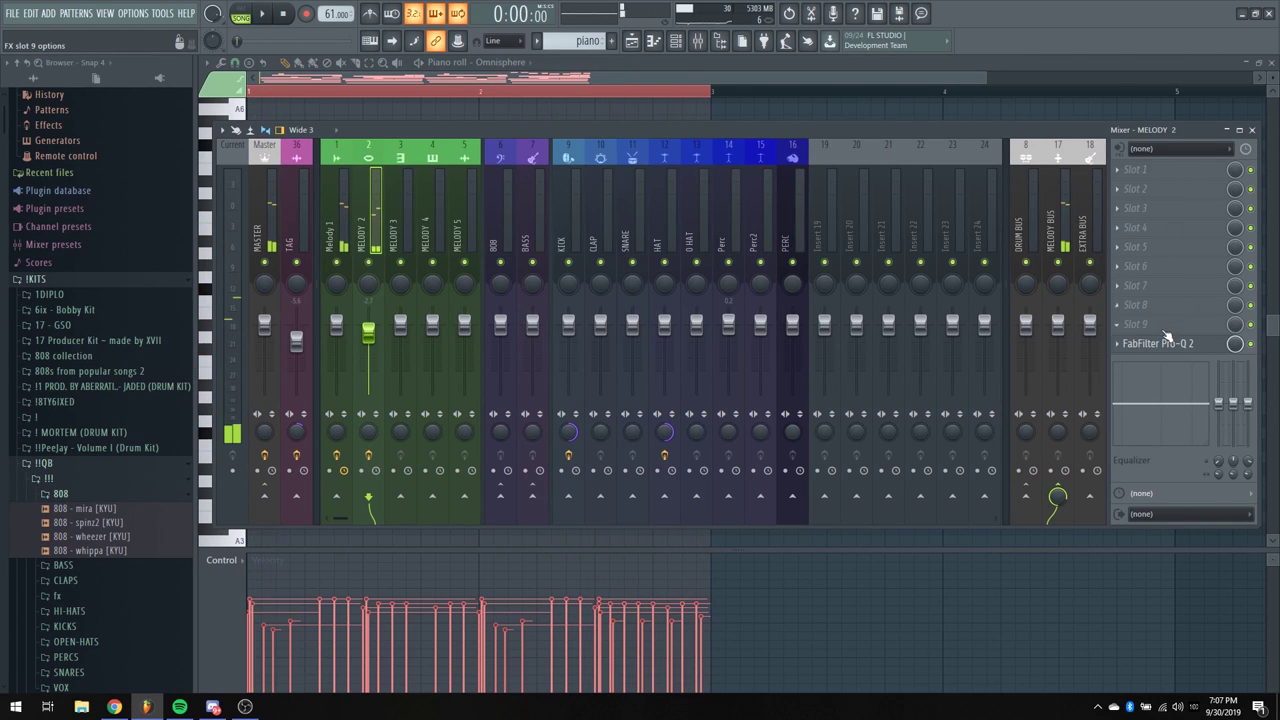
key("space")
Load RC-20 Retro Color into slot 9 of MELODY 2 with the Vinyl 1 preset, Noise off and Wobble at 12%
left_click(1161, 326)
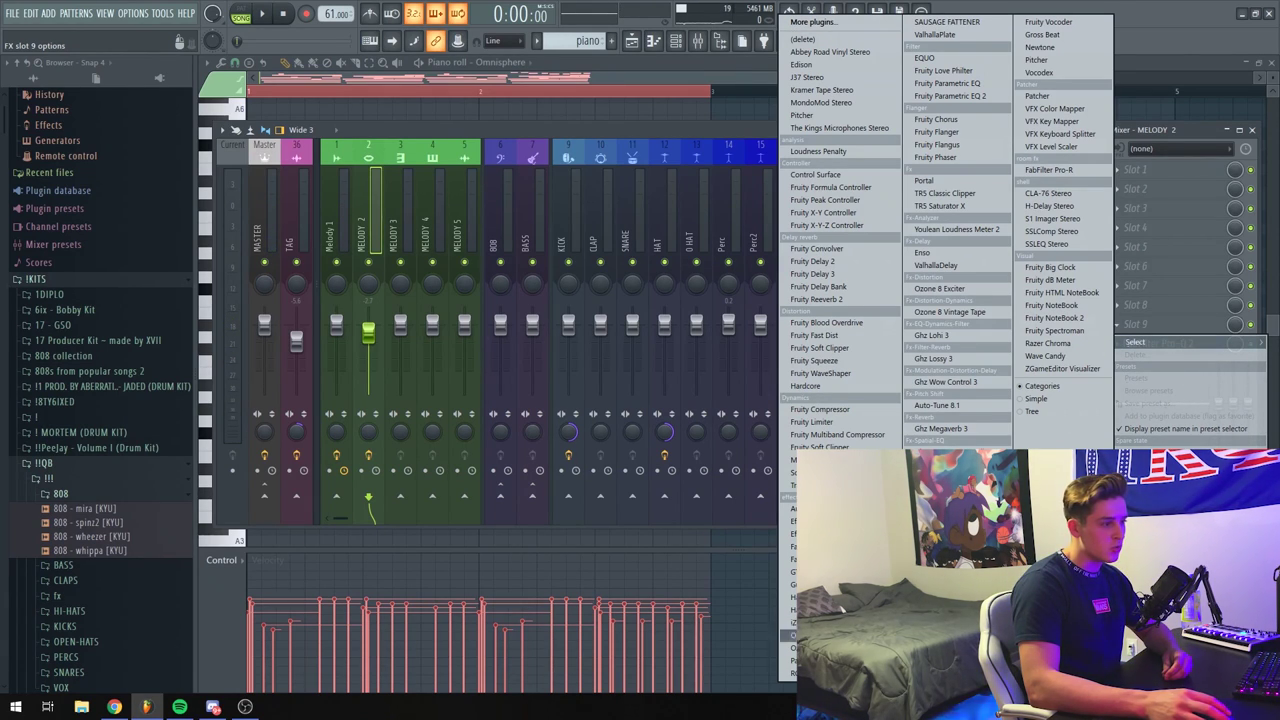
left_click(830, 620)
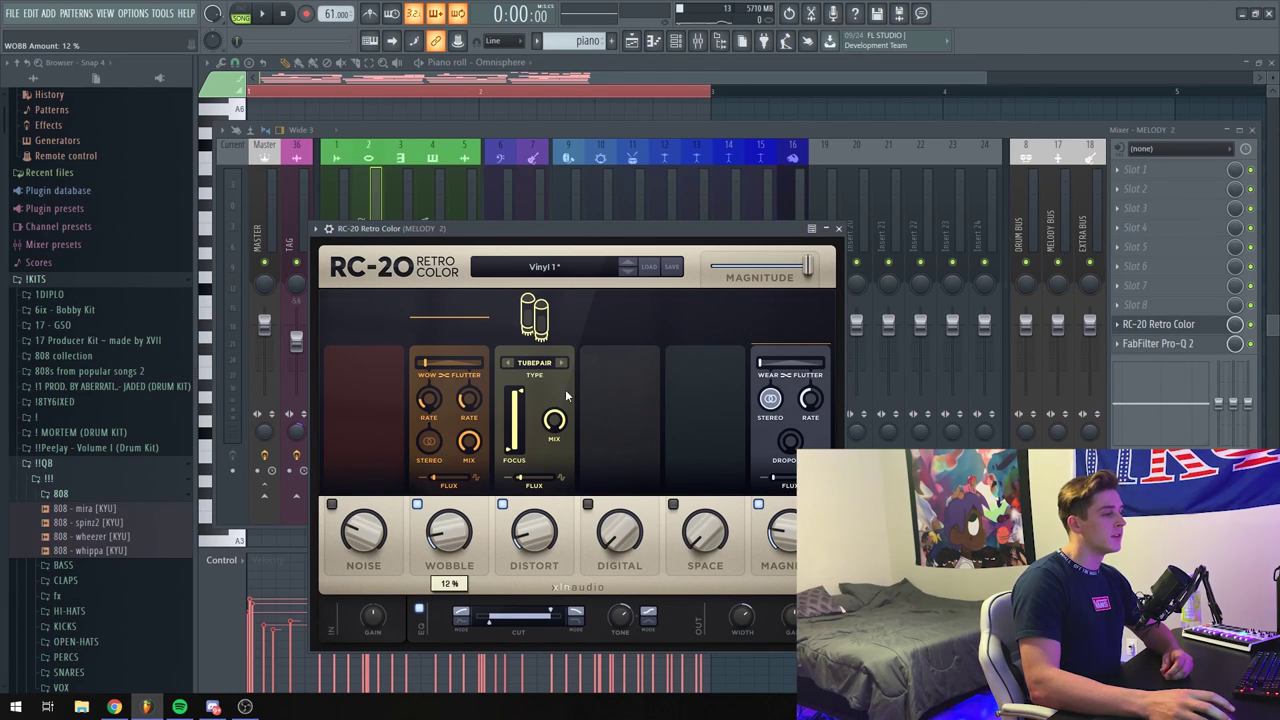
left_click(838, 228)
Play the loop, lower the MELODY 2 fader further beneath the guitar, and return to the playlist
key("space")
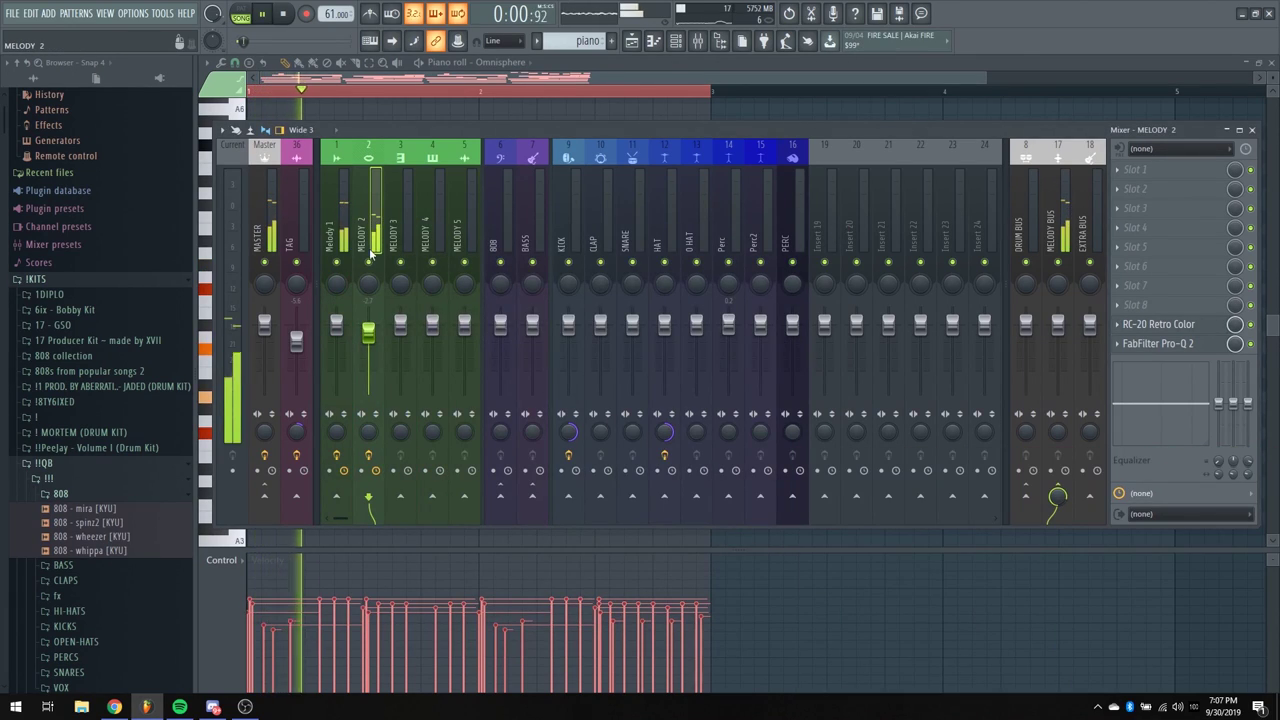
left_click_drag(368, 331, 370, 350)
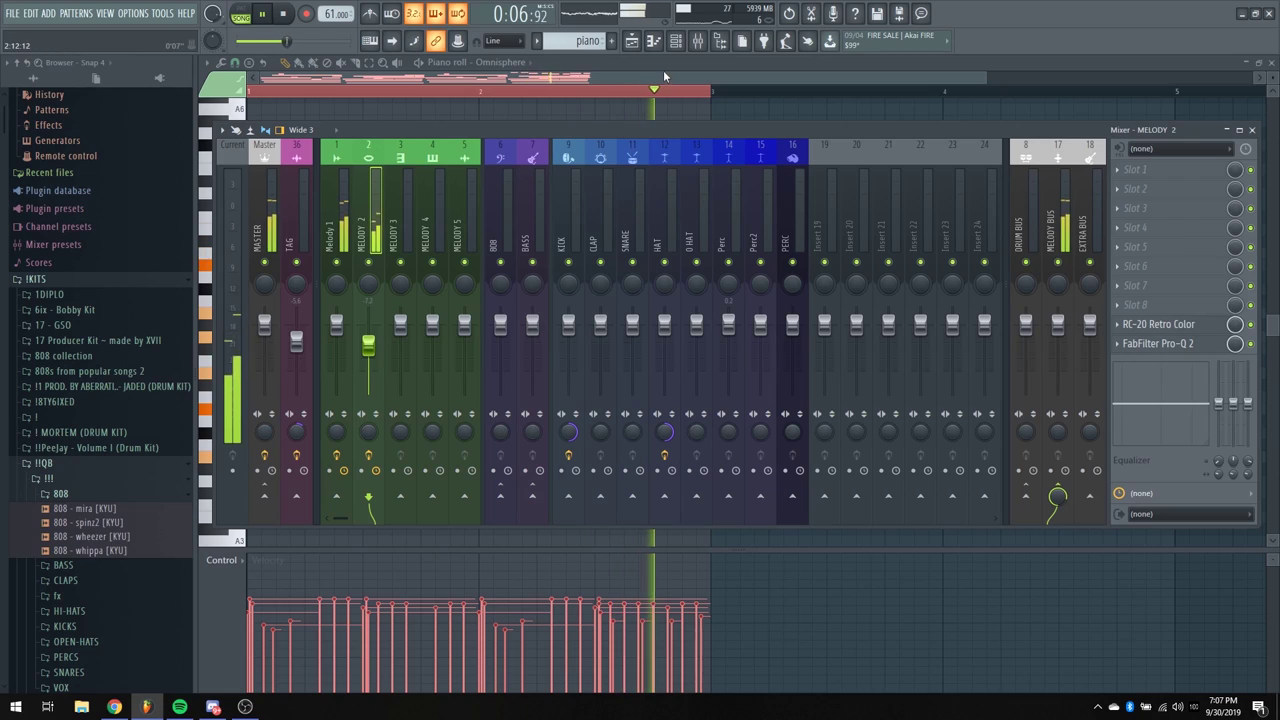
left_click(643, 45)
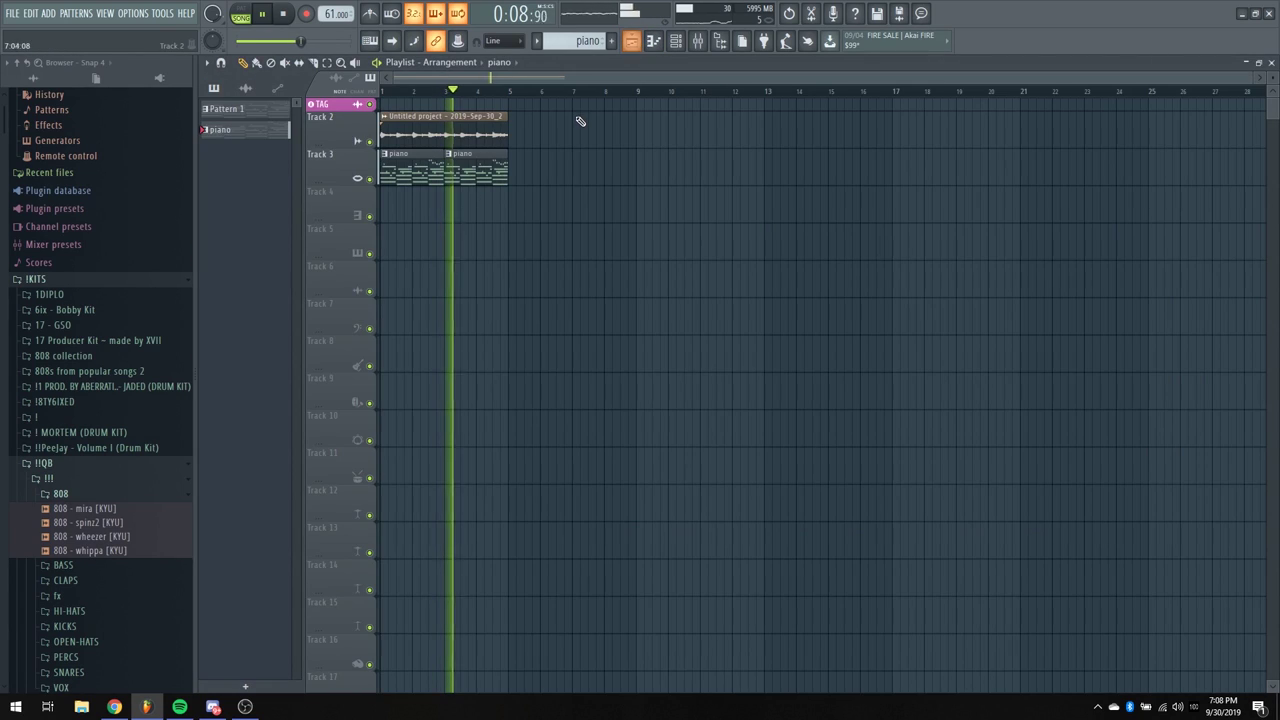
Stop playback, move both piano clips to start at bar 5, and duplicate the guitar audio clip across bars 5 to 8
key("space")
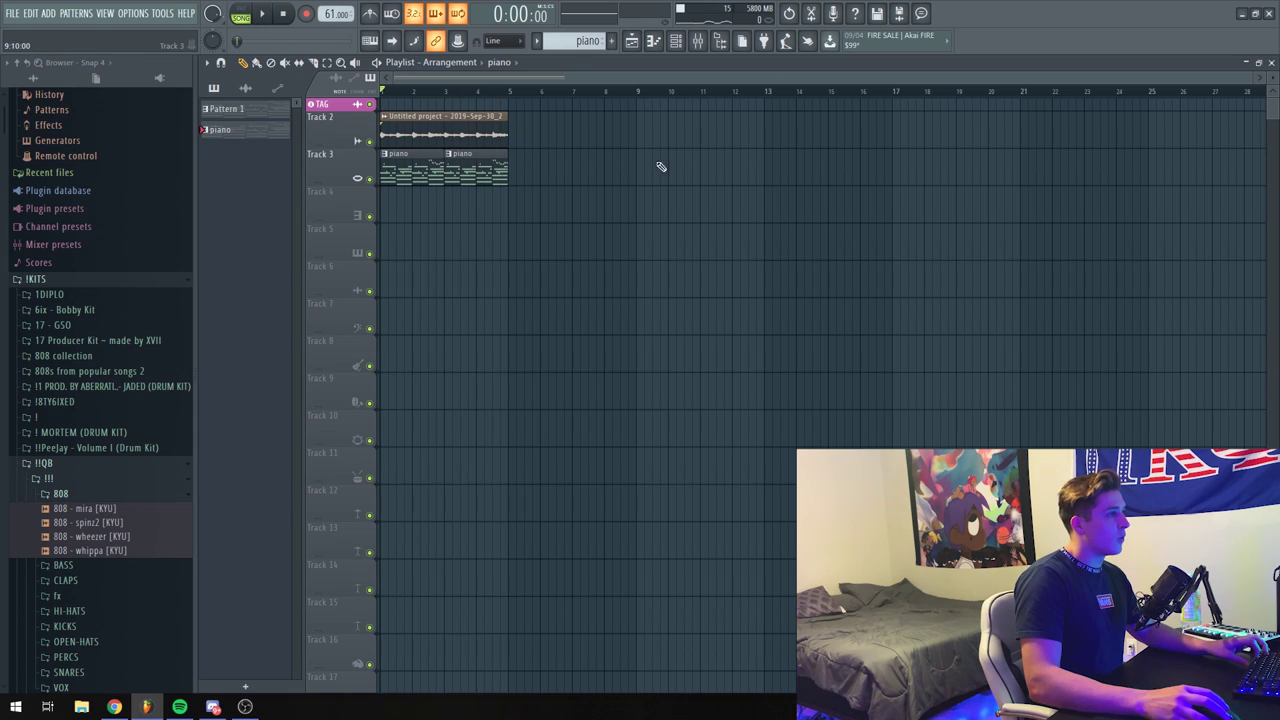
mouse_move(582, 224)
left_mouse_down()
mouse_move(380, 148)
mouse_move(435, 170)
mouse_move(543, 170)
left_mouse_up()
left_click(433, 123)
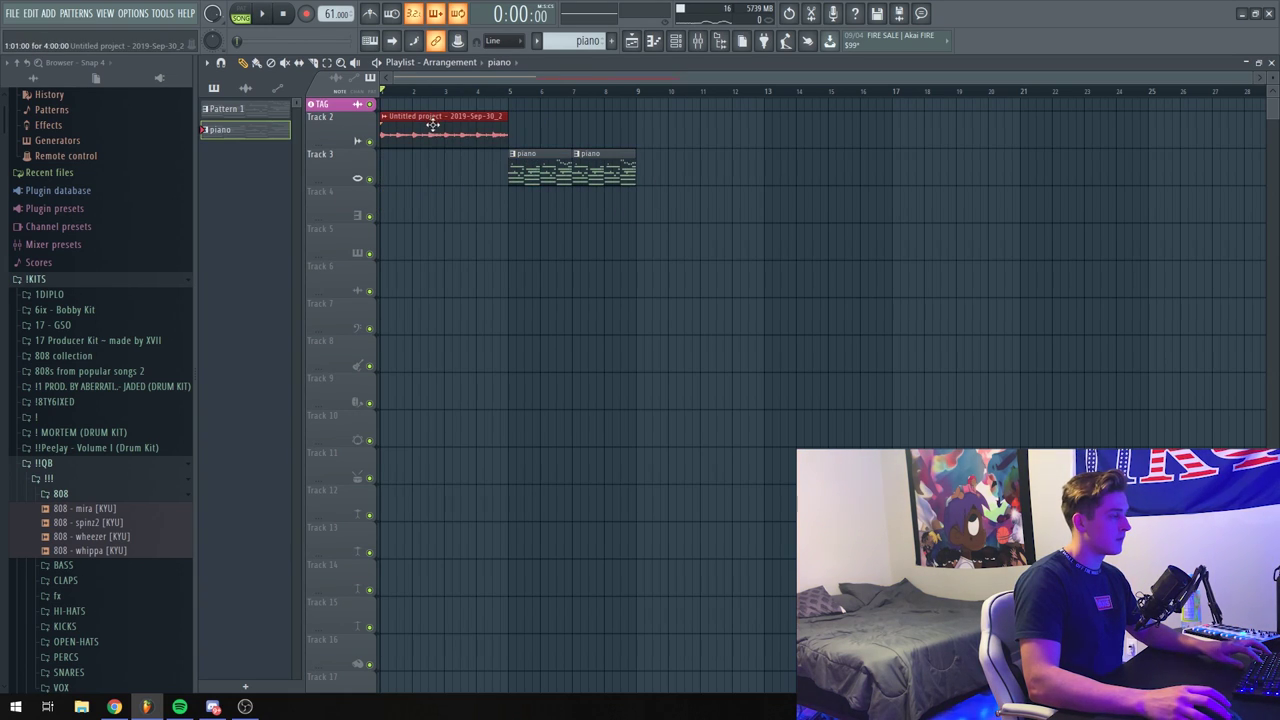
key("ctrl+b")
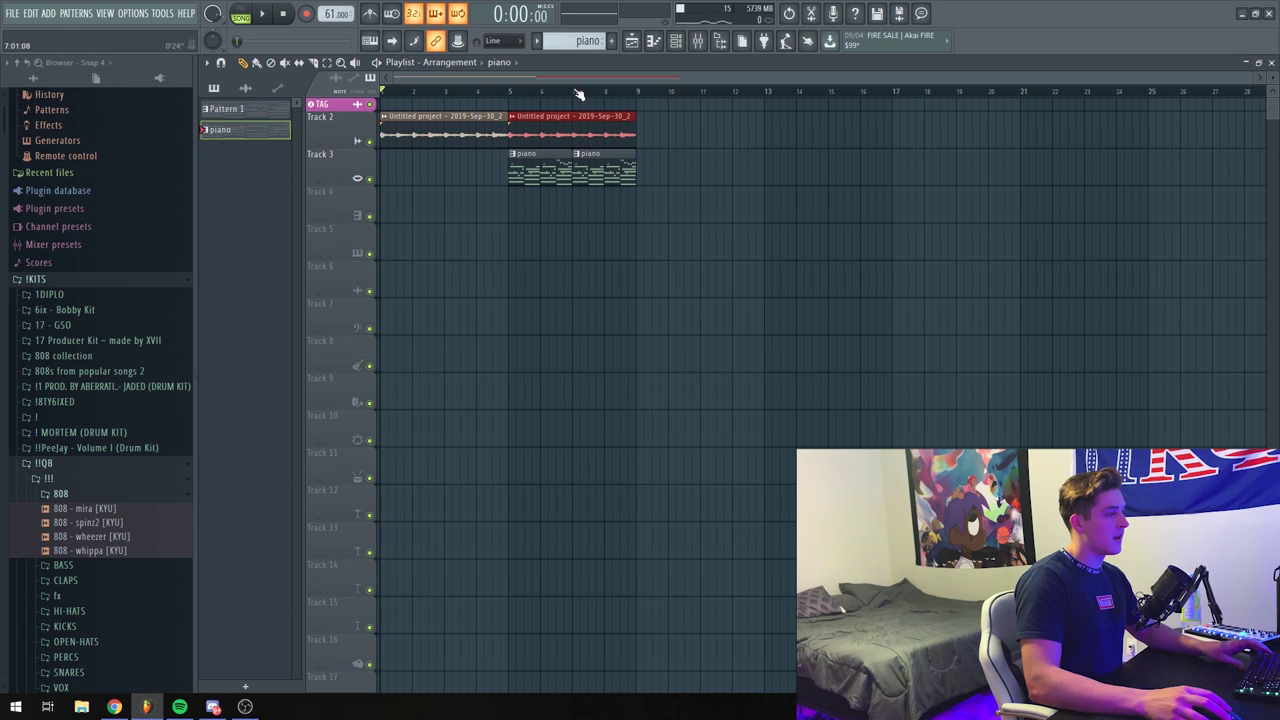
key("ctrl+d")
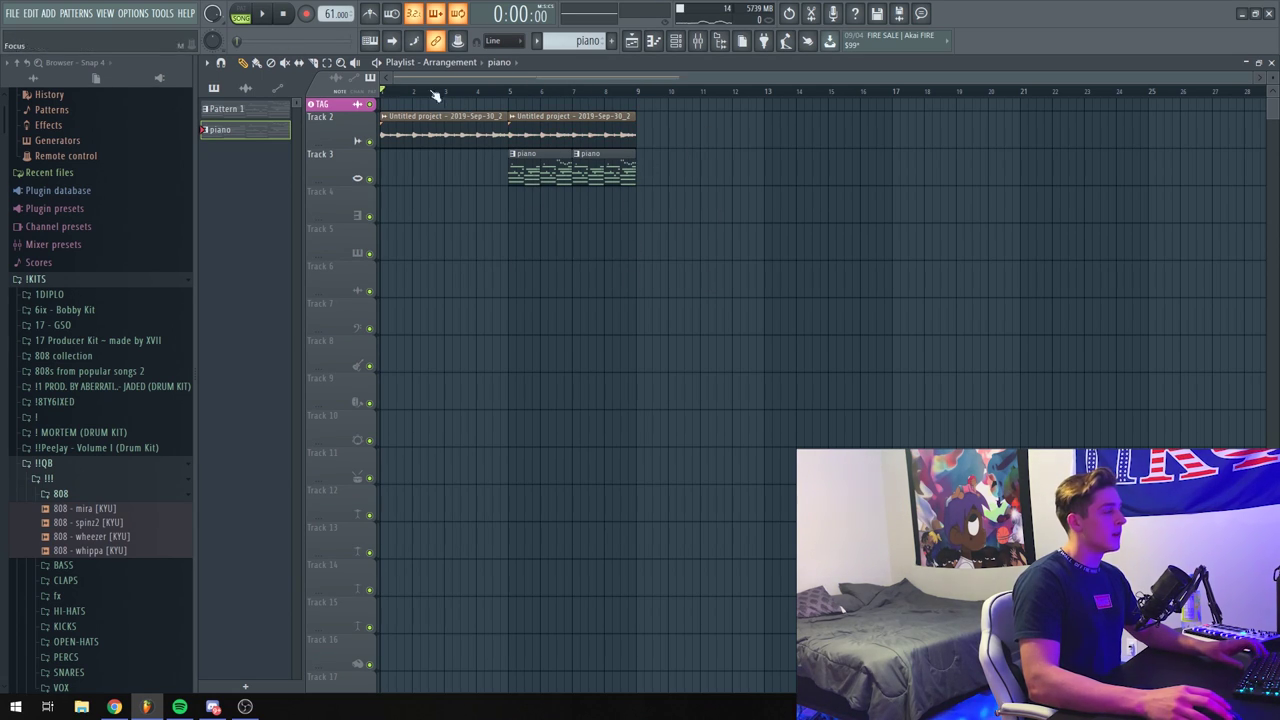
Record the guitar and piano arrangement into Edison on the master channel with recording set to start on play
left_click(697, 40)
left_click(280, 235)
left_click(1140, 343)
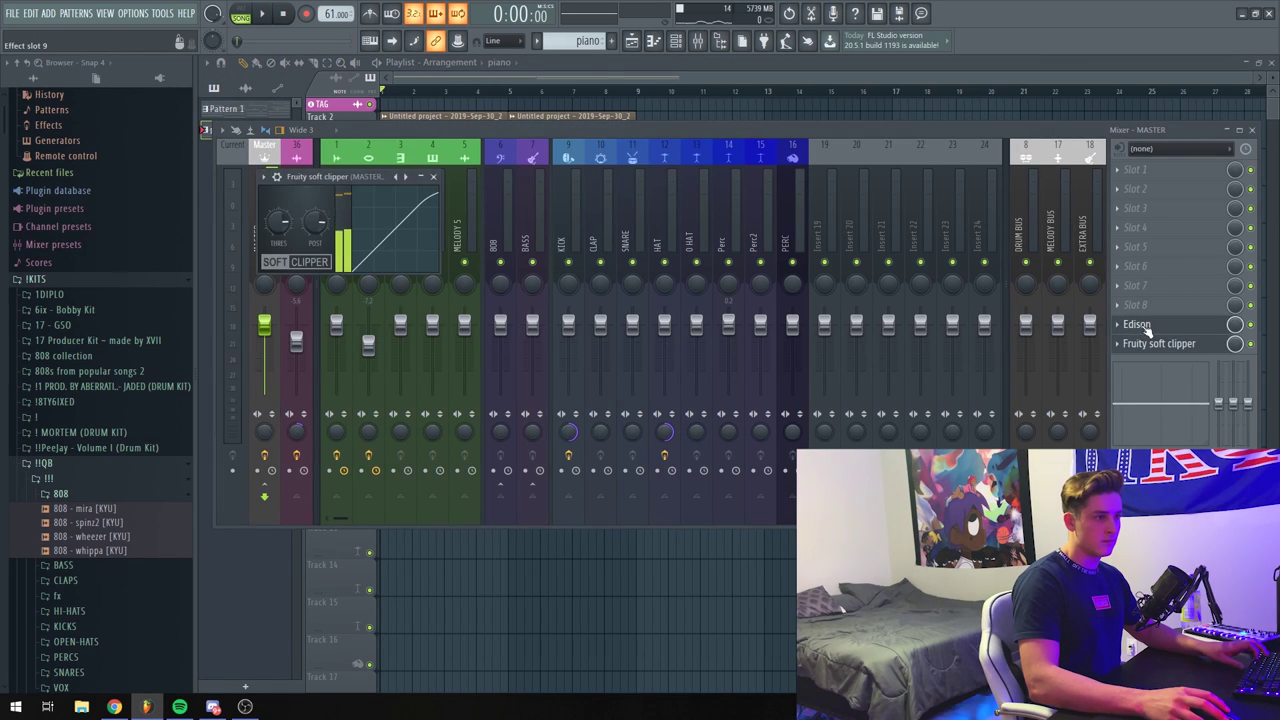
left_click(1136, 324)
key("Delete")
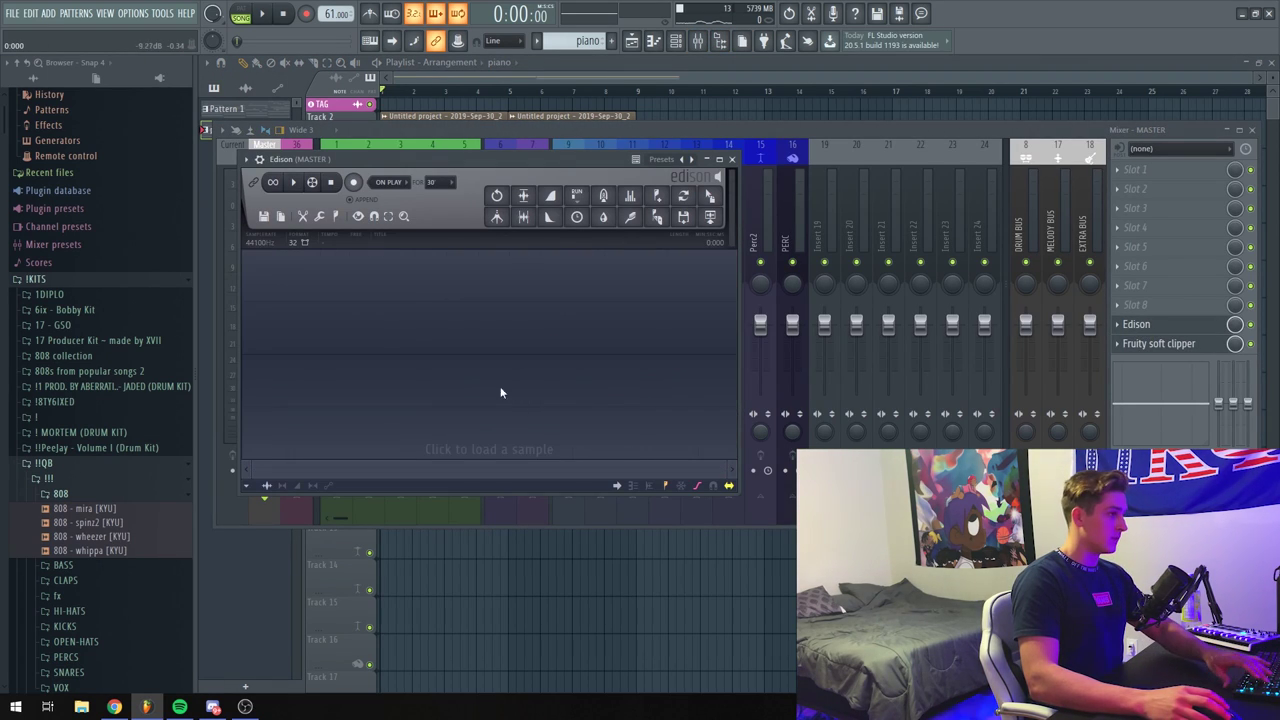
left_click(353, 183)
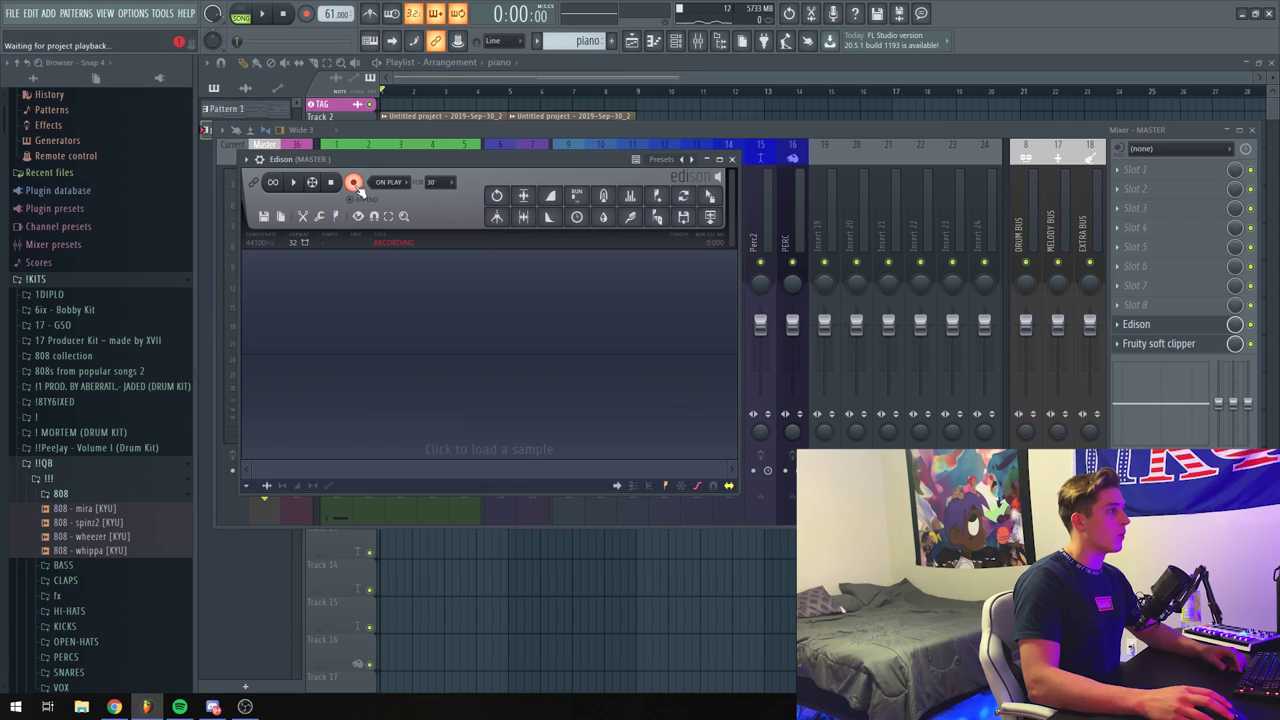
left_click(464, 75)
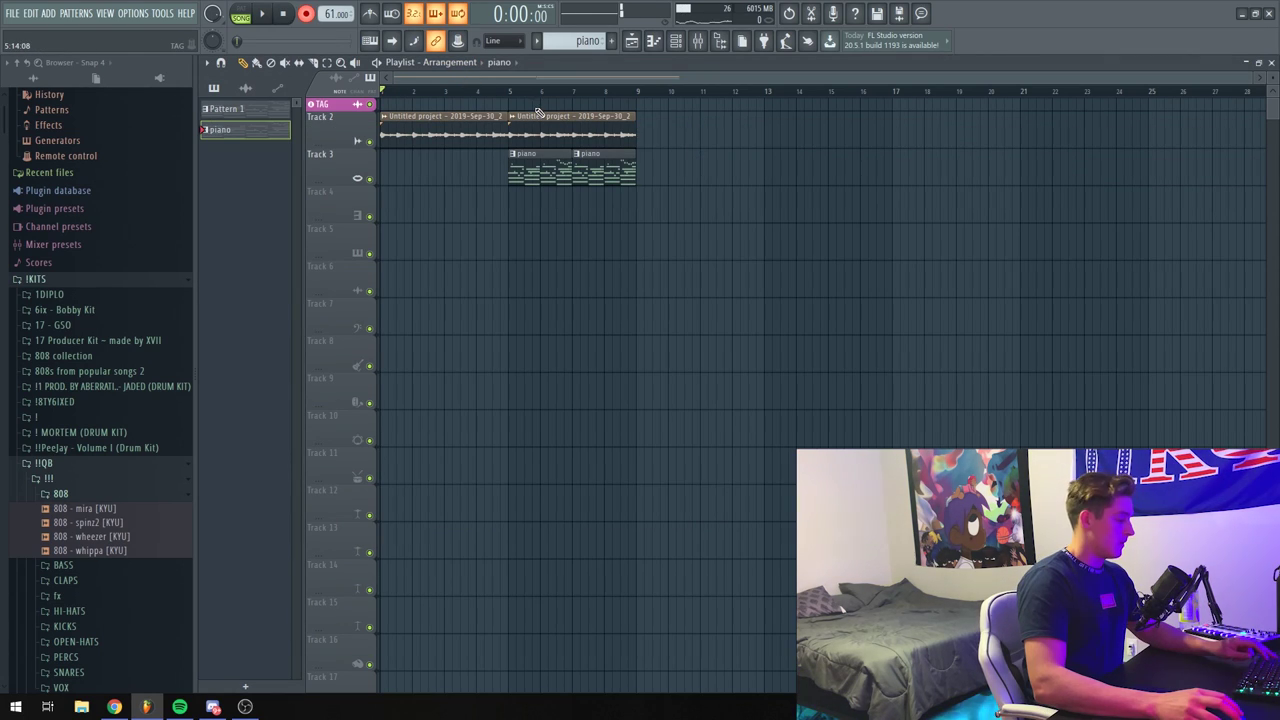
Delete both piano clips and both guitar audio clips from the playlist
right_click(540, 172)
right_click(605, 172)
right_click(570, 125)
right_click(440, 125)
Place the Edison recording from the master channel at bar 1 of Track 3 and check its channel settings
left_click(699, 40)
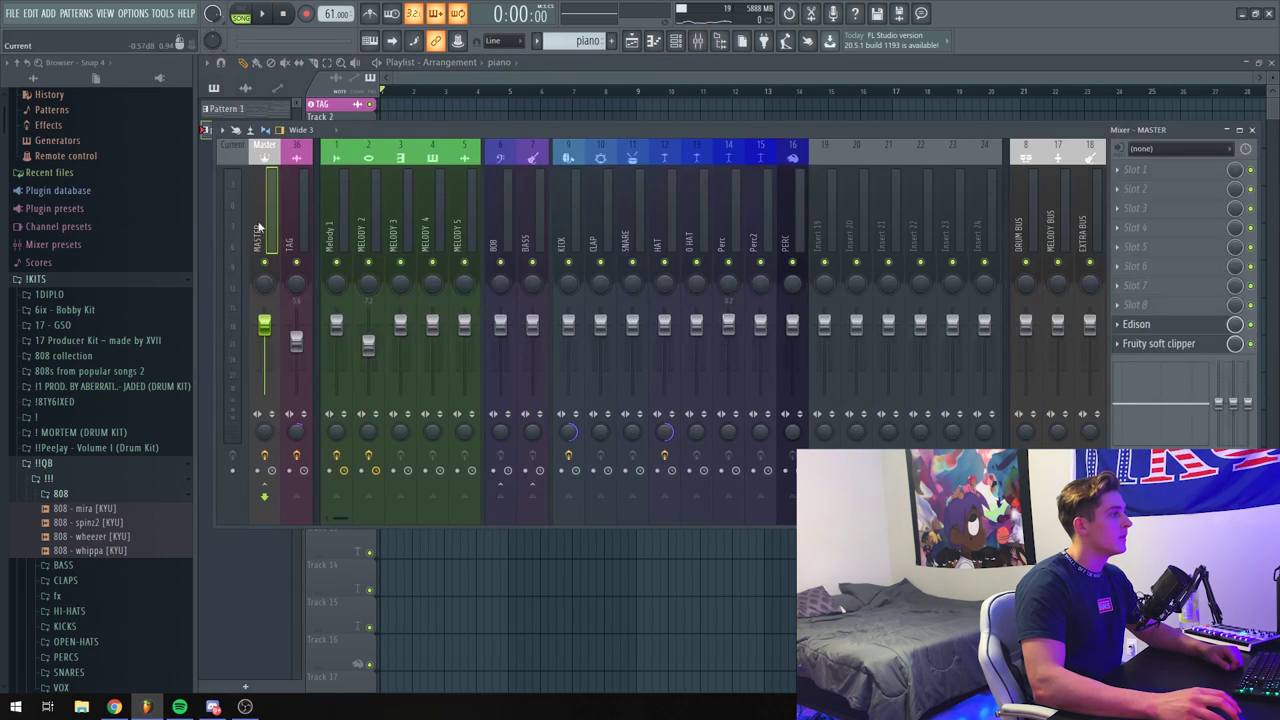
left_click(1148, 326)
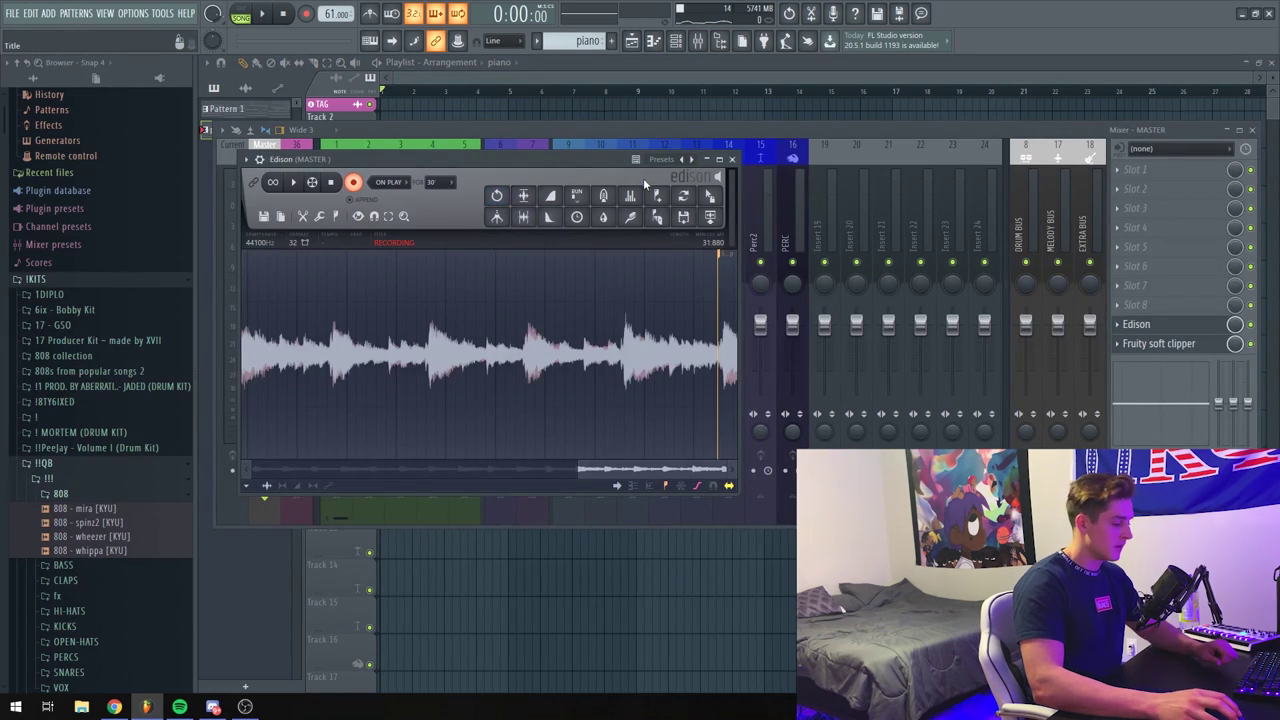
left_click_drag(711, 196, 373, 131)
double_click(440, 125)
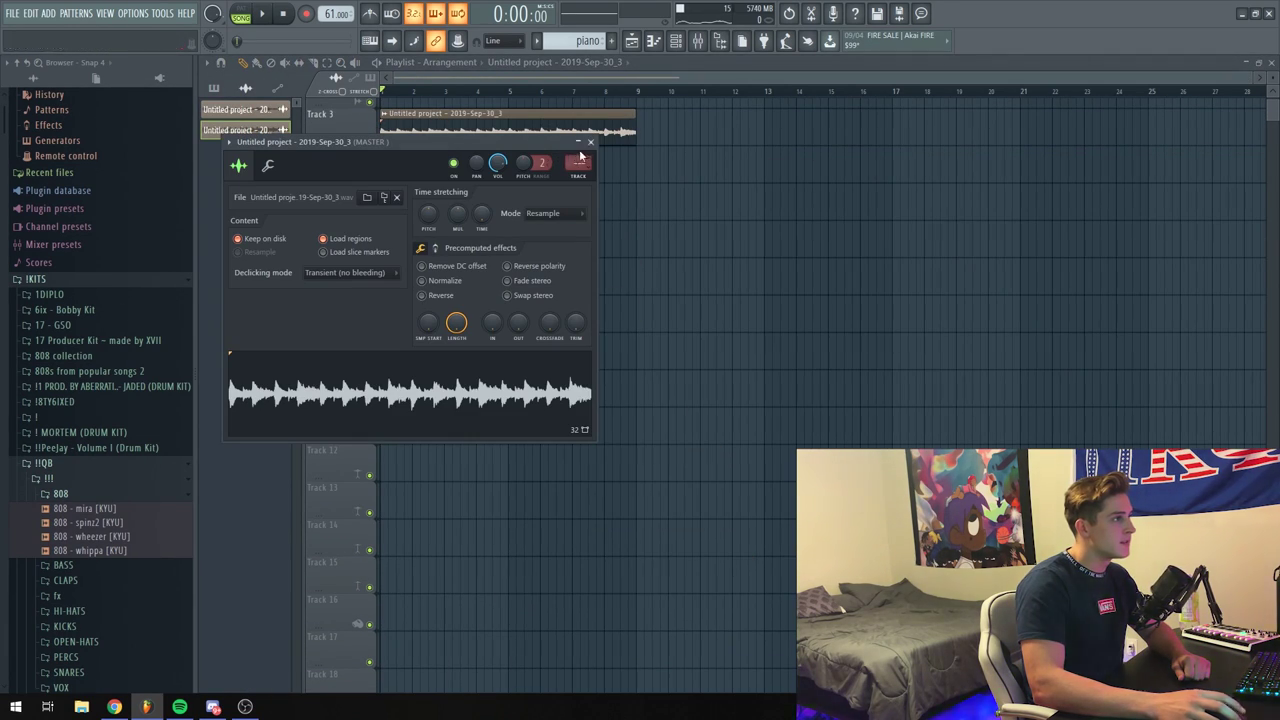
left_click(590, 142)
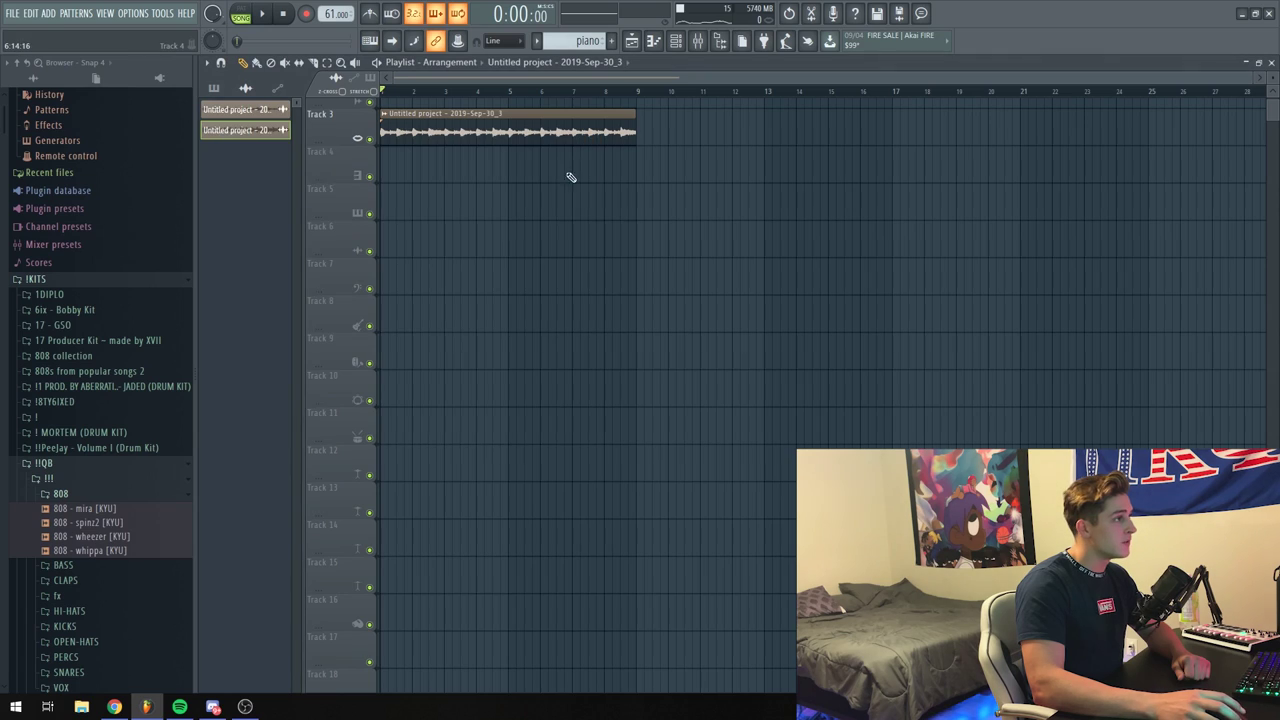
Split the recorded audio clip at bar 5 and make its second half a unique clip
left_click(514, 117)
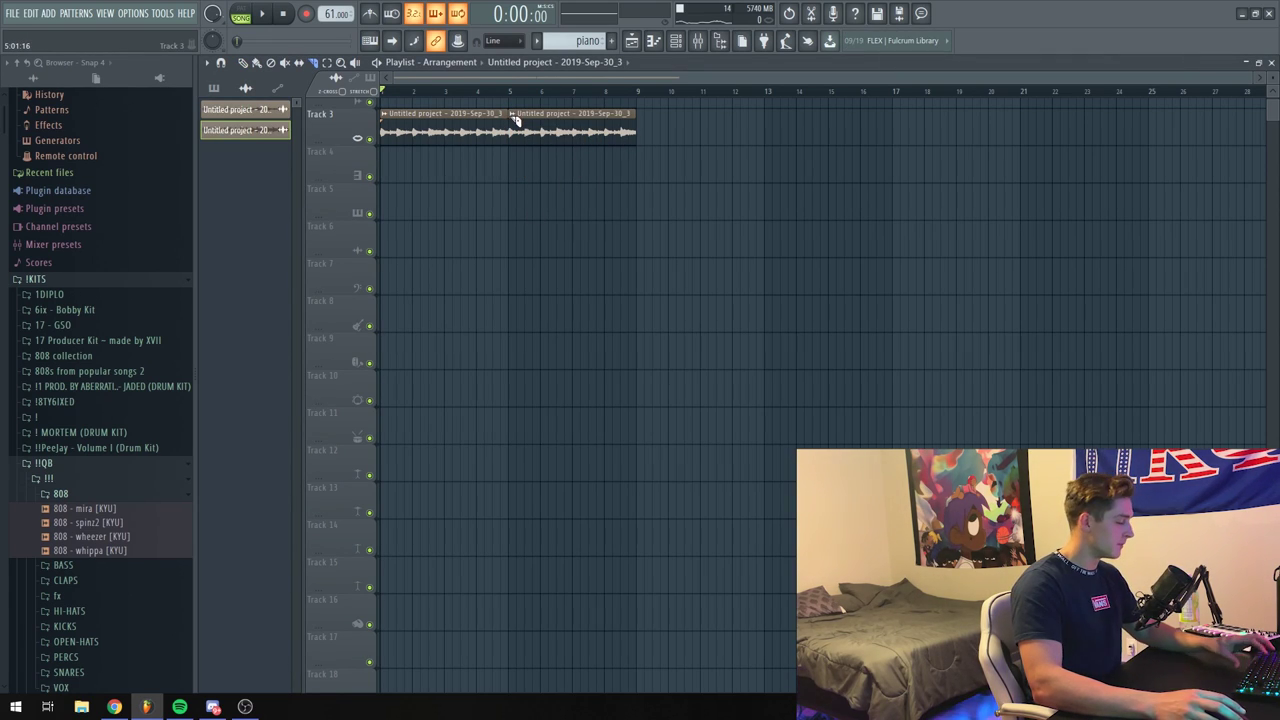
left_click(512, 114)
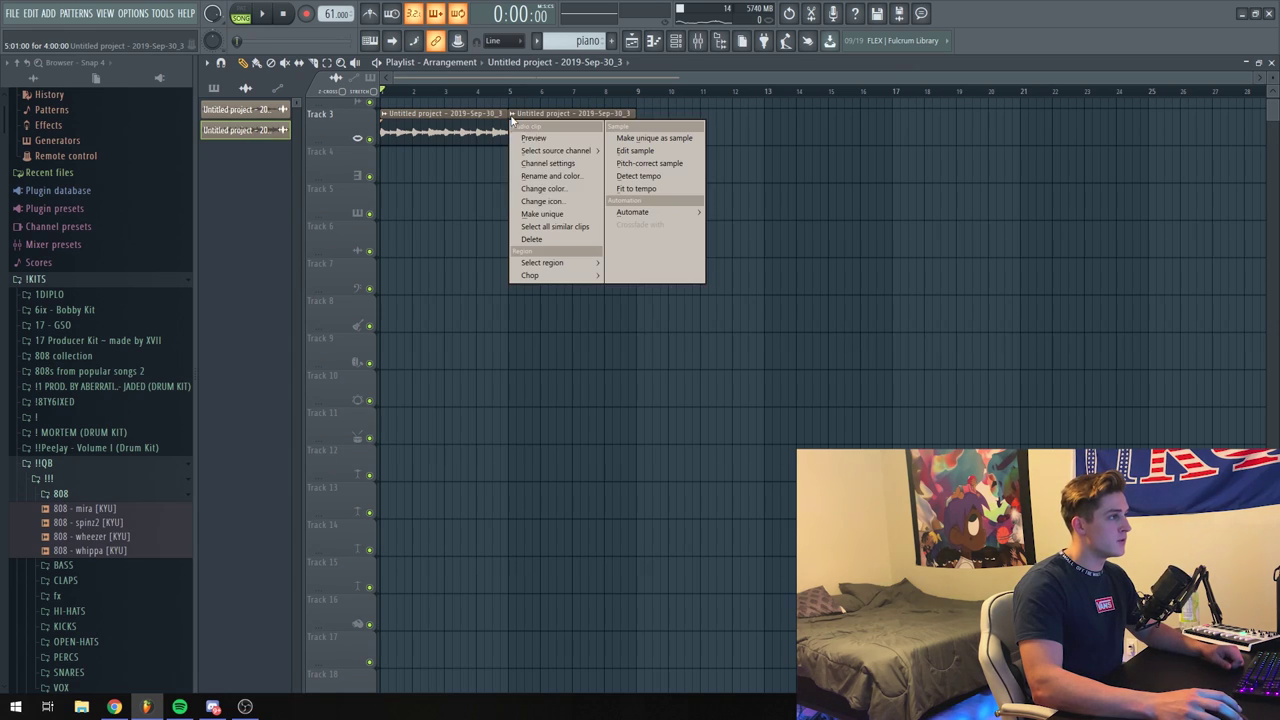
left_click(530, 212)
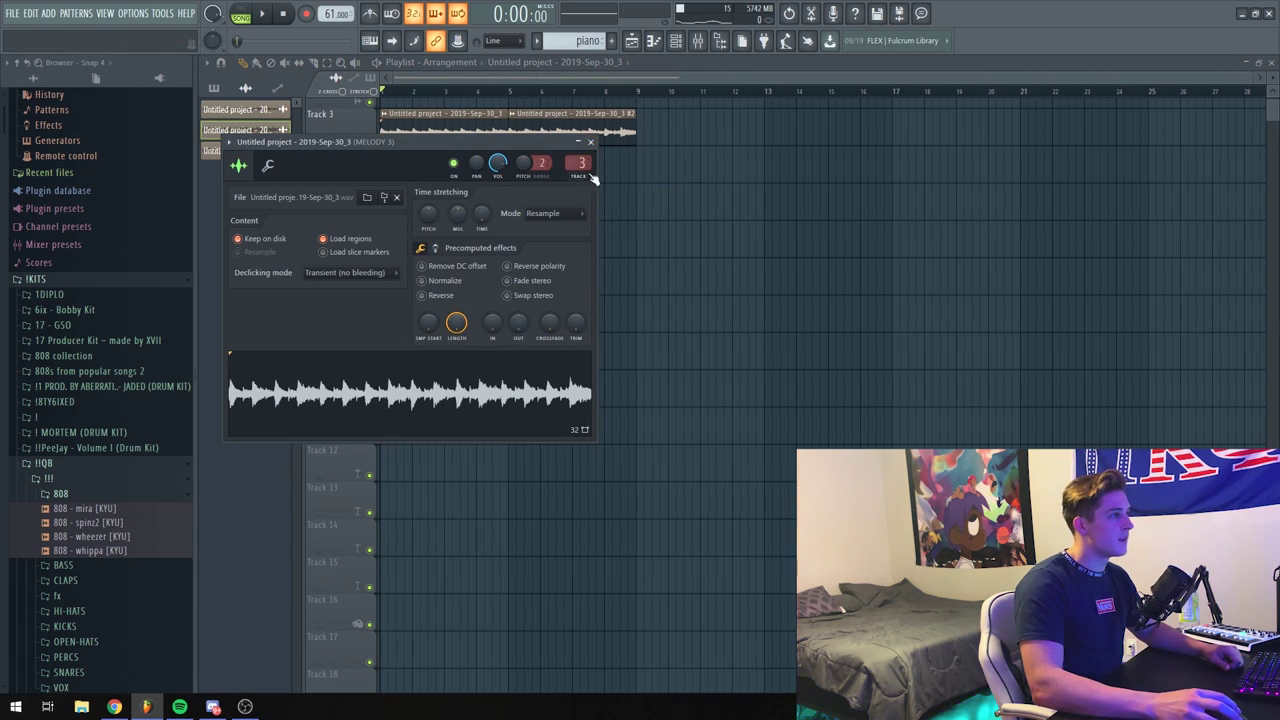
Route the first half of the recording to mixer track 3 and the unique second half to mixer track 4
left_click(591, 143)
double_click(590, 130)
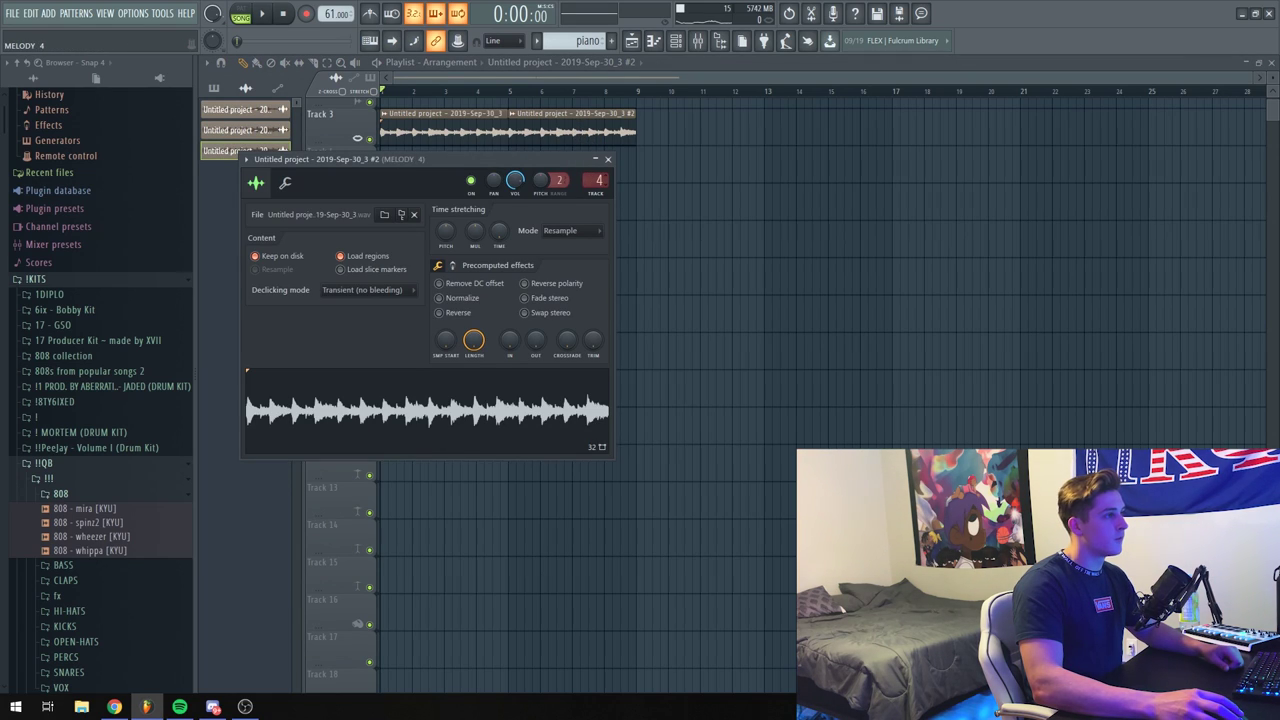
left_click(606, 160)
Create a new pattern named fdrums
left_click(214, 88)
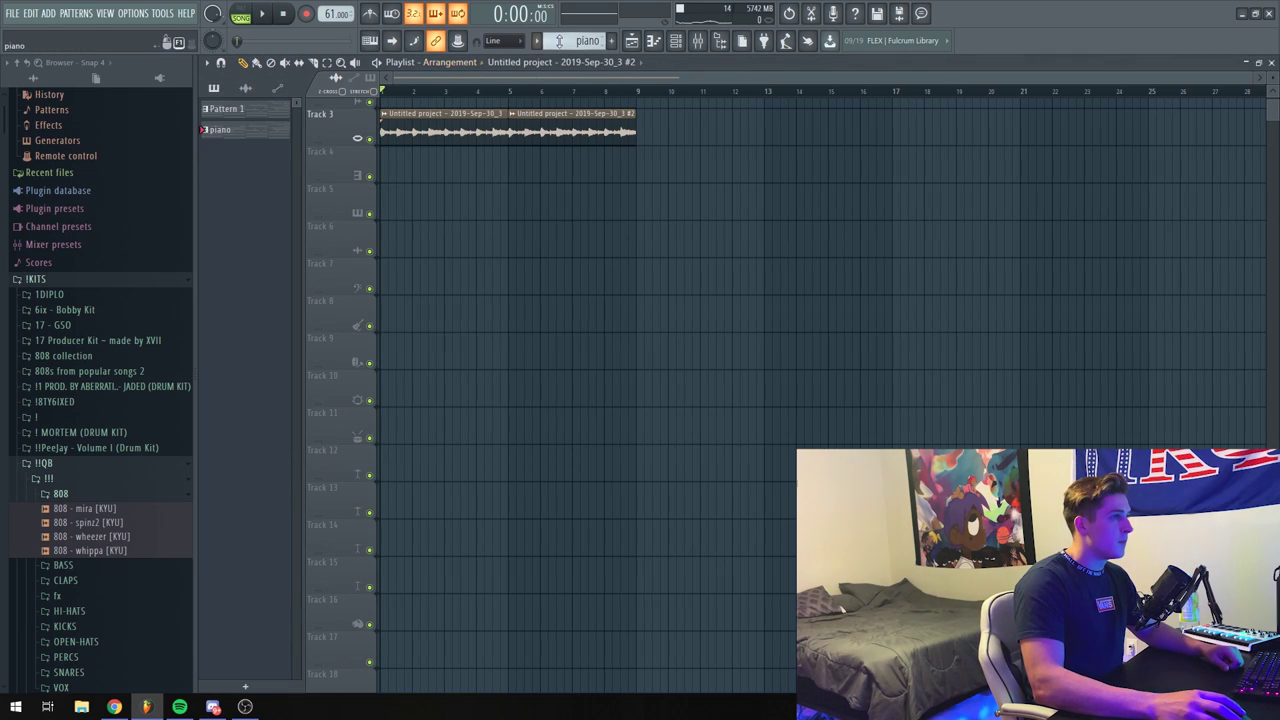
left_click(612, 41)
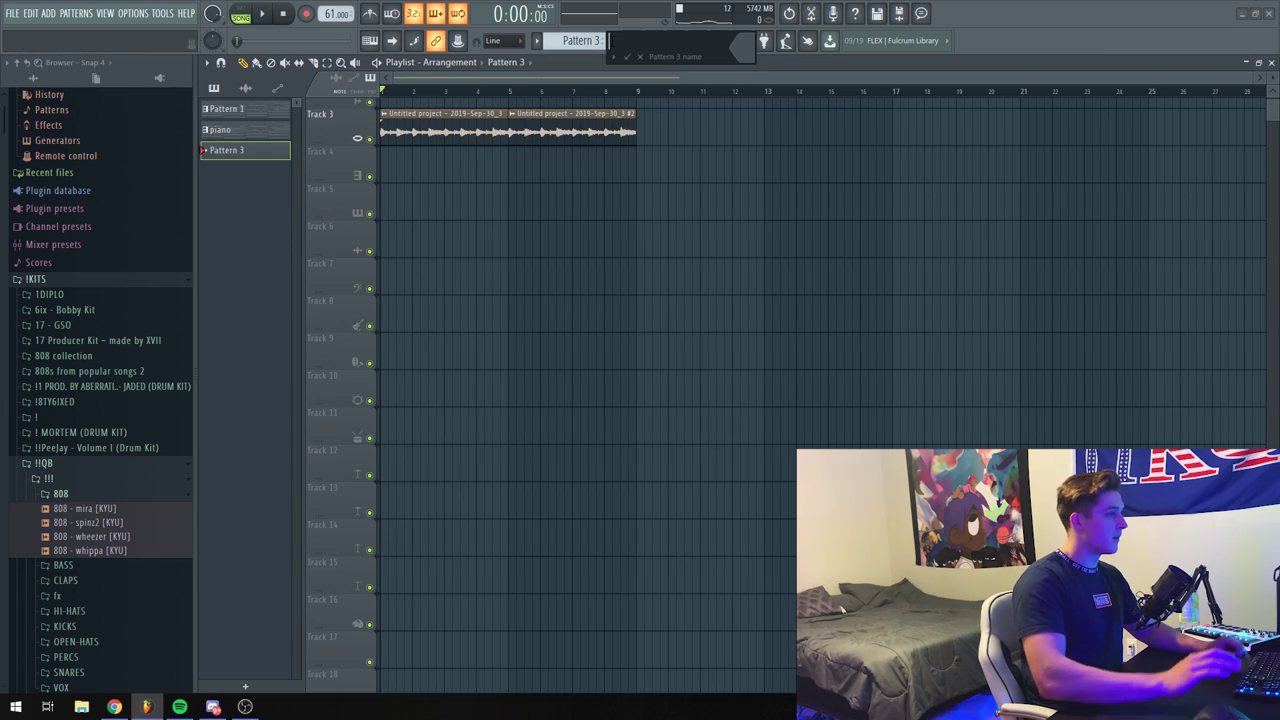
type("fdrums")
key("Return")
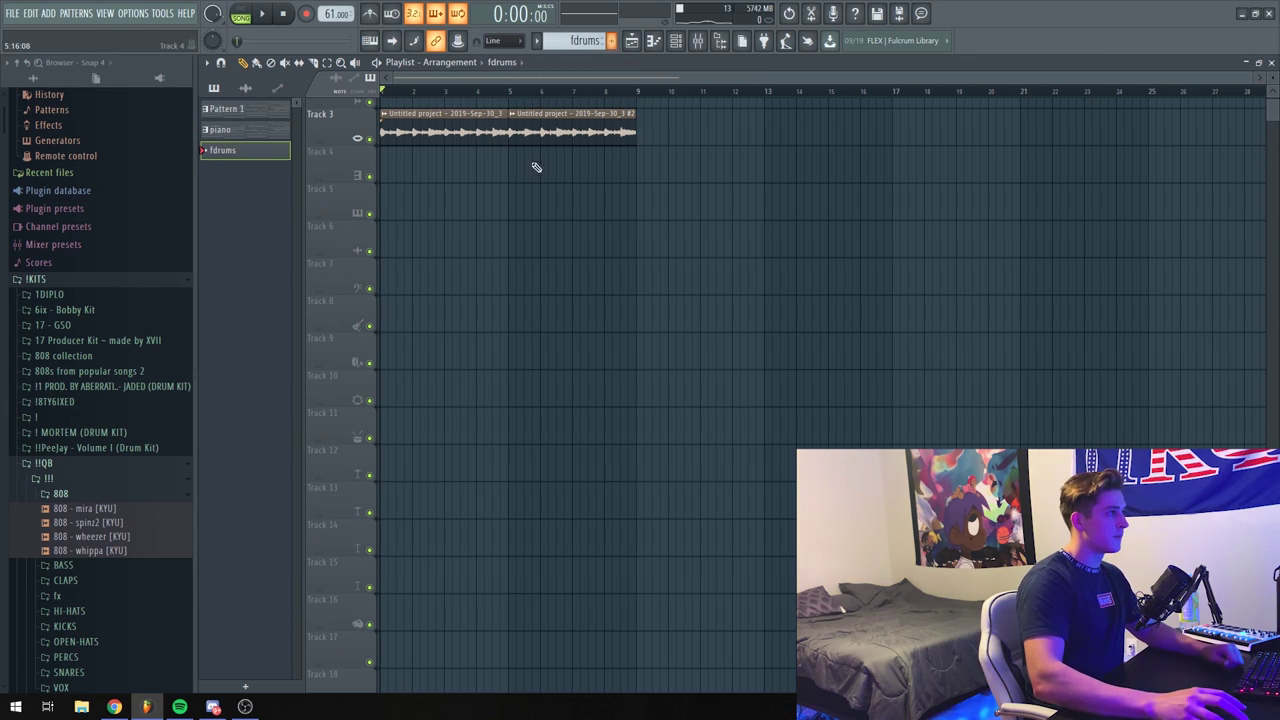
Place the fdrums pattern at bar 1 of Track 4 and repeat it four times through bar 8
left_click_drag(234, 154, 441, 165)
key("ctrl+b")
key("ctrl+b")
key("ctrl+b")
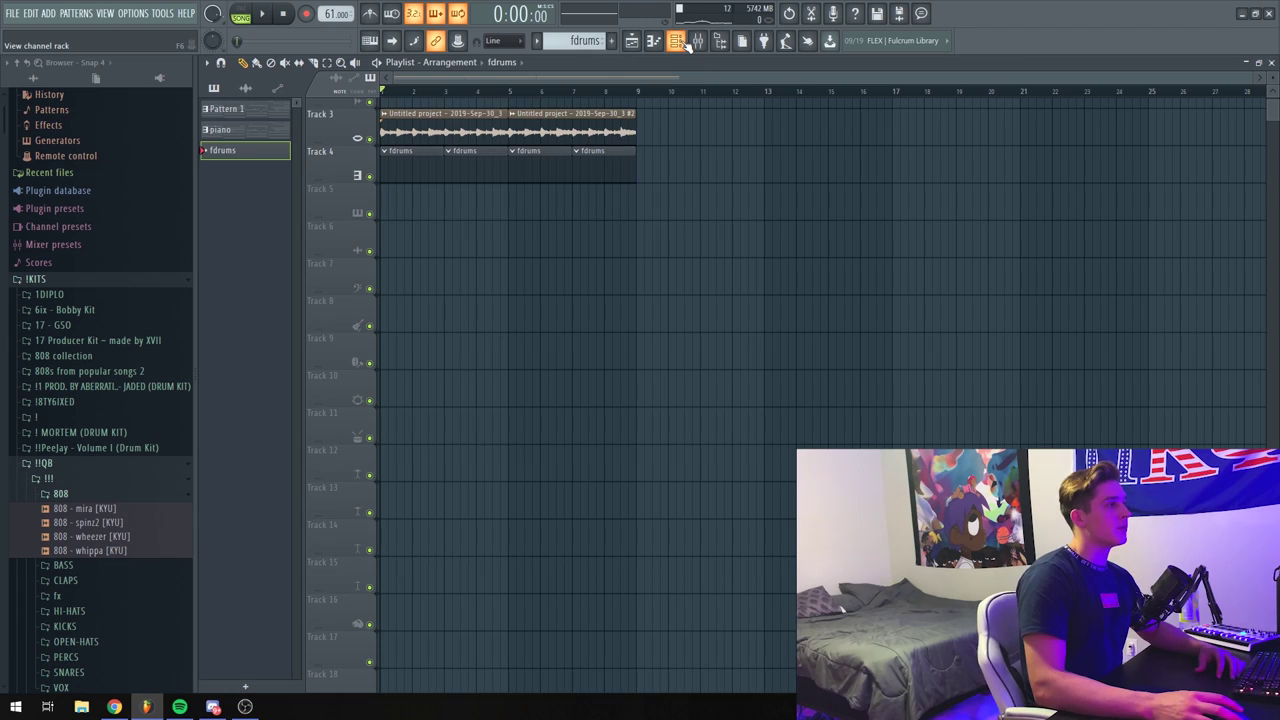
Load QB - LUGER (snare) into the Perc channel, add hits on steps 8, 24 and 26, and play the pattern
left_click(686, 42)
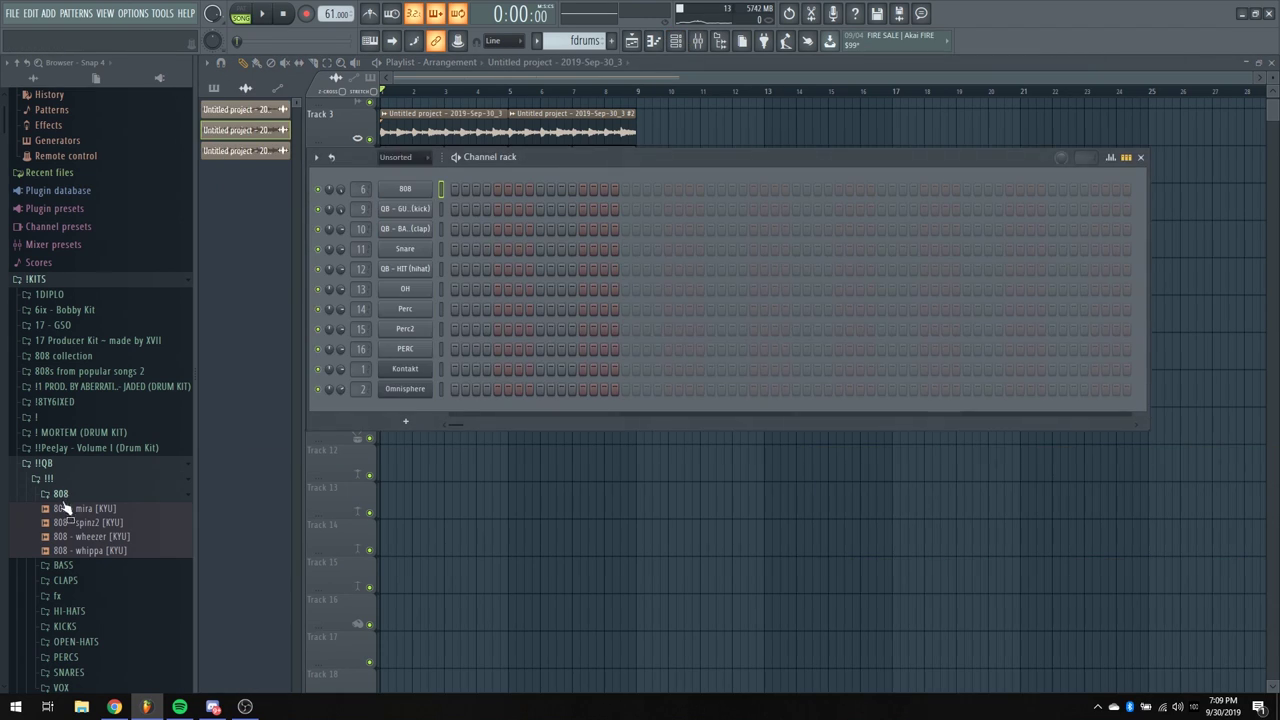
scroll(90, 420, "down", 4)
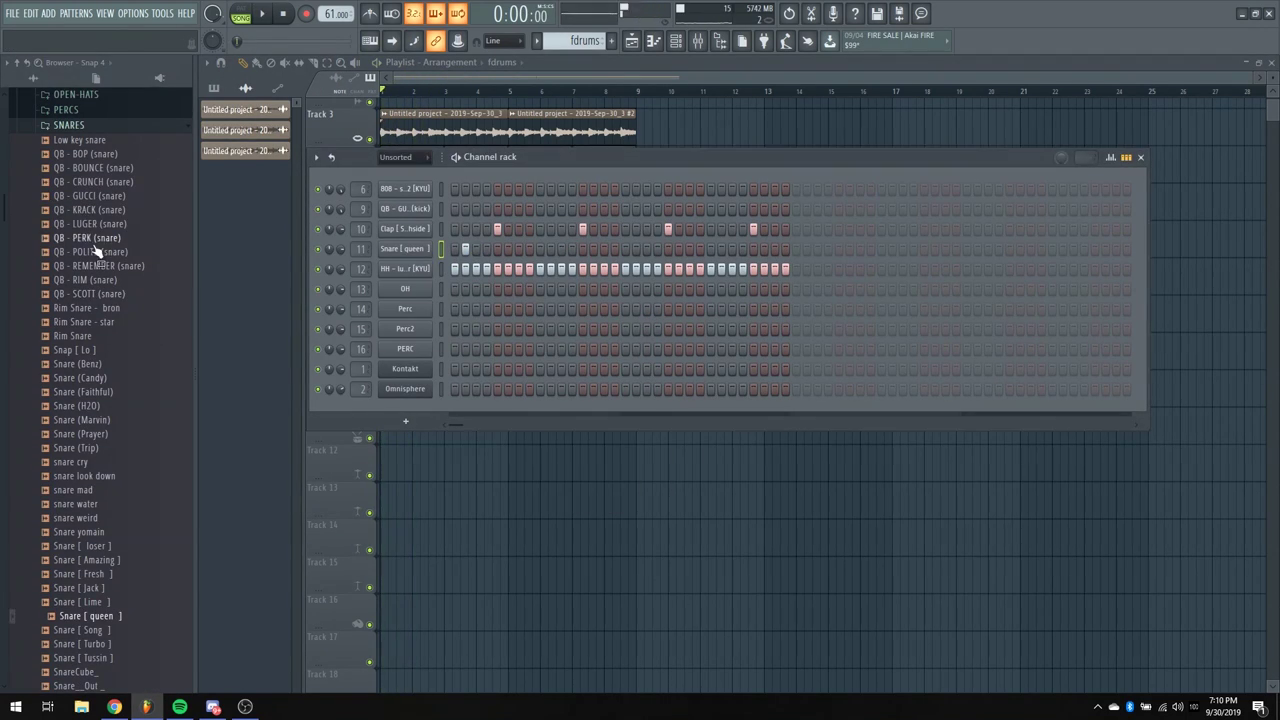
mouse_move(94, 249)
left_mouse_down()
mouse_move(208, 214)
mouse_move(405, 309)
left_mouse_up()
left_click(529, 309)
left_click(700, 309)
left_click(721, 309)
key("space")
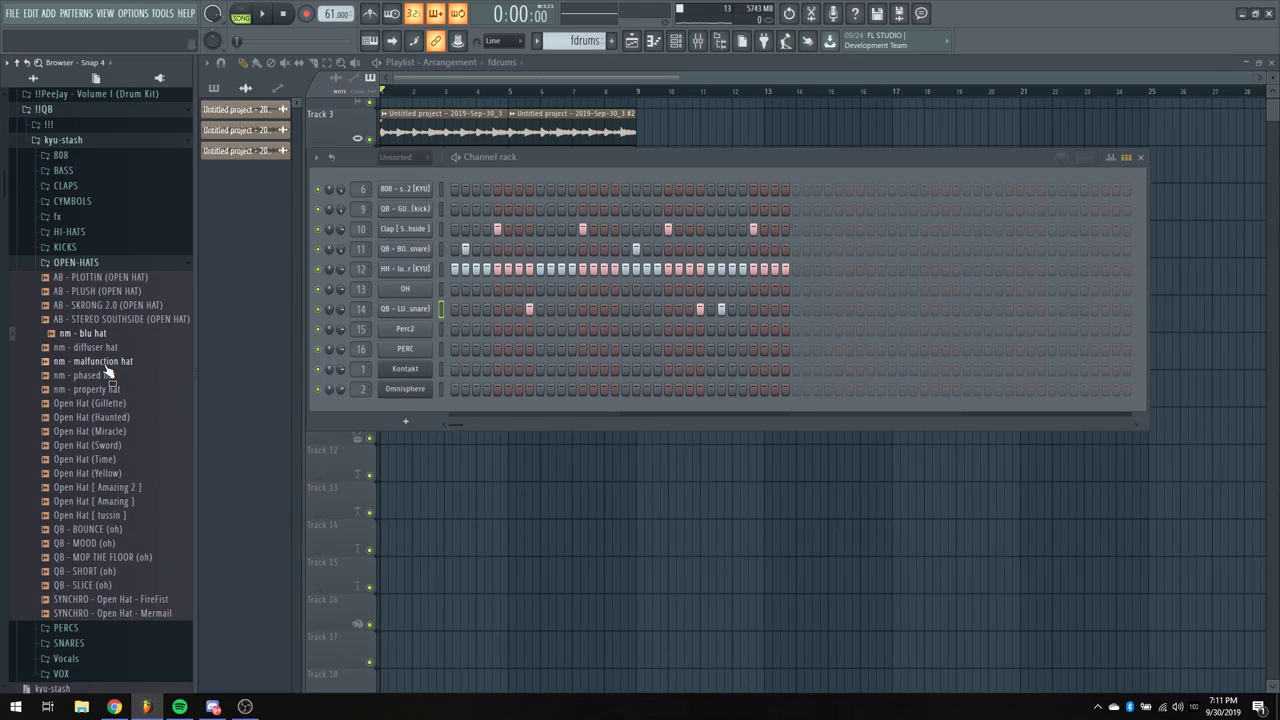
Add two F4 and two E4 accent notes to the HH - lugor hi-hat in the piano roll, continuing into bar 2
left_click_drag(90, 403, 243, 360)
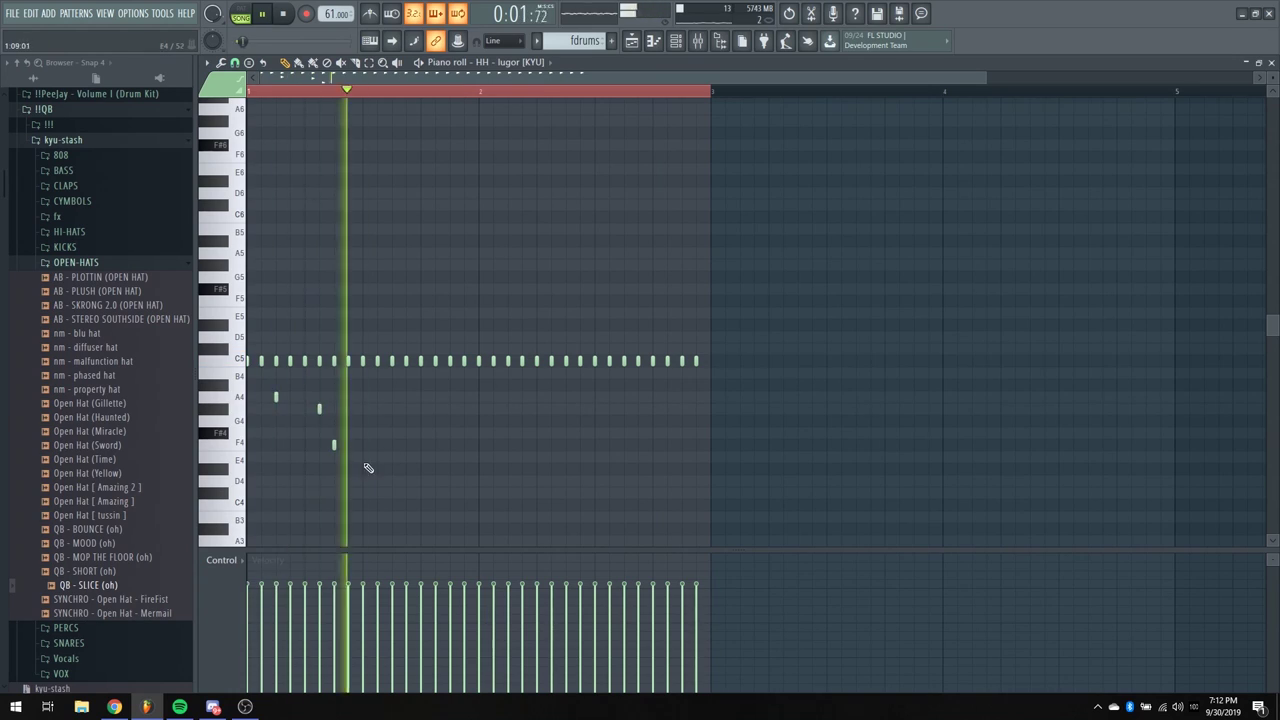
left_click(391, 444)
left_click(406, 444)
left_click(449, 458)
left_click(498, 458)
scroll(490, 460, "up", 1)
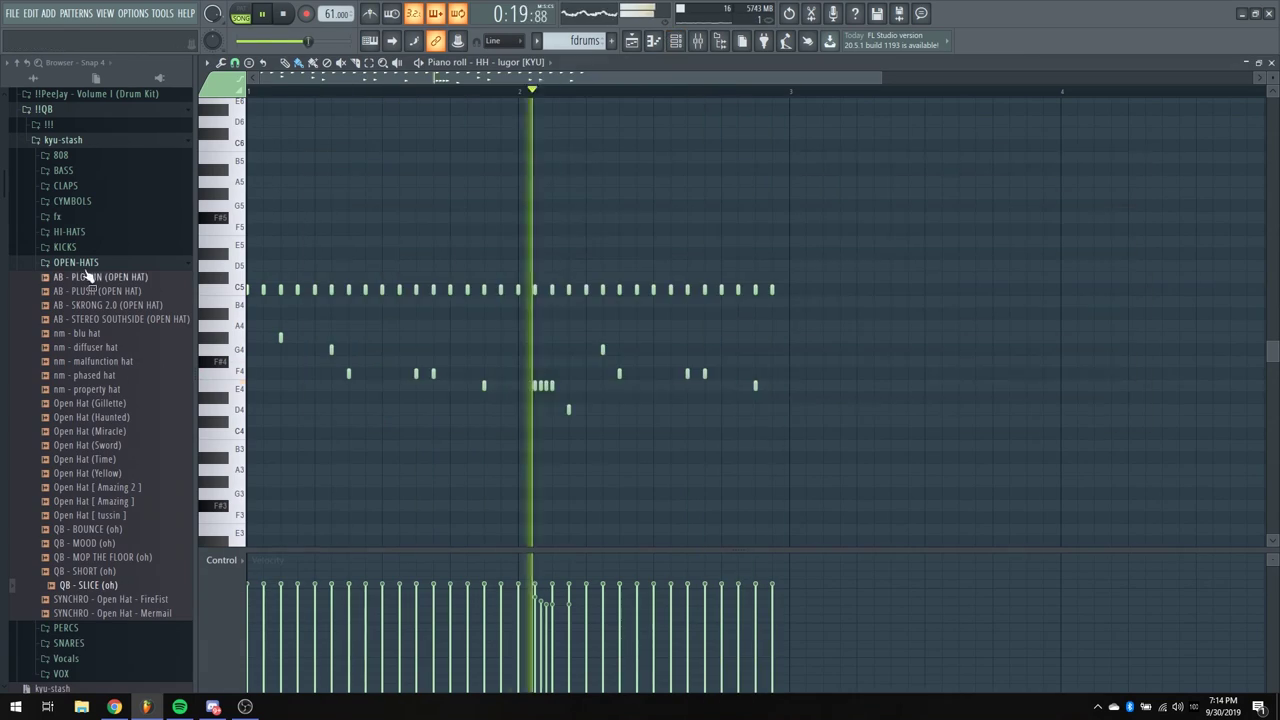
Audition the drum pattern with the melody and check the mixer
key("space")
key("F9")
key("space")
key("F9")
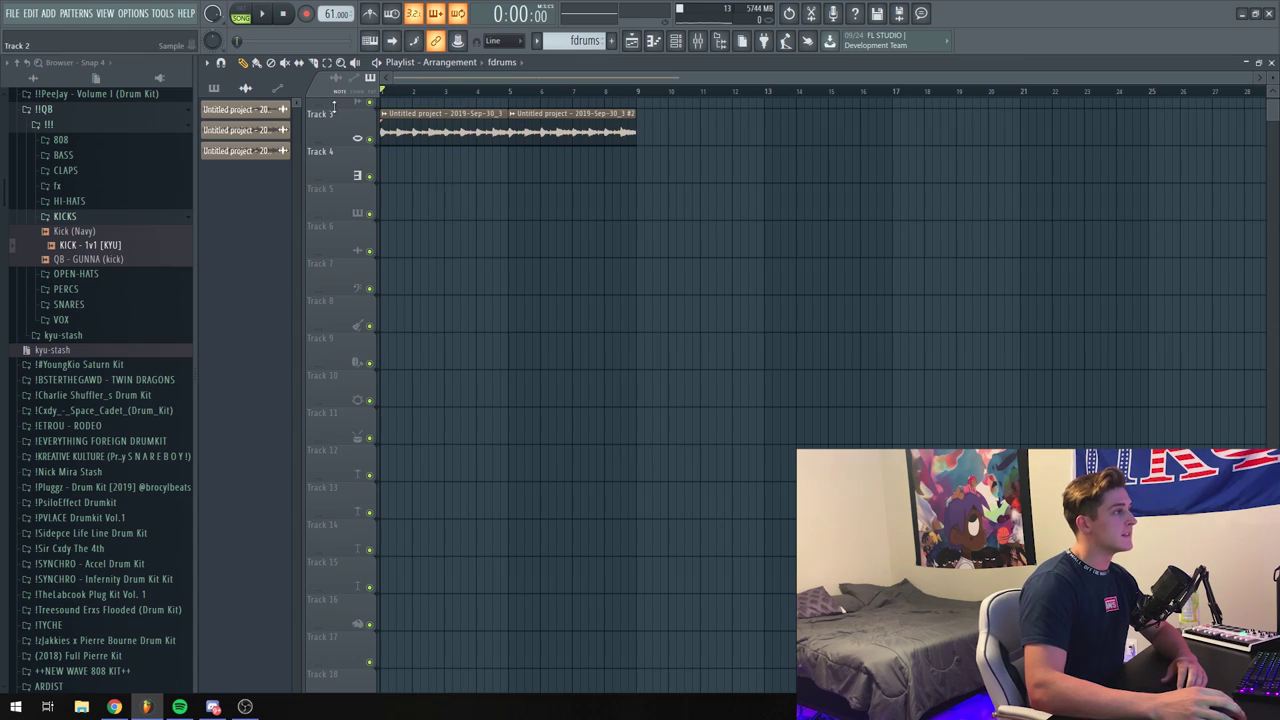
Swap the two melody halves, placing the #2 clip at bar 1 on Track 3 and the other at bar 5 on Track 4
left_click_drag(403, 125, 423, 170)
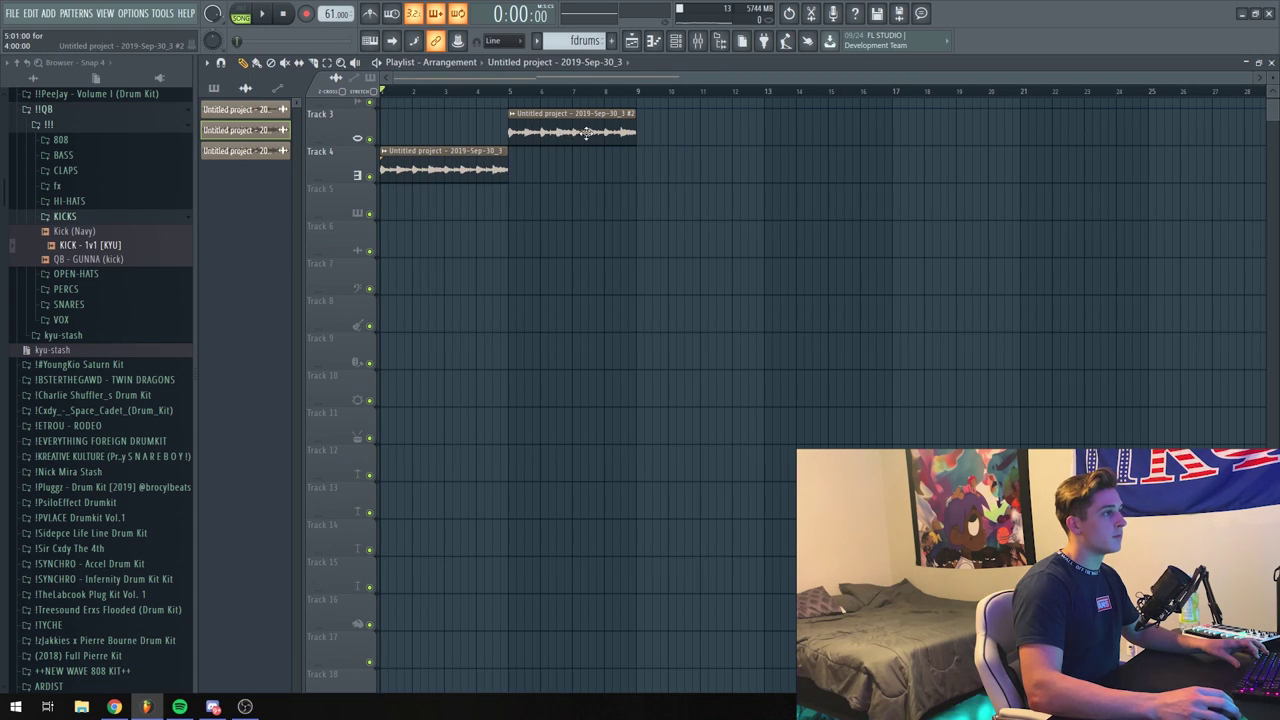
left_click_drag(420, 170, 452, 128)
left_click_drag(603, 170, 563, 178)
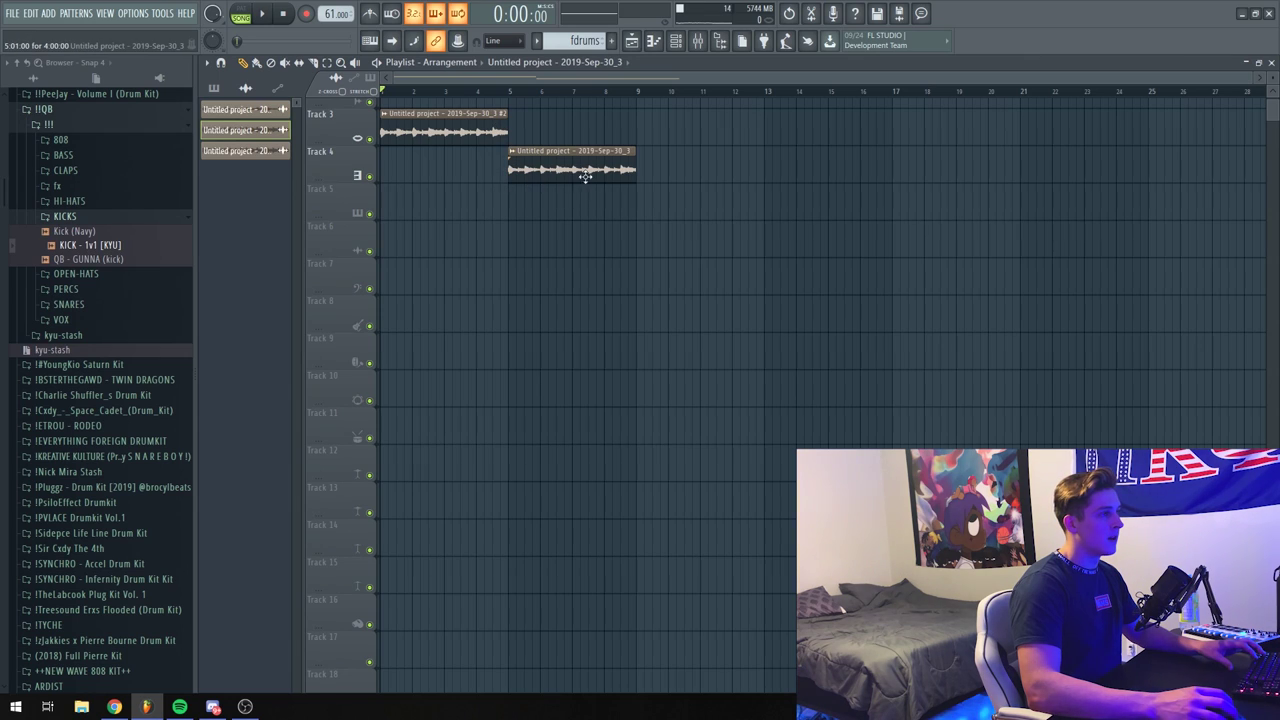
Duplicate the #2 melody clip to bar 9 on Track 3 and the other melody clip to bar 13 on Track 4
left_click(450, 128)
key("ctrl+b")
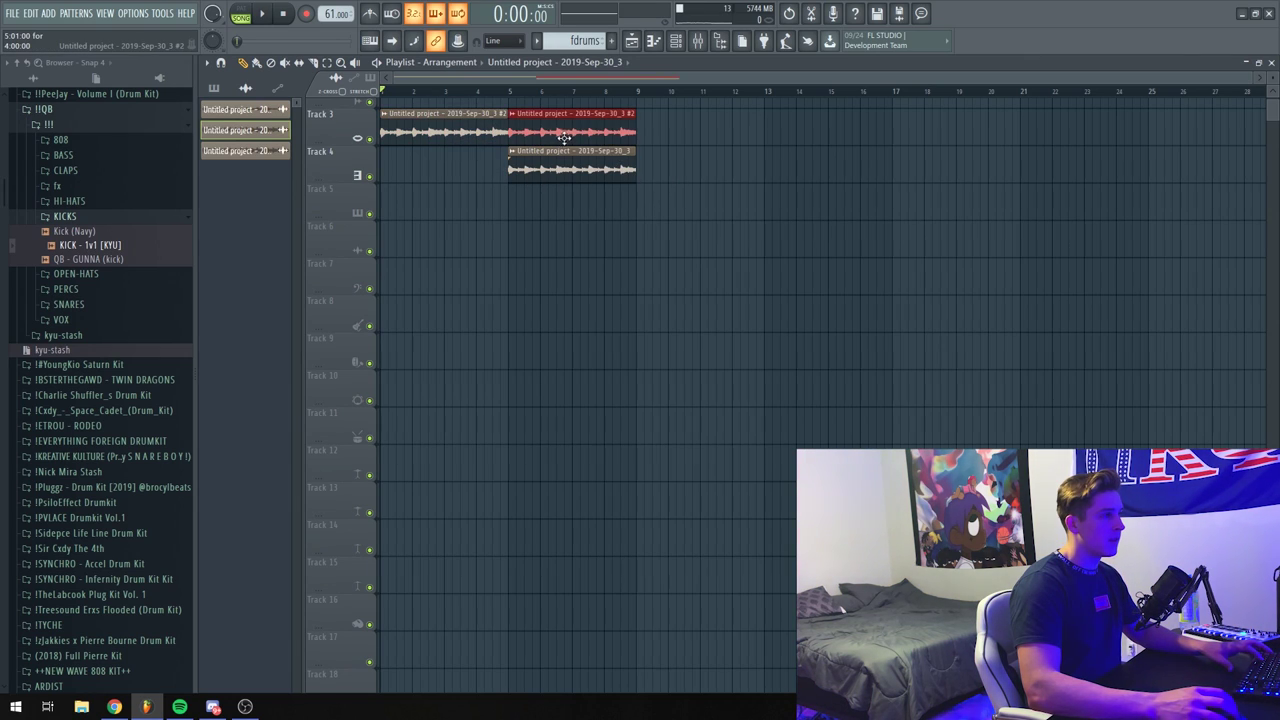
left_click_drag(563, 138, 691, 138)
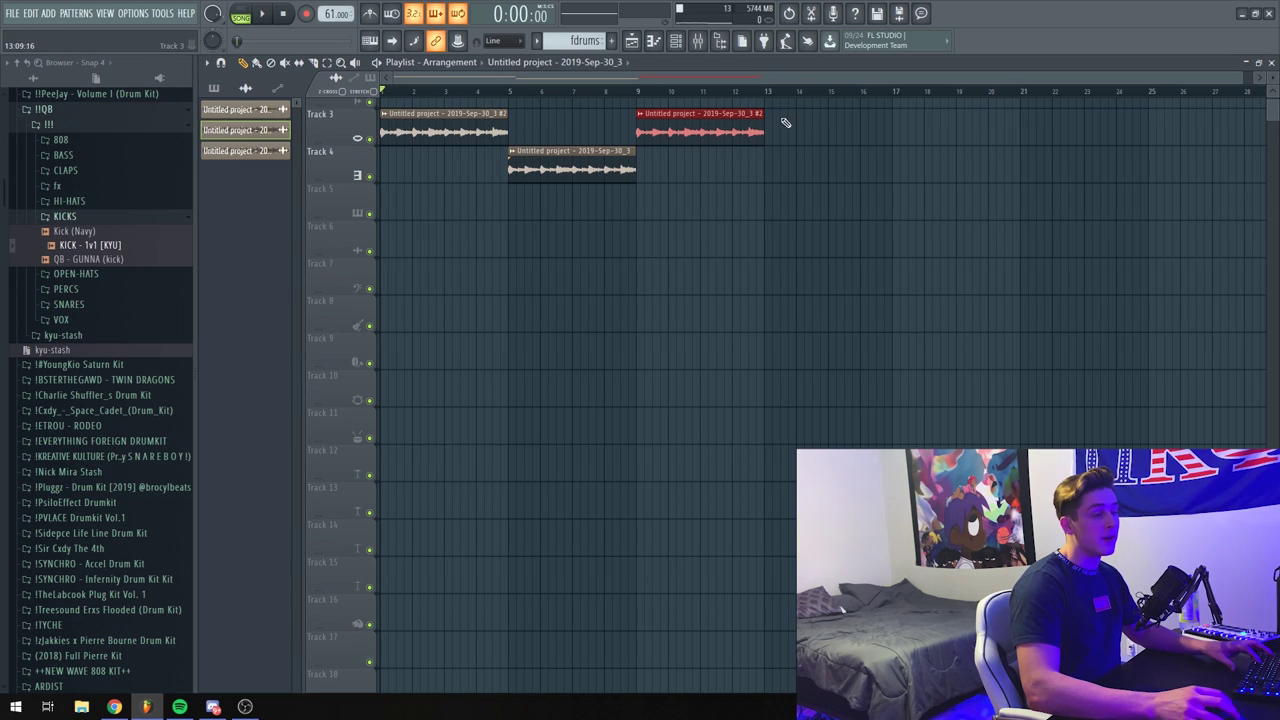
left_click(812, 118)
left_click(716, 171)
left_click_drag(716, 171, 844, 171)
scroll(893, 79, "right", 1)
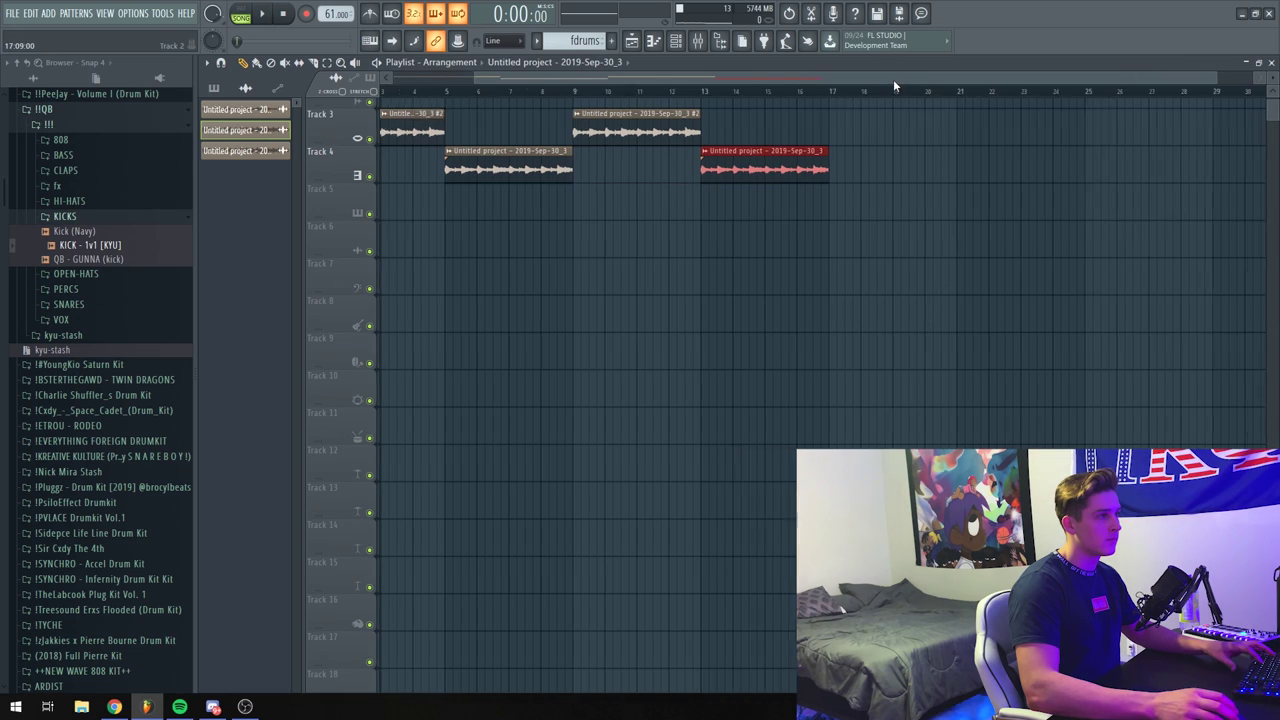